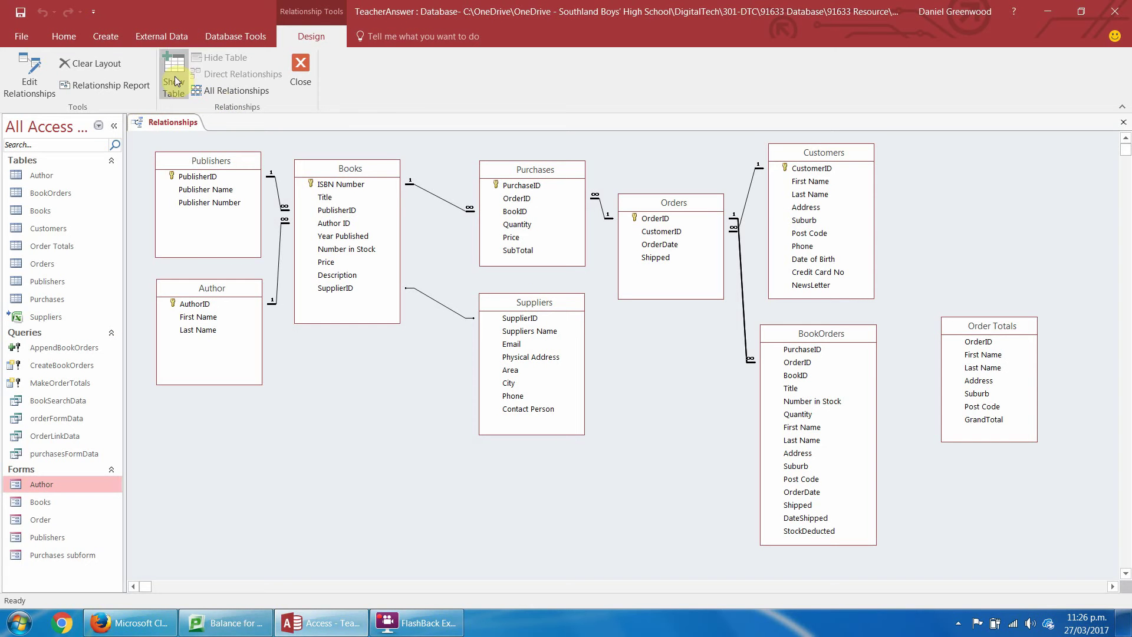
# Start a new form with the Form Wizard, using the orderFormData query as its field source
pyautogui.click(107, 38)
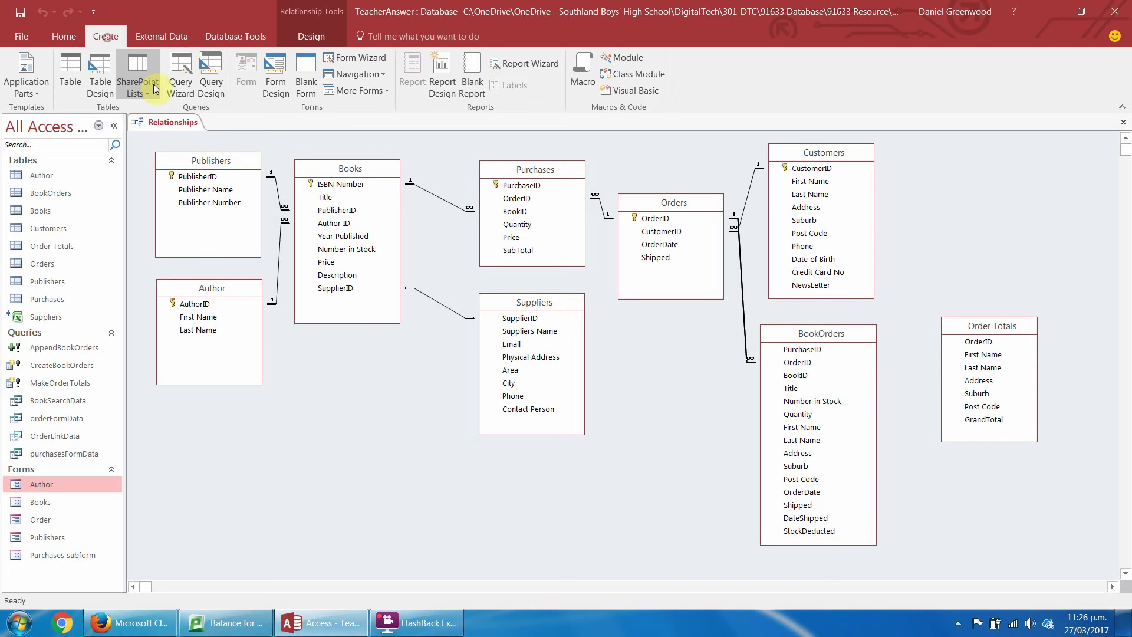
pyautogui.click(366, 60)
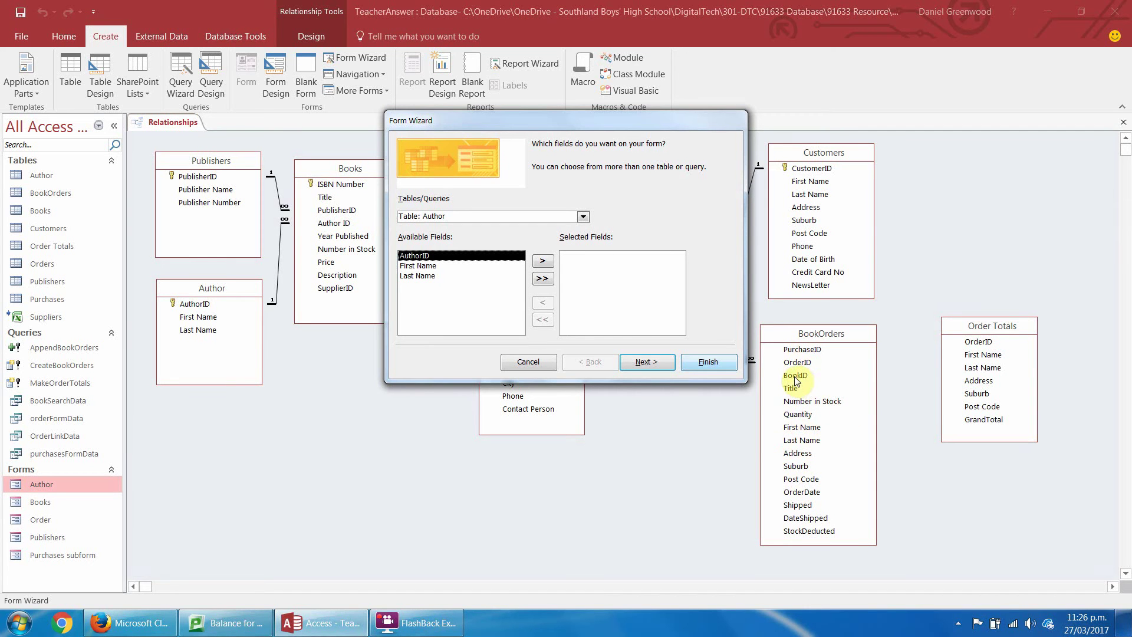
pyautogui.click(583, 217)
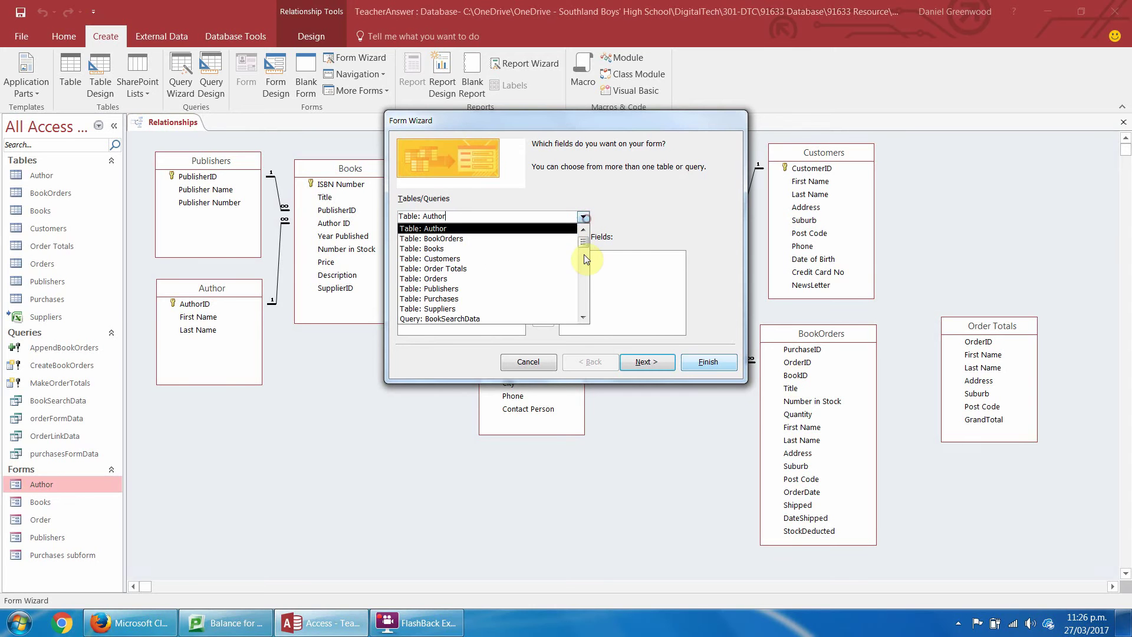
pyautogui.click(583, 312)
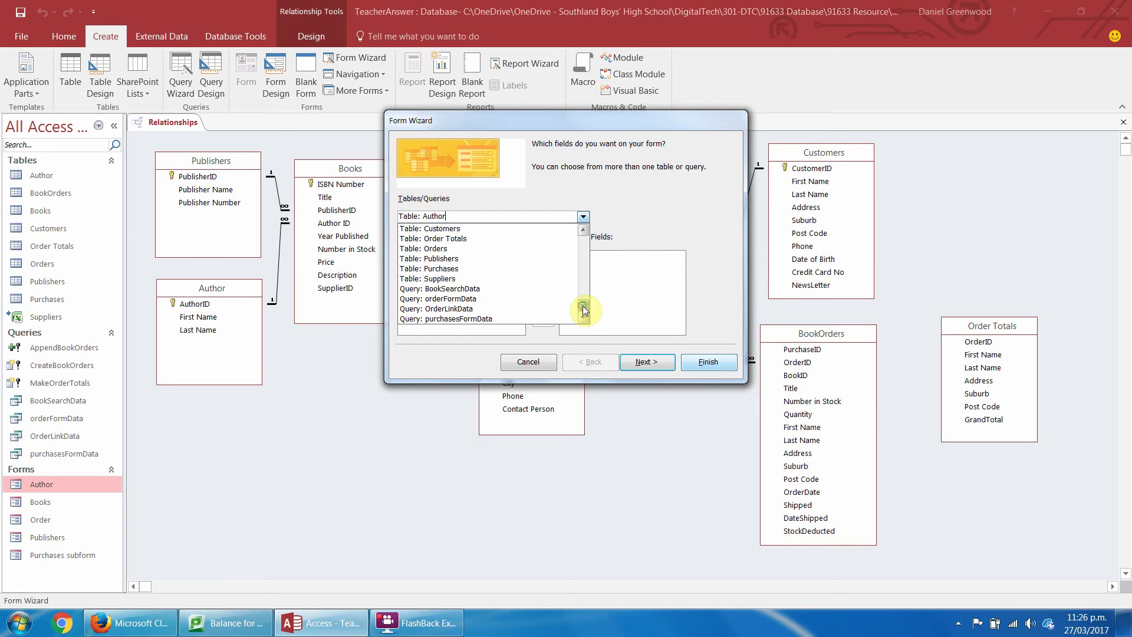
pyautogui.click(476, 300)
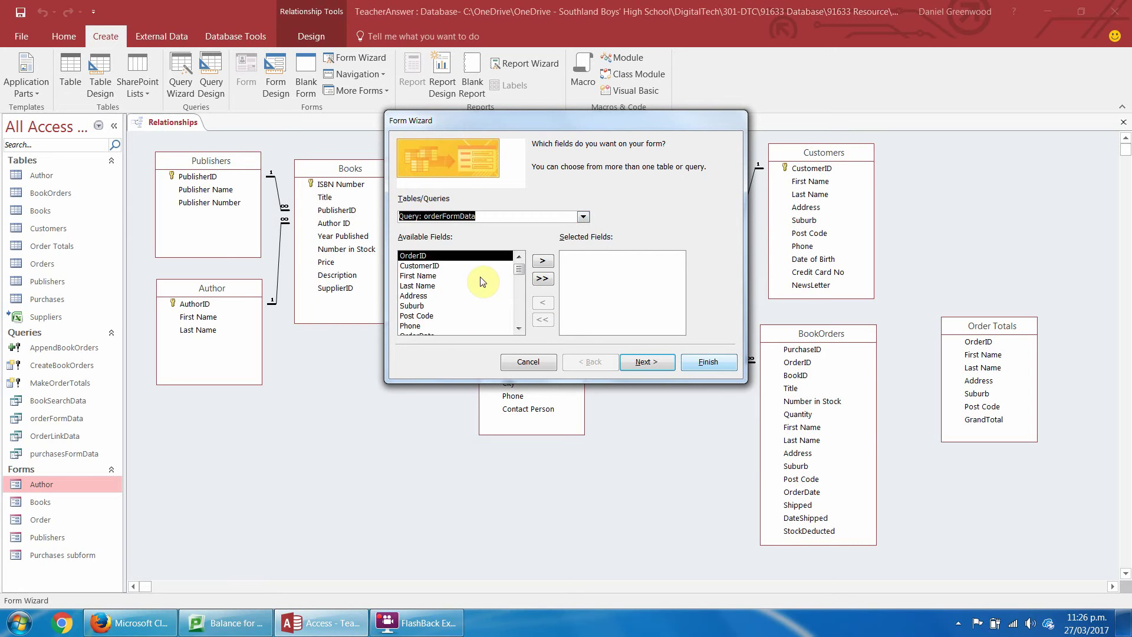
# Add the OrderID, CustomerID, First Name, Last Name, Address, Suburb and Post Code fields to the form
pyautogui.click(539, 264)
pyautogui.click(539, 264)
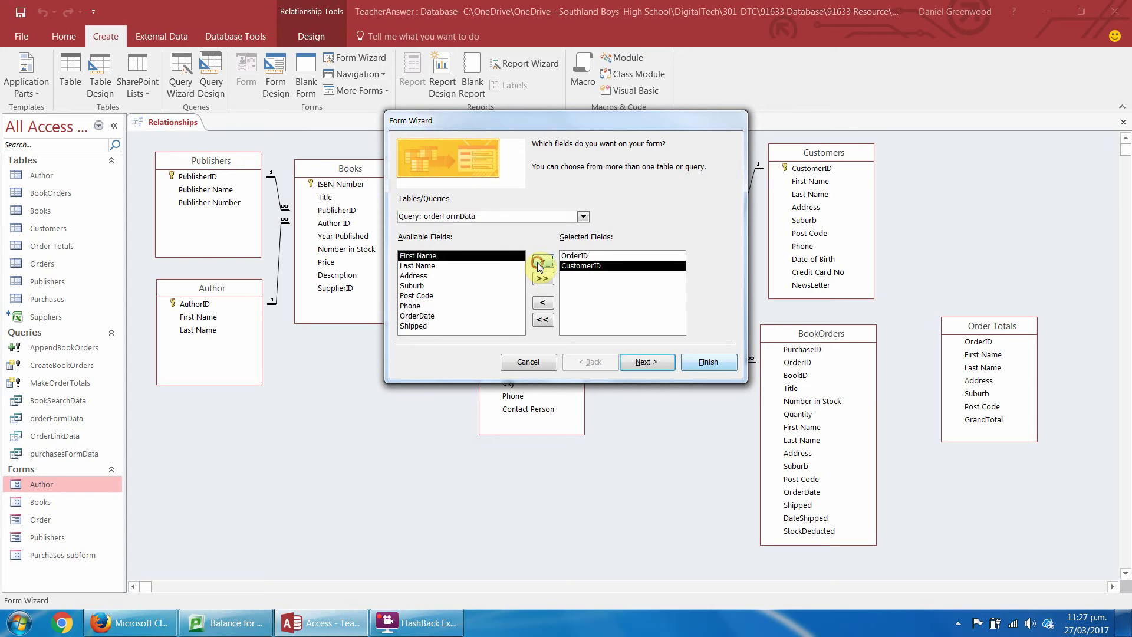
pyautogui.click(539, 264)
pyautogui.click(539, 264)
pyautogui.click(539, 264)
pyautogui.click(539, 264)
pyautogui.click(539, 264)
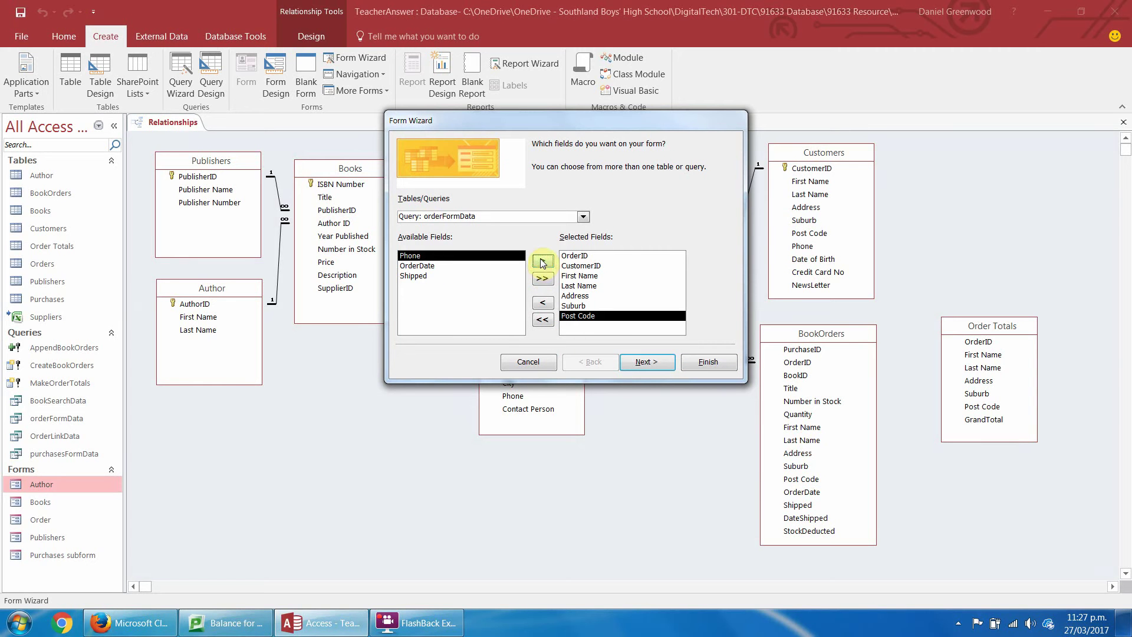
# Add PurchaseID, BookID, Title, Number in Stock and Quantity from the BookOrders table to the selected fields
pyautogui.click(583, 217)
pyautogui.click(584, 242)
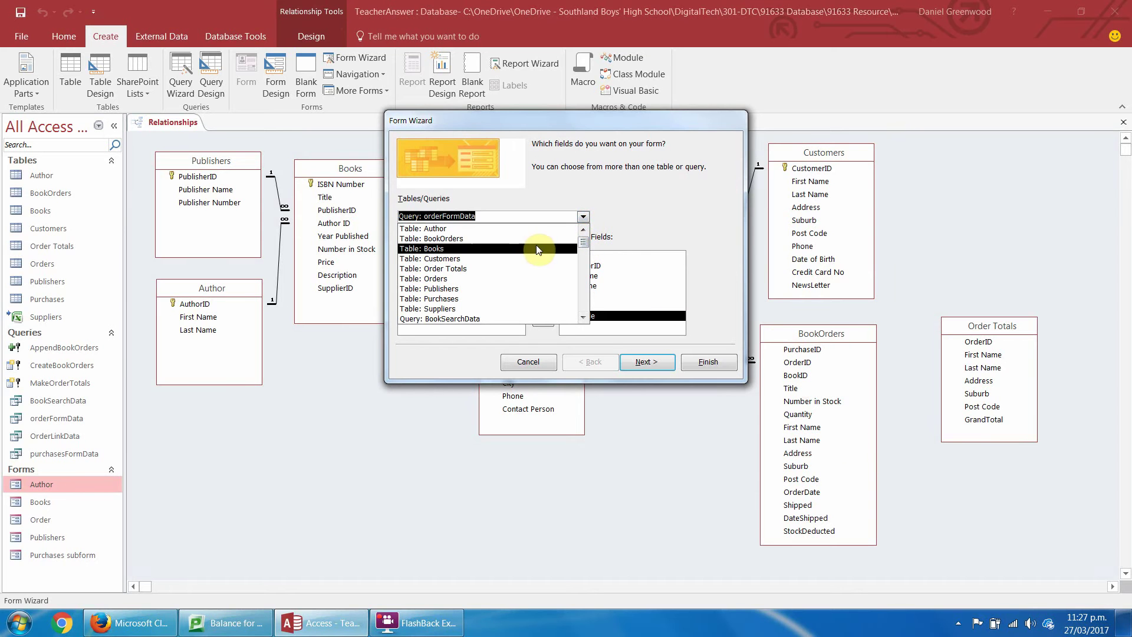
pyautogui.click(500, 243)
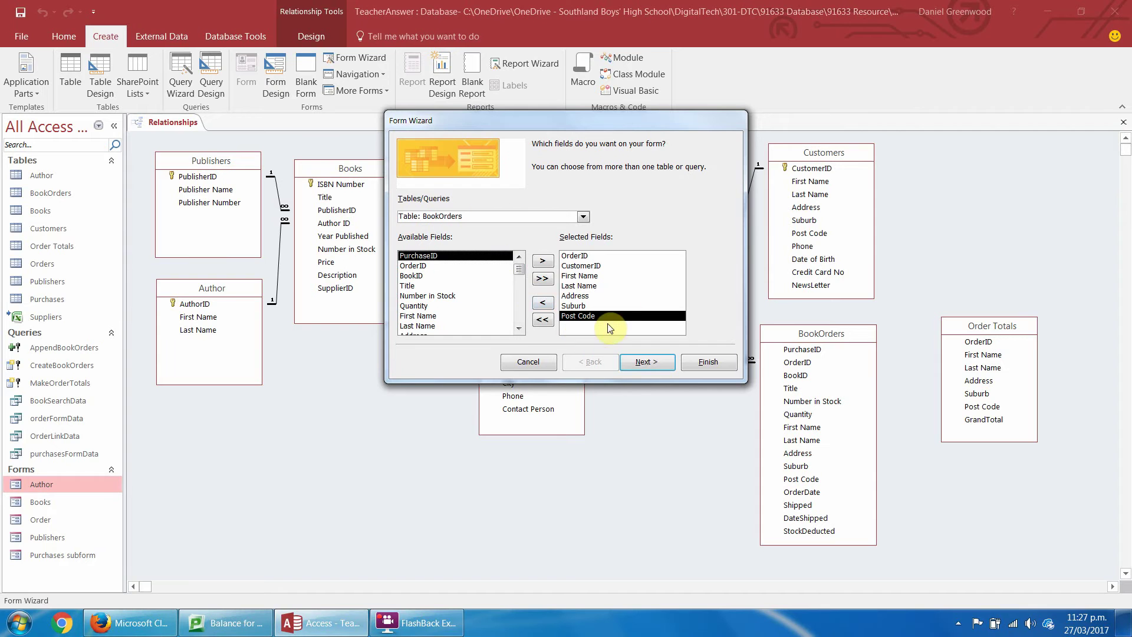
pyautogui.click(543, 263)
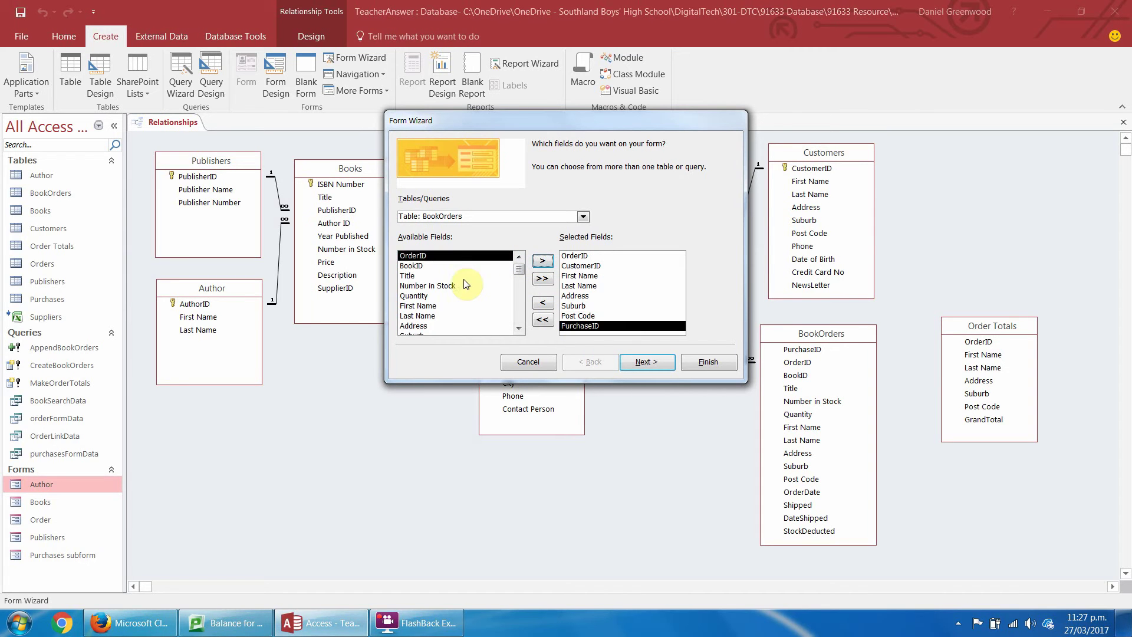
pyautogui.doubleClick(415, 267)
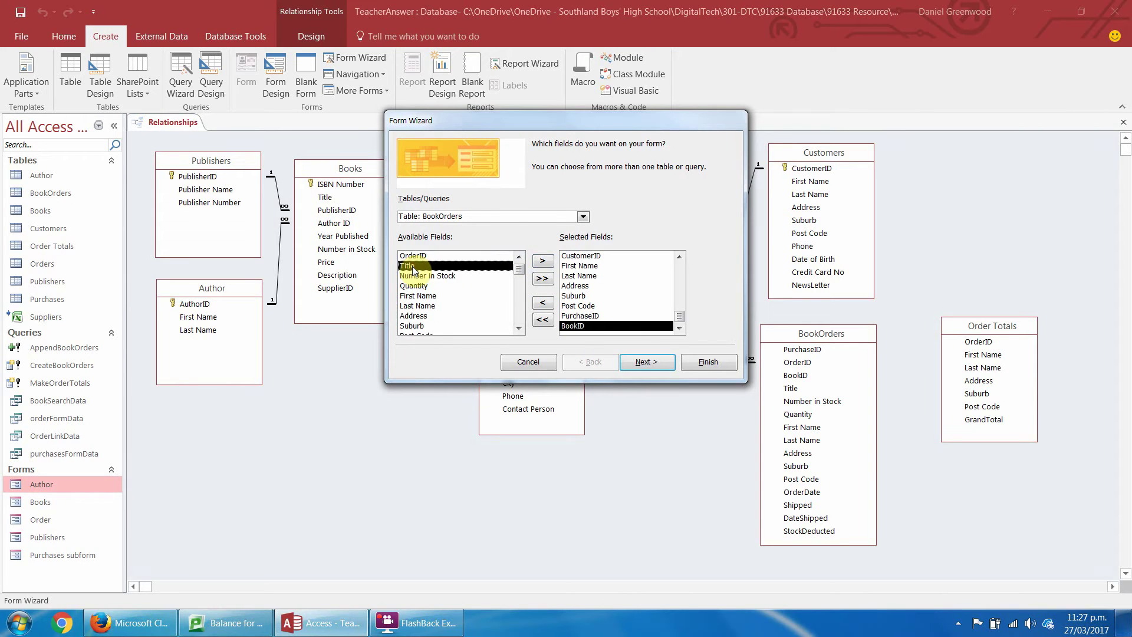
pyautogui.doubleClick(412, 266)
pyautogui.doubleClick(412, 267)
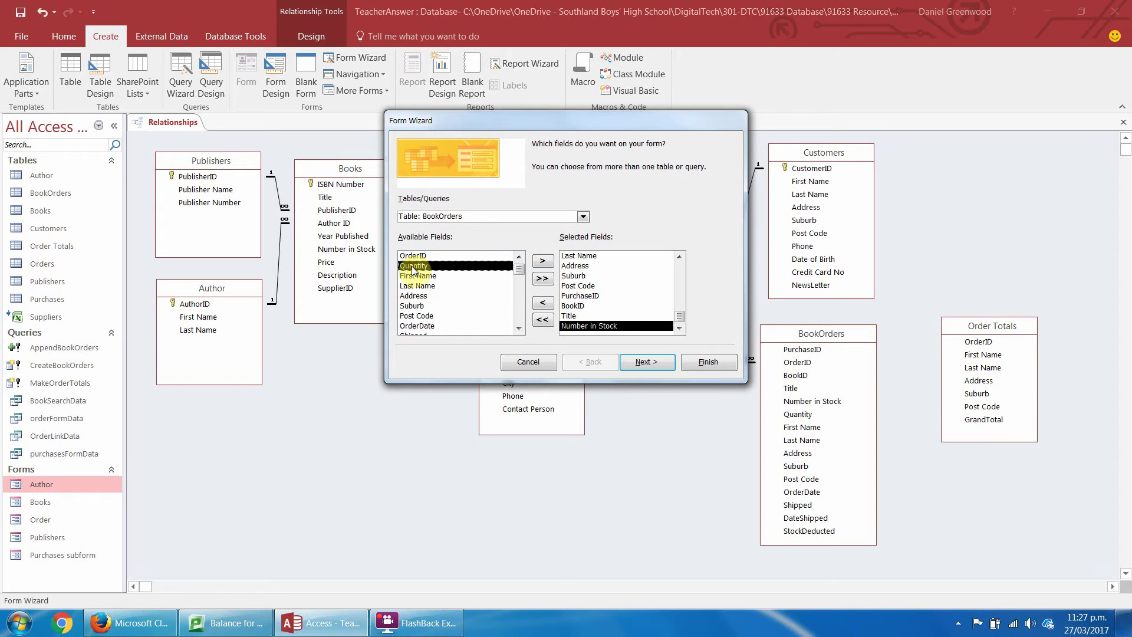
pyautogui.doubleClick(412, 266)
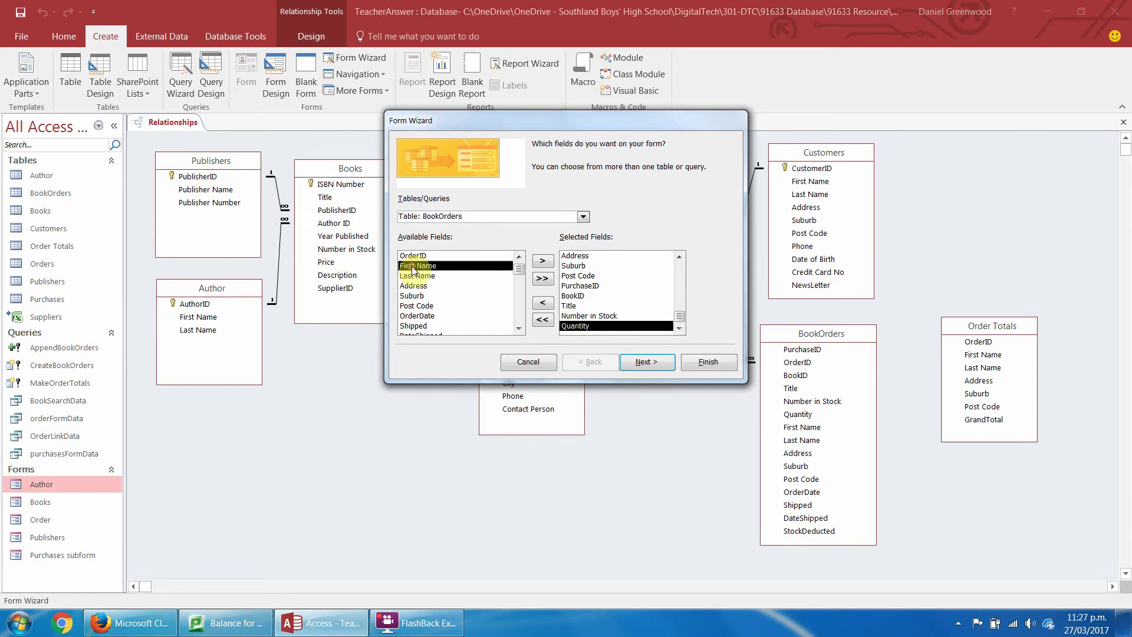
# Add the OrderDate, Shipped, DateShipped and StockDeducted fields from the BookOrders table to the form
pyautogui.doubleClick(419, 316)
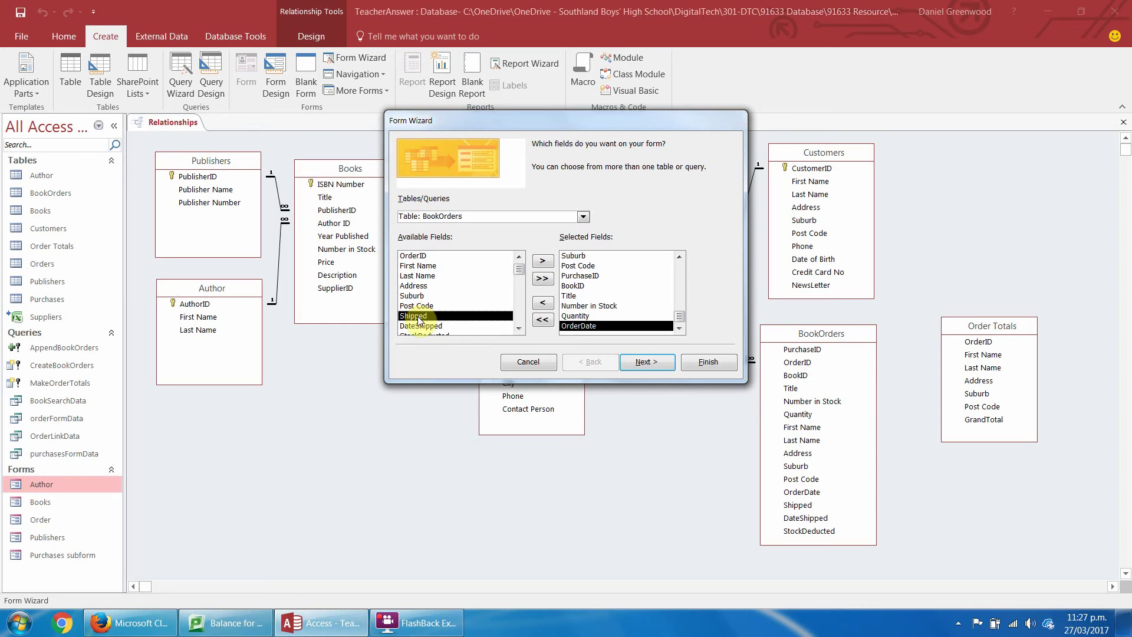
pyautogui.doubleClick(419, 316)
pyautogui.doubleClick(418, 316)
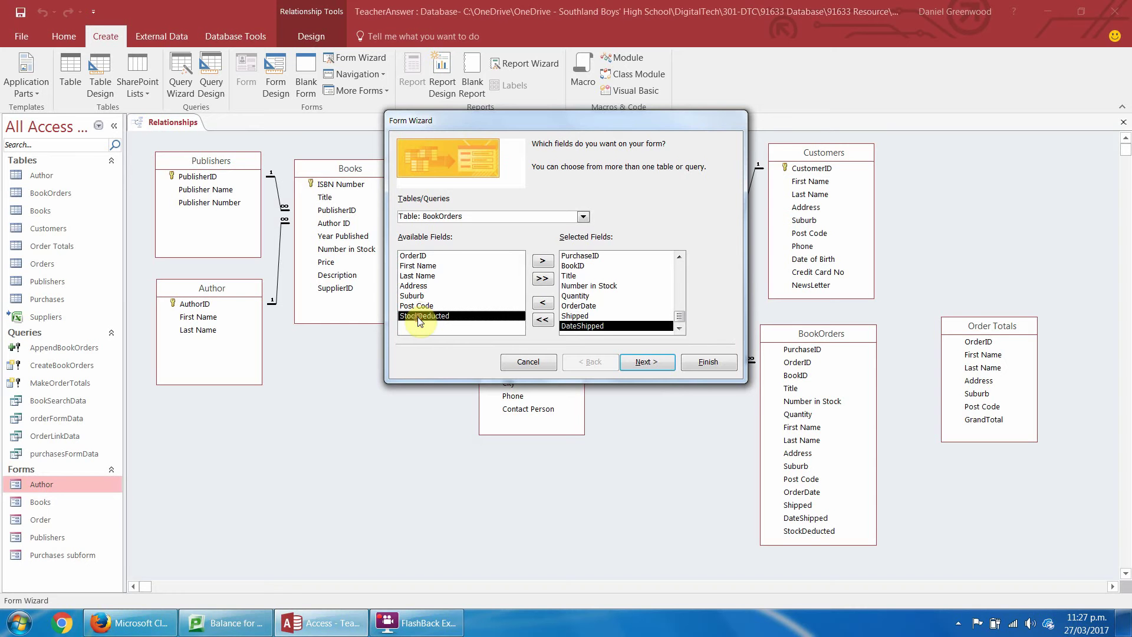
pyautogui.doubleClick(418, 316)
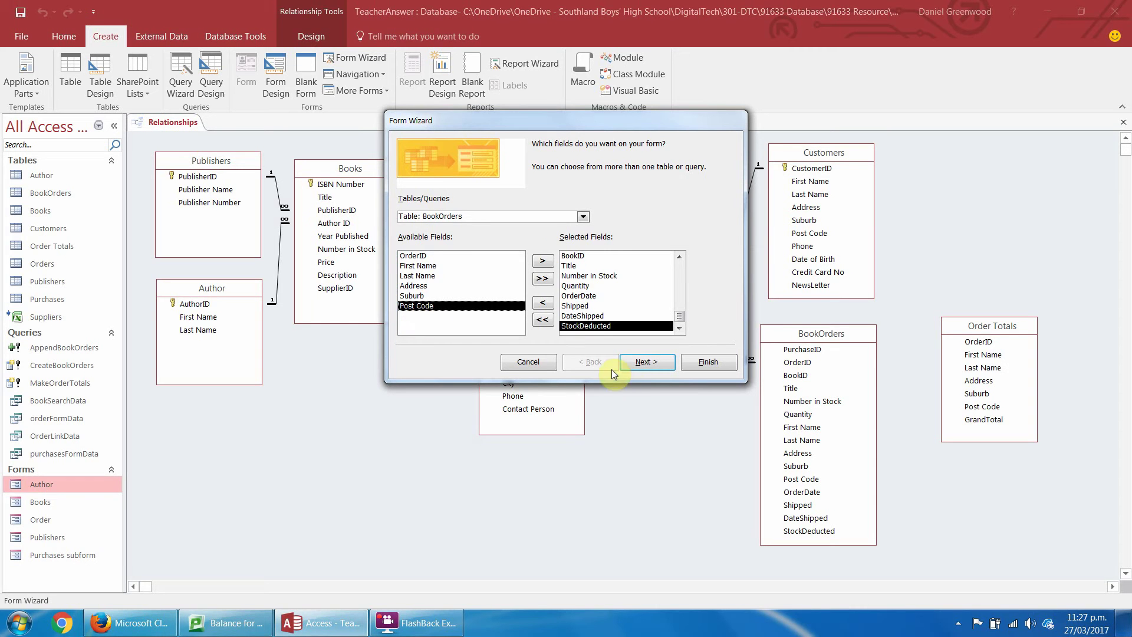
# Accept viewing the data by orderFormData as a form with subform, using the Datasheet subform layout
pyautogui.click(645, 368)
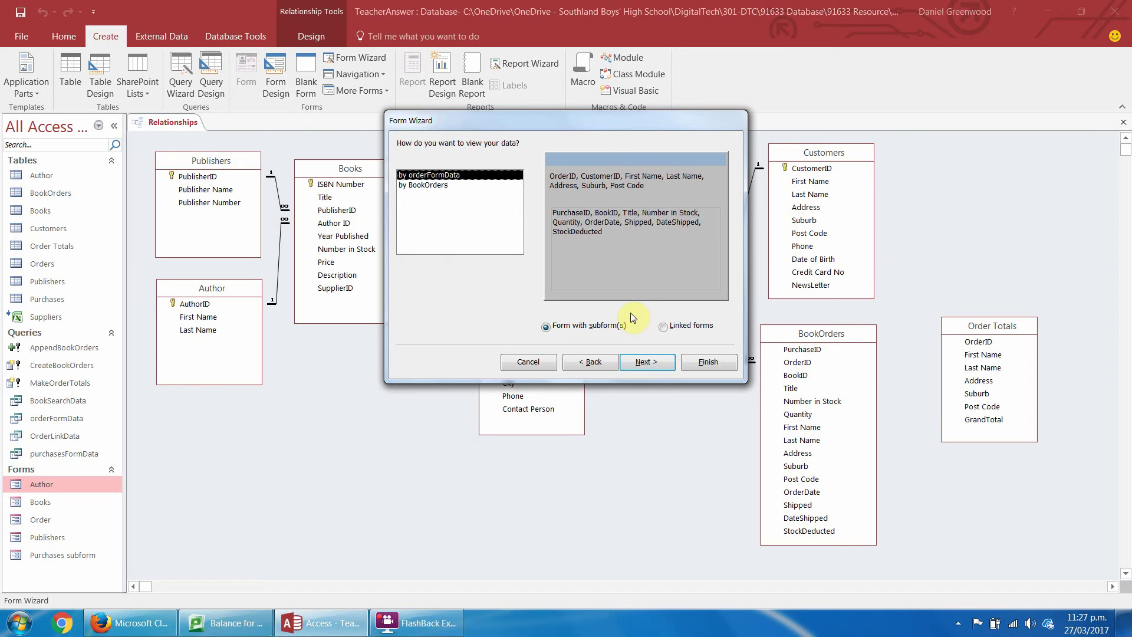
pyautogui.click(646, 362)
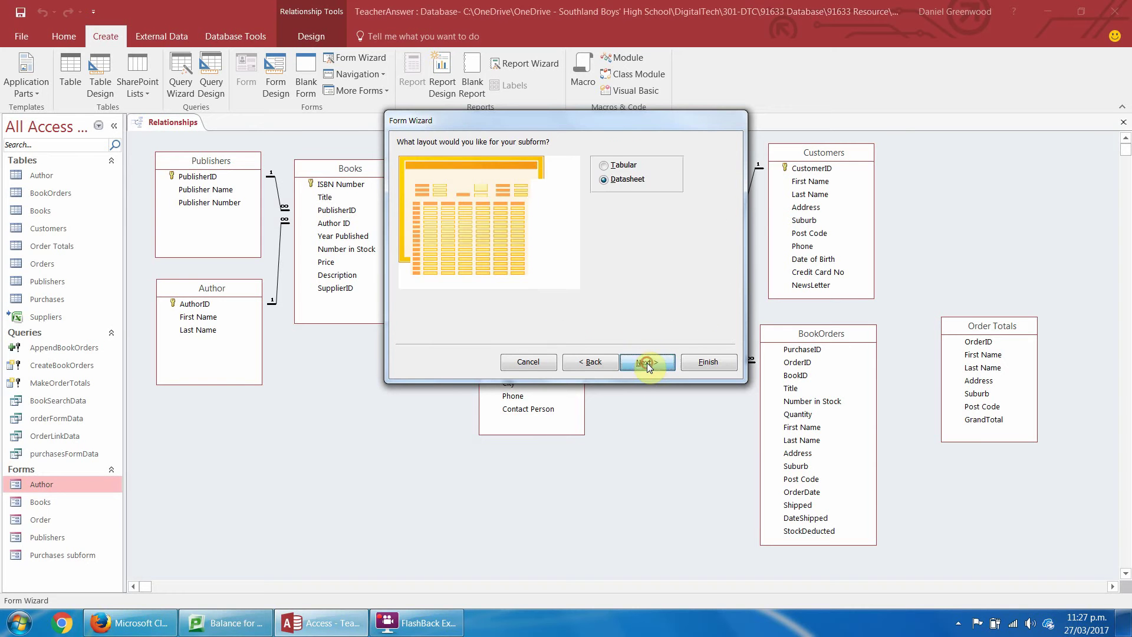
pyautogui.click(646, 363)
# Title the main form BookOrders
pyautogui.click(628, 161)
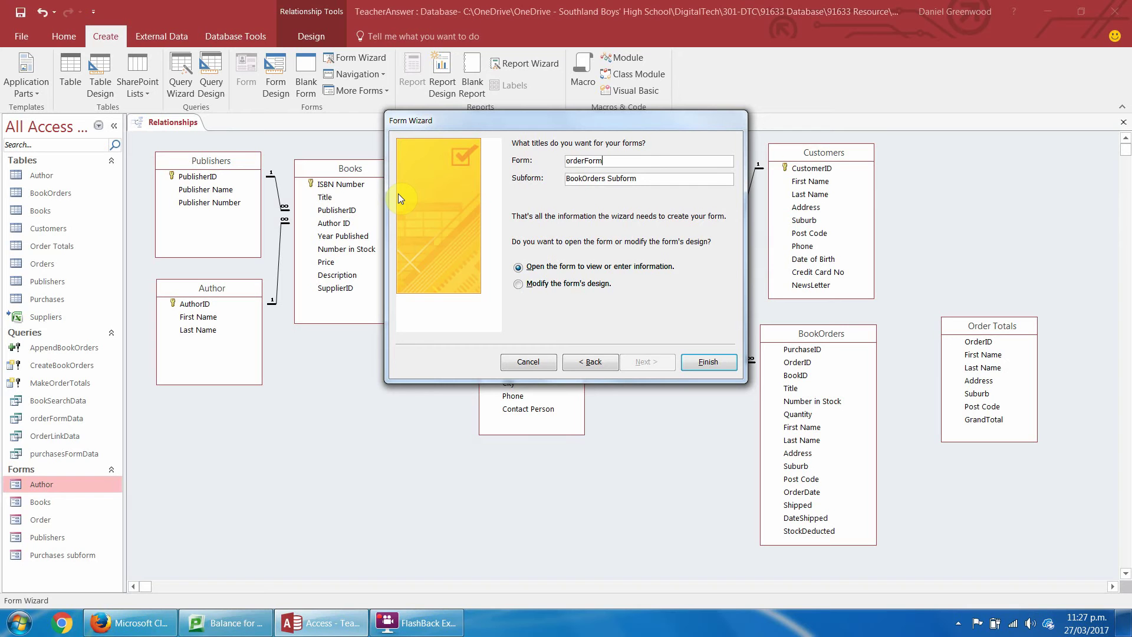
pyautogui.press('BackSpace')
pyautogui.press('BackSpace')
pyautogui.press('BackSpace')
pyautogui.press('BackSpace')
pyautogui.press('BackSpace')
pyautogui.press('BackSpace')
pyautogui.press('BackSpace')
pyautogui.press('BackSpace')
pyautogui.press('BackSpace')
pyautogui.write('Boo')
# Title the subform BookOrdersPurchases and finish the wizard, opening the form to view its data
pyautogui.moveTo(643, 179); pyautogui.dragTo(611, 183)
pyautogui.click(608, 182)
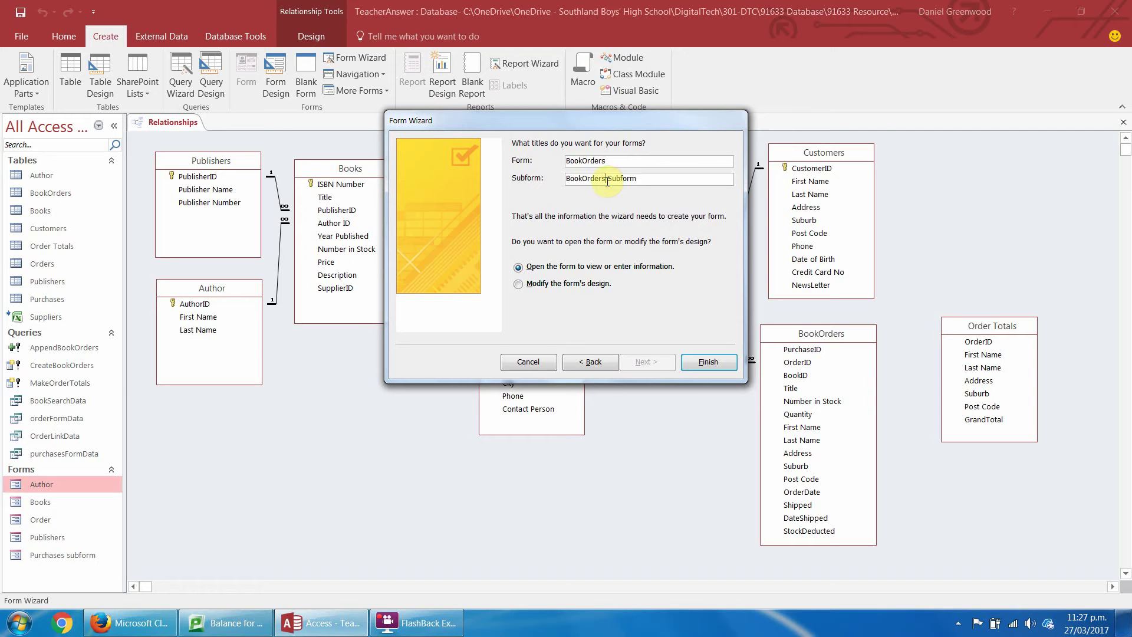
pyautogui.write('Purchases')
pyautogui.click(709, 362)
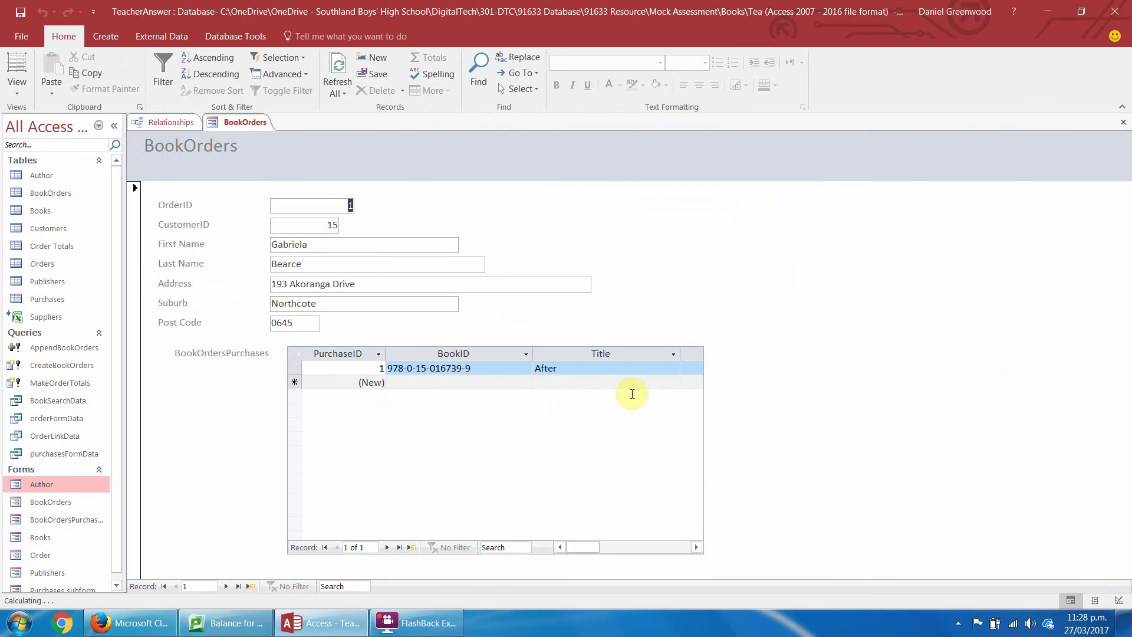
# Delete the BookOrdersPurchases label beside the subform in Design View
pyautogui.click(16, 83)
pyautogui.click(41, 177)
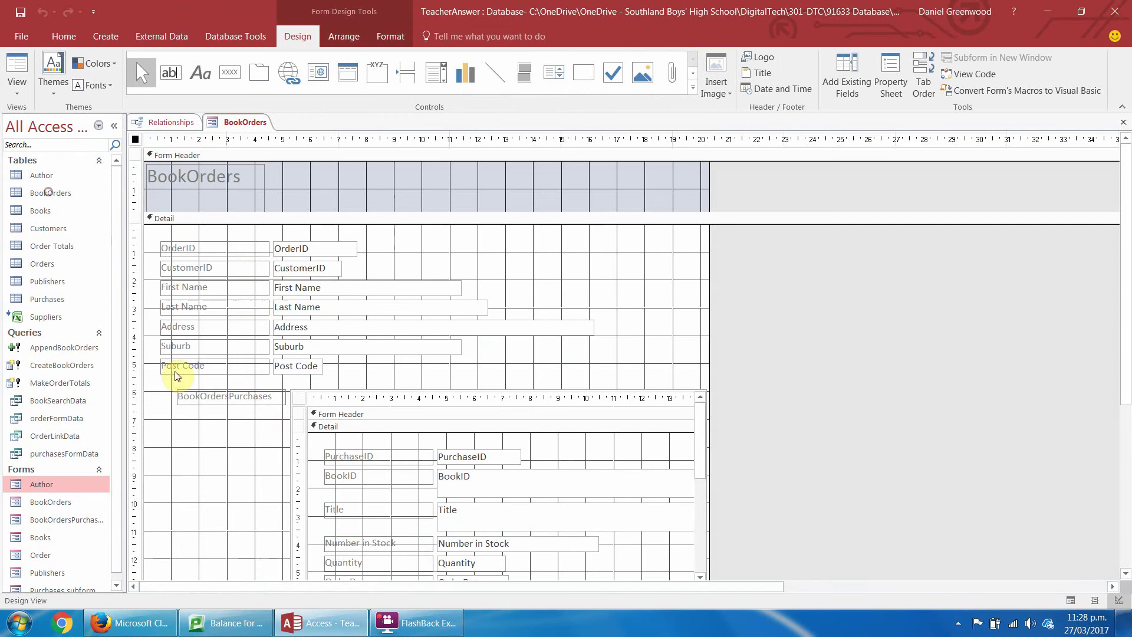
pyautogui.click(238, 396)
pyautogui.press('Delete')
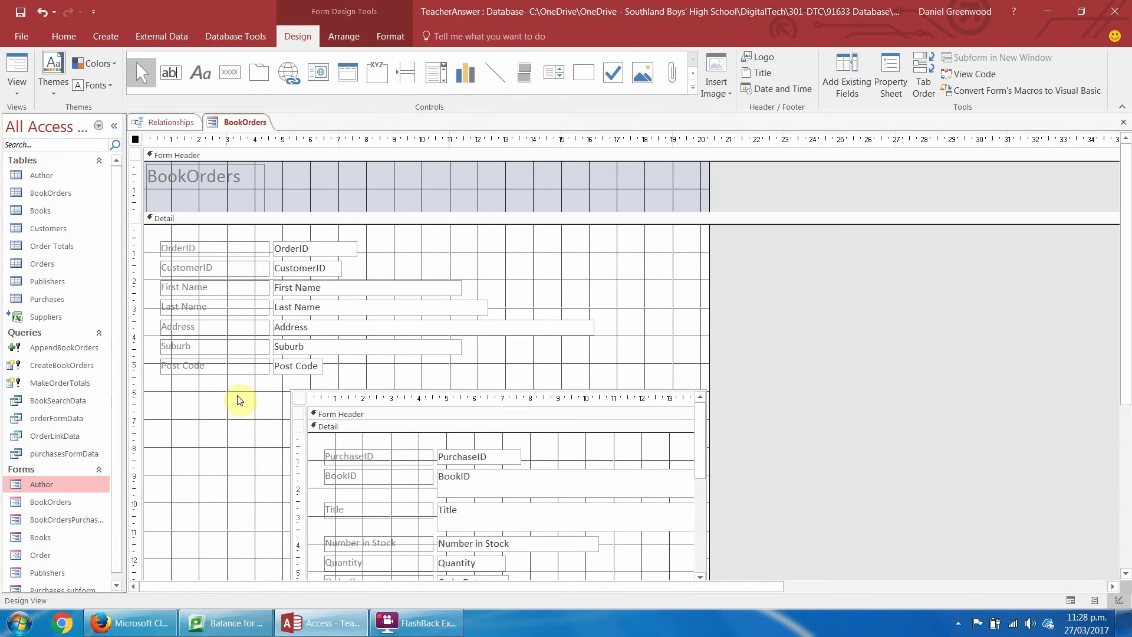
# Stretch the subform's left edge outward to line up with the field labels above it
pyautogui.click(289, 397)
pyautogui.click(289, 431)
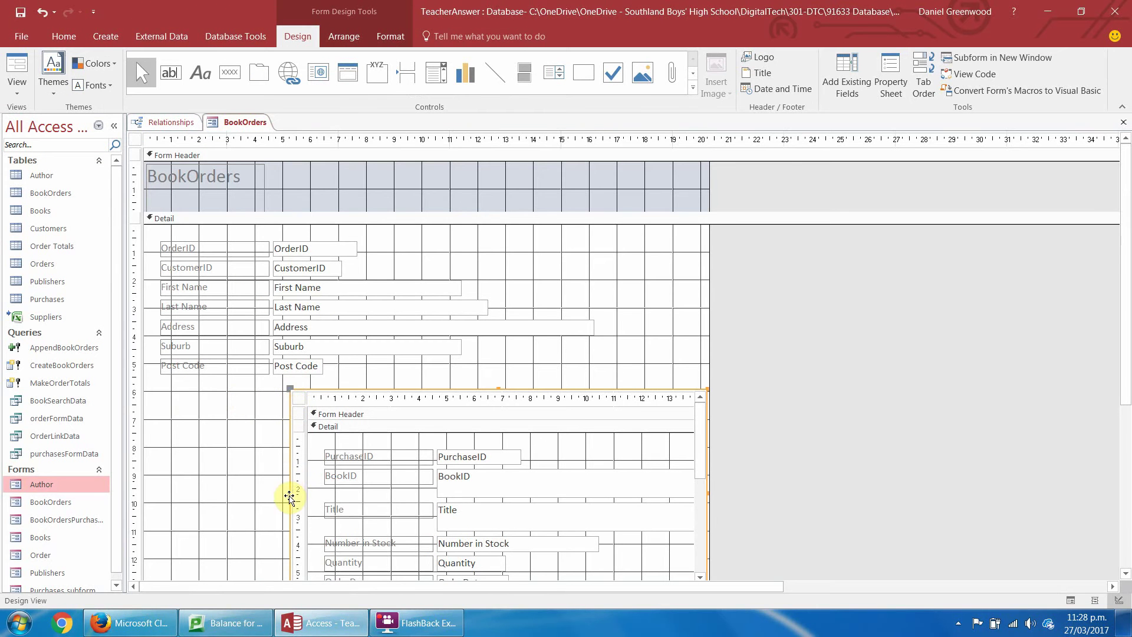
pyautogui.moveTo(288, 491); pyautogui.dragTo(157, 482)
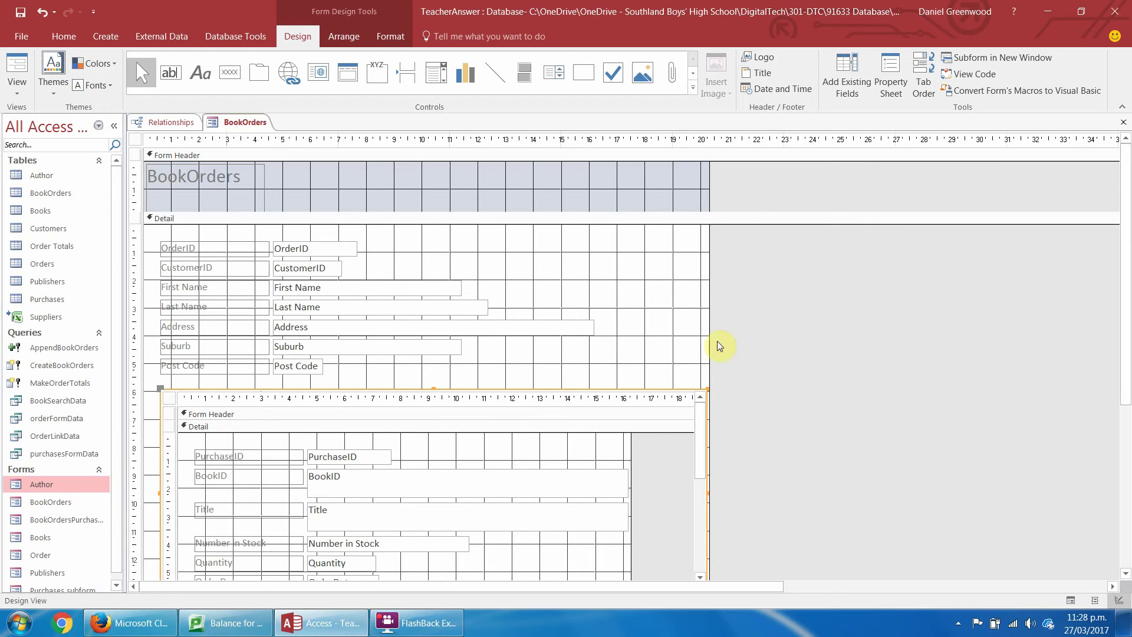
# Widen the form to about 27 cm and extend the subform's right edge to about the 26 cm ruler mark
pyautogui.moveTo(709, 341); pyautogui.dragTo(902, 328)
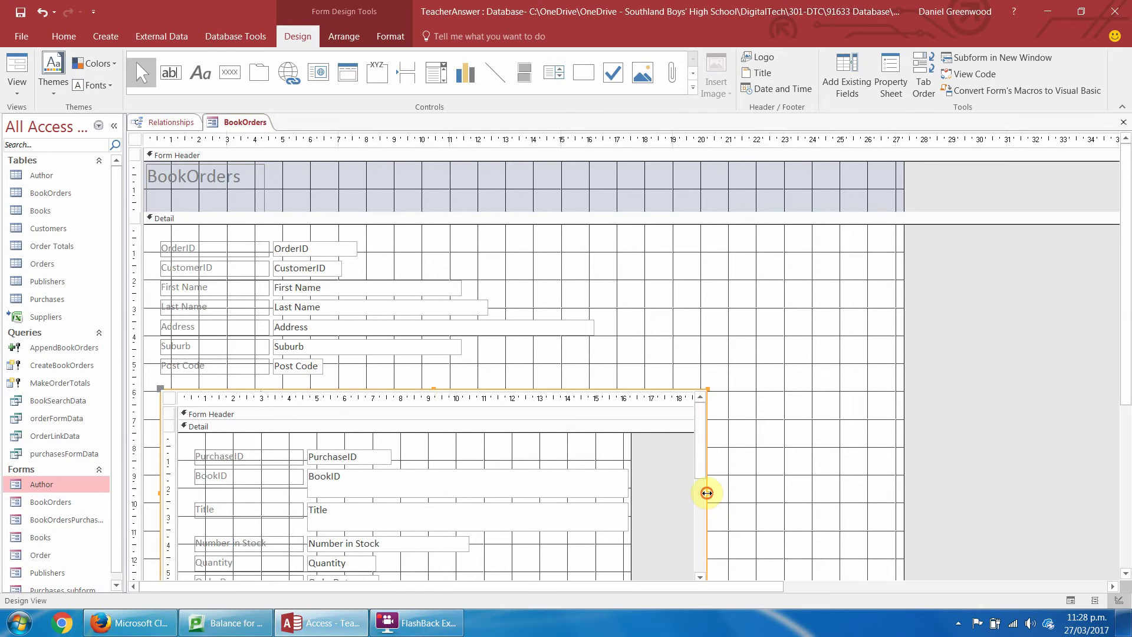
pyautogui.moveTo(707, 492); pyautogui.dragTo(866, 461)
pyautogui.moveTo(1122, 322); pyautogui.dragTo(1121, 392)
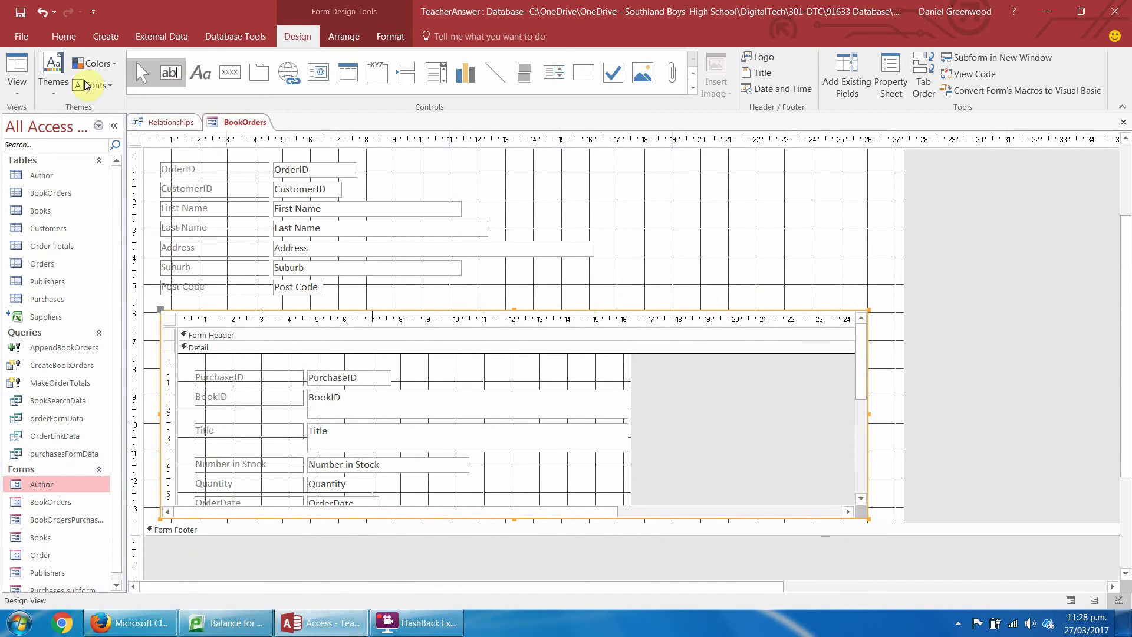
# In Form View, auto-fit the subform's BookID, Number in Stock, PurchaseID, OrderDate, Shipped, DateShipped and Quantity columns to their contents
pyautogui.click(17, 69)
pyautogui.click(361, 353)
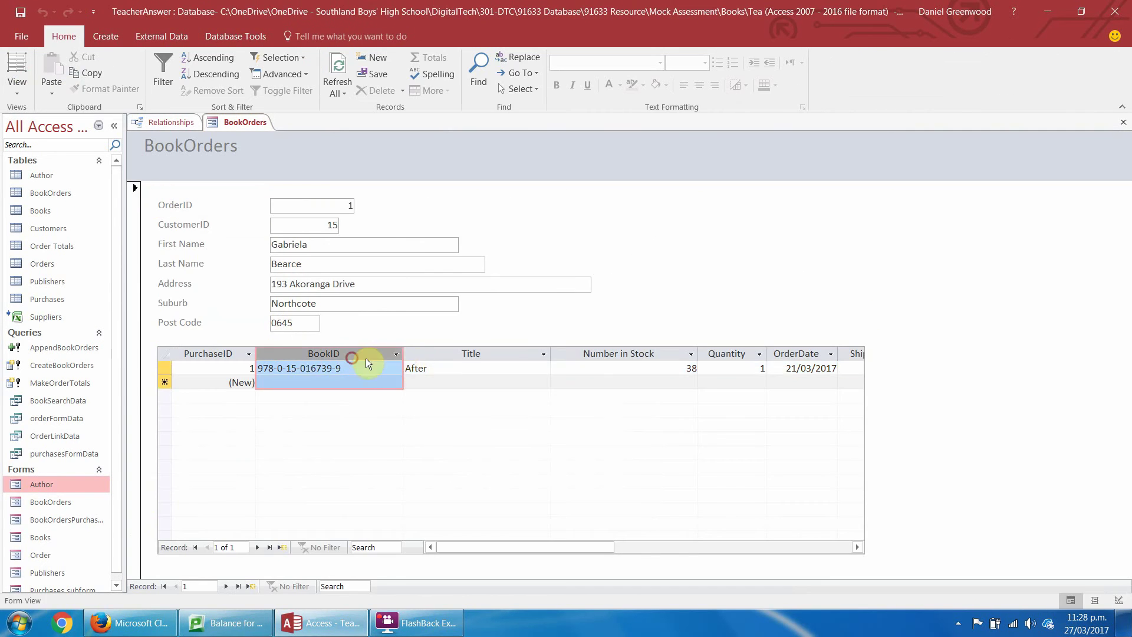
pyautogui.doubleClick(402, 353)
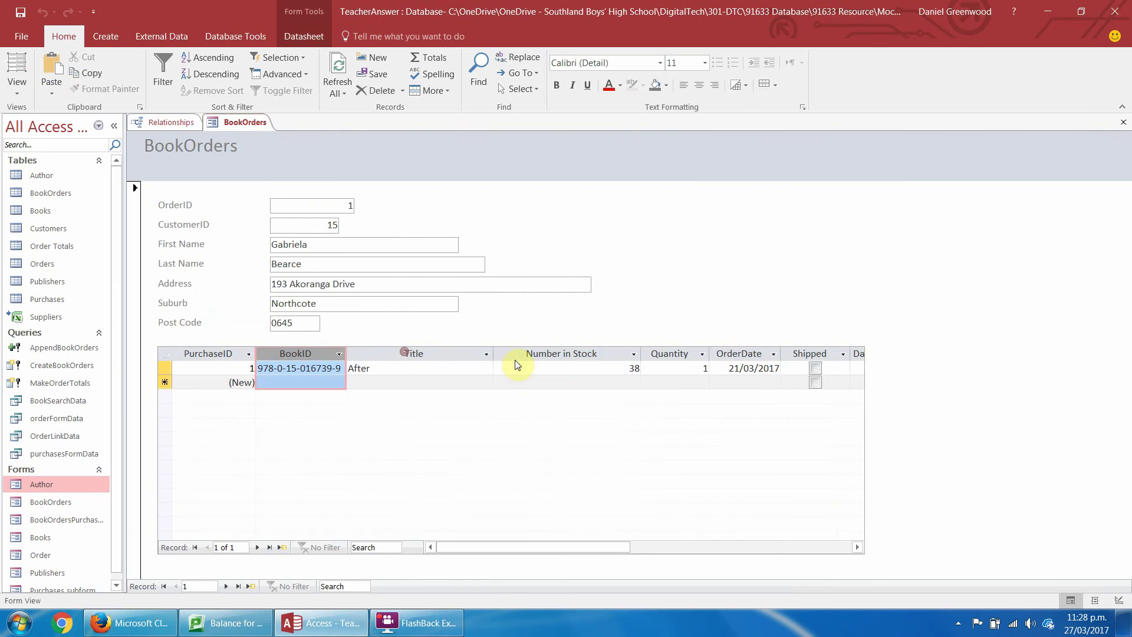
pyautogui.doubleClick(639, 352)
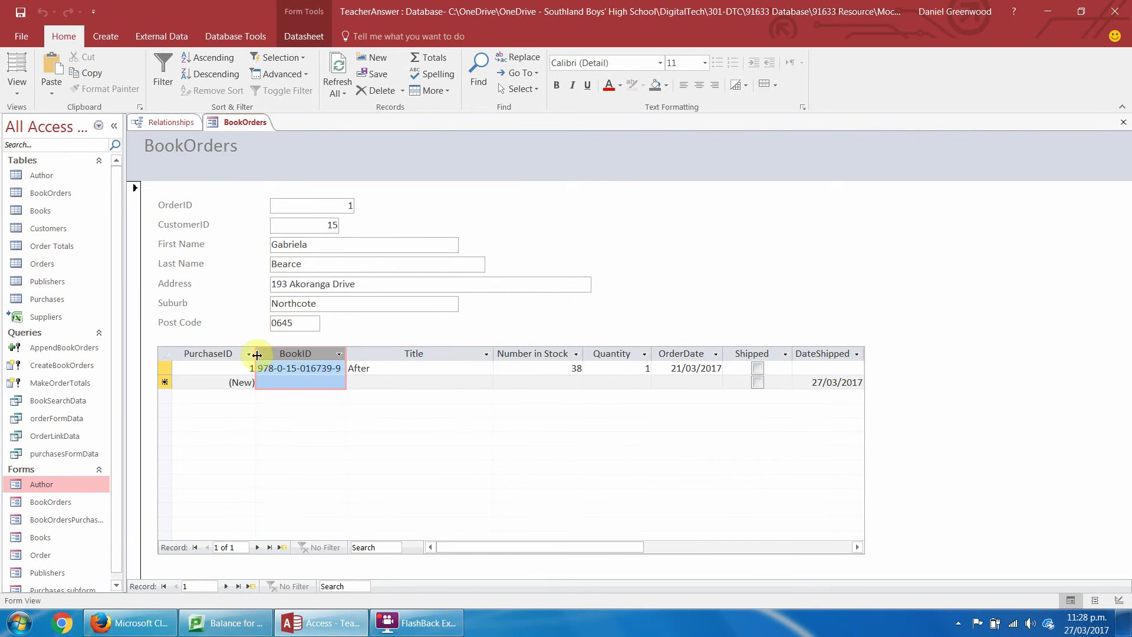
pyautogui.doubleClick(254, 353)
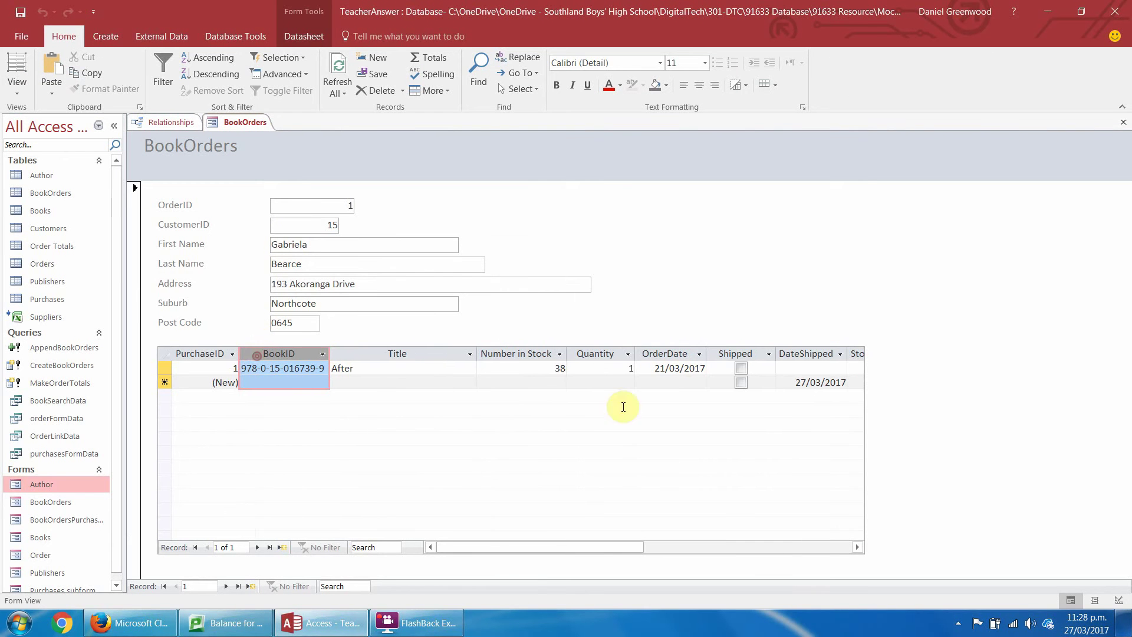
pyautogui.doubleClick(707, 353)
pyautogui.doubleClick(767, 353)
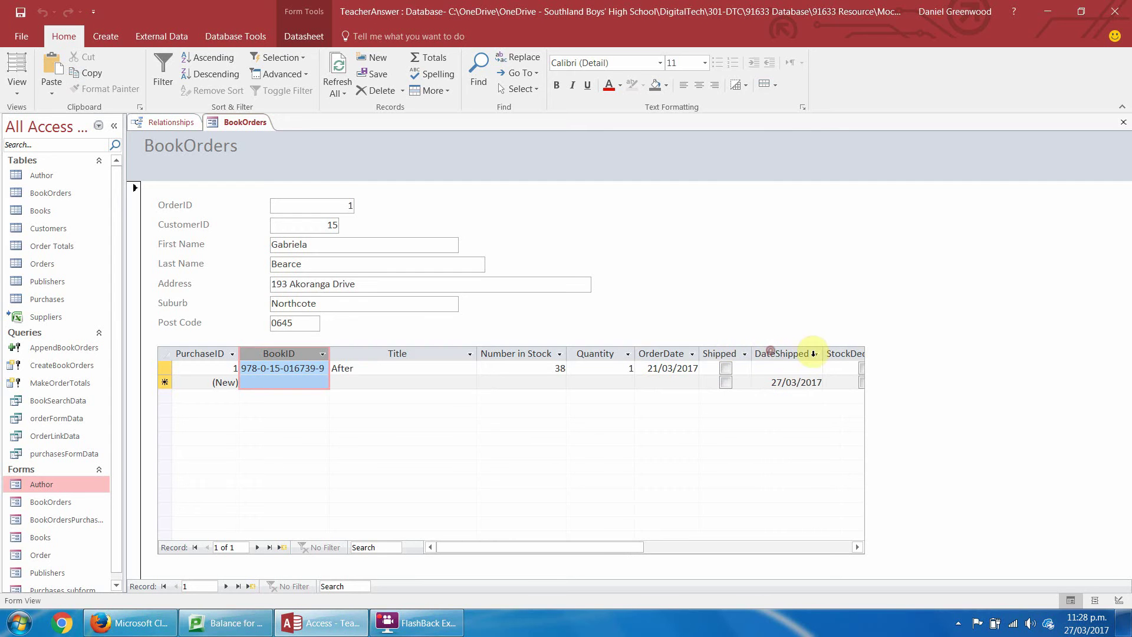
pyautogui.doubleClick(825, 354)
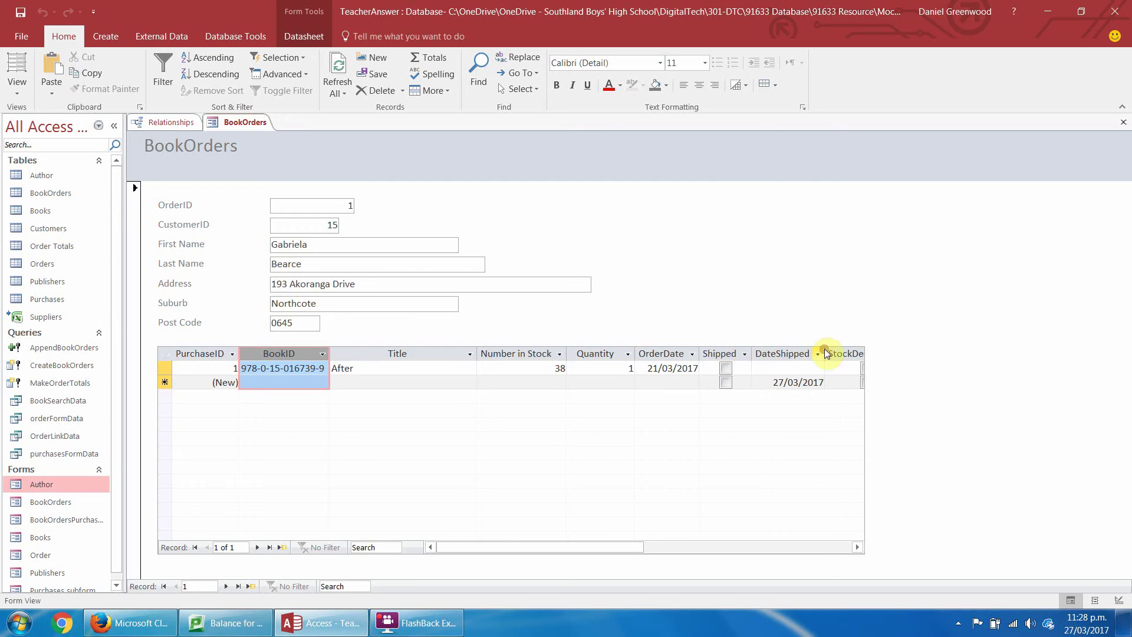
pyautogui.doubleClick(634, 353)
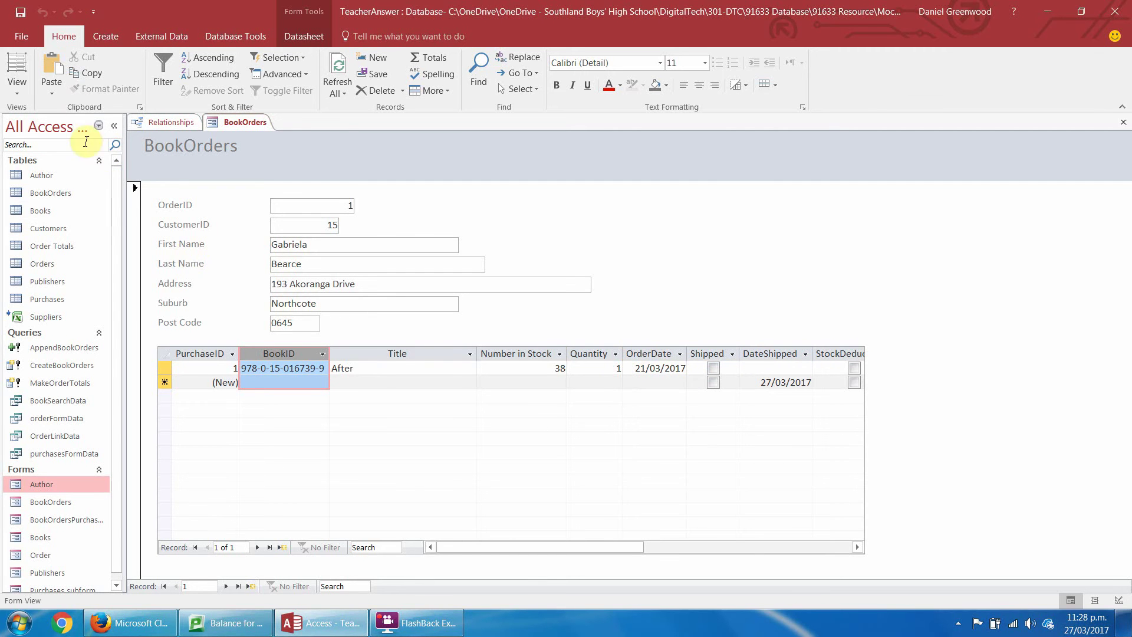
# In Layout View, widen the BookOrders subform until the whole StockDeducted column fits
pyautogui.click(17, 74)
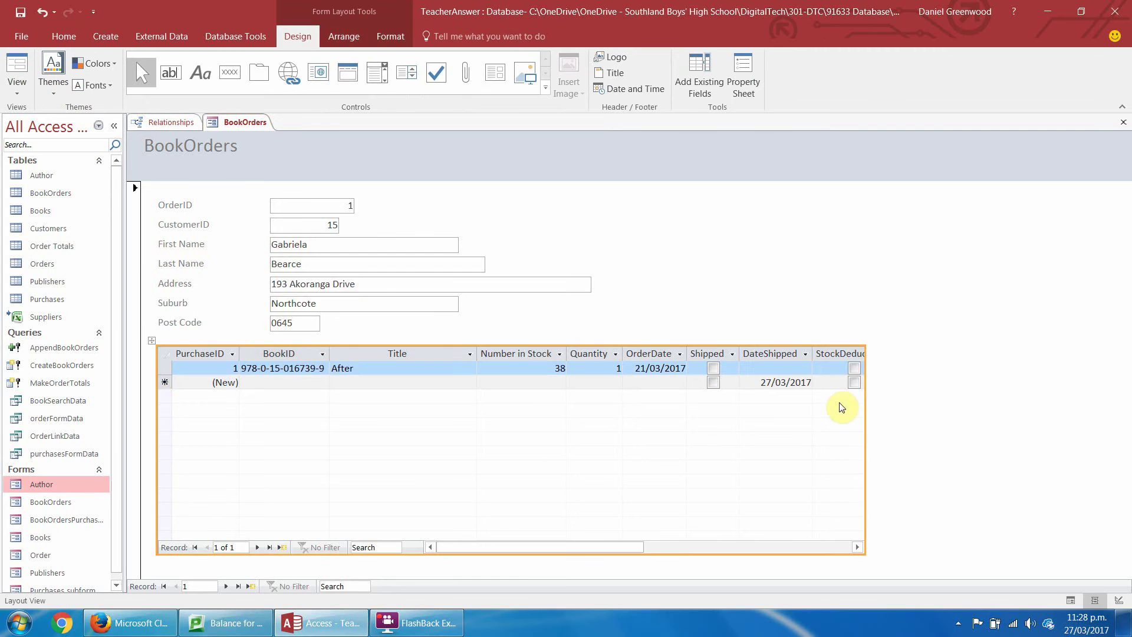
pyautogui.moveTo(864, 405); pyautogui.dragTo(898, 401)
pyautogui.click(1043, 382)
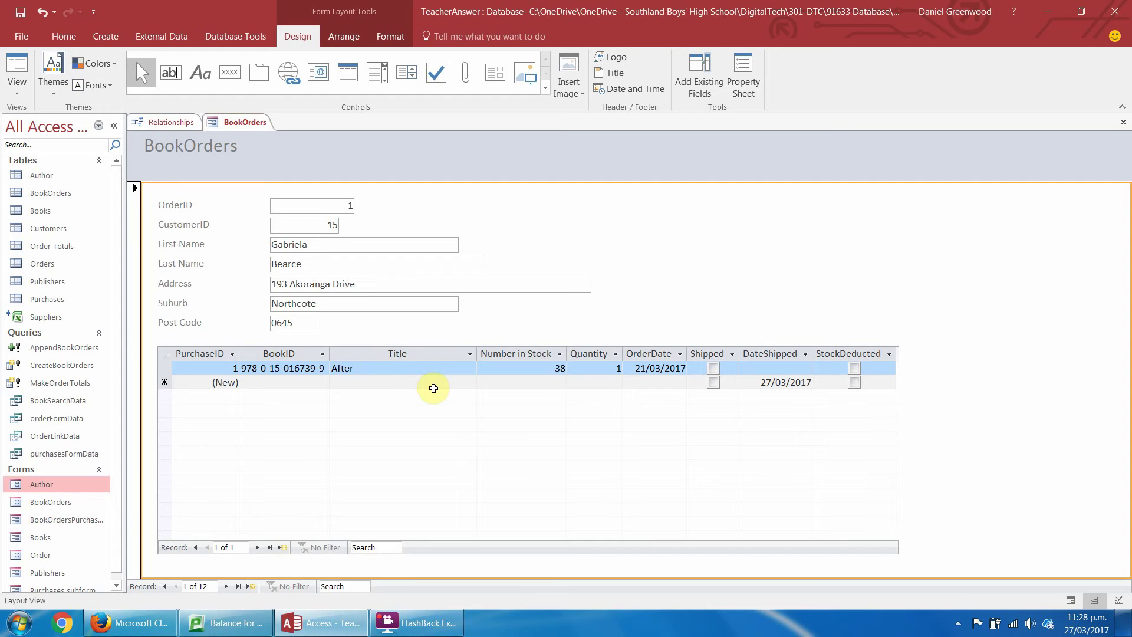
pyautogui.click(331, 353)
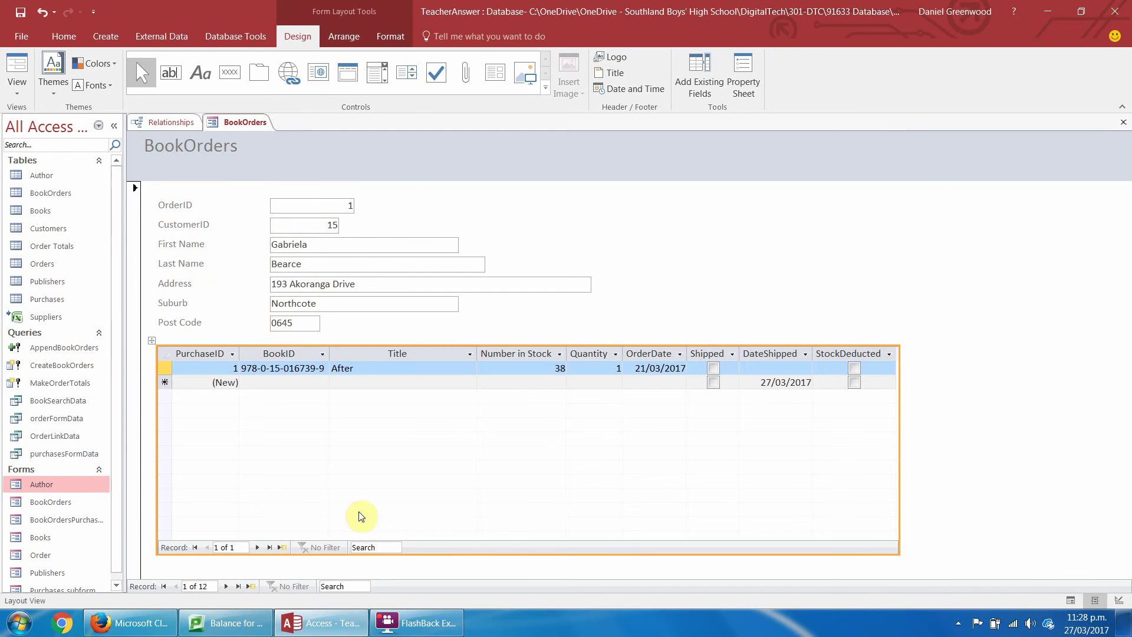
# Browse forward to the third order in the BookOrders form and examine its StockDeducted column
pyautogui.click(227, 586)
pyautogui.click(226, 586)
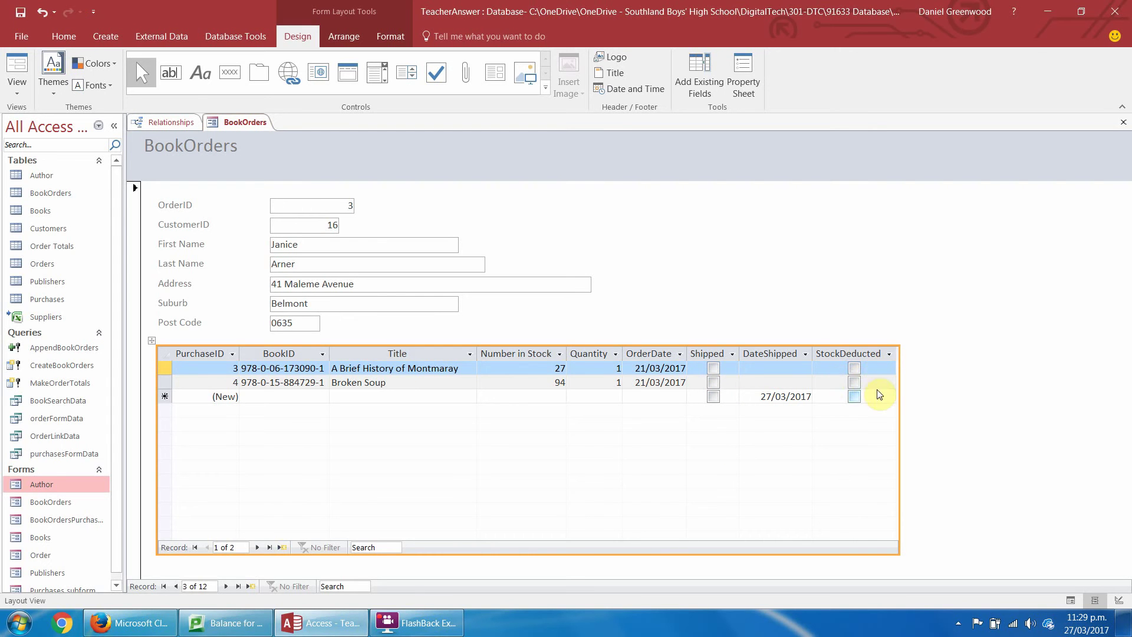
pyautogui.click(854, 353)
pyautogui.click(857, 323)
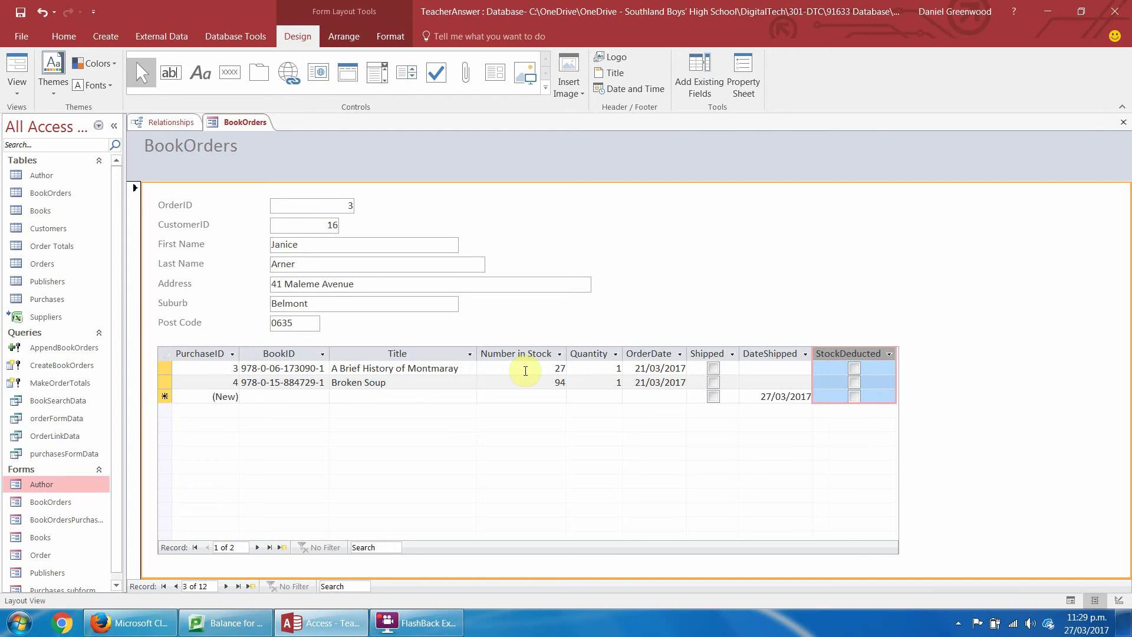
# Close all open objects, saving the changes to Relationships, BookOrders and the BookOrdersPurchases Subform
pyautogui.rightClick(239, 126)
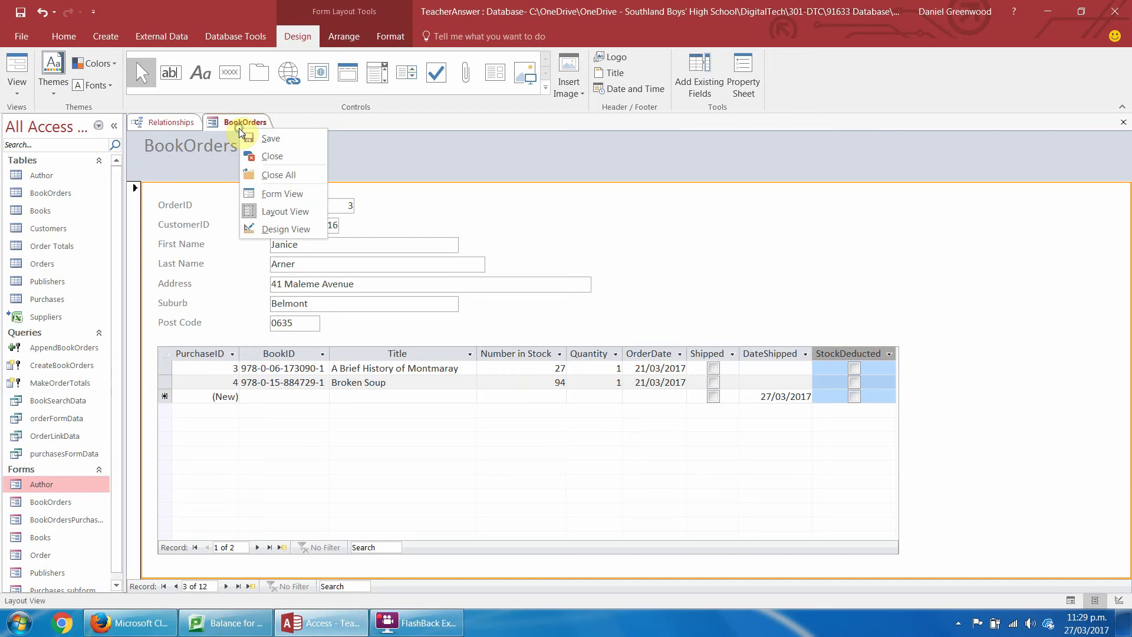
pyautogui.click(276, 173)
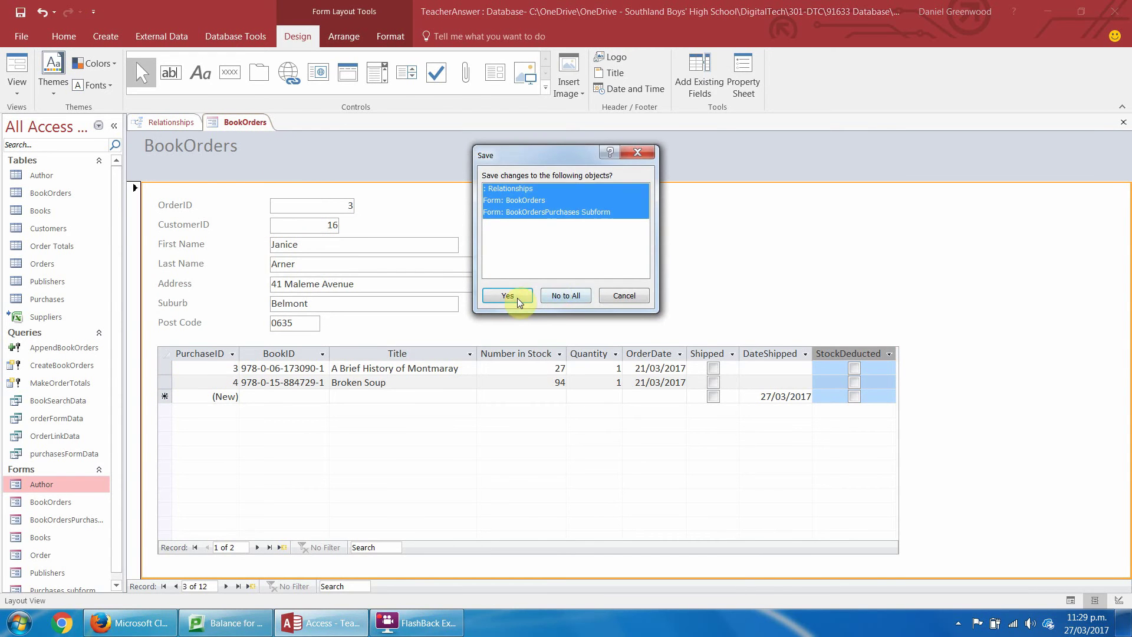
pyautogui.click(519, 302)
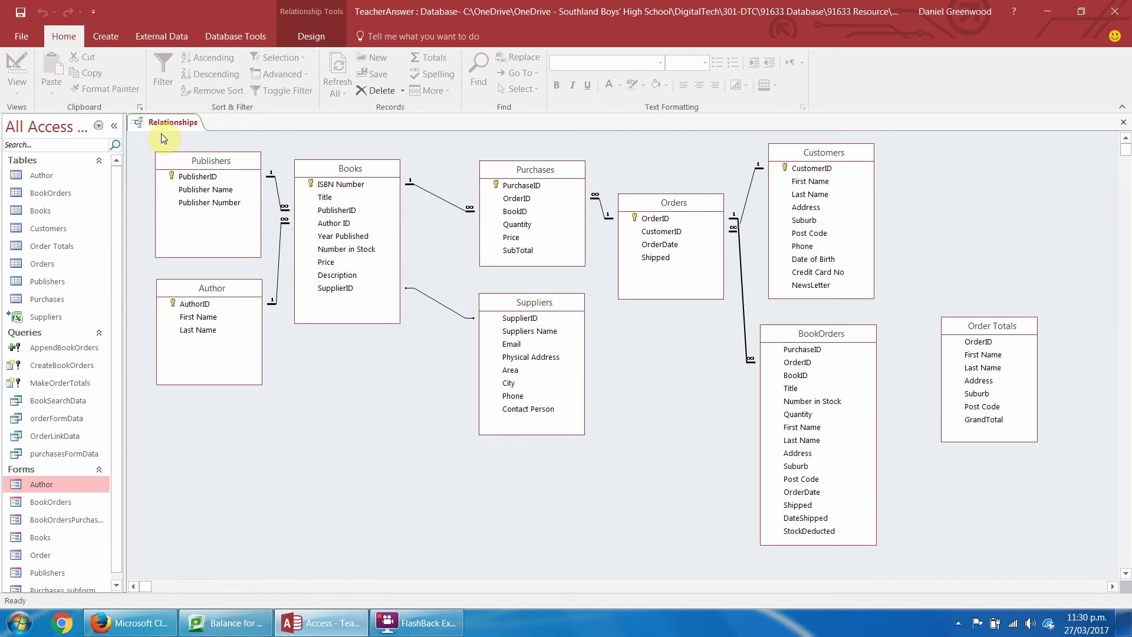
# Create a new query in Design View based on the Books table
pyautogui.click(115, 42)
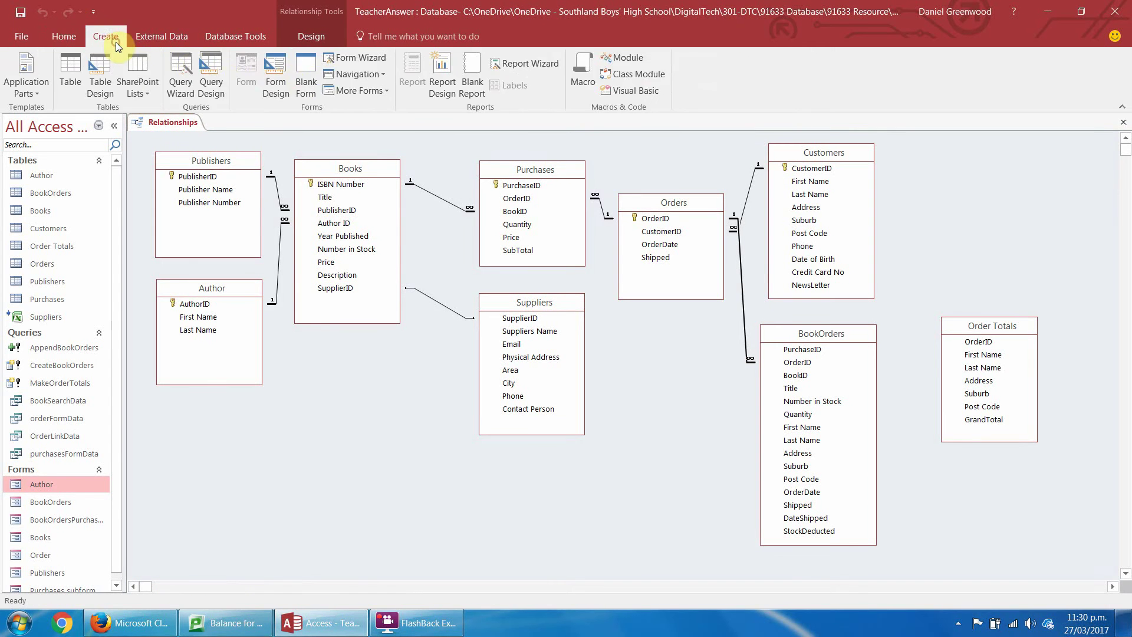
pyautogui.click(209, 63)
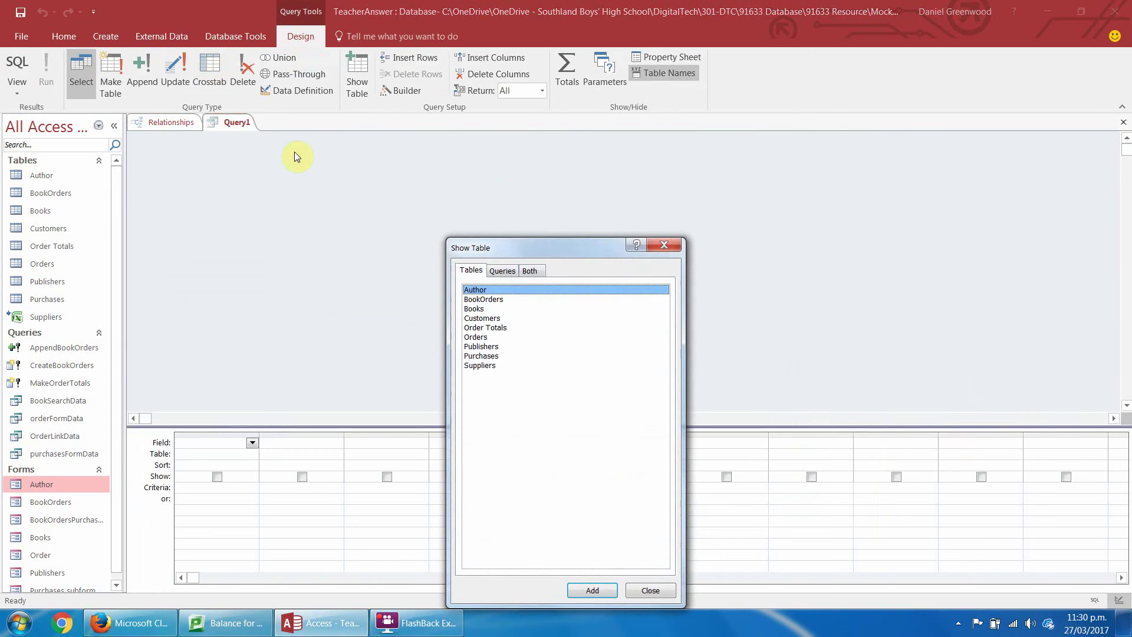
pyautogui.moveTo(522, 249); pyautogui.dragTo(389, 164)
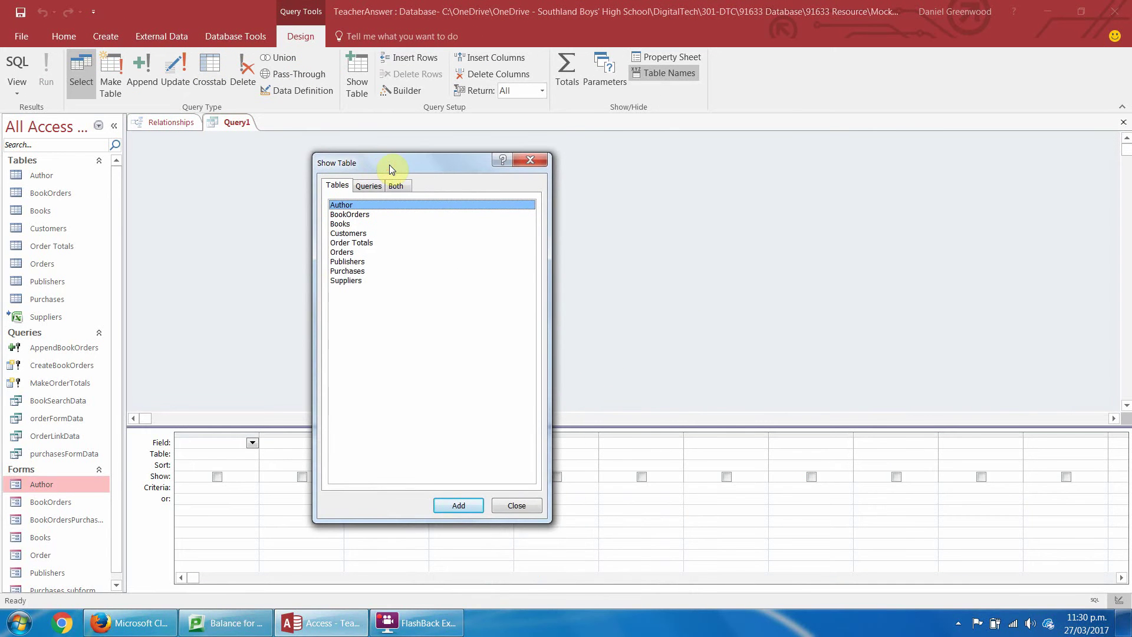
pyautogui.doubleClick(342, 225)
pyautogui.click(532, 161)
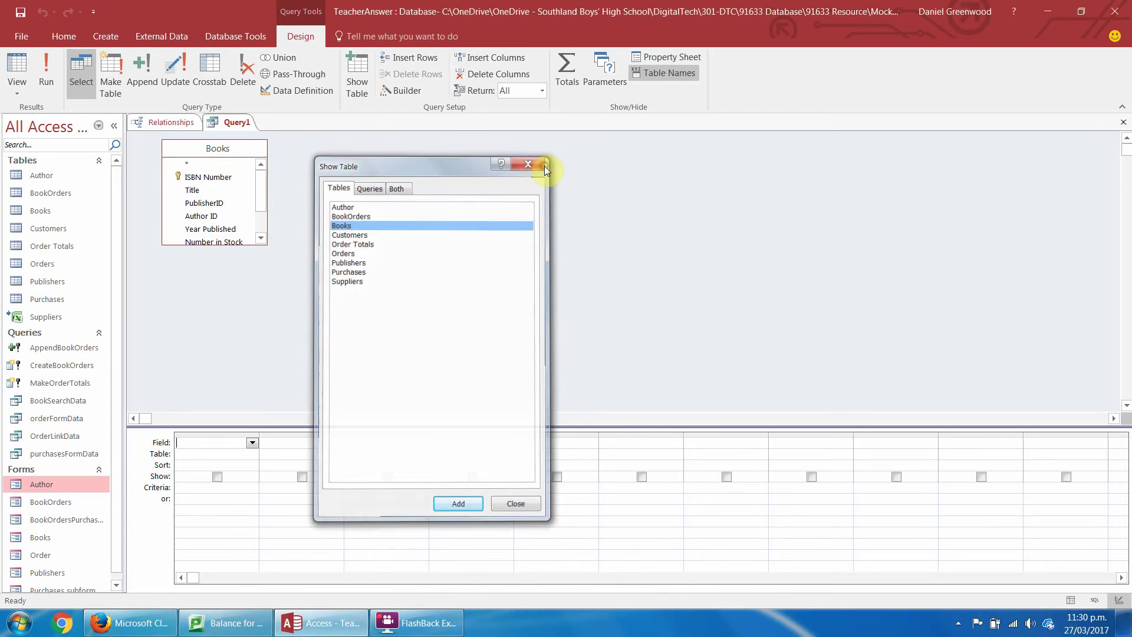
# Add the Books table's Number in Stock field to the query grid and change the query type to Update
pyautogui.moveTo(219, 245); pyautogui.dragTo(217, 300)
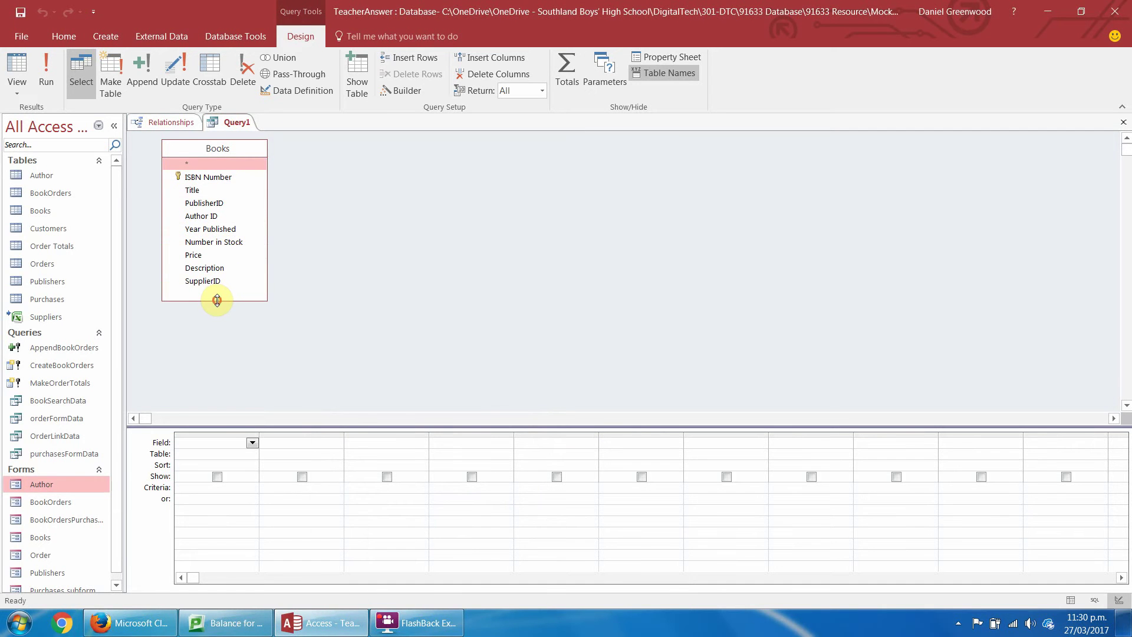
pyautogui.doubleClick(216, 243)
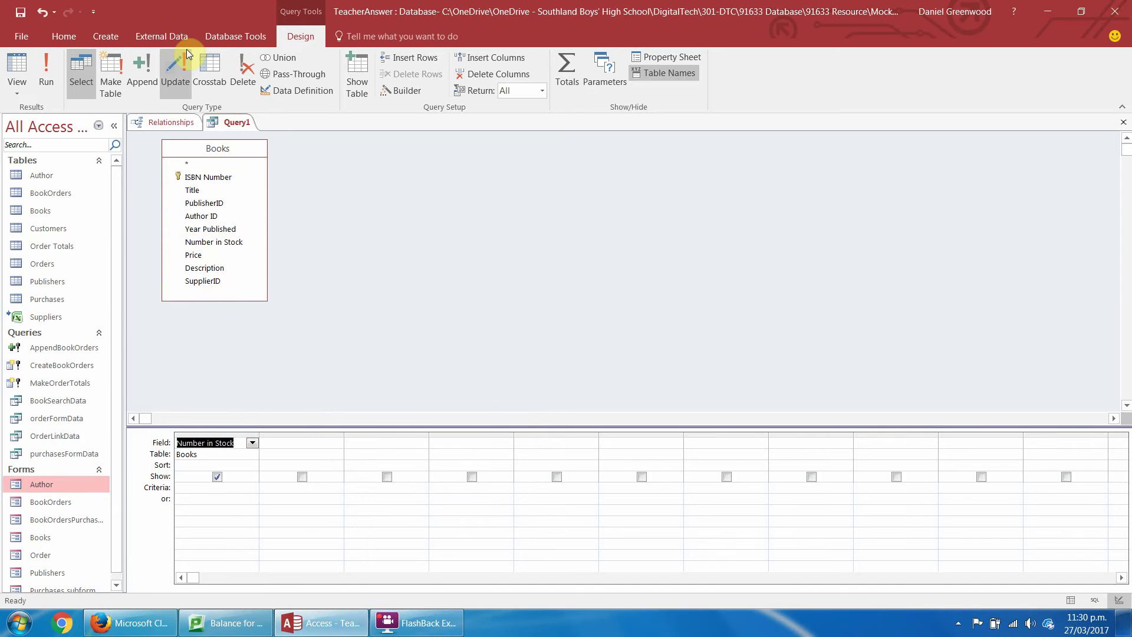
pyautogui.click(175, 65)
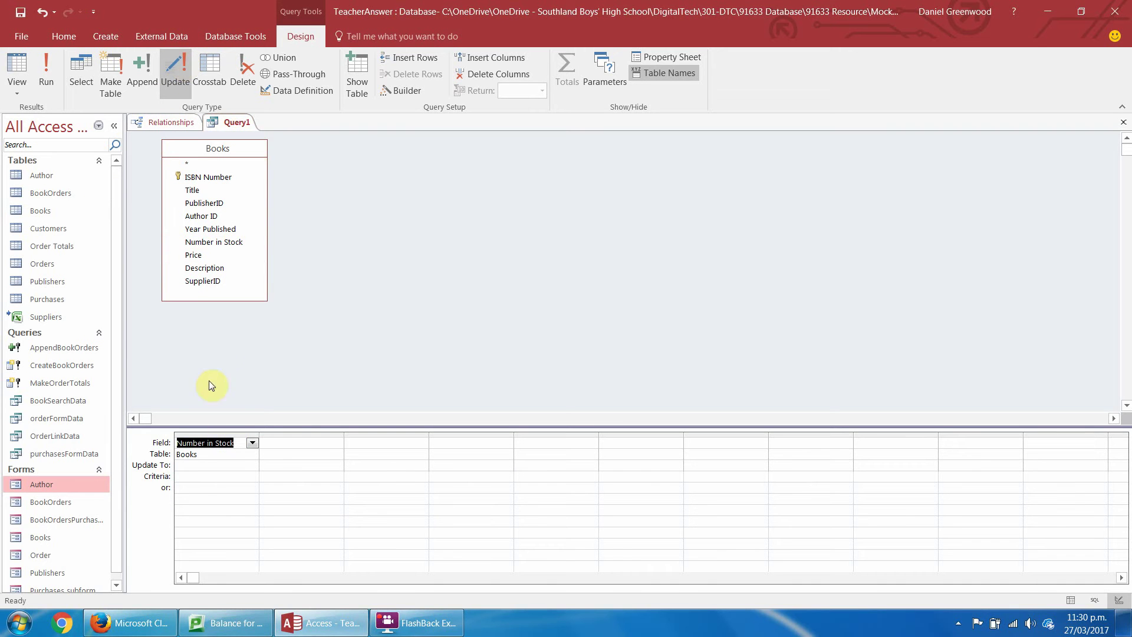
# Build the Update To expression for Number in Stock, inserting the built-in Program Flow function IIf and enlarging the expression text
pyautogui.click(180, 465)
pyautogui.rightClick(189, 466)
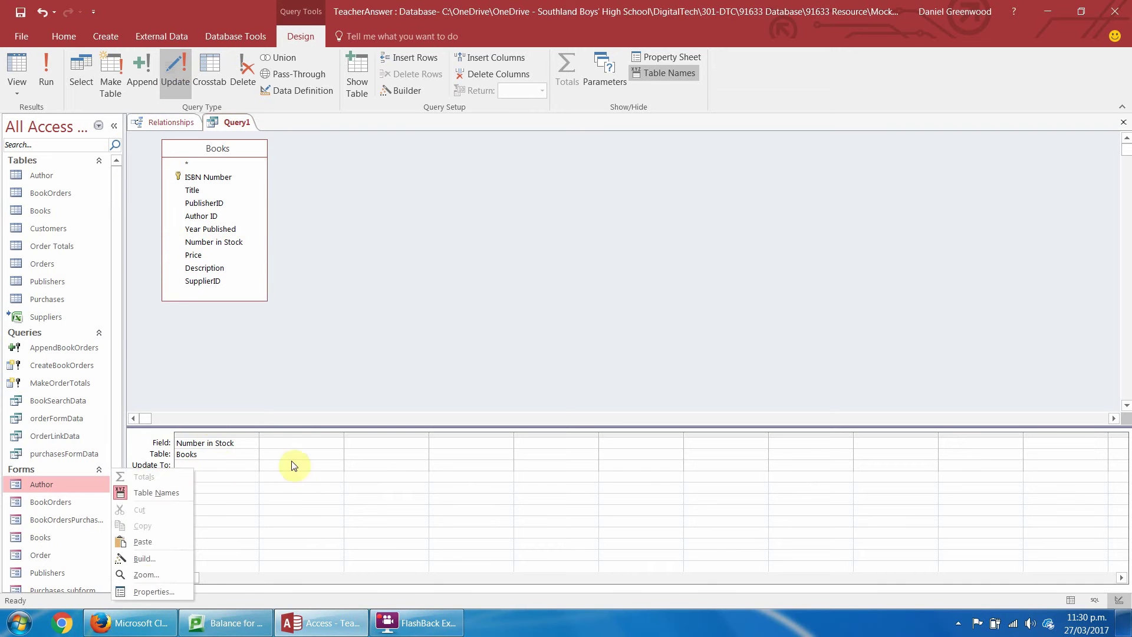
pyautogui.click(161, 557)
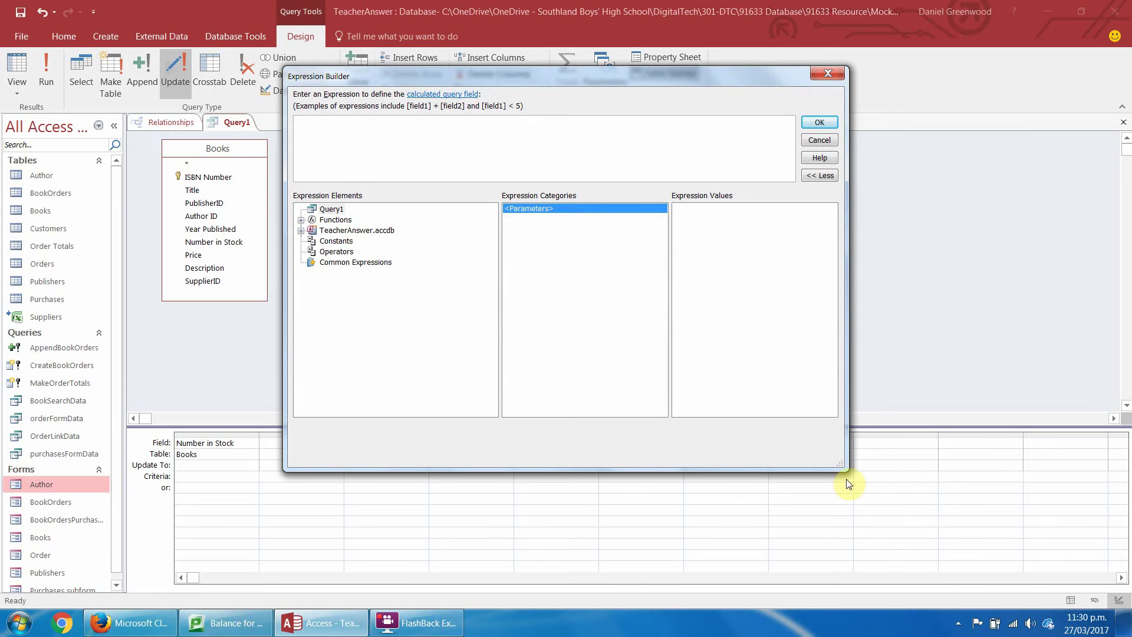
pyautogui.moveTo(841, 463); pyautogui.dragTo(904, 491)
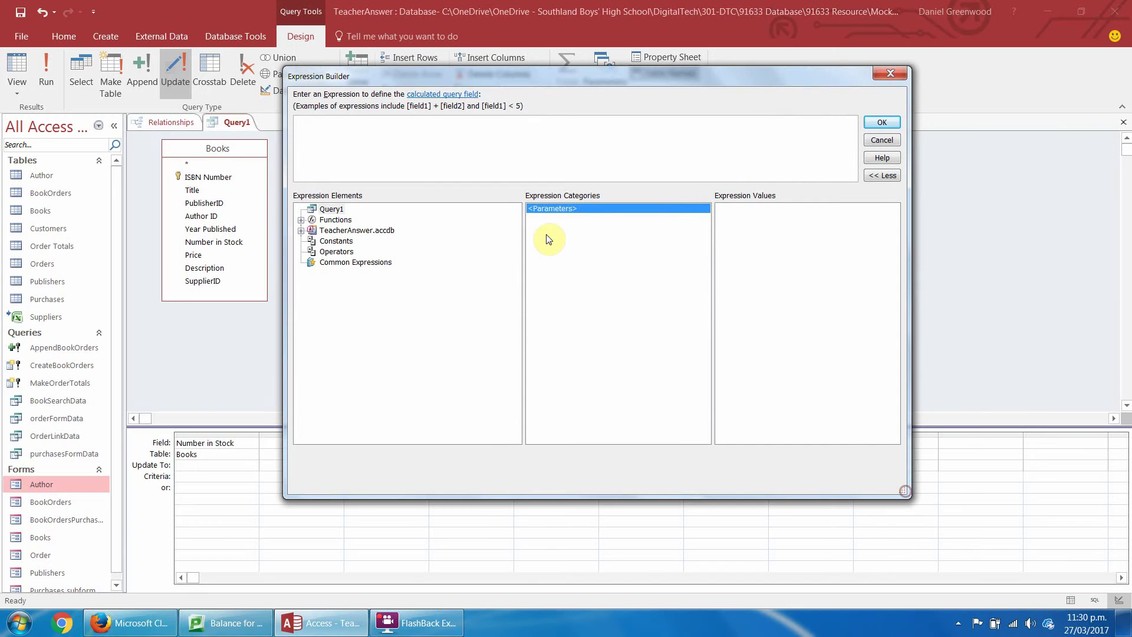
pyautogui.click(301, 220)
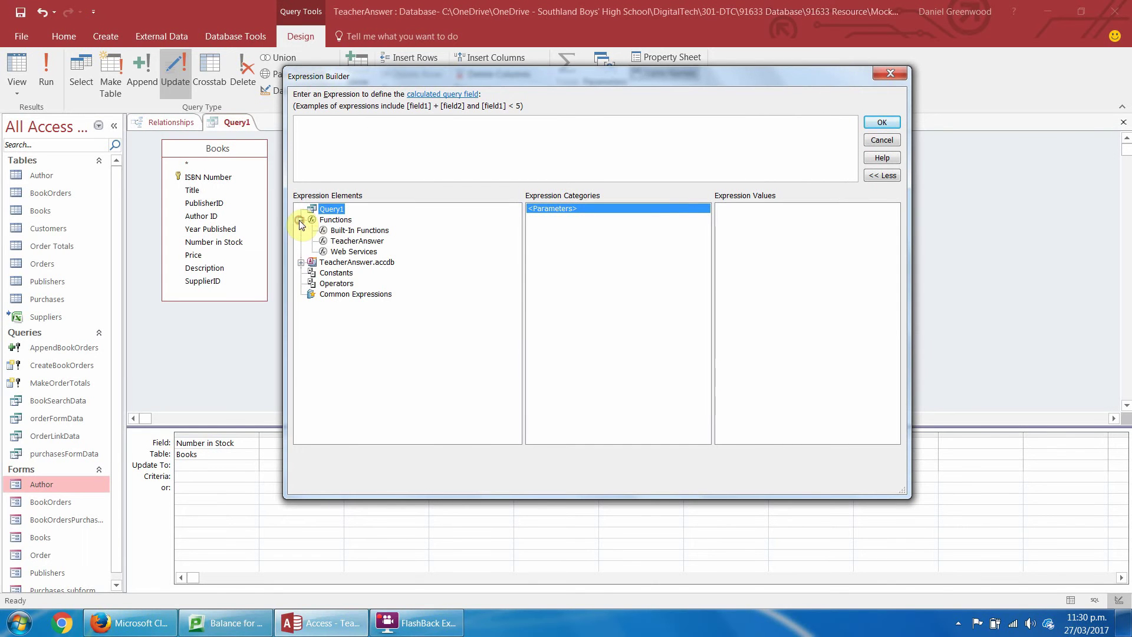
pyautogui.click(359, 230)
pyautogui.click(551, 321)
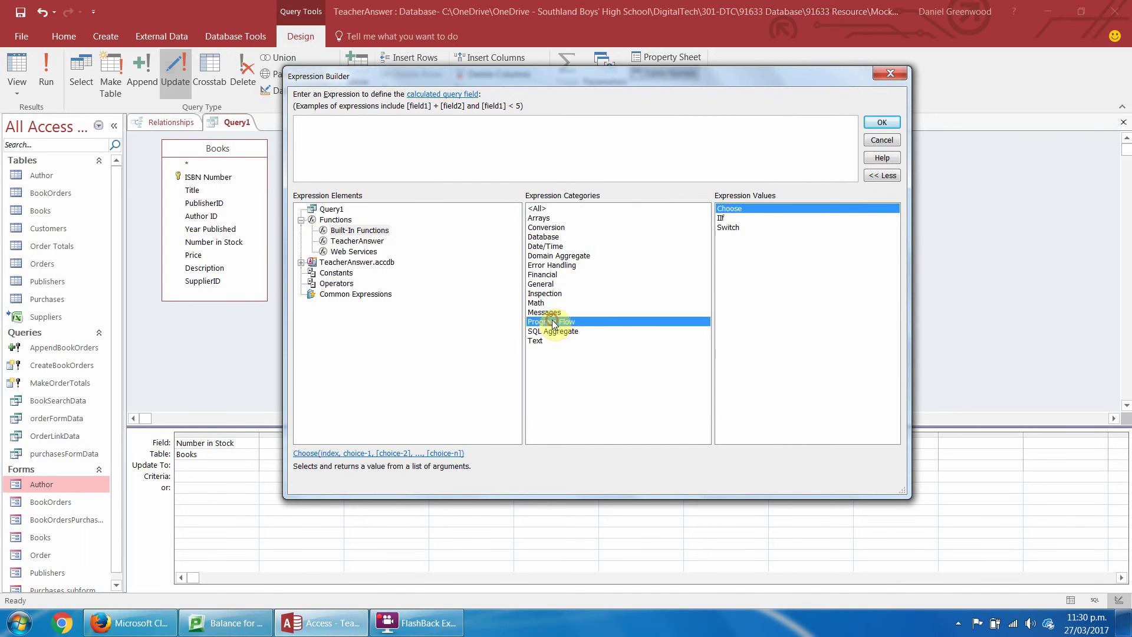
pyautogui.doubleClick(722, 218)
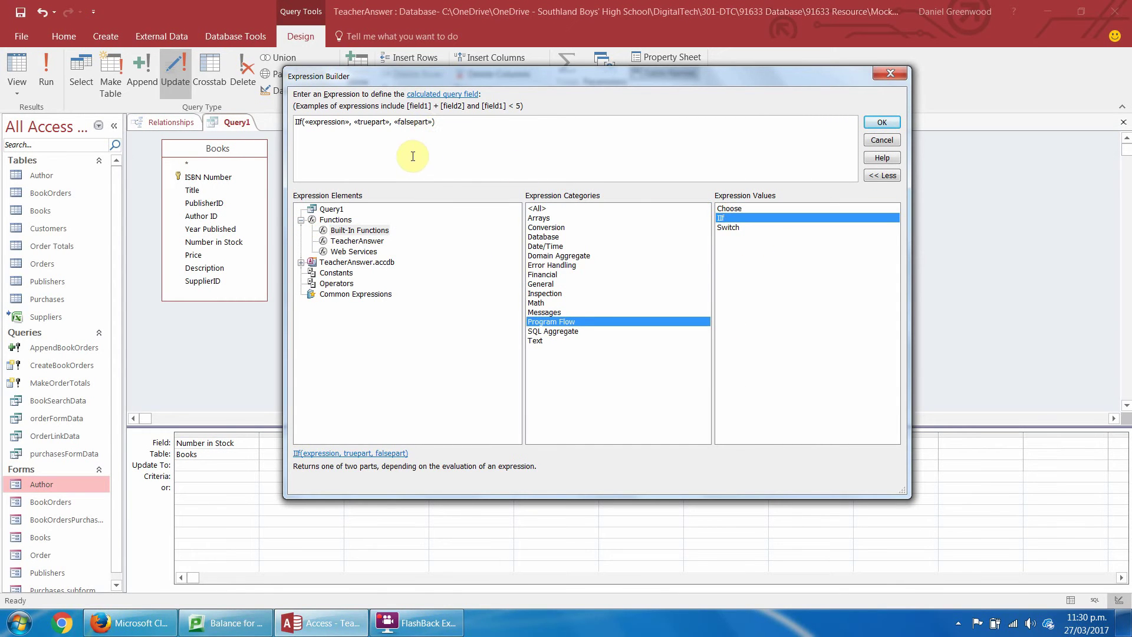
pyautogui.scroll(2, 409, 156)
pyautogui.scroll(1, 409, 156)
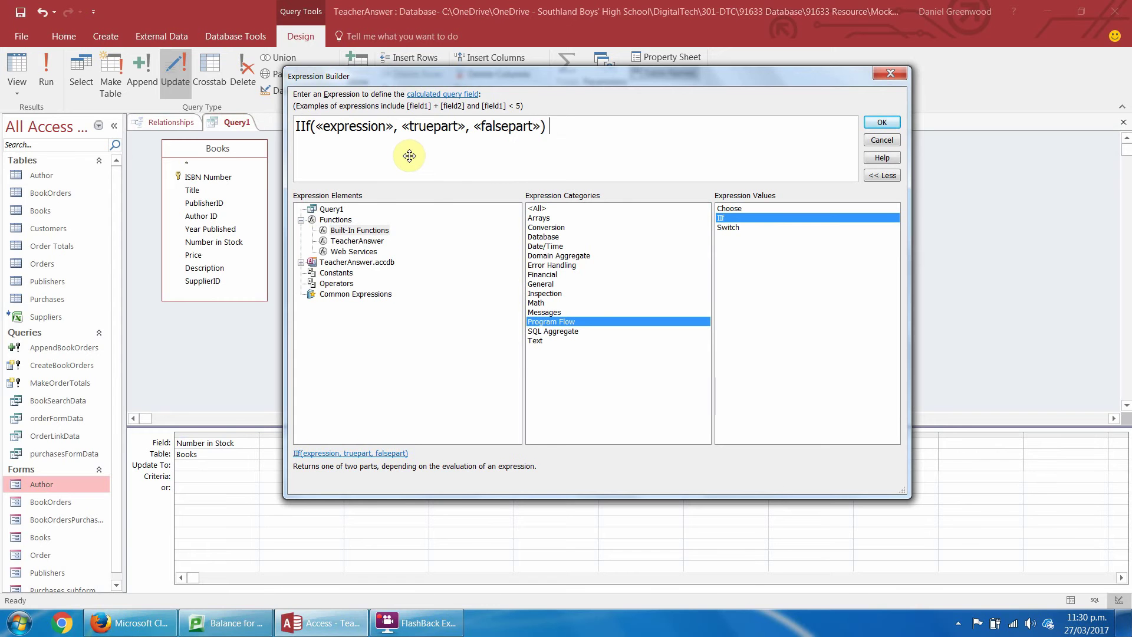
# Replace the IIf function's expression placeholder with the condition [BookOrders]![Shipped] =no
pyautogui.click(343, 127)
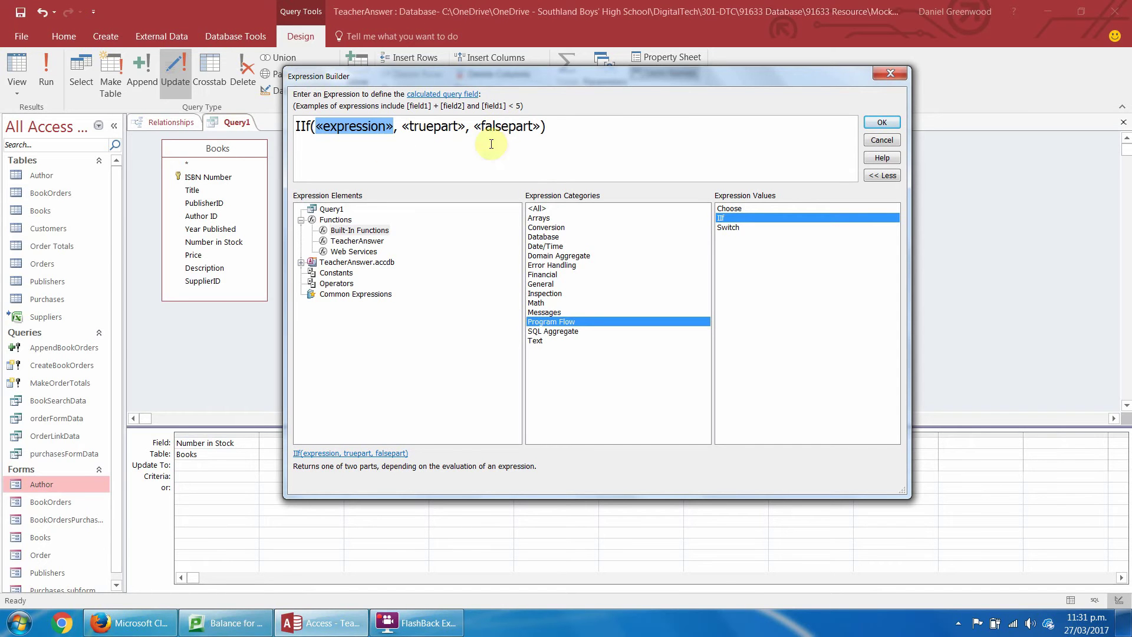
pyautogui.click(430, 128)
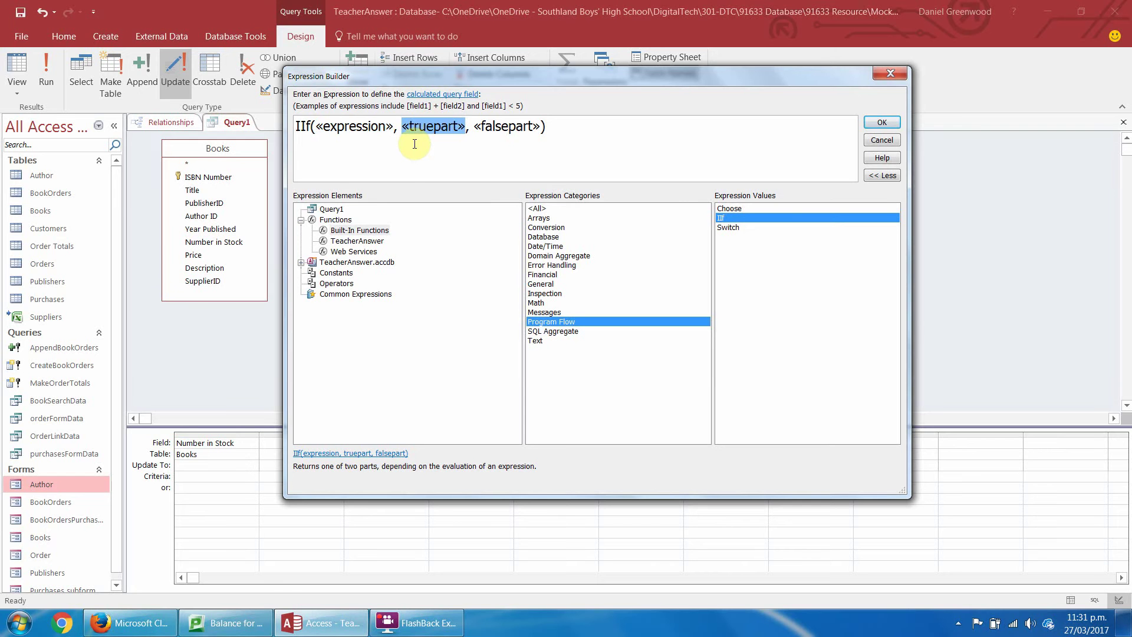
pyautogui.click(355, 130)
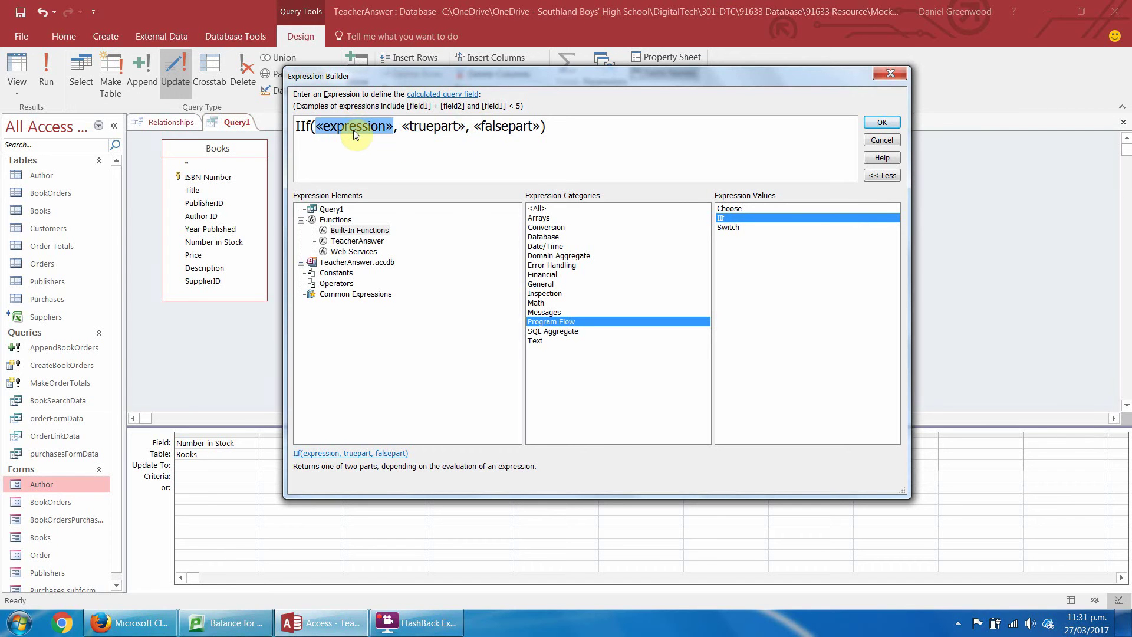
pyautogui.click(300, 263)
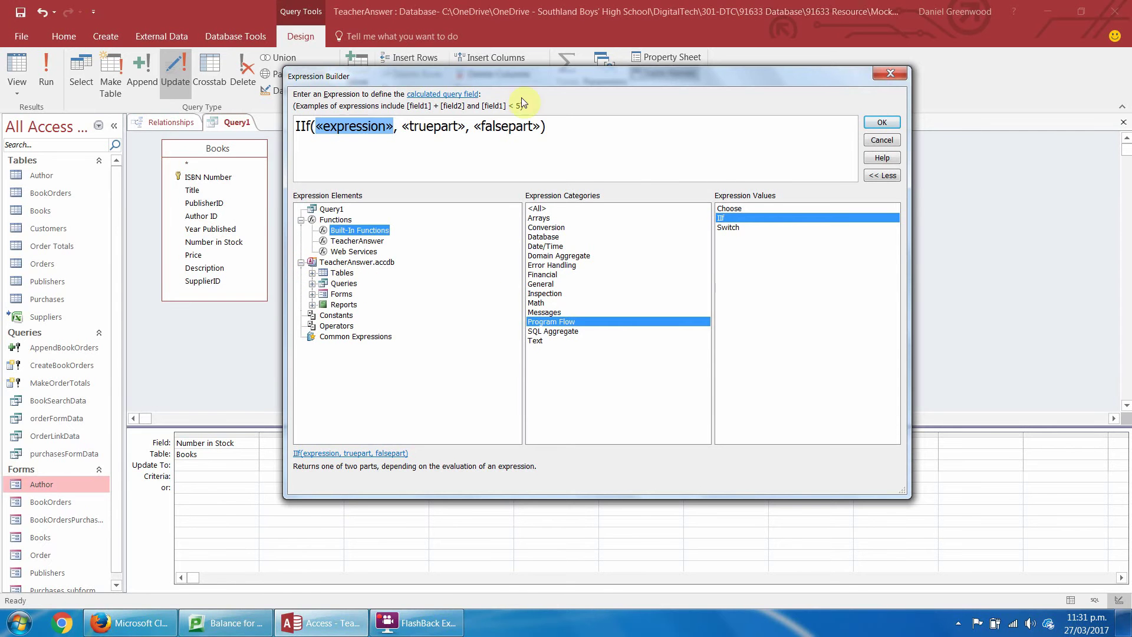
pyautogui.click(312, 273)
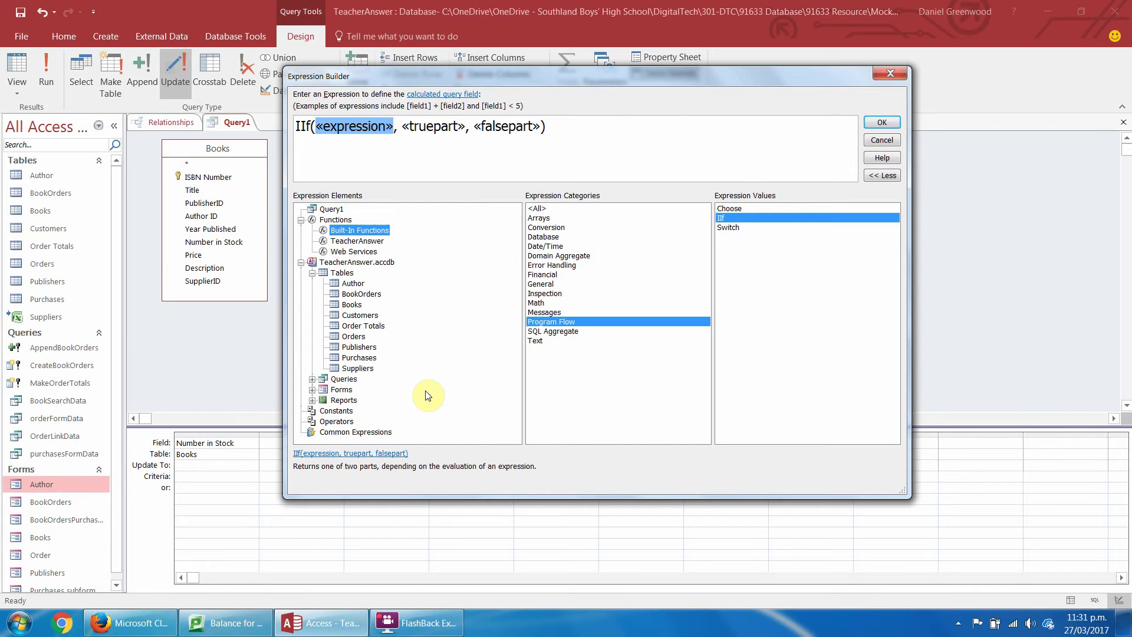
pyautogui.click(337, 296)
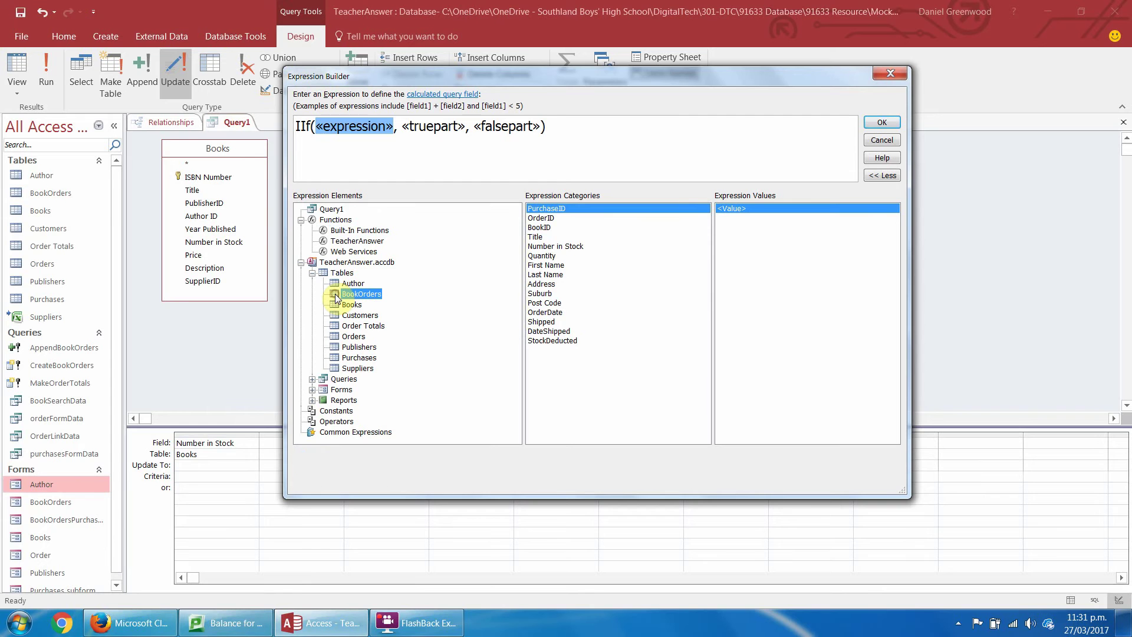
pyautogui.doubleClick(541, 324)
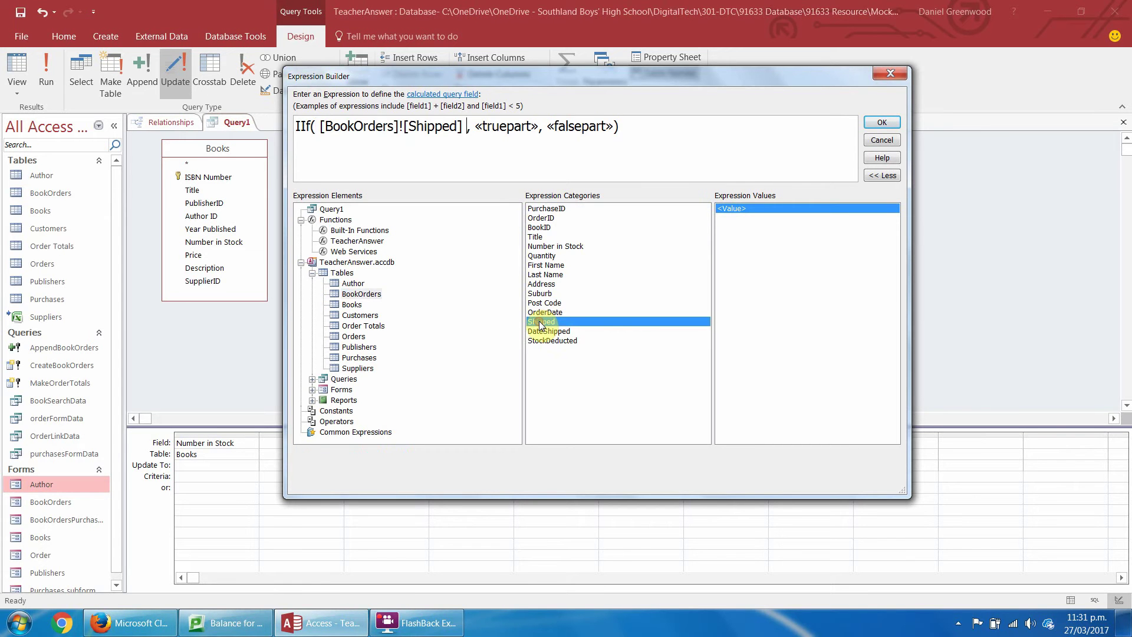
pyautogui.write('=')
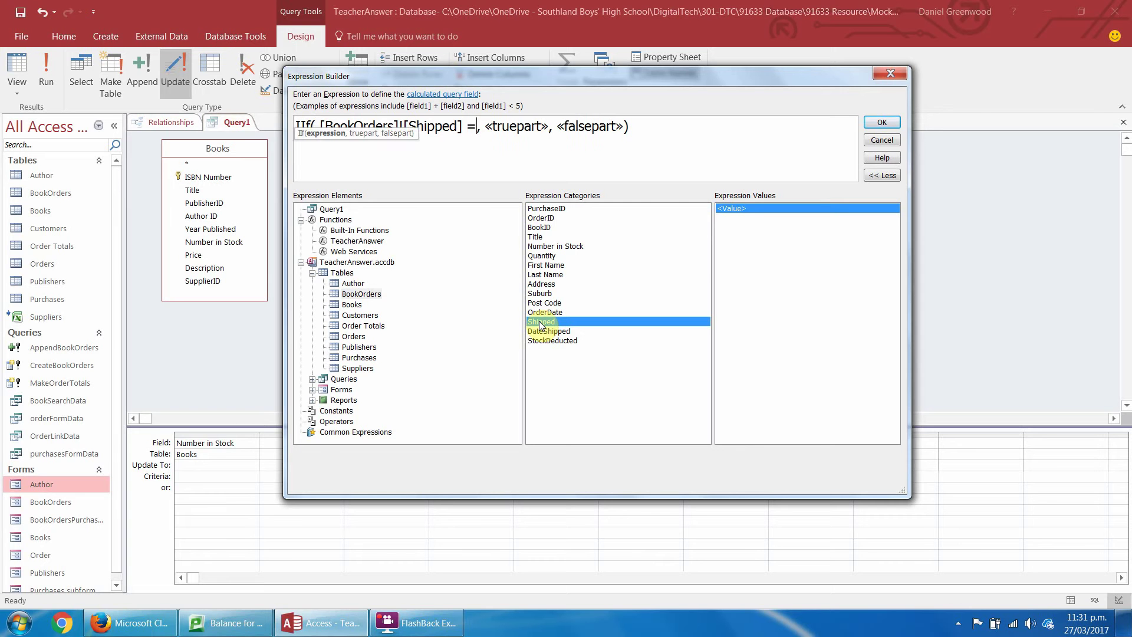
pyautogui.write('no')
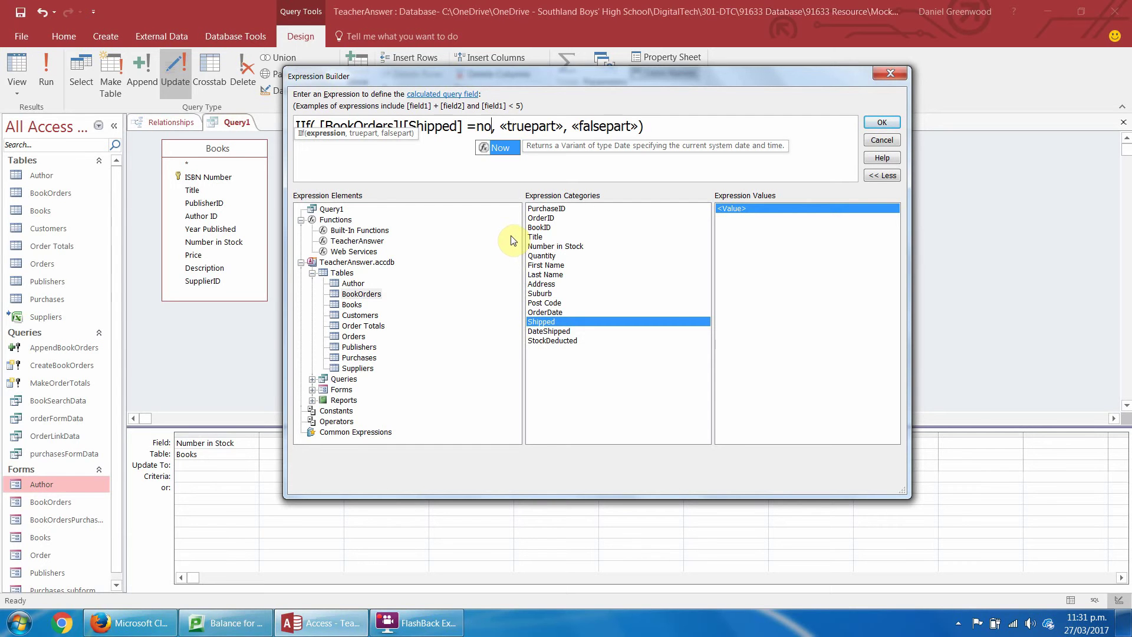
# Replace the IIf function's truepart placeholder with [Books]![Number in Stock]
pyautogui.click(532, 129)
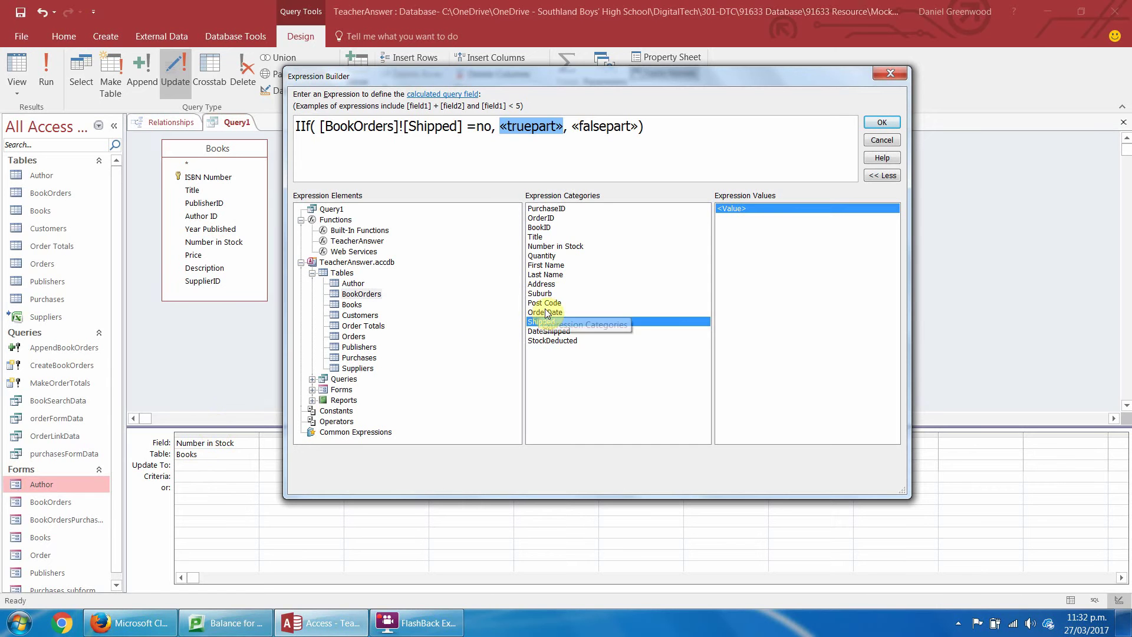
pyautogui.click(351, 305)
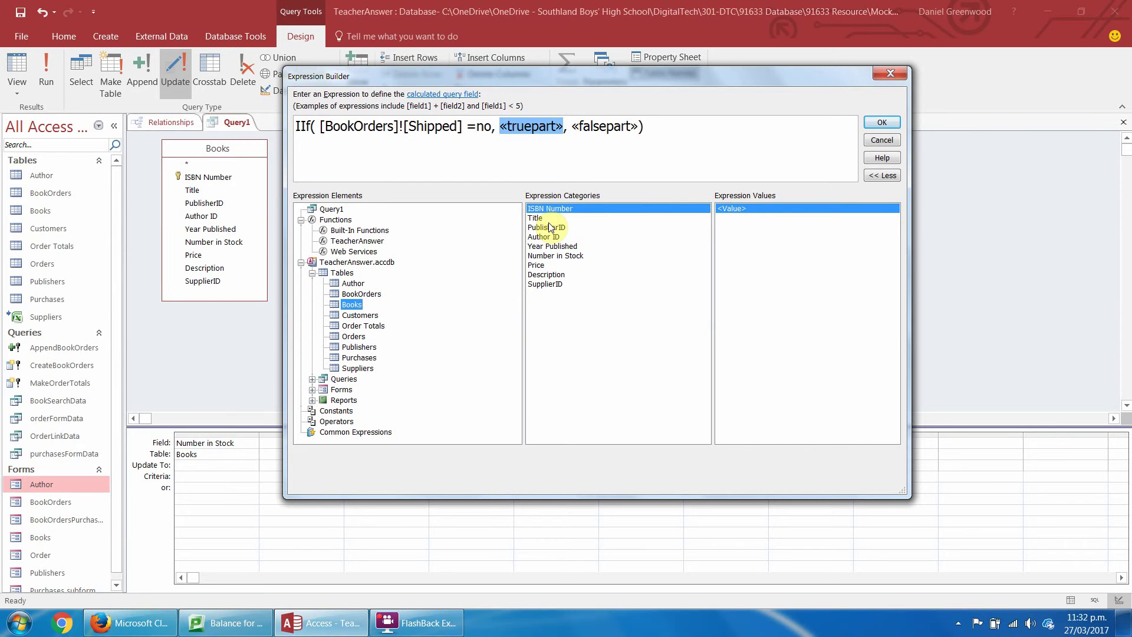
pyautogui.doubleClick(542, 257)
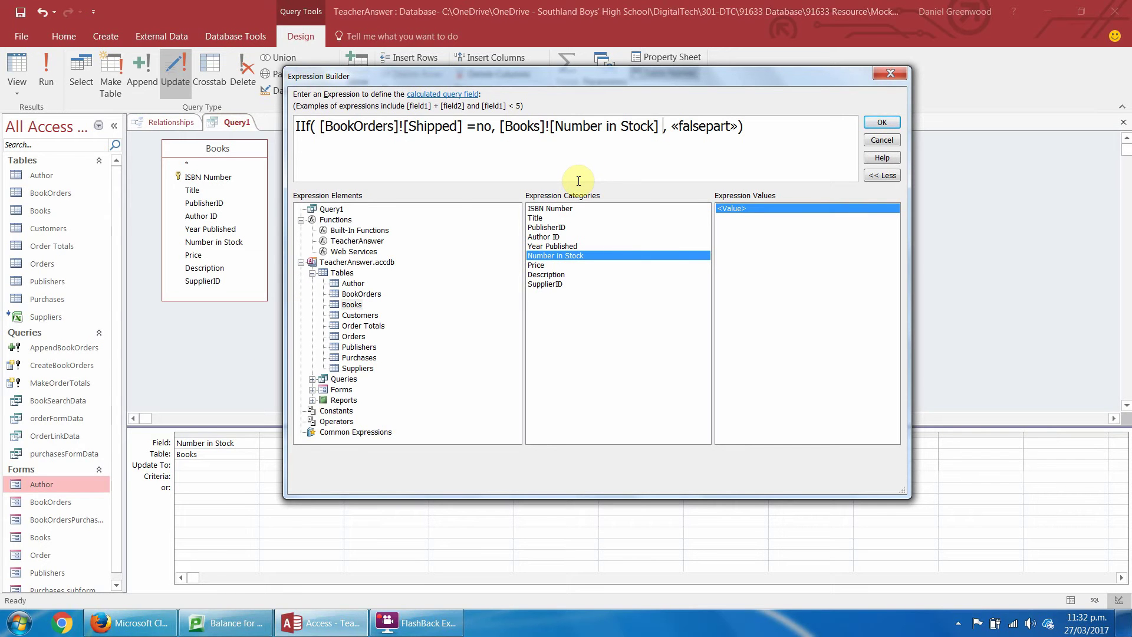
# Replace the IIf function's falsepart placeholder with a nested built-in Program Flow IIf function
pyautogui.click(698, 126)
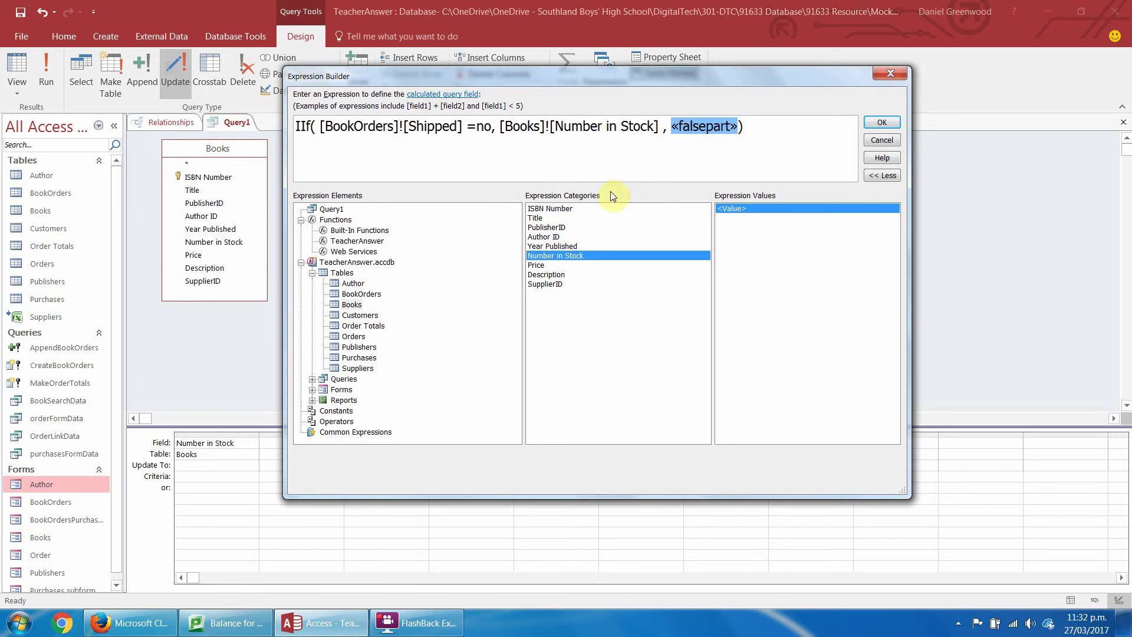
pyautogui.click(360, 230)
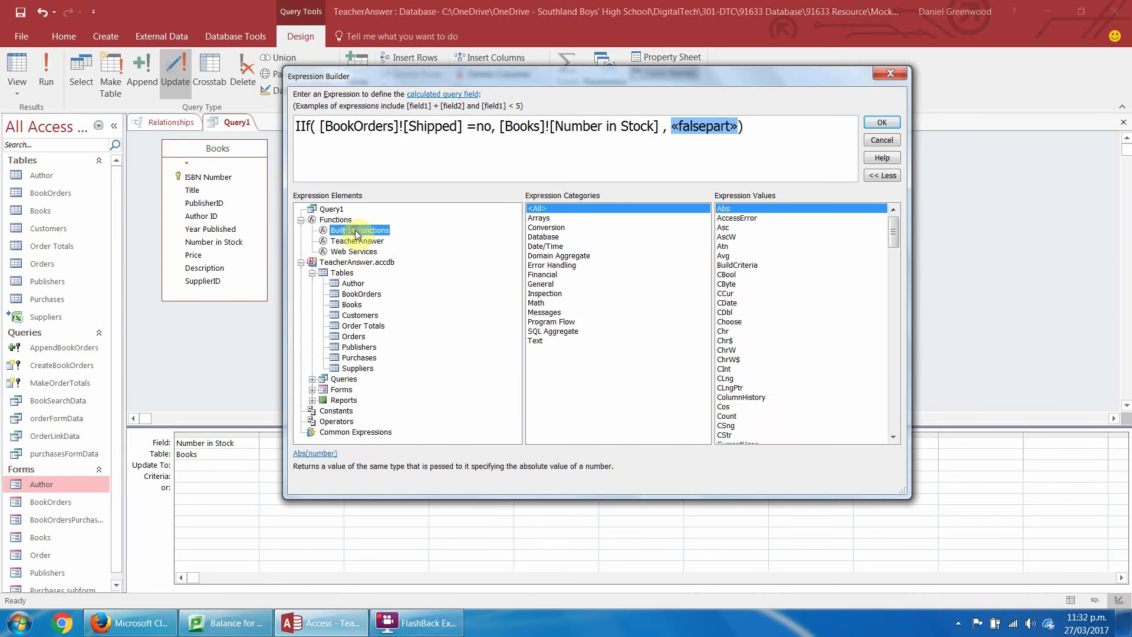
pyautogui.click(553, 322)
pyautogui.doubleClick(722, 220)
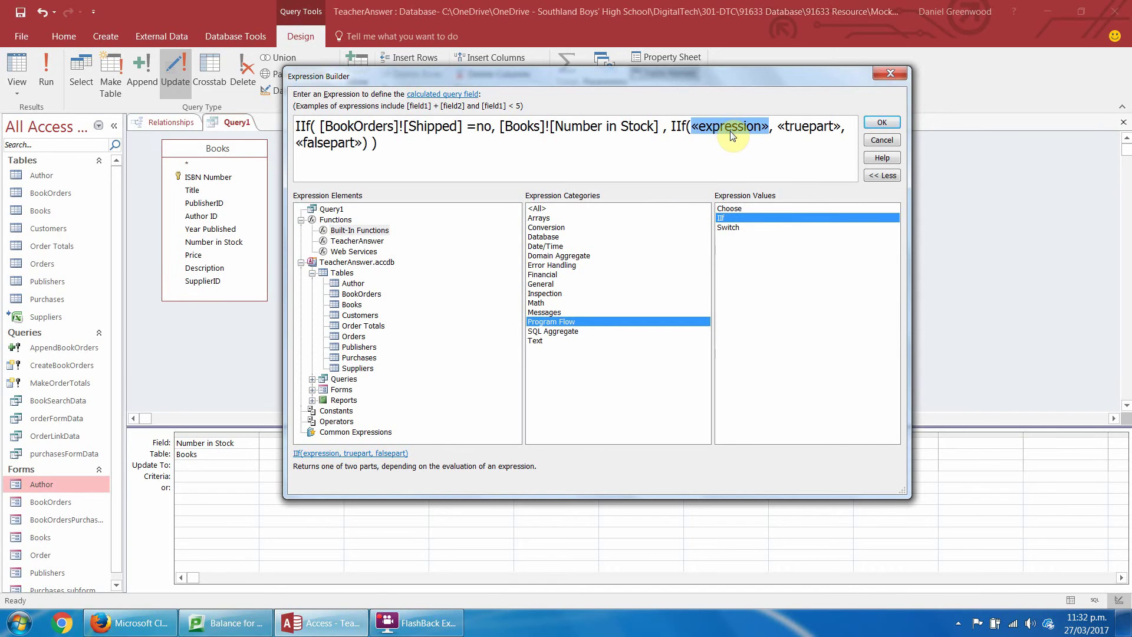
# Set the nested IIf's condition to [BookOrders]![StockDeducted] =yes in place of its expression placeholder
pyautogui.click(361, 293)
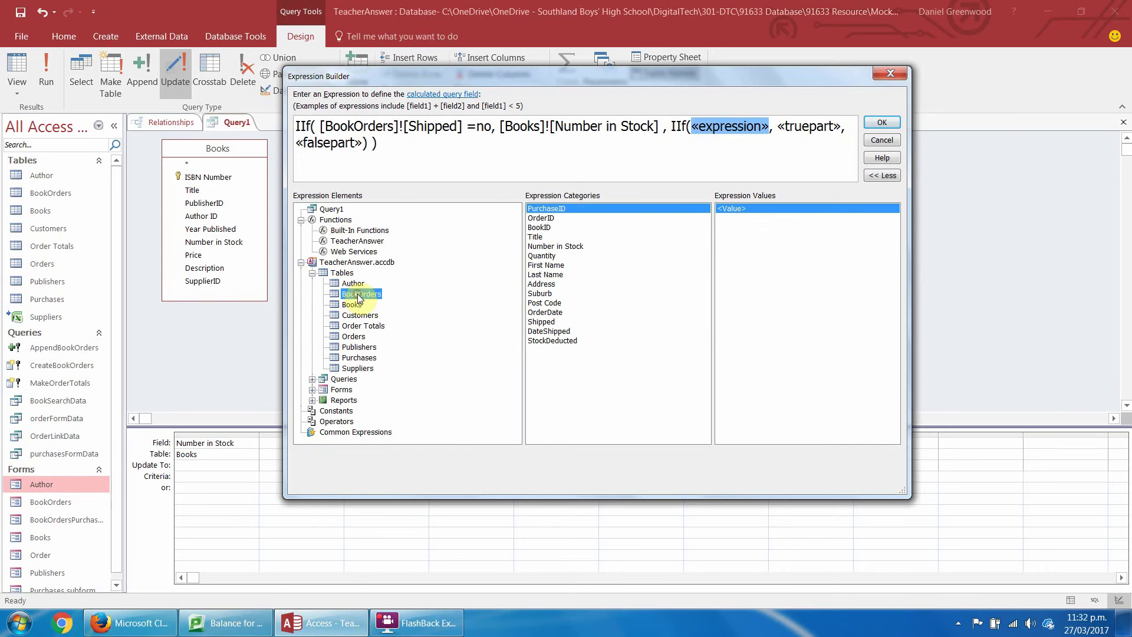
pyautogui.doubleClick(544, 344)
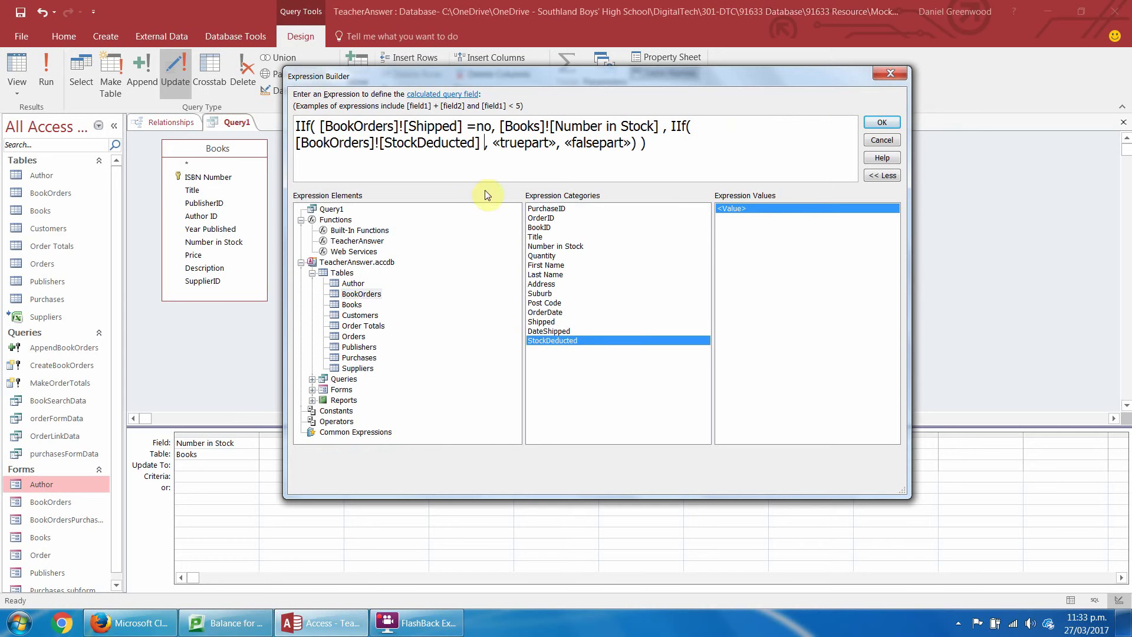
pyautogui.write('=yes')
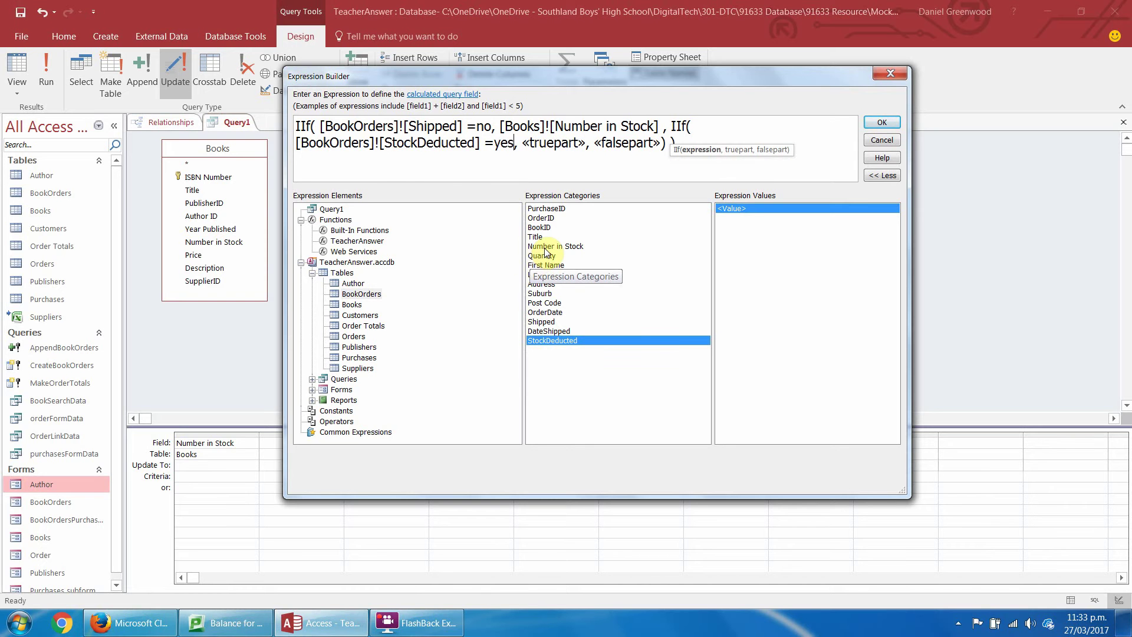
# Replace the nested IIf's truepart placeholder with [Books]![Number in Stock]
pyautogui.click(554, 144)
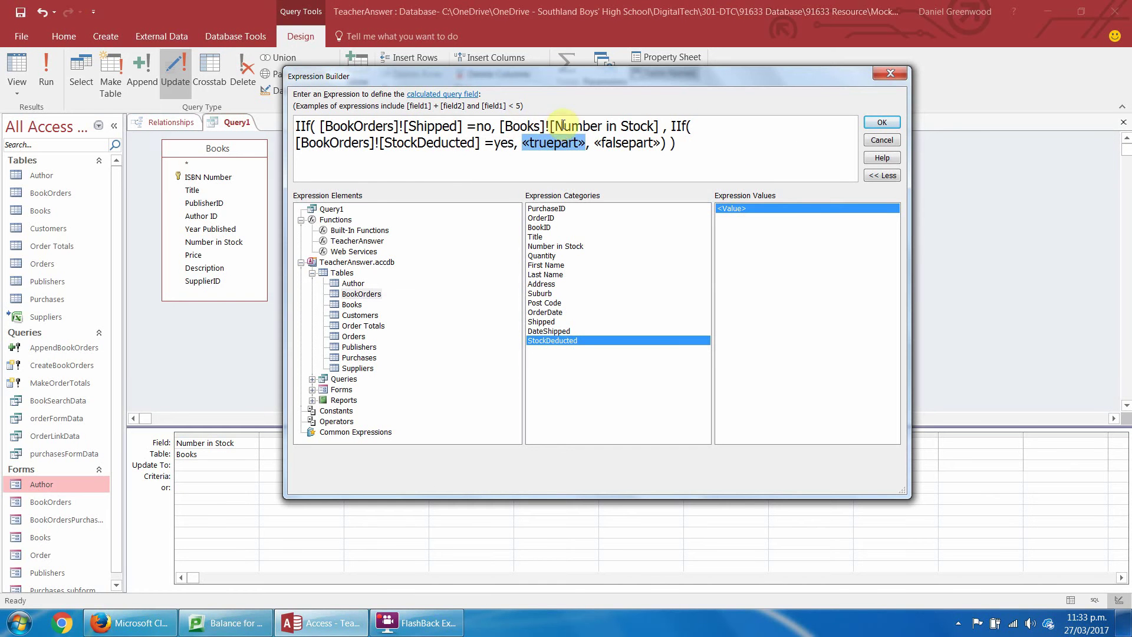
pyautogui.click(353, 304)
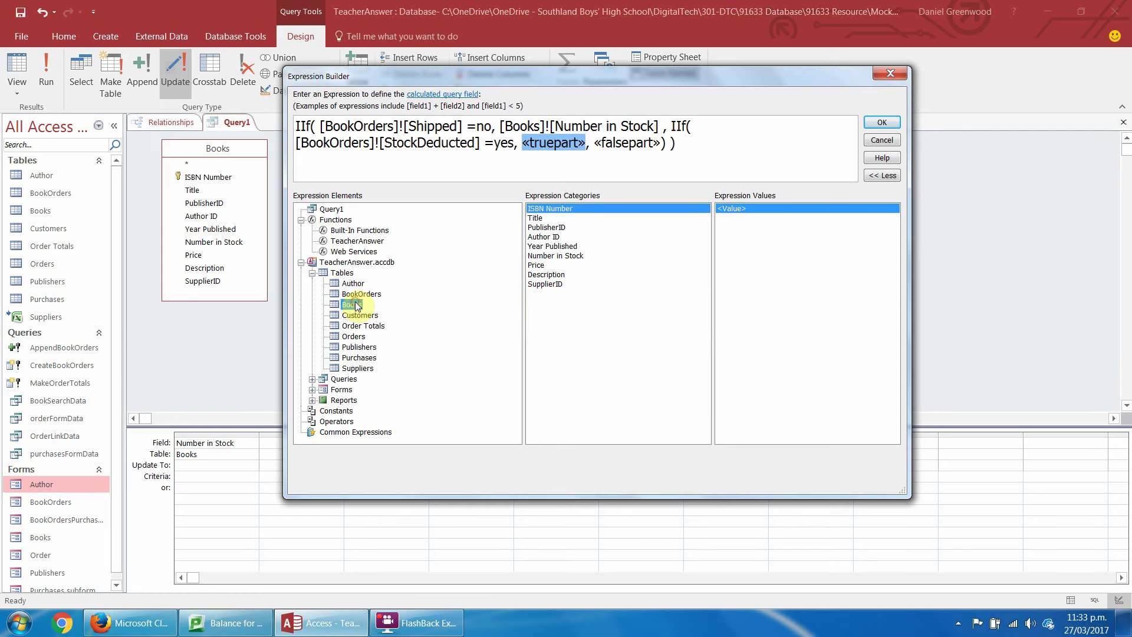
pyautogui.doubleClick(550, 256)
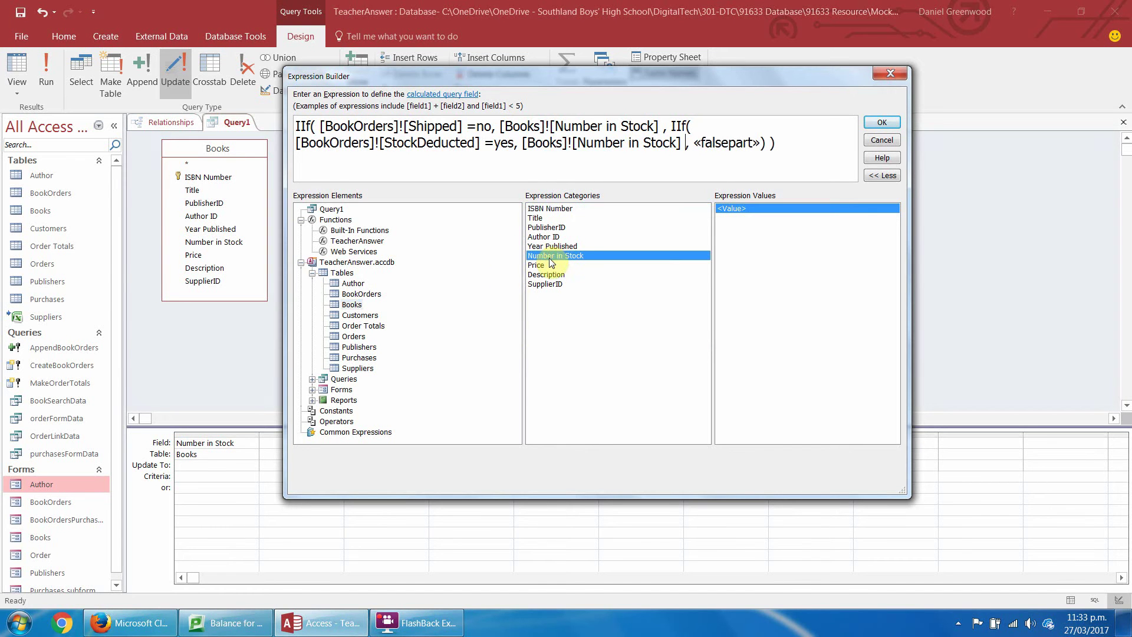
# Replace the nested IIf's falsepart placeholder with [Books]![Number in Stock] - [BookOrders]![Quantity] and accept the finished expression
pyautogui.click(708, 144)
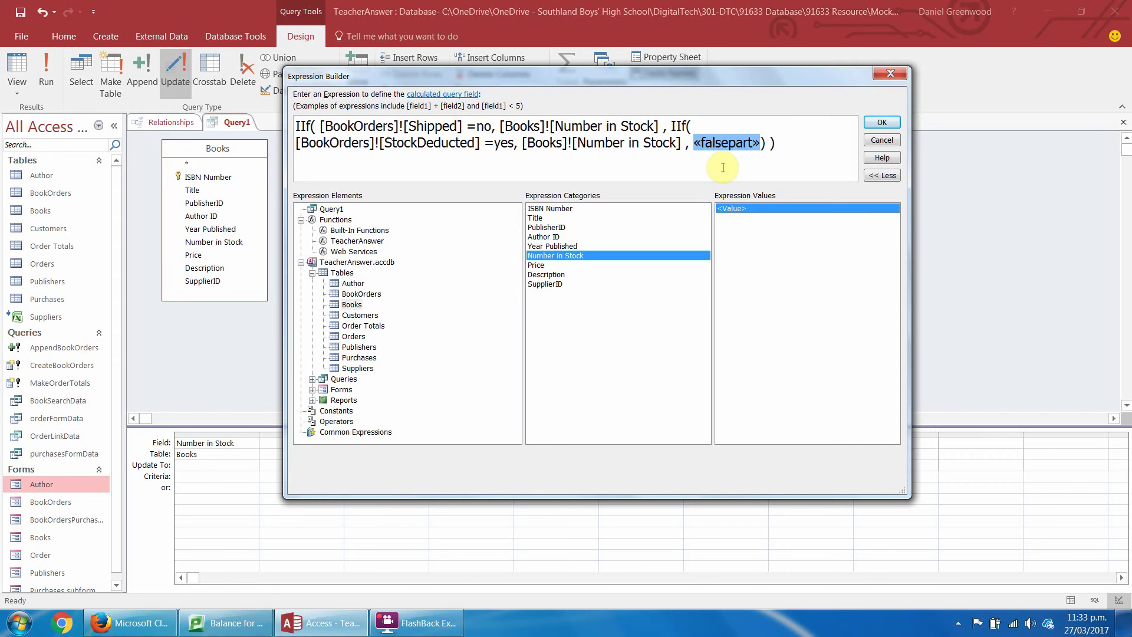
pyautogui.doubleClick(560, 263)
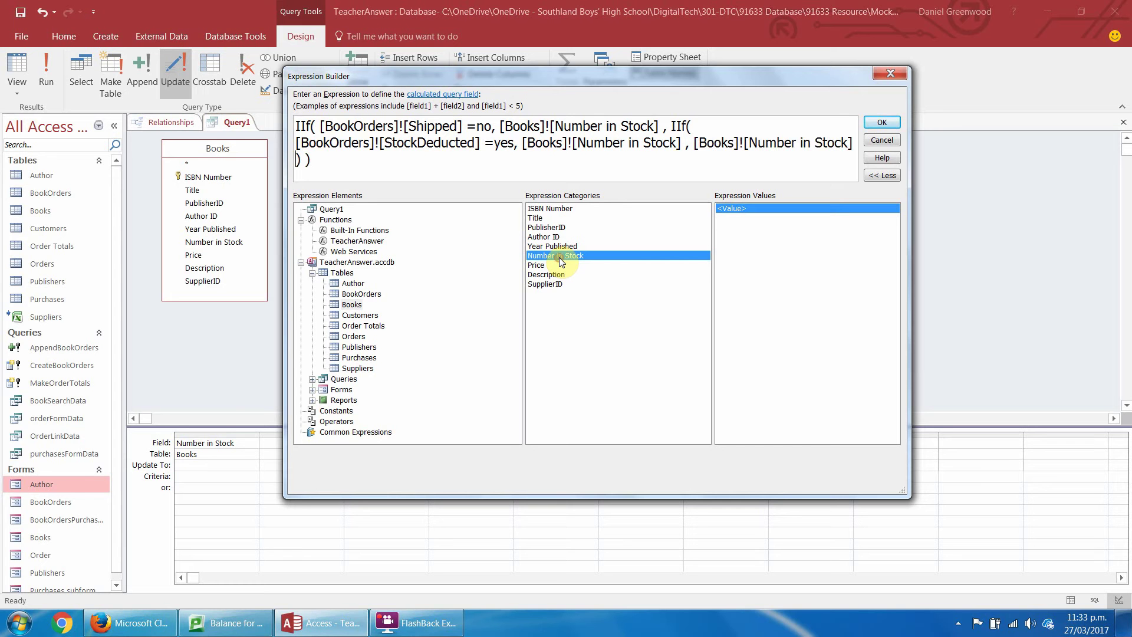
pyautogui.write('-')
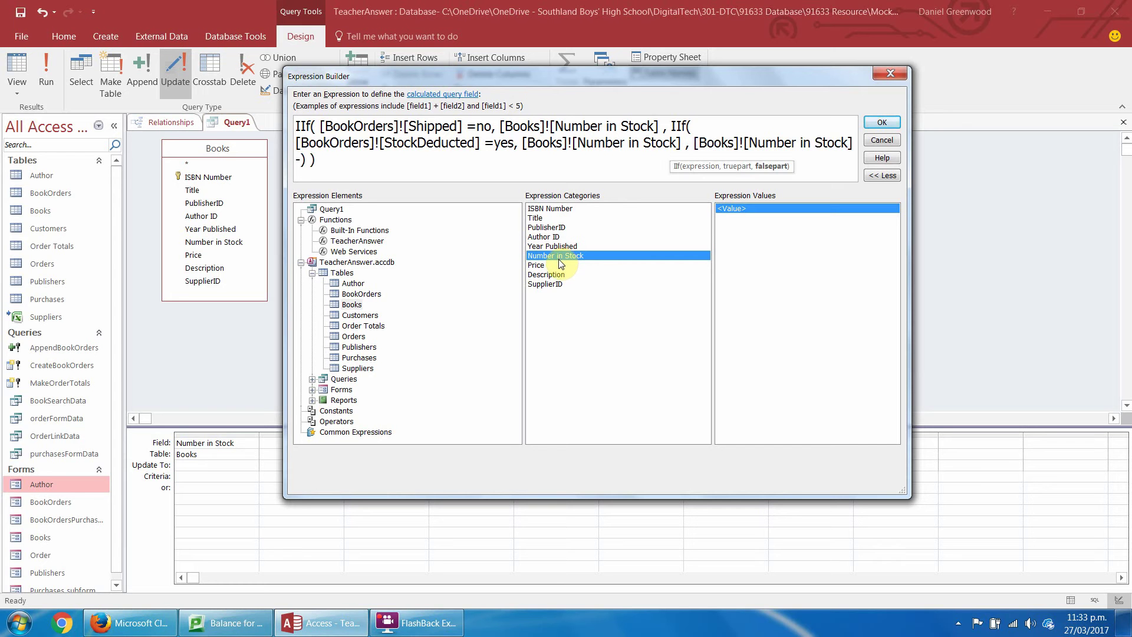
pyautogui.click(356, 294)
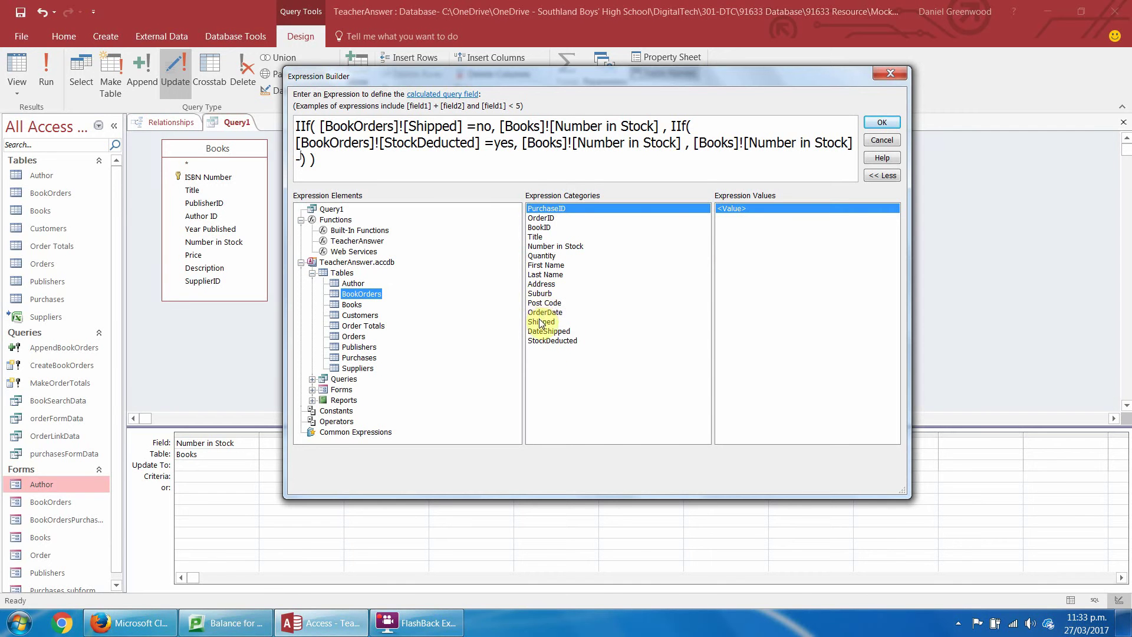
pyautogui.doubleClick(541, 256)
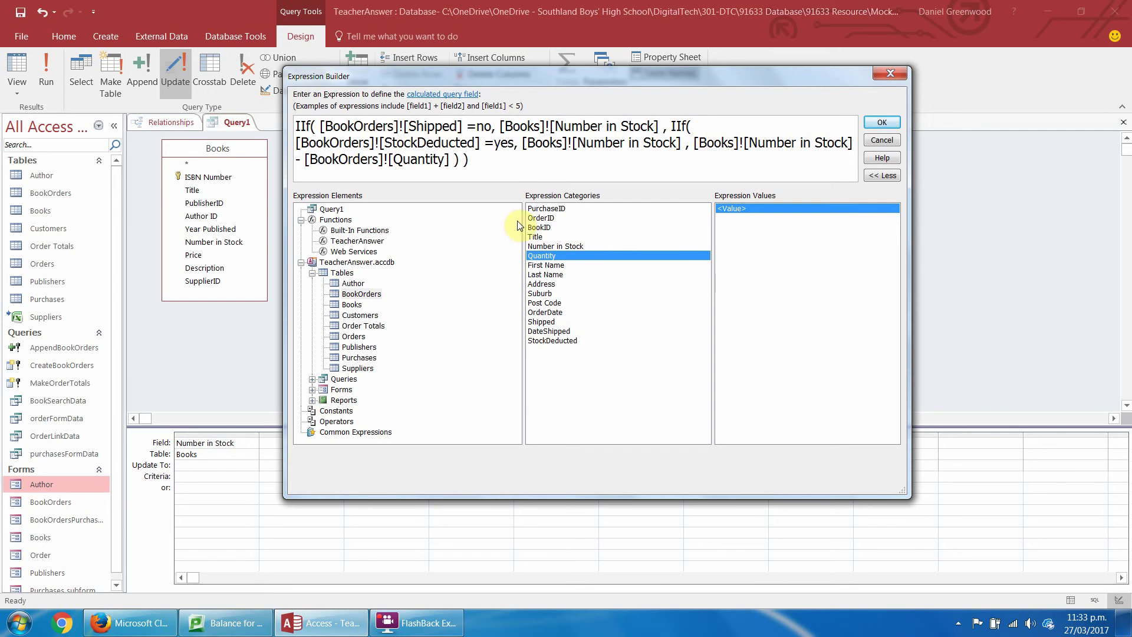
pyautogui.click(882, 122)
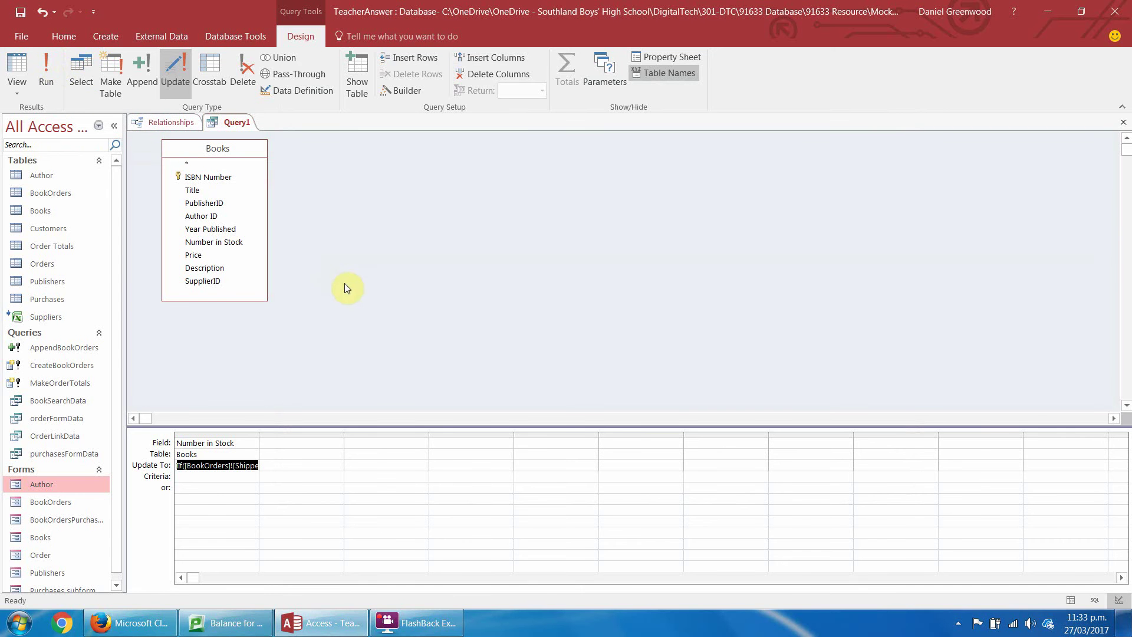
# Try to run the update query with only the Books table in its design
pyautogui.click(48, 66)
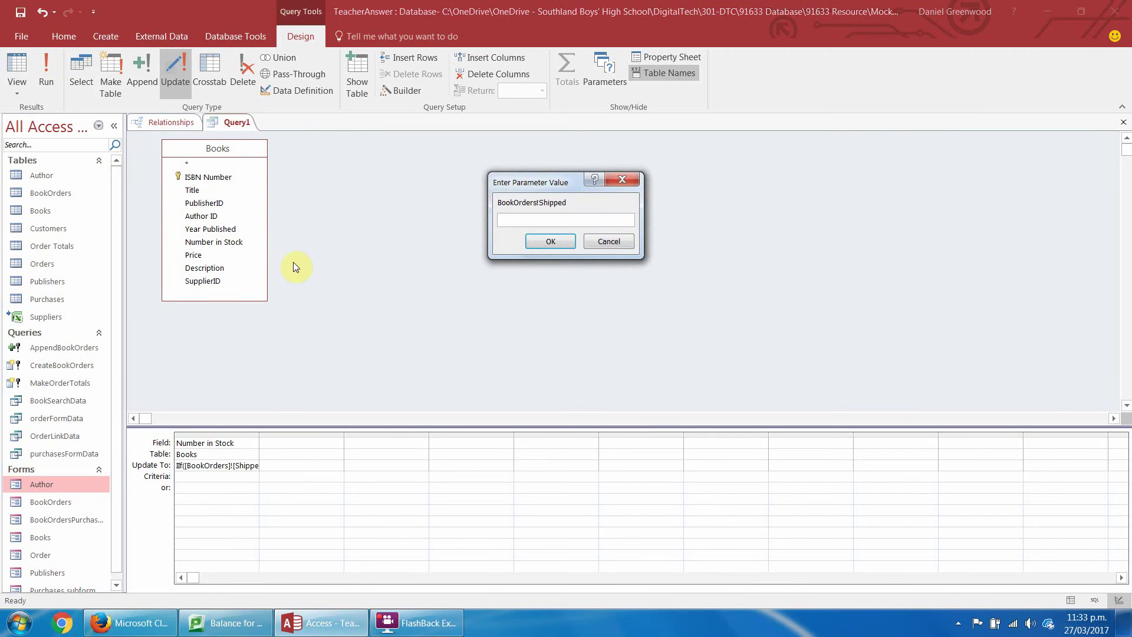
pyautogui.click(557, 245)
pyautogui.click(603, 242)
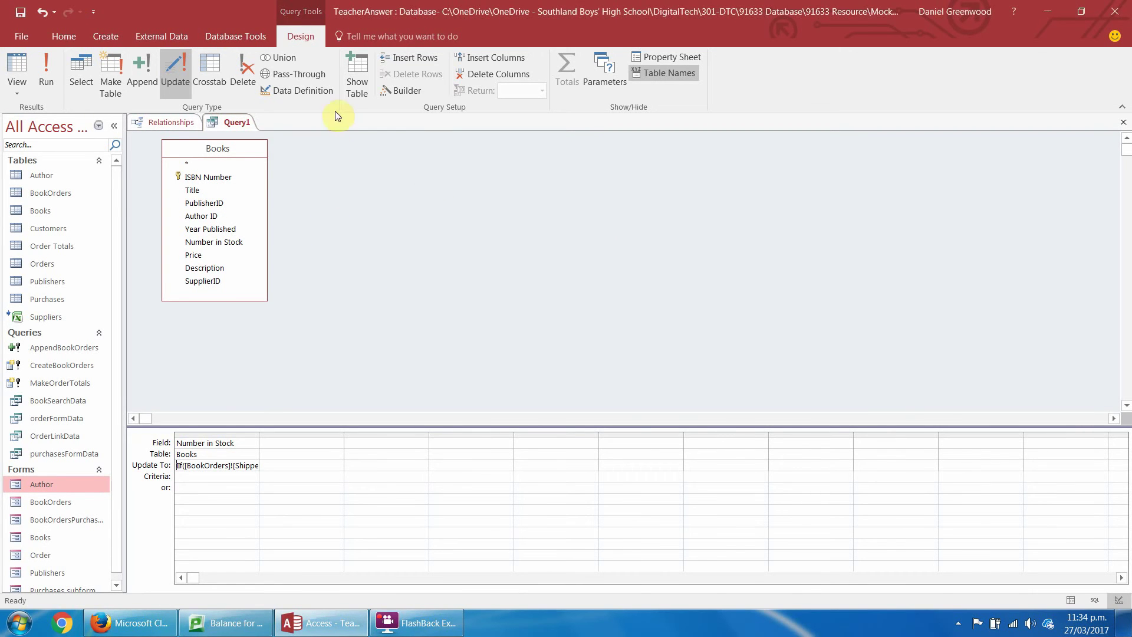
# Add the Orders, BookOrders and Purchases tables to the update query's design
pyautogui.click(356, 72)
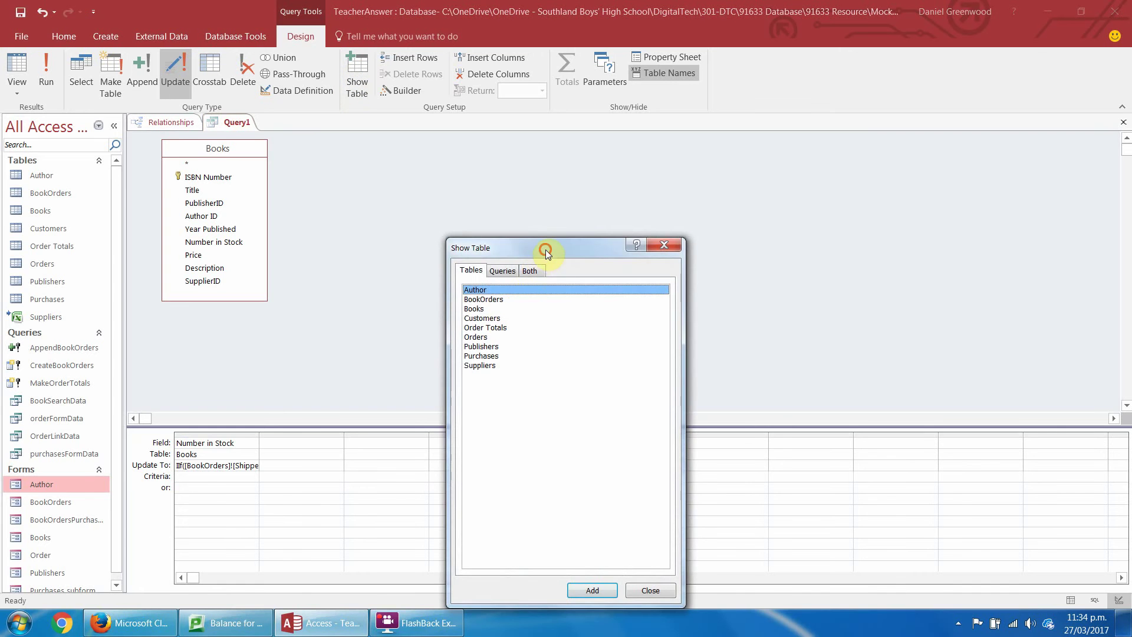
pyautogui.moveTo(546, 249); pyautogui.dragTo(601, 183)
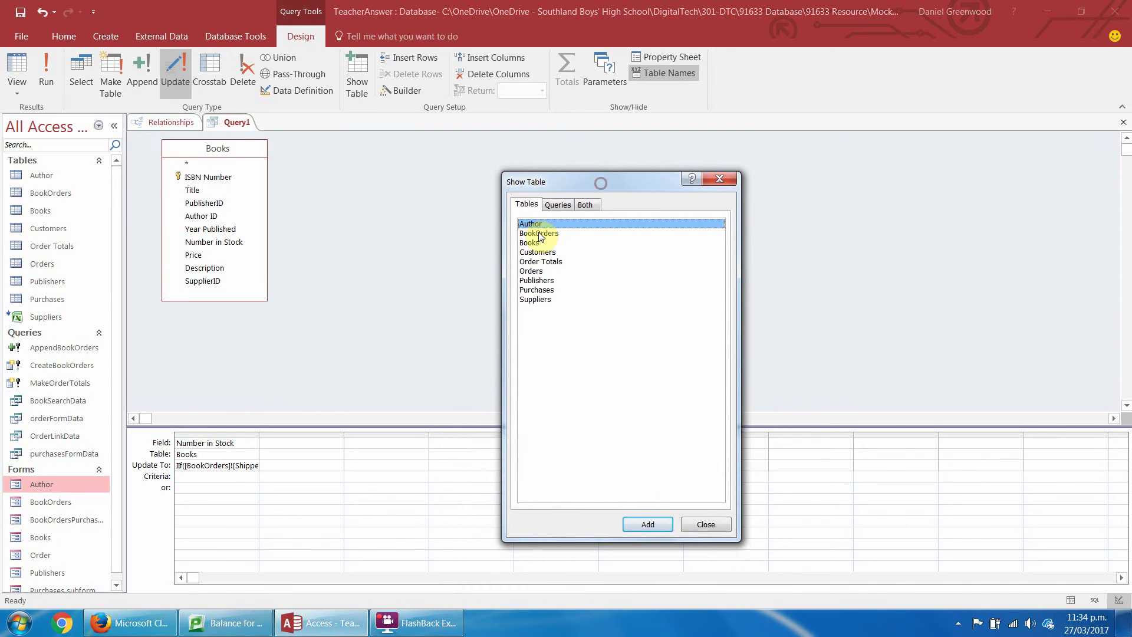
pyautogui.doubleClick(533, 272)
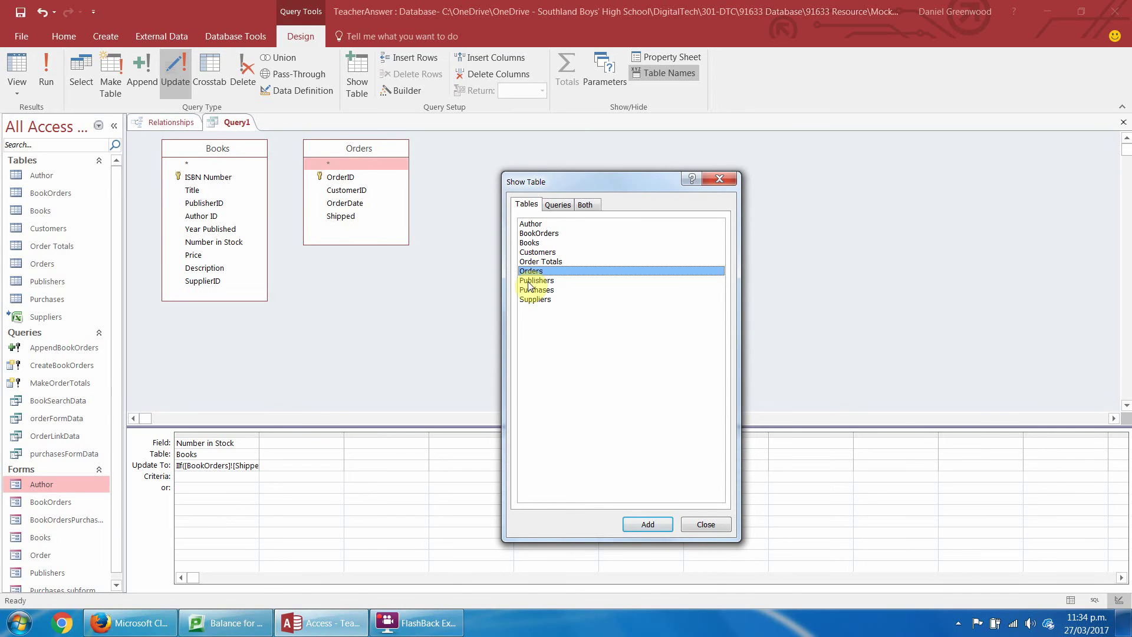
pyautogui.doubleClick(542, 234)
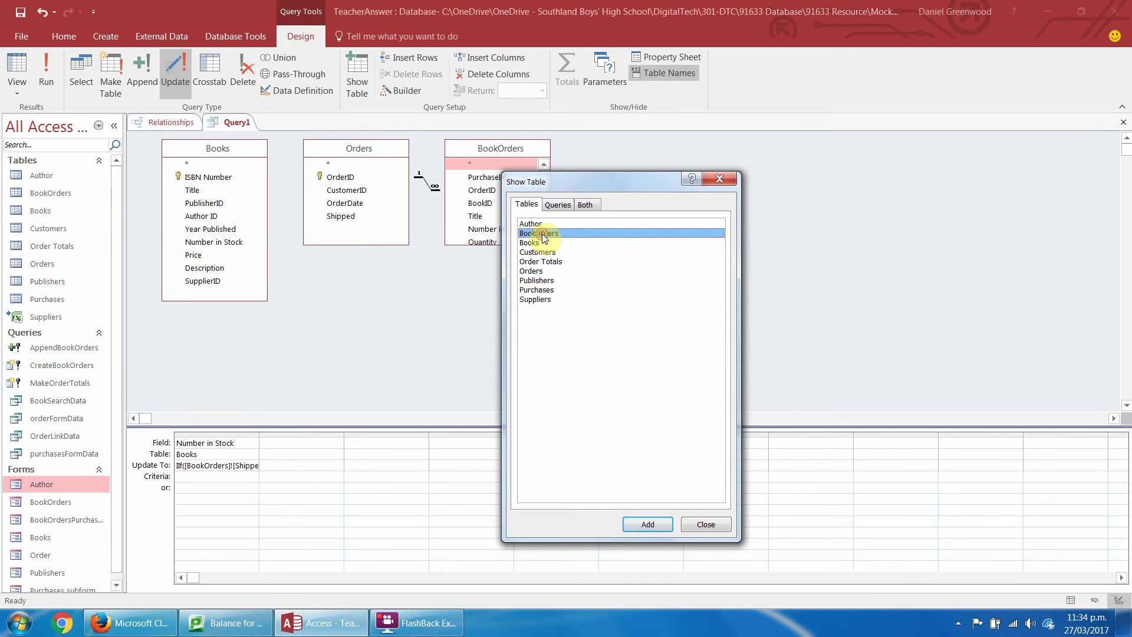
pyautogui.doubleClick(532, 290)
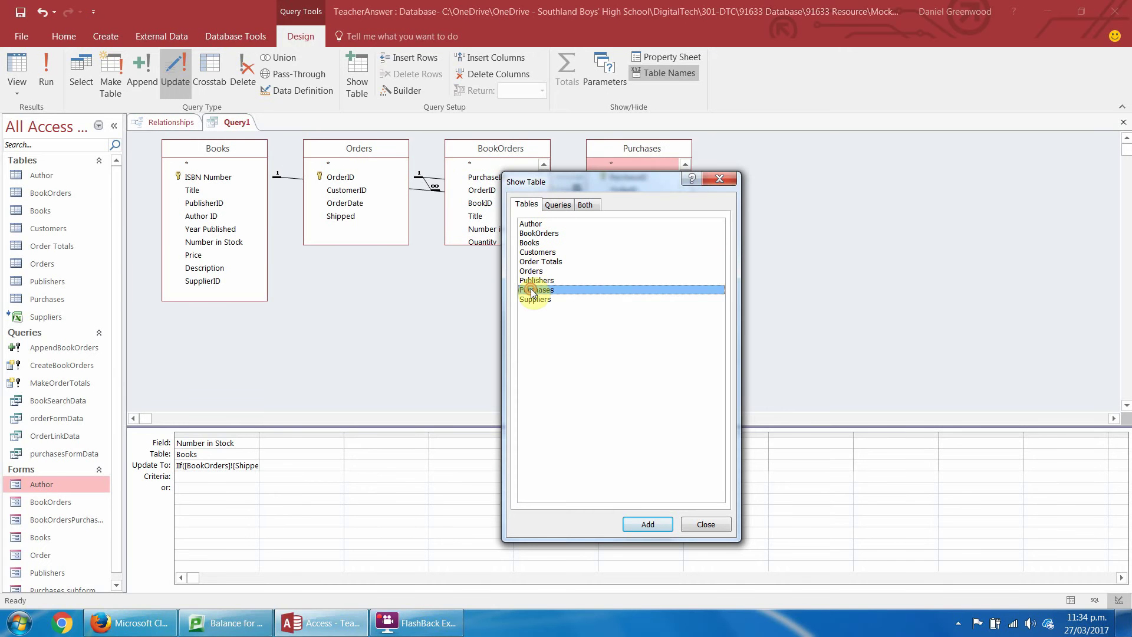
pyautogui.click(720, 178)
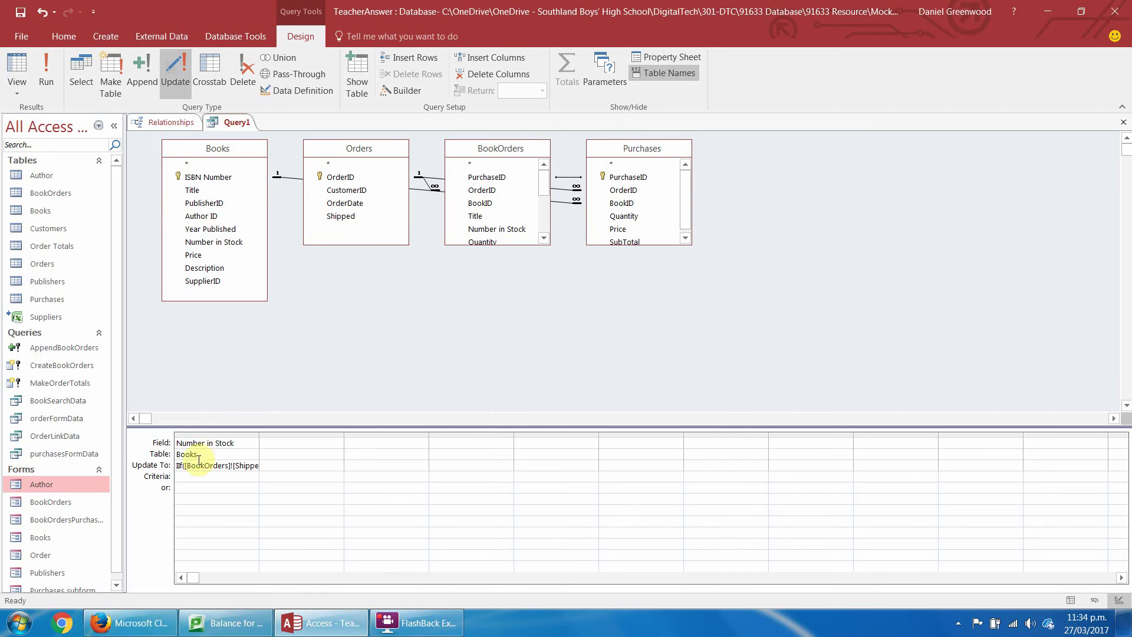
# Test-run the update query with the added tables, declining to update the records
pyautogui.click(47, 66)
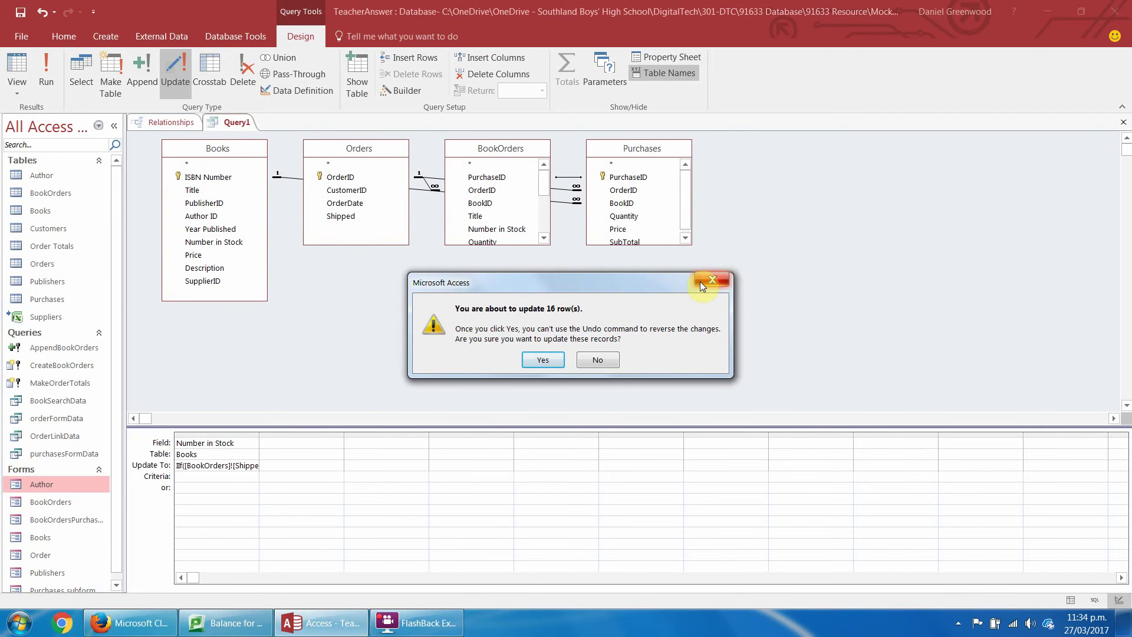
pyautogui.click(587, 362)
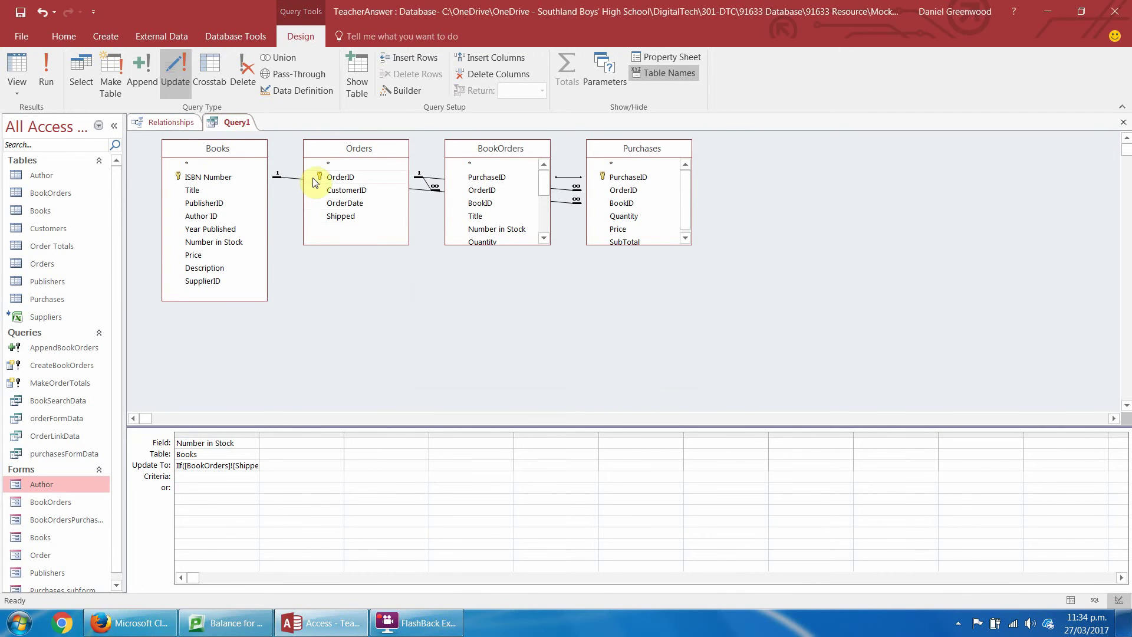
# Rearrange the query diagram with Purchases beside Books, Orders at the far end, and BookOrders between and below them
pyautogui.click(207, 151)
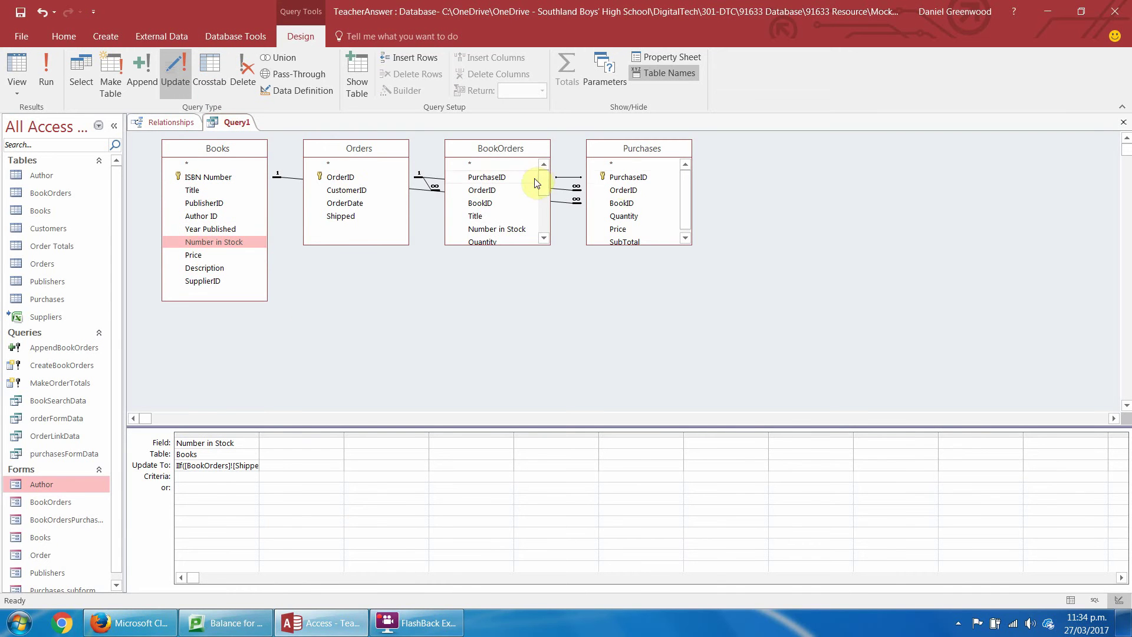
pyautogui.click(502, 149)
pyautogui.moveTo(503, 148); pyautogui.dragTo(492, 287)
pyautogui.moveTo(389, 156); pyautogui.dragTo(815, 196)
pyautogui.moveTo(670, 159); pyautogui.dragTo(404, 161)
pyautogui.moveTo(489, 287); pyautogui.dragTo(550, 273)
pyautogui.moveTo(761, 194); pyautogui.dragTo(737, 161)
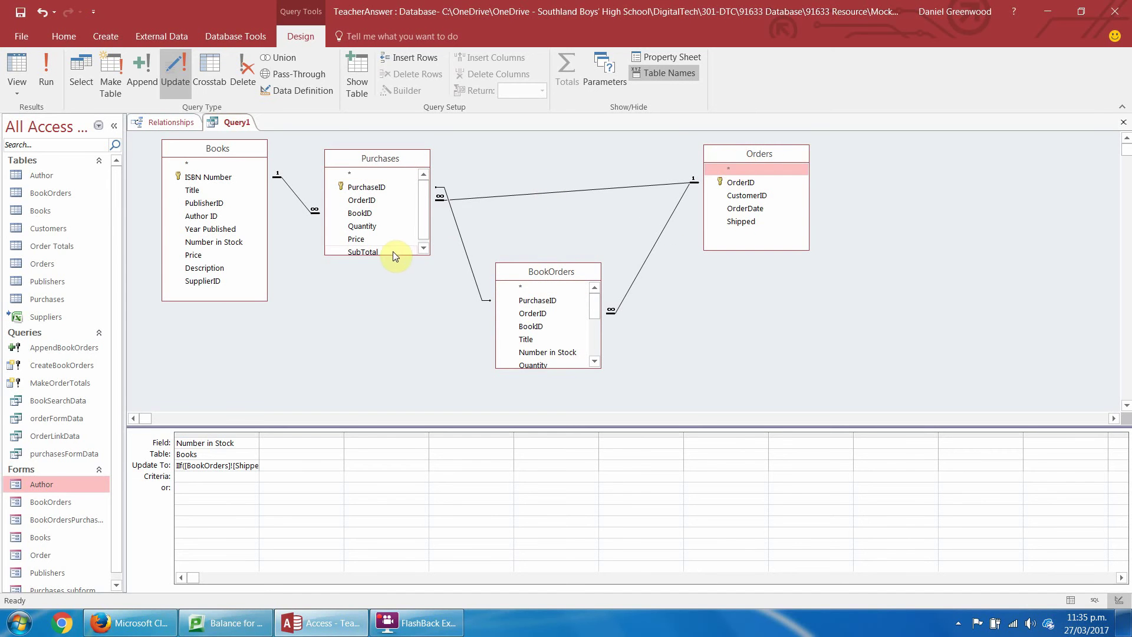
# Enlarge the Purchases and BookOrders field lists to show all fields, and line up BookOrders and Orders in the table row
pyautogui.moveTo(392, 256); pyautogui.dragTo(393, 294)
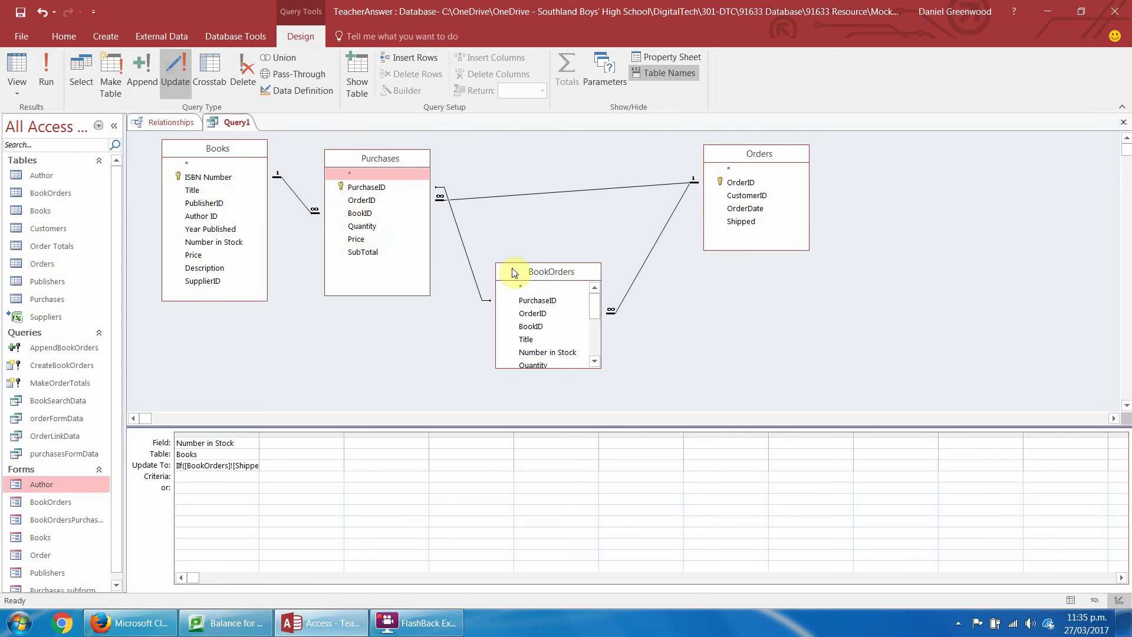
pyautogui.moveTo(565, 272); pyautogui.dragTo(560, 198)
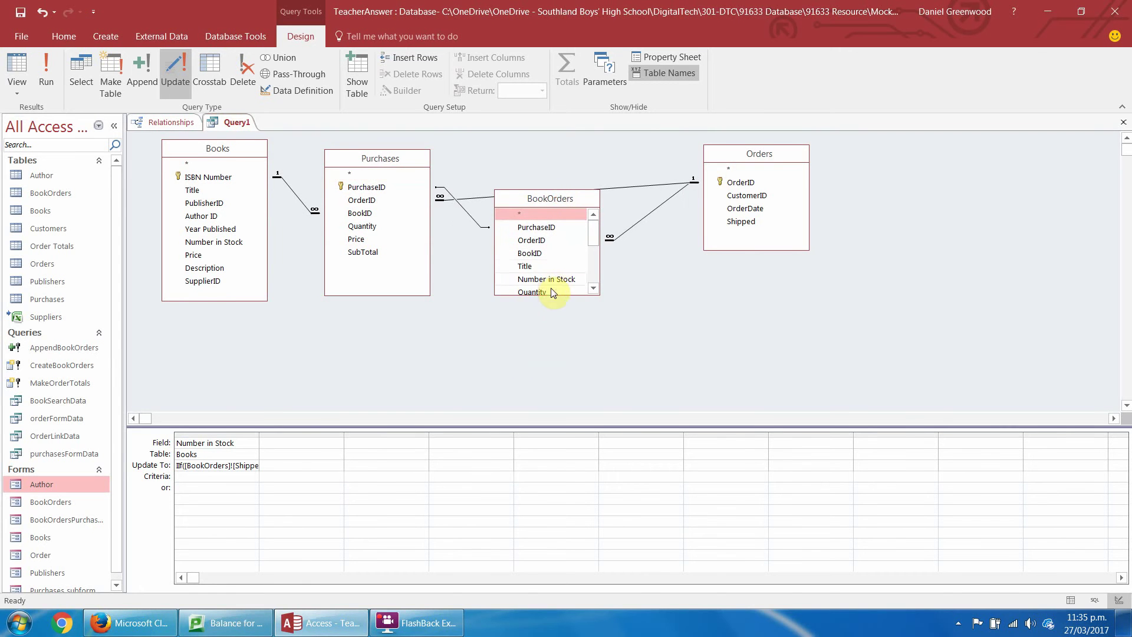
pyautogui.moveTo(551, 294); pyautogui.dragTo(547, 411)
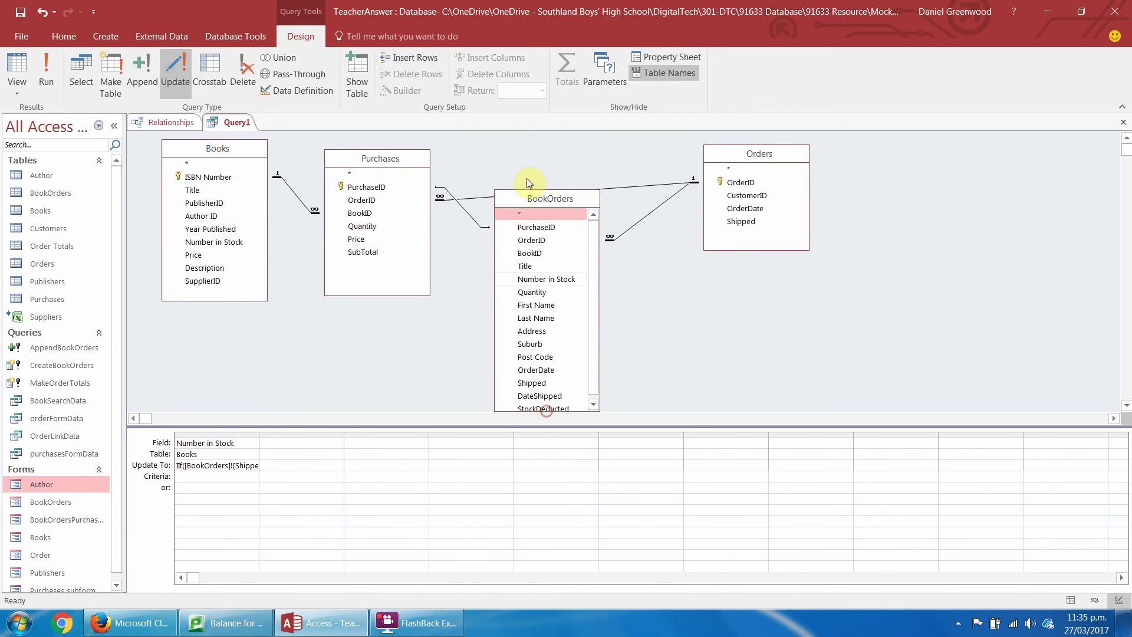
pyautogui.moveTo(534, 204); pyautogui.dragTo(529, 159)
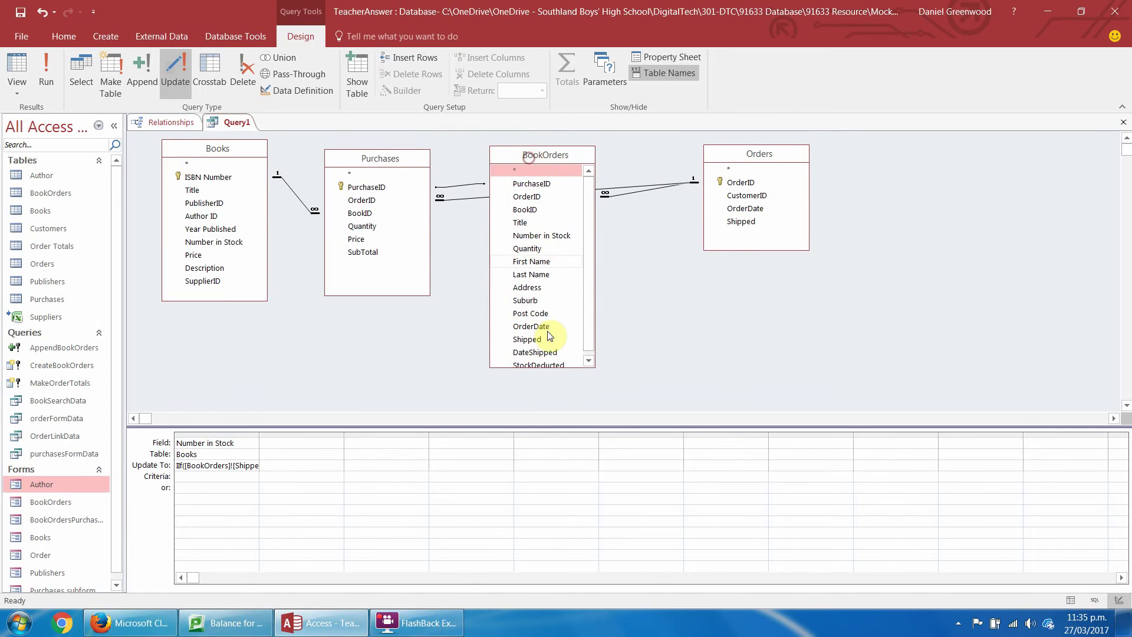
pyautogui.moveTo(545, 366); pyautogui.dragTo(544, 385)
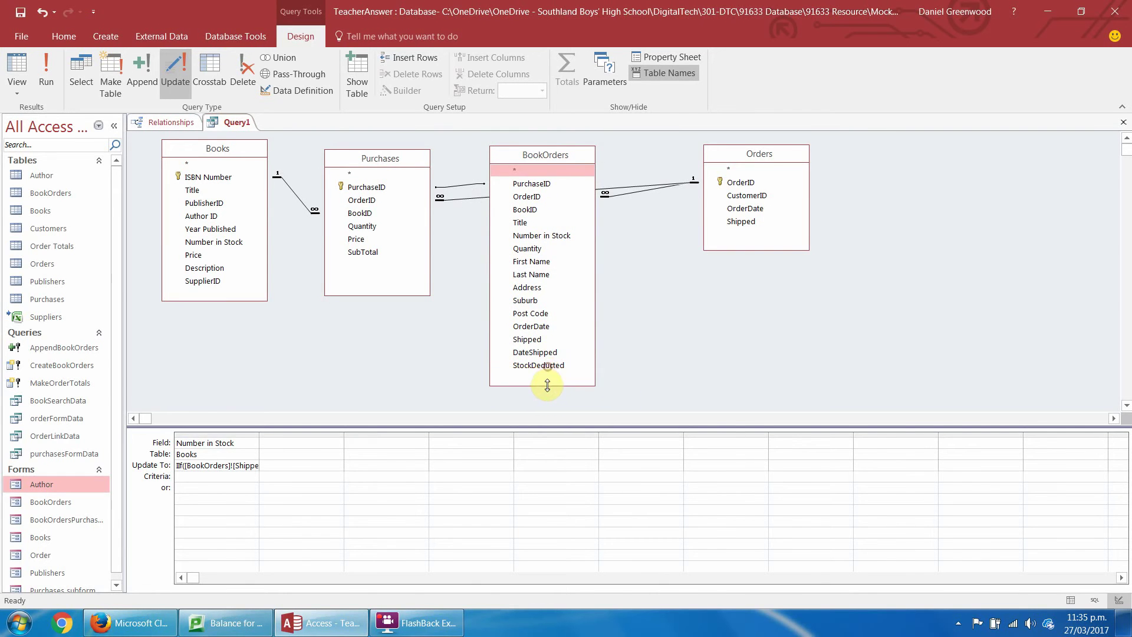
pyautogui.moveTo(546, 153); pyautogui.dragTo(542, 160)
pyautogui.moveTo(772, 158); pyautogui.dragTo(714, 164)
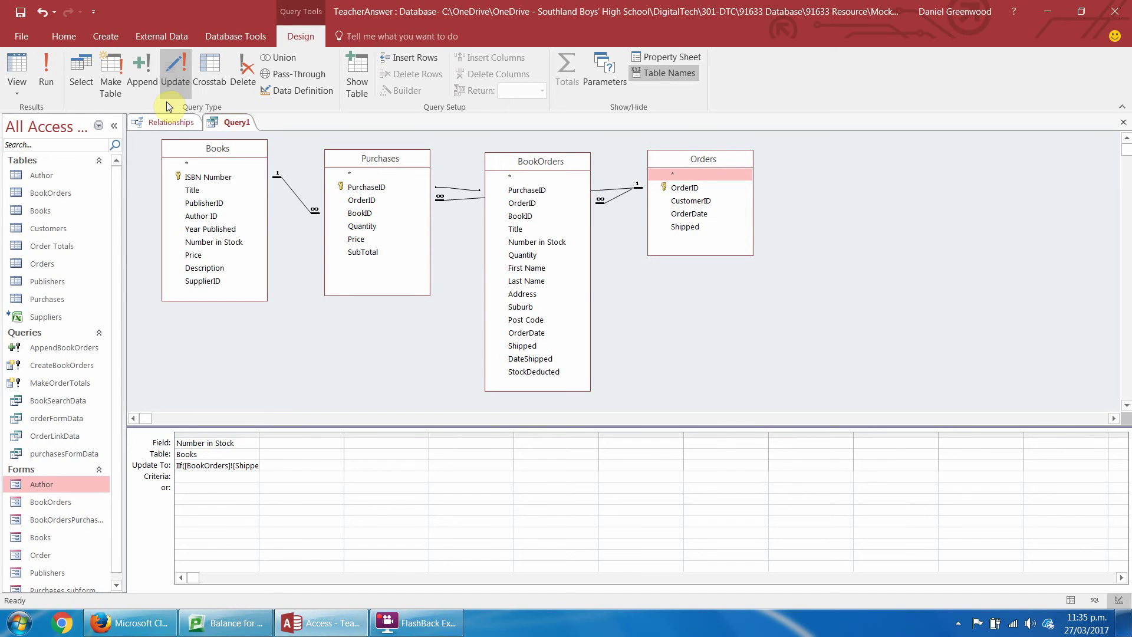
# Test-run the rearranged update query and dismiss the confirmation without updating the records
pyautogui.click(46, 71)
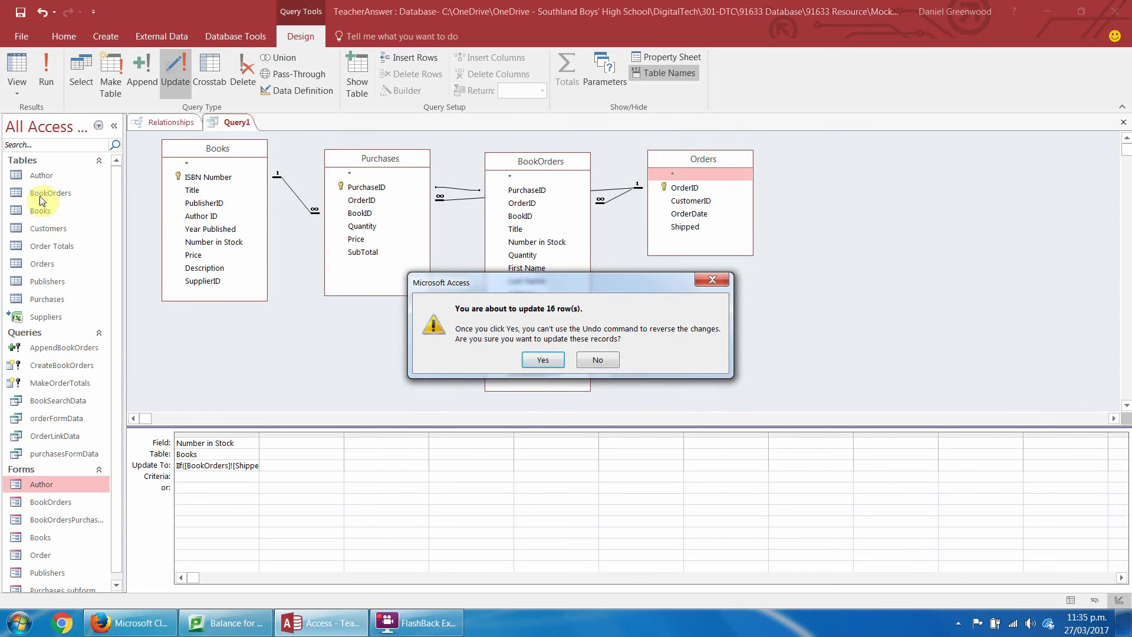
pyautogui.click(712, 283)
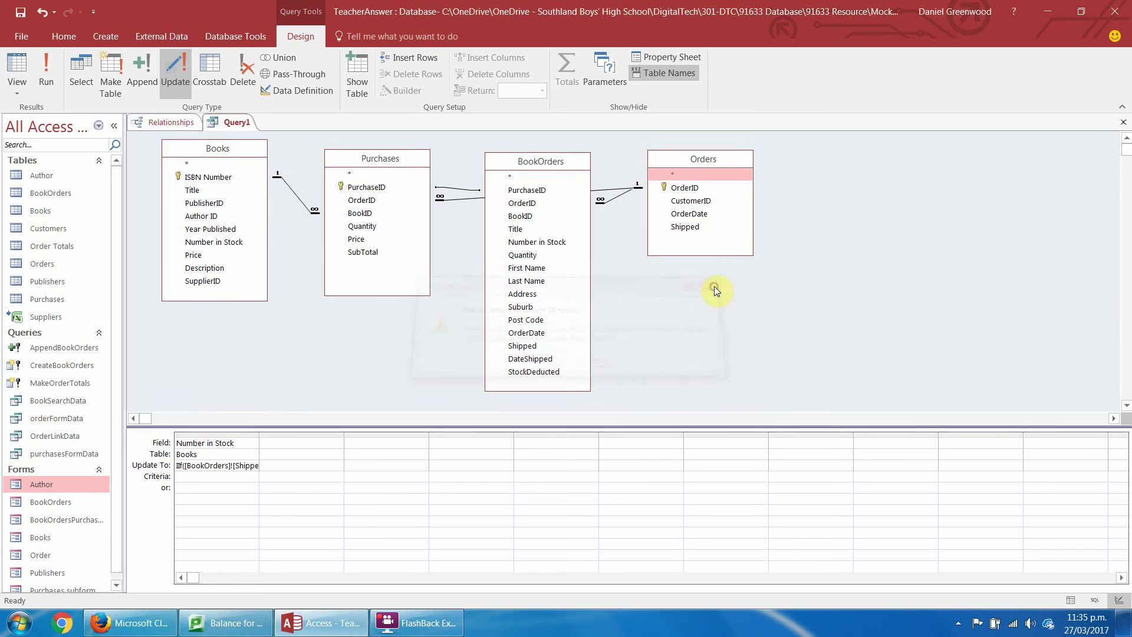
# Open the Books and BookOrders tables to view their records
pyautogui.click(39, 214)
pyautogui.doubleClick(39, 213)
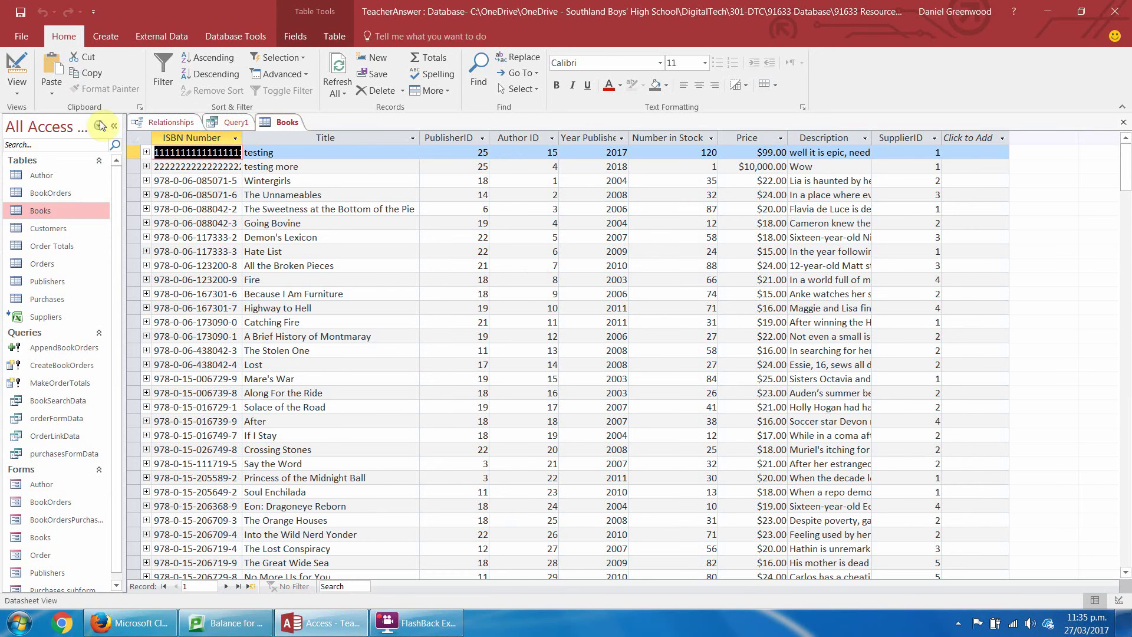
pyautogui.doubleClick(39, 193)
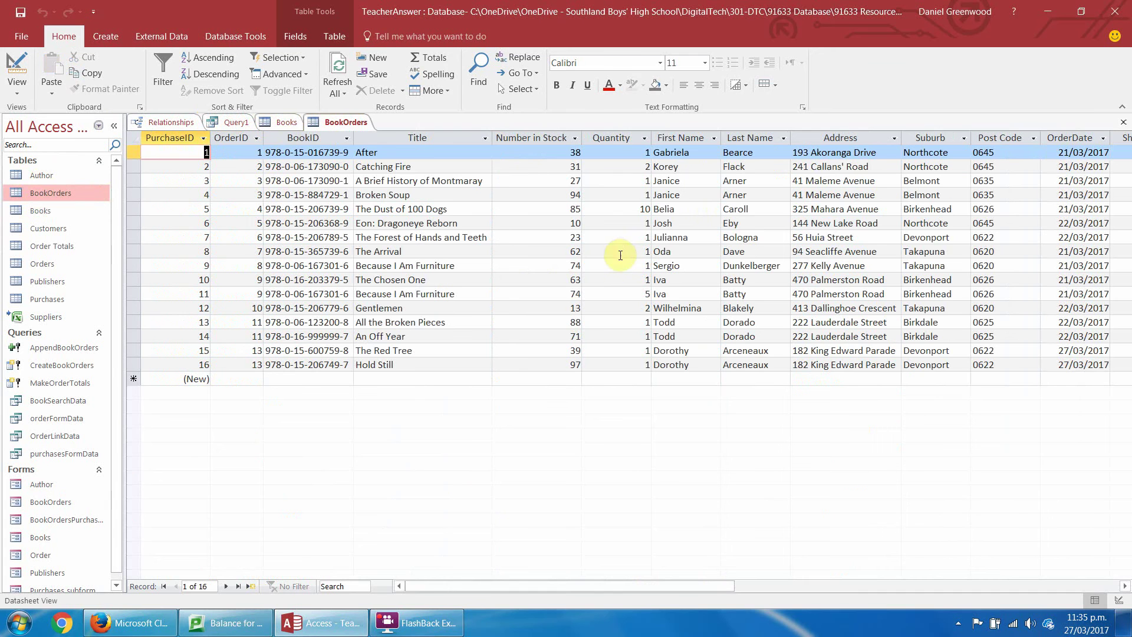
# Examine the titles, OrderIDs, Number in Stock and Quantity values of the first four BookOrders records
pyautogui.click(449, 155)
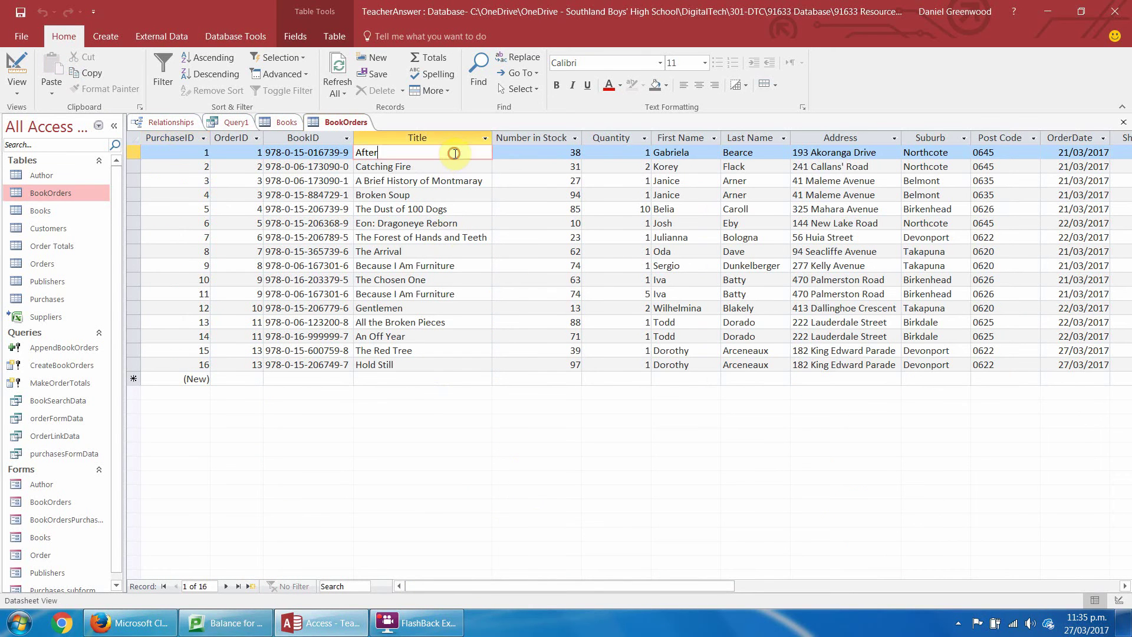
pyautogui.moveTo(450, 585); pyautogui.dragTo(417, 586)
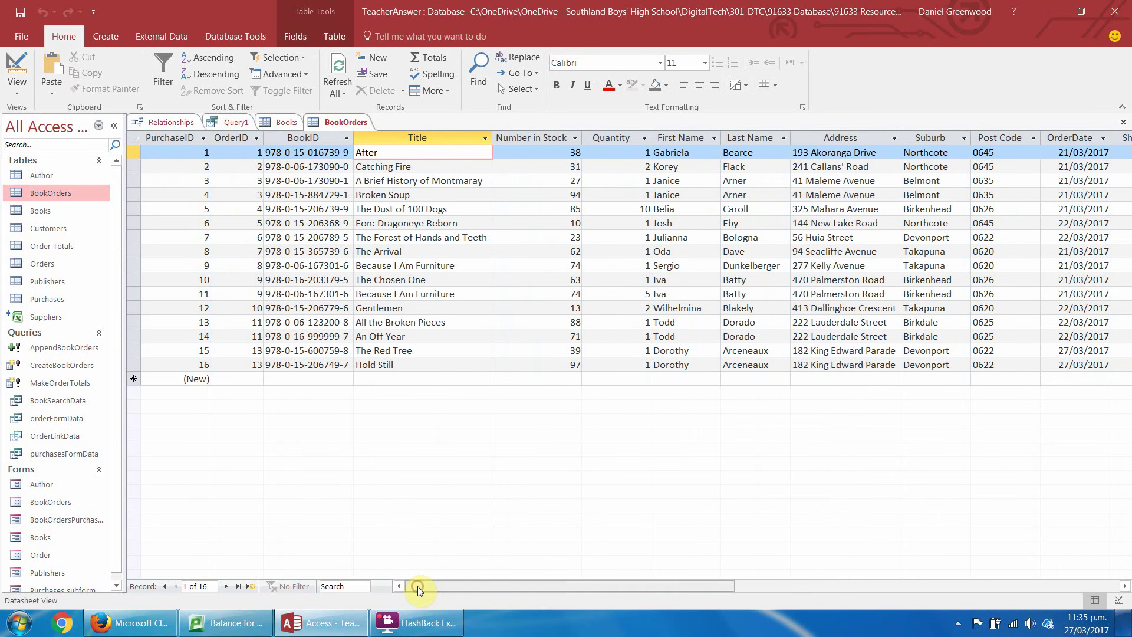
pyautogui.click(430, 180)
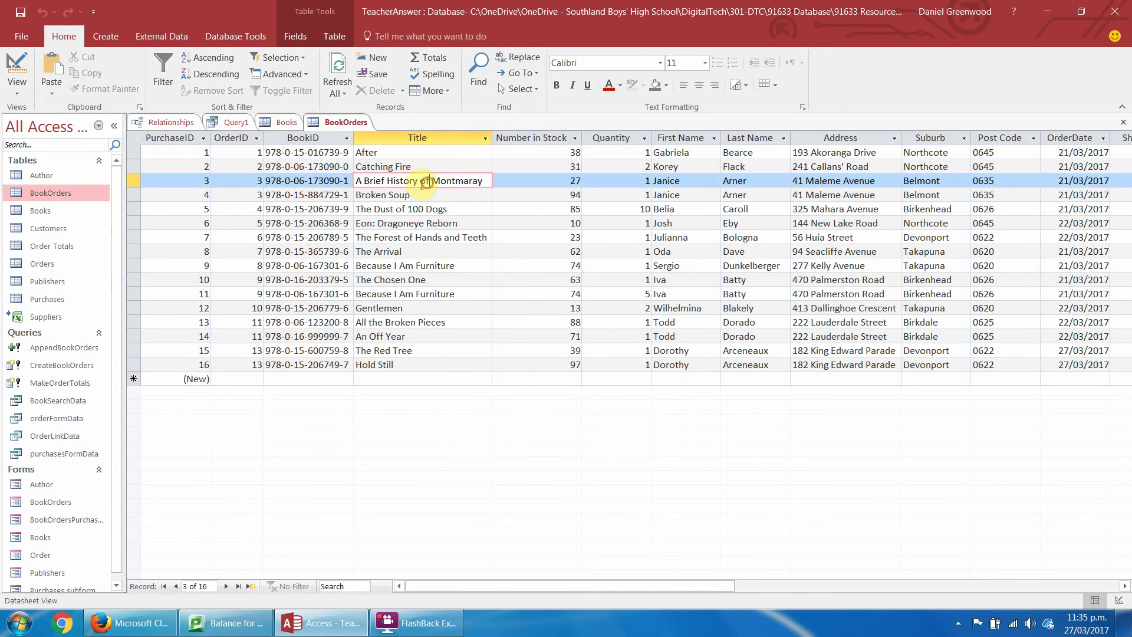
pyautogui.click(258, 198)
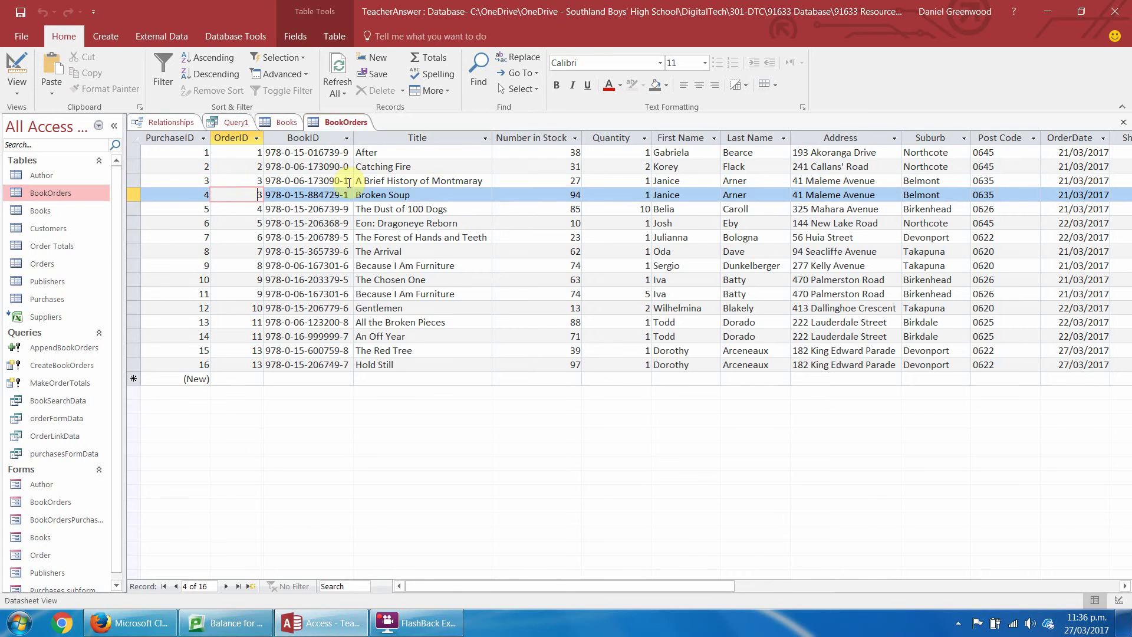
pyautogui.click(372, 153)
pyautogui.click(423, 169)
pyautogui.click(433, 182)
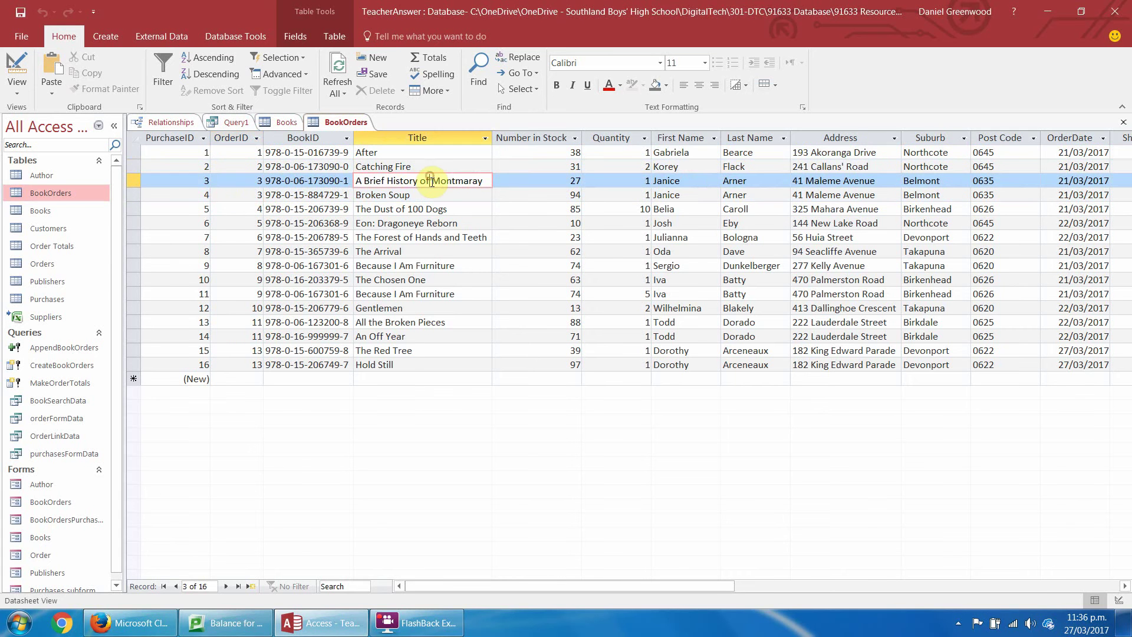
pyautogui.click(431, 195)
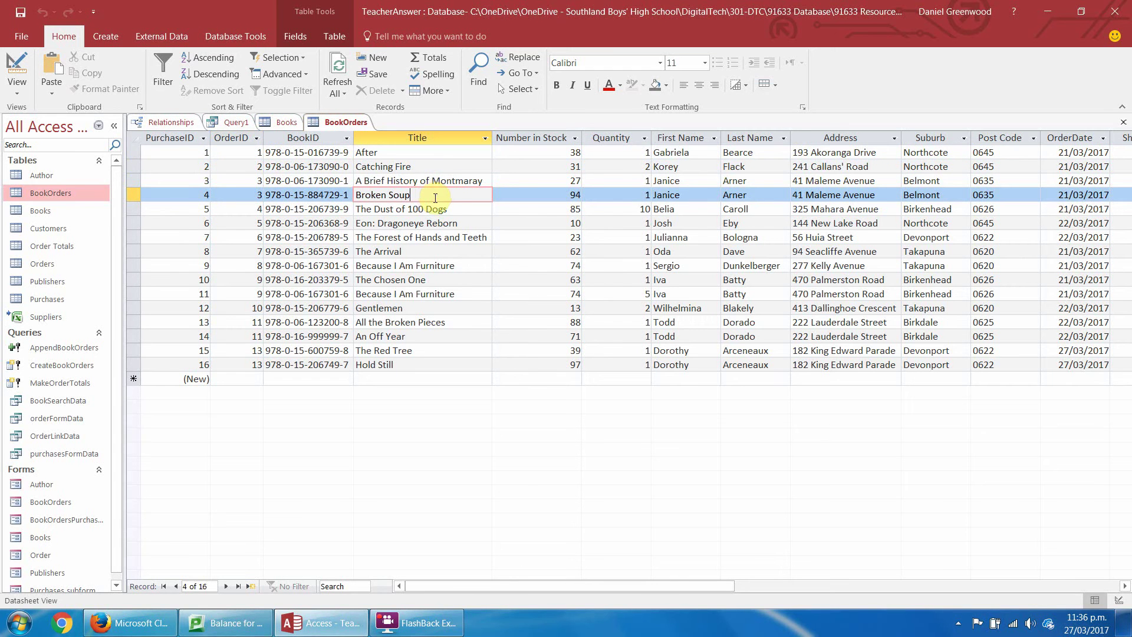
pyautogui.moveTo(575, 583); pyautogui.dragTo(593, 585)
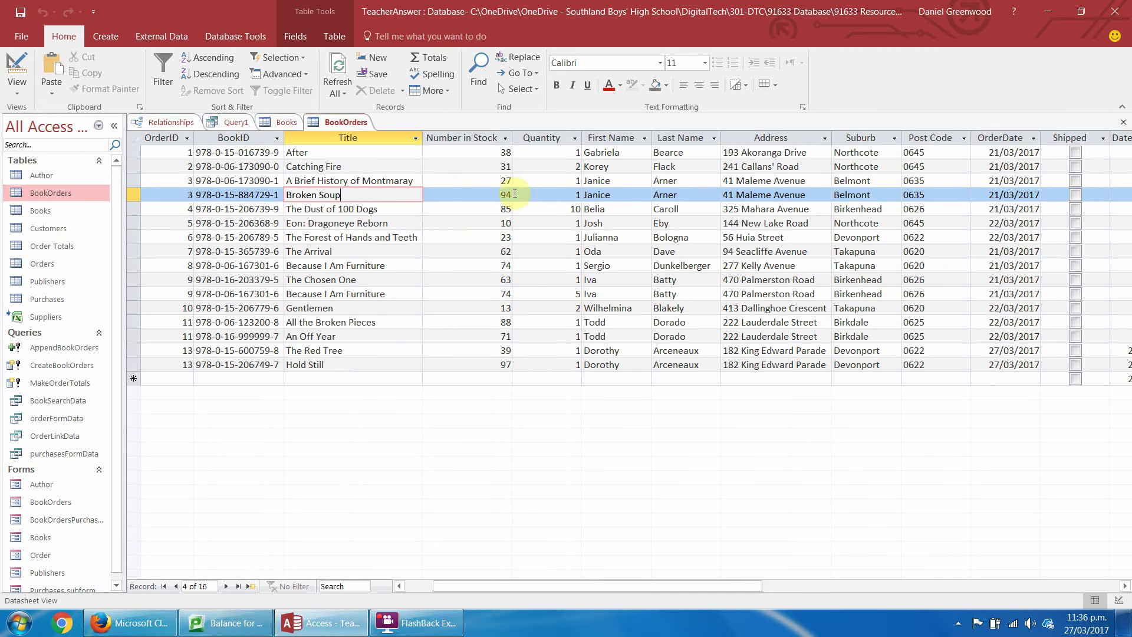
pyautogui.click(486, 193)
pyautogui.click(560, 180)
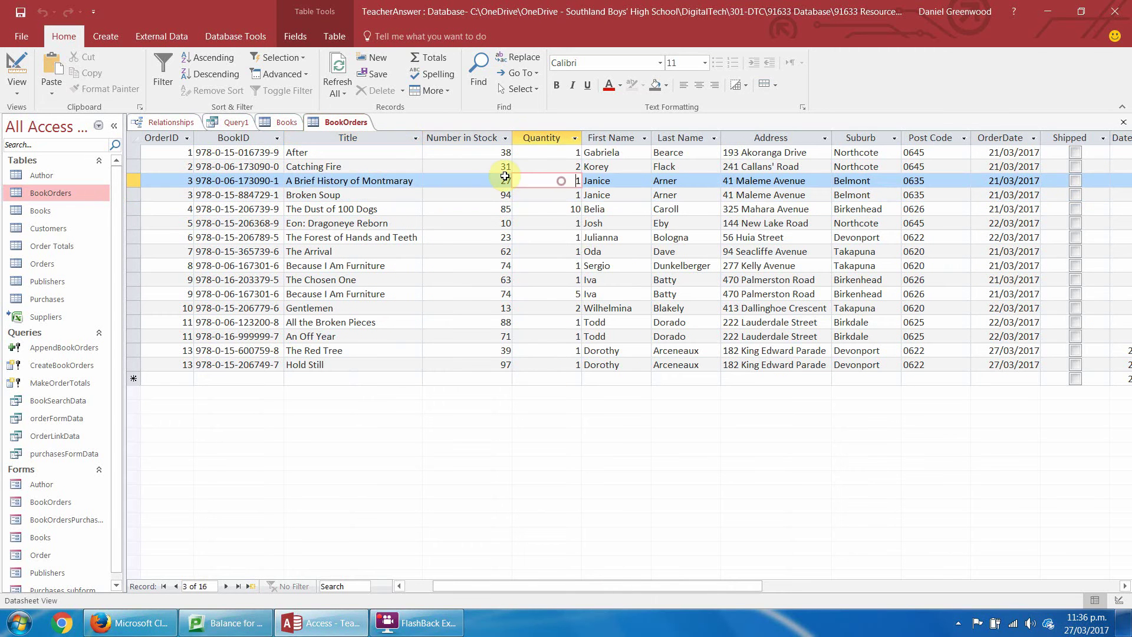
pyautogui.click(490, 177)
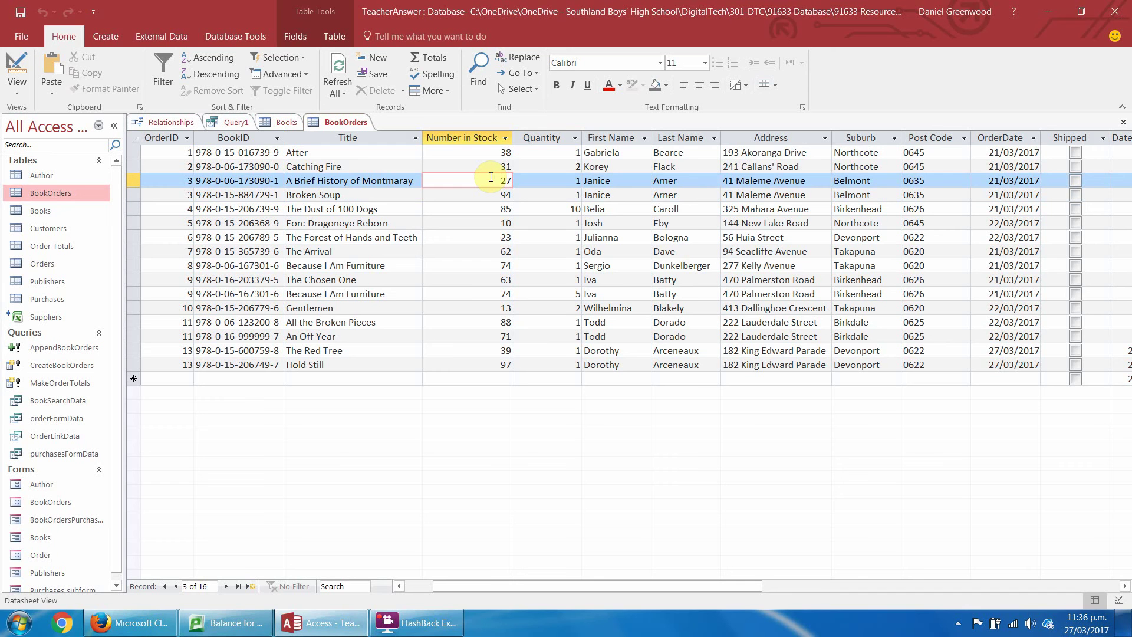
pyautogui.click(491, 168)
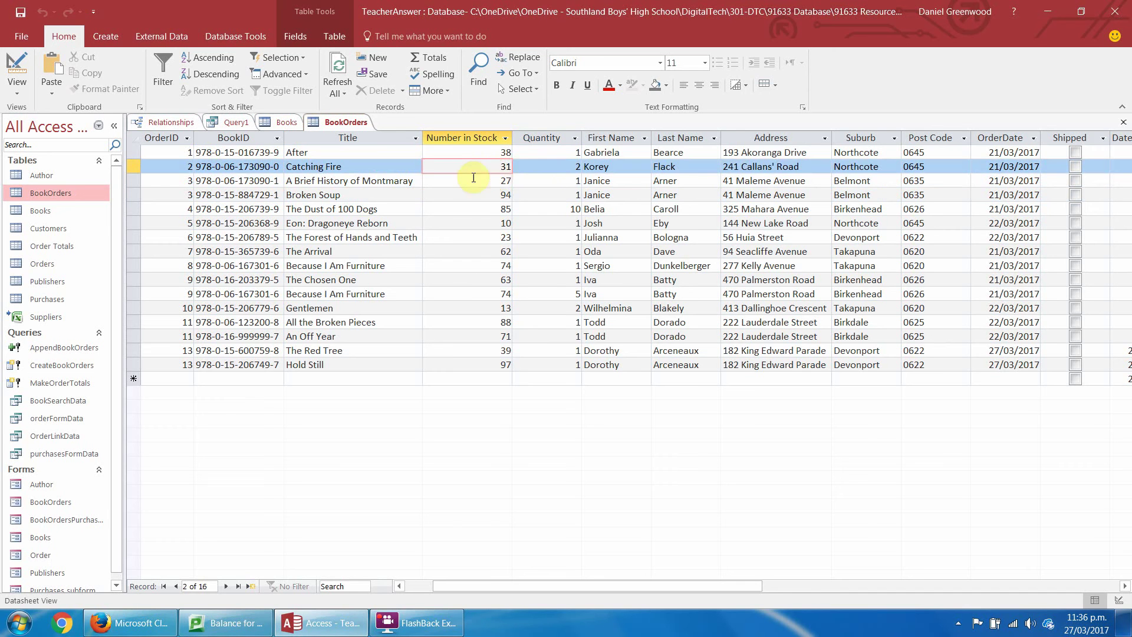
pyautogui.click(506, 151)
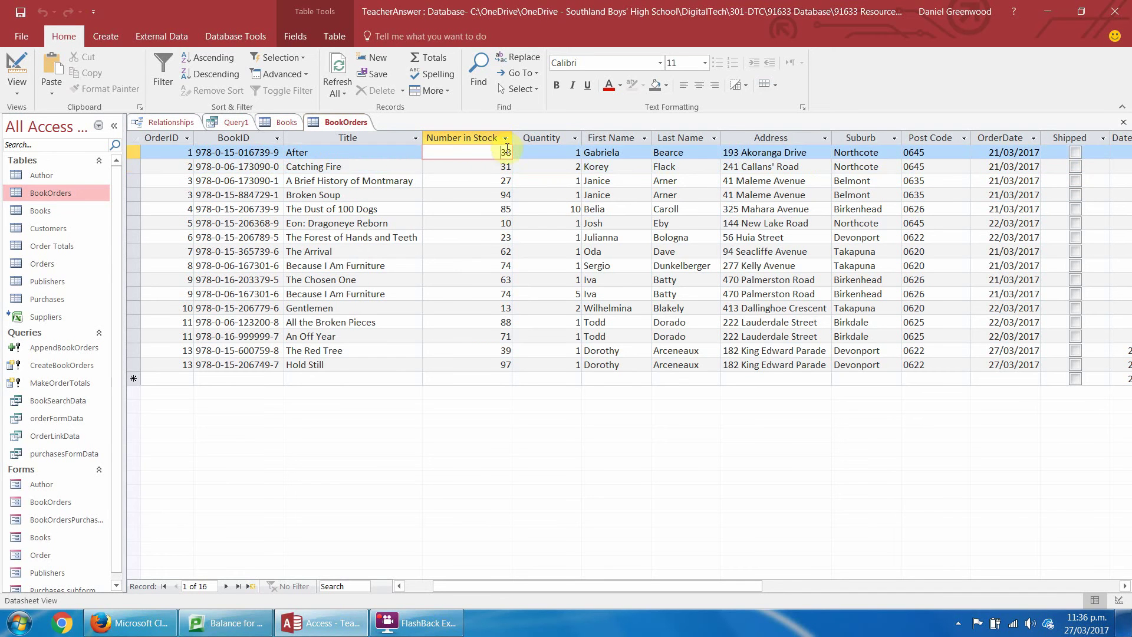
# Mark the Broken Soup order as Shipped in BookOrders and refresh the table
pyautogui.click(501, 195)
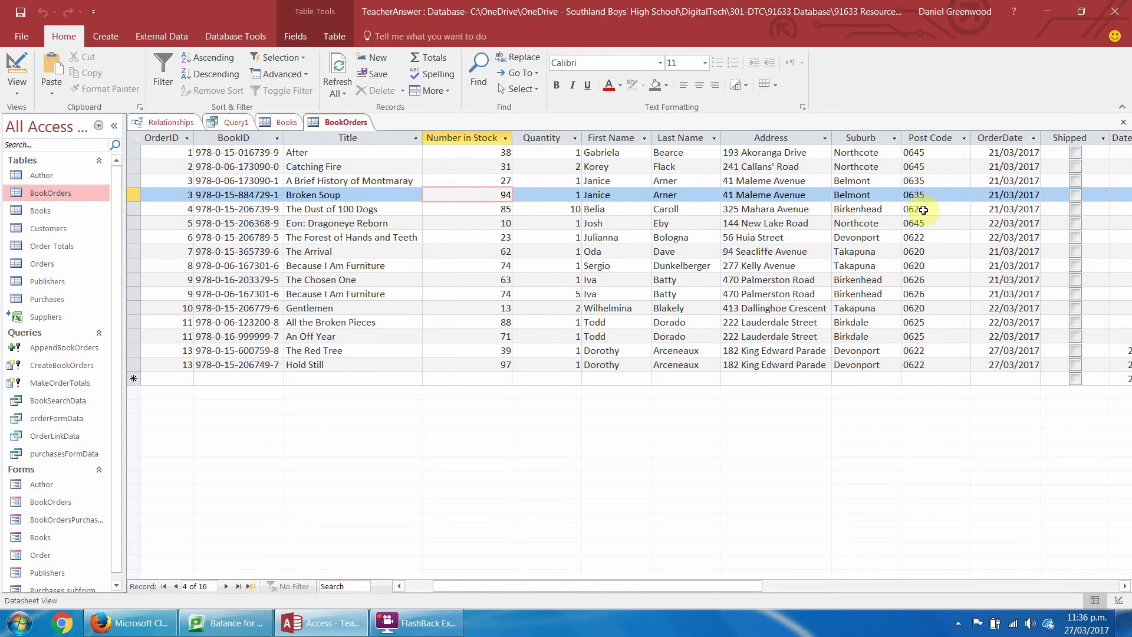
pyautogui.click(1076, 195)
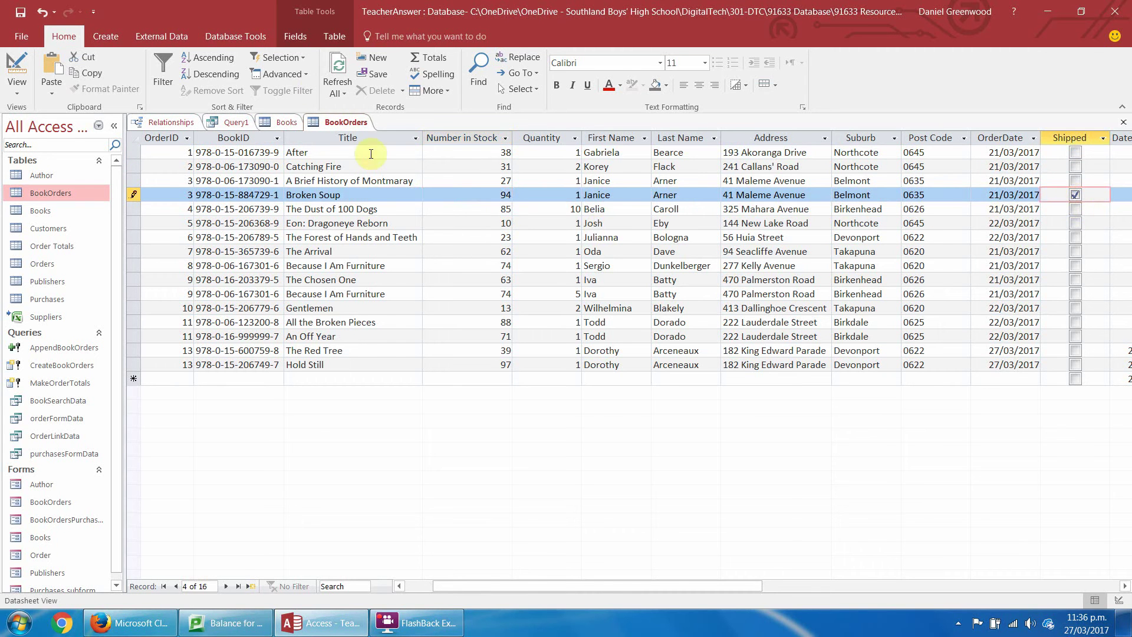
pyautogui.click(337, 67)
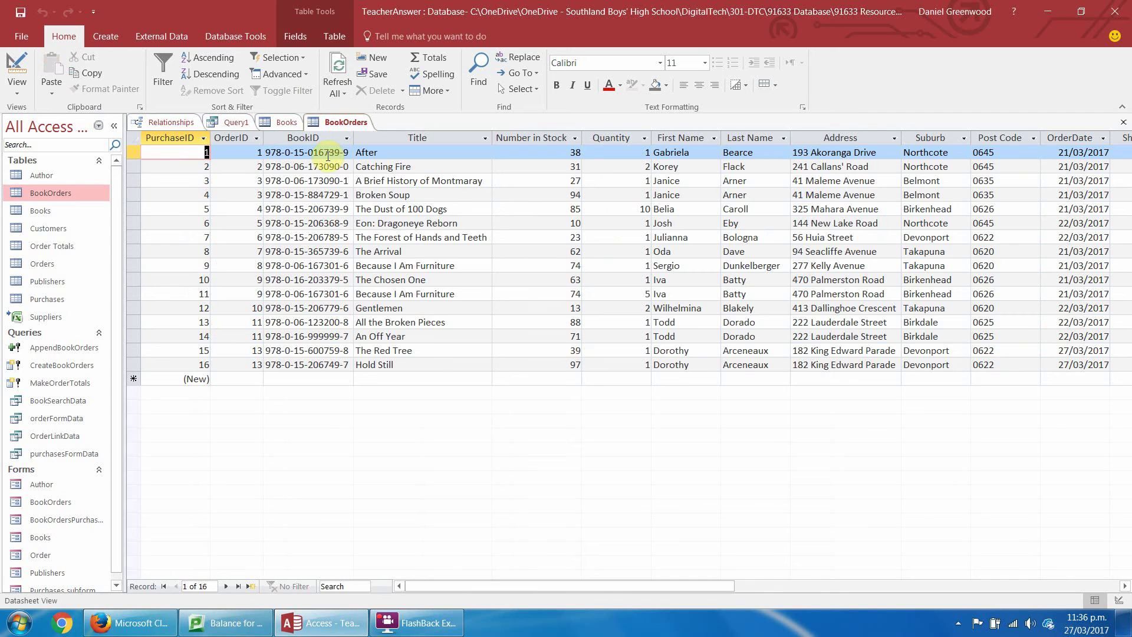
# Run the update query Query1 and accept updating the records
pyautogui.click(224, 122)
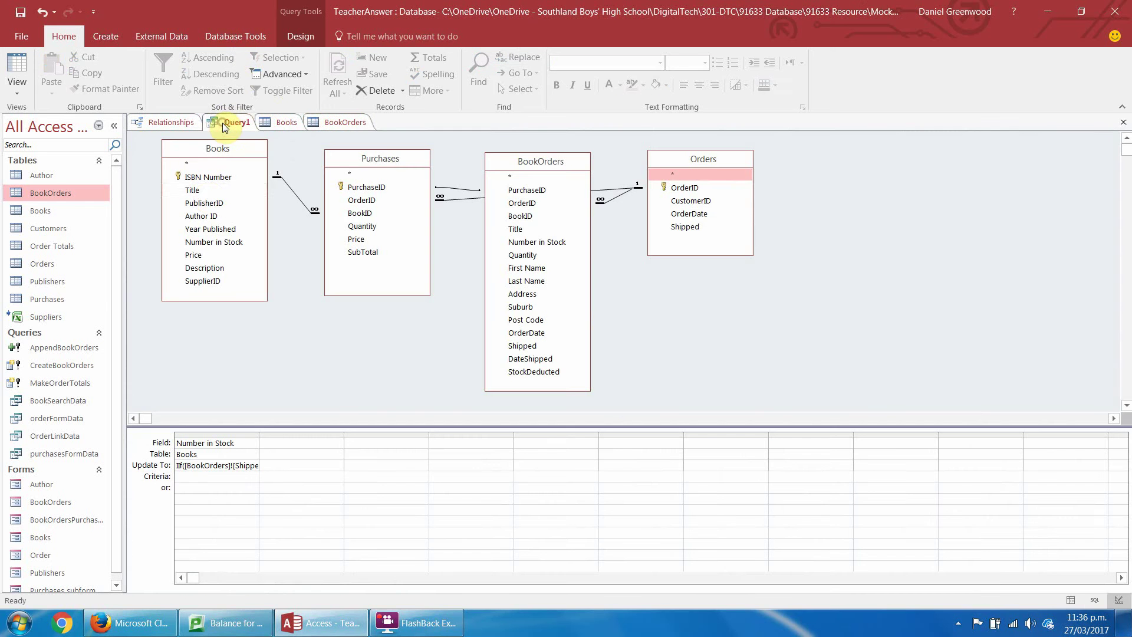
pyautogui.click(300, 36)
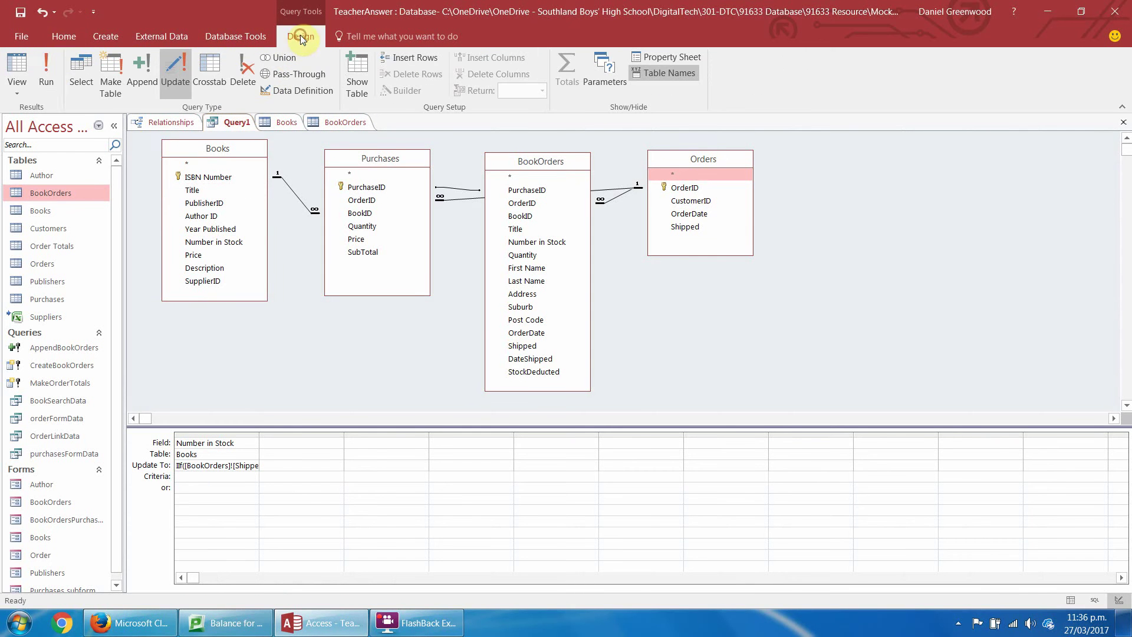
pyautogui.click(44, 72)
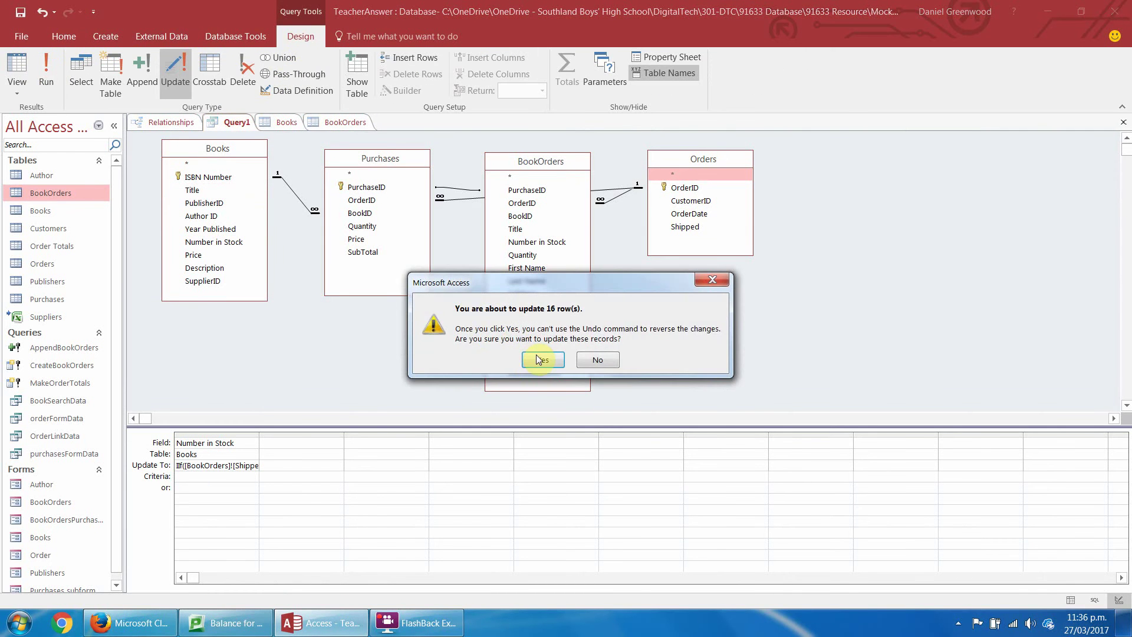
pyautogui.click(538, 357)
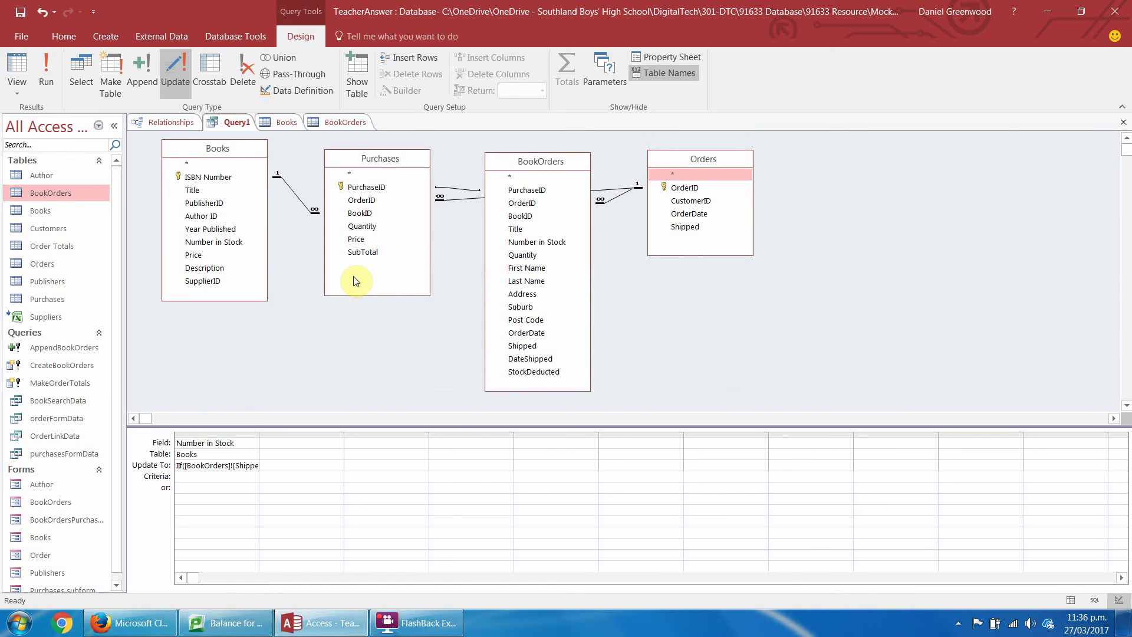
# Sort the Books table by Title in ascending order and check the Number in Stock for Broken Soup
pyautogui.click(285, 122)
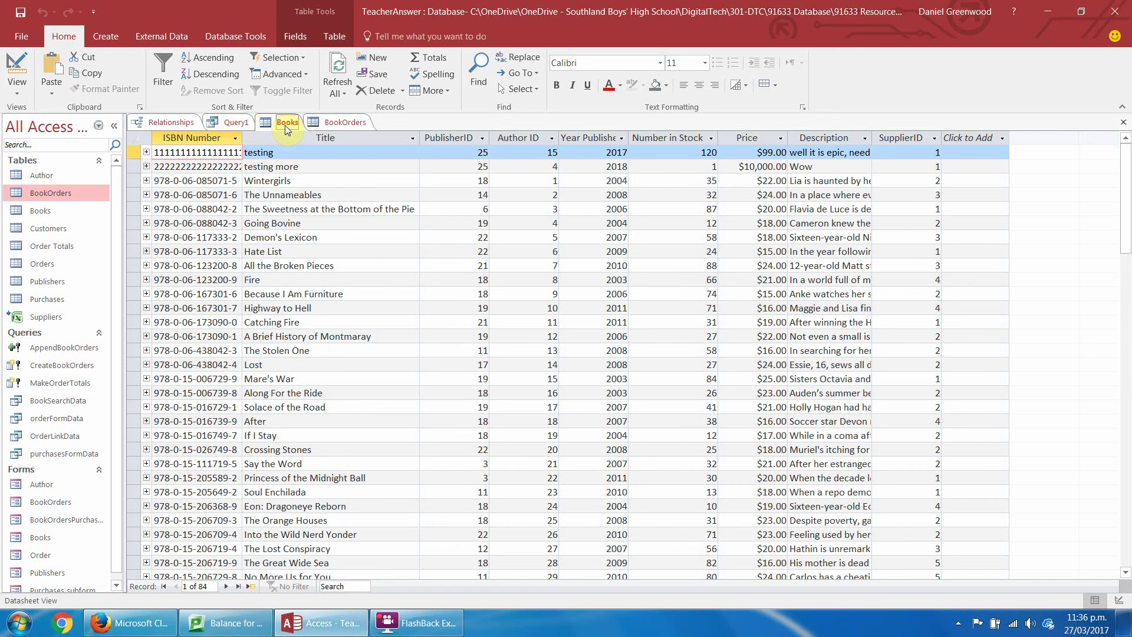
pyautogui.click(338, 124)
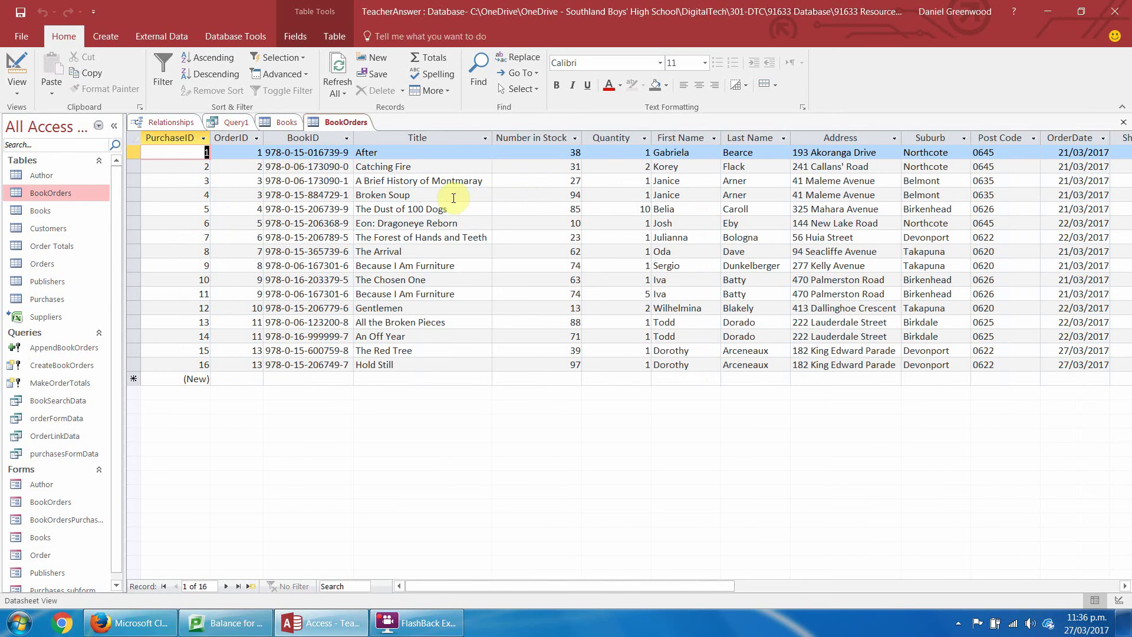
pyautogui.click(285, 122)
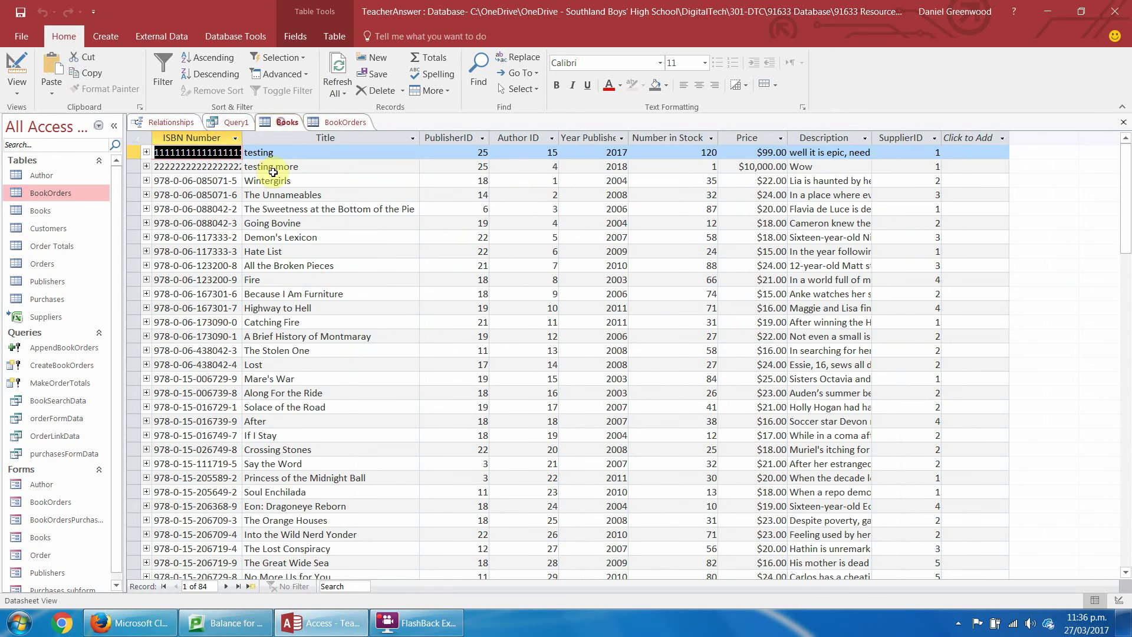
pyautogui.click(293, 280)
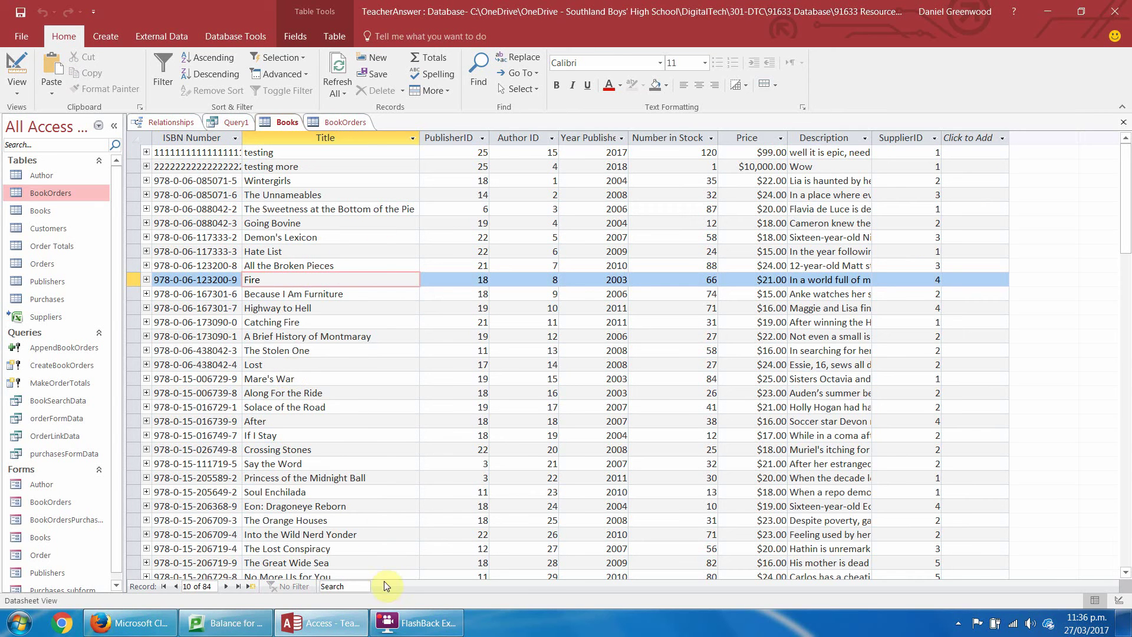
pyautogui.click(319, 138)
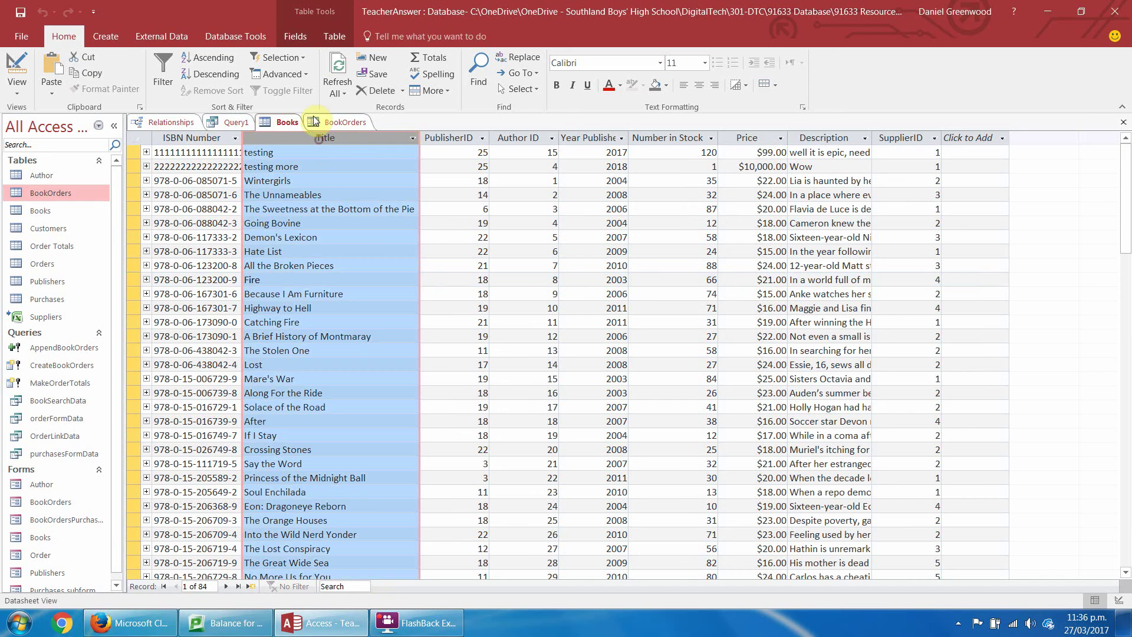
pyautogui.click(206, 57)
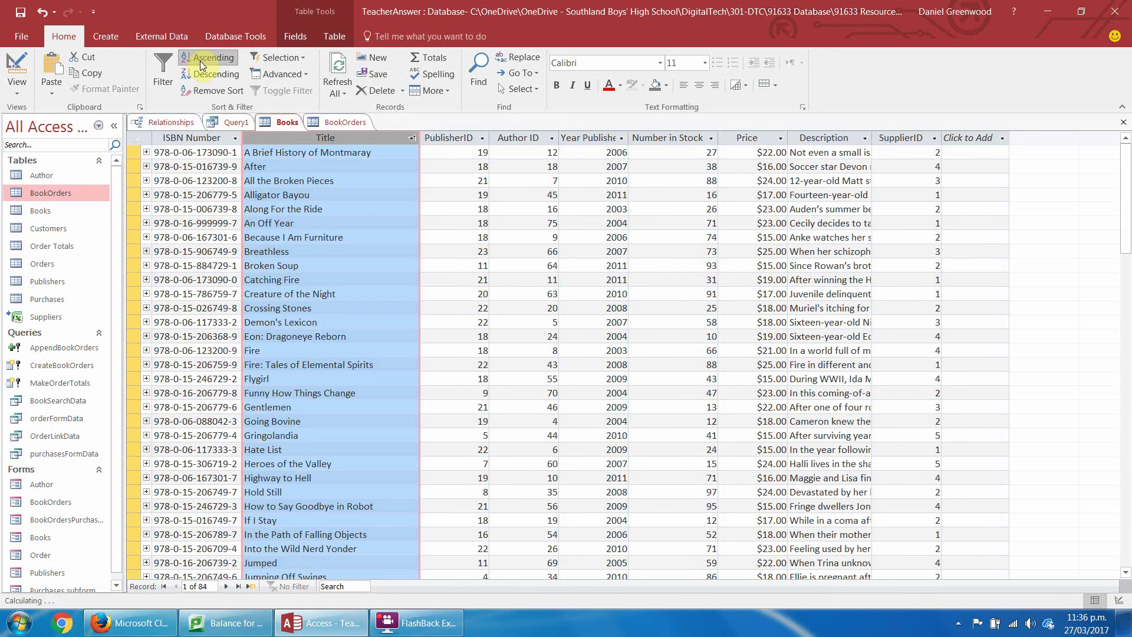
pyautogui.click(278, 265)
pyautogui.click(664, 266)
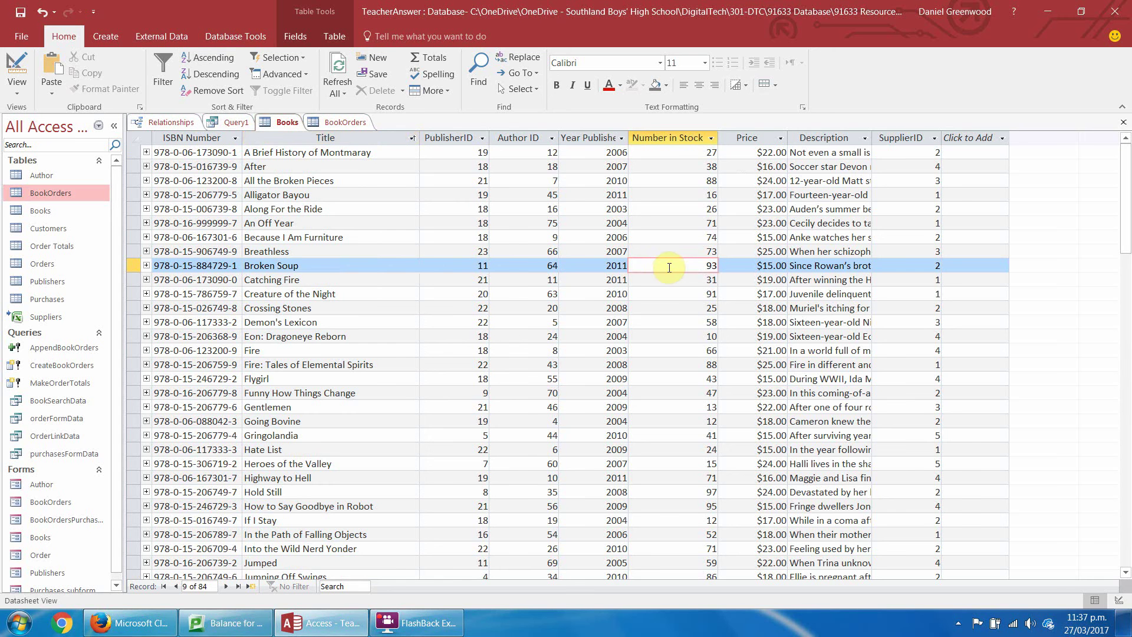
# Compare Broken Soup's Number in Stock between BookOrders and Books, and review its Shipped and StockDeducted fields
pyautogui.click(331, 122)
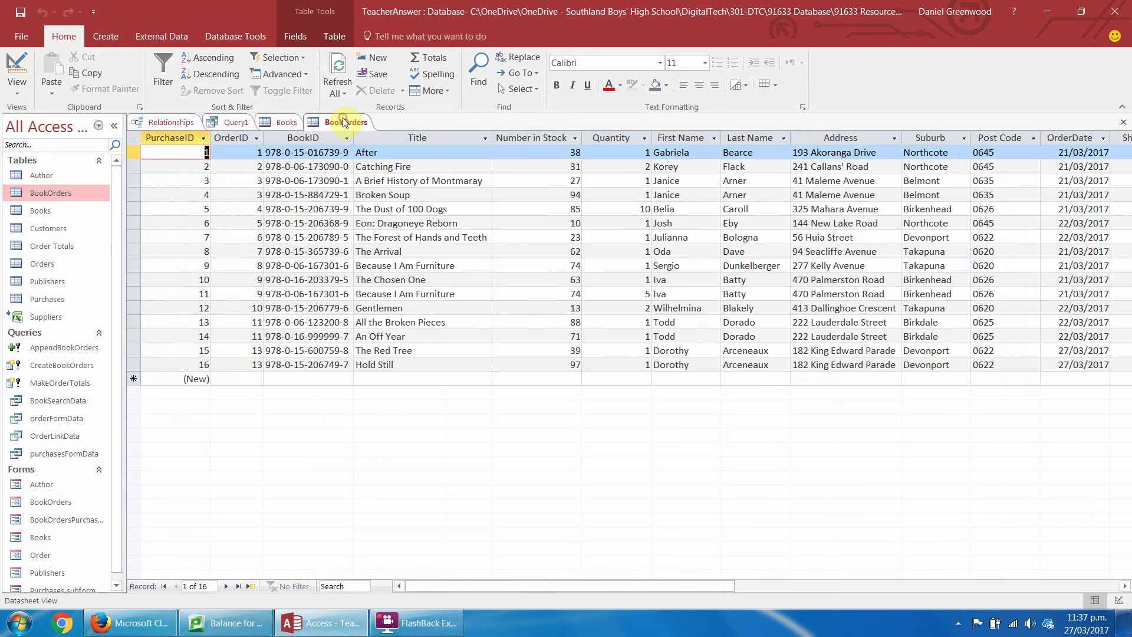
pyautogui.click(340, 76)
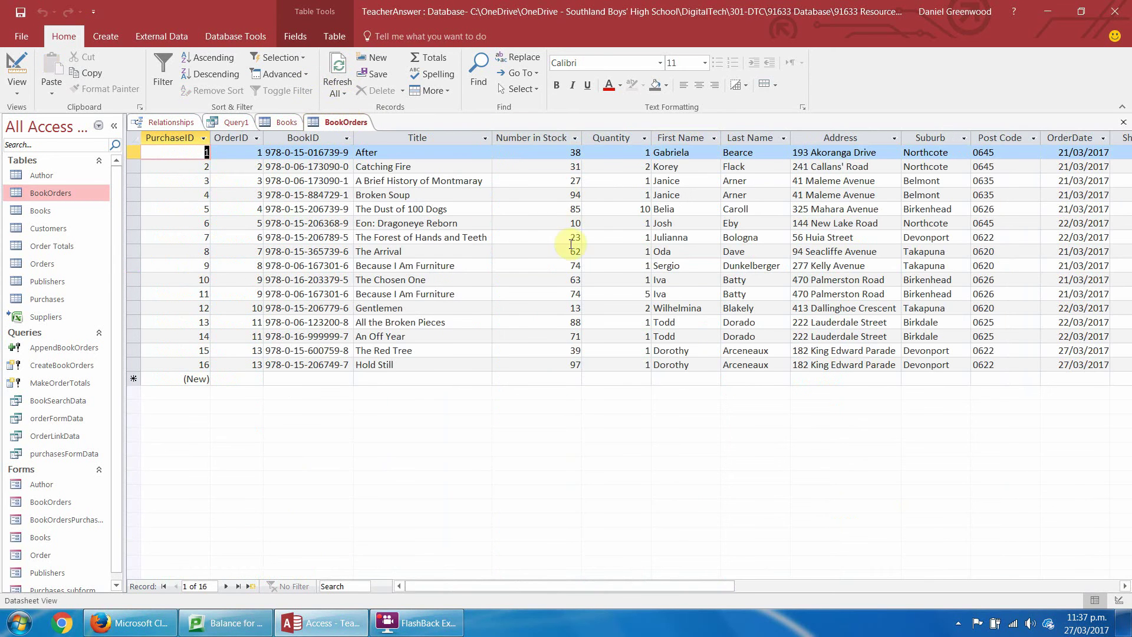
pyautogui.doubleClick(559, 194)
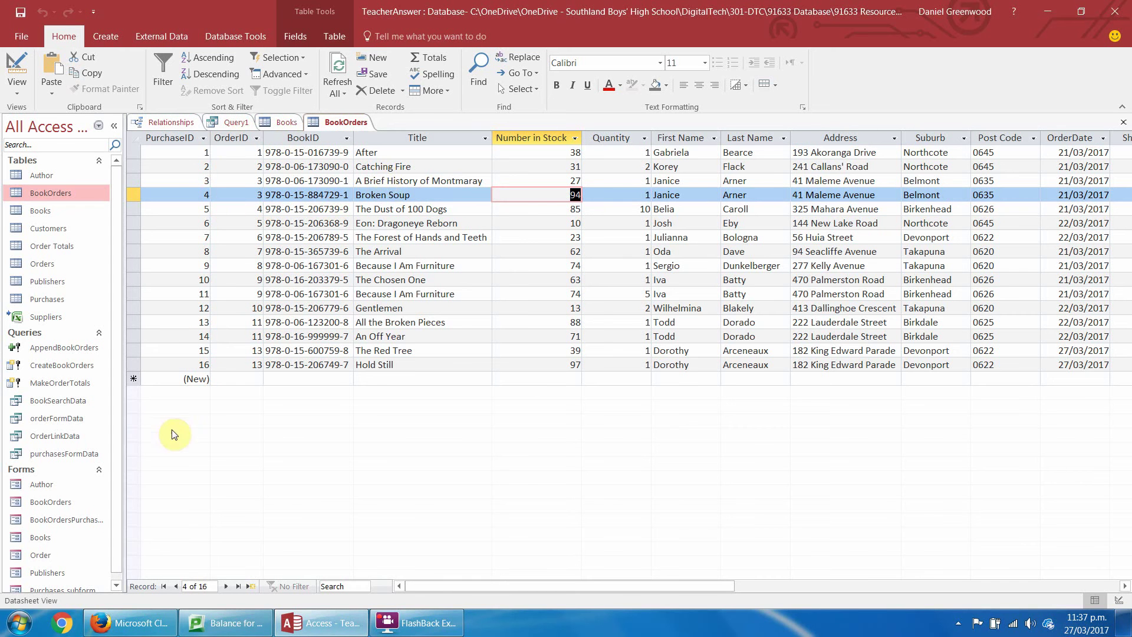
pyautogui.moveTo(115, 295)
pyautogui.mouseDown()
pyautogui.moveTo(118, 334)
pyautogui.moveTo(118, 291)
pyautogui.mouseUp()
pyautogui.click(115, 484)
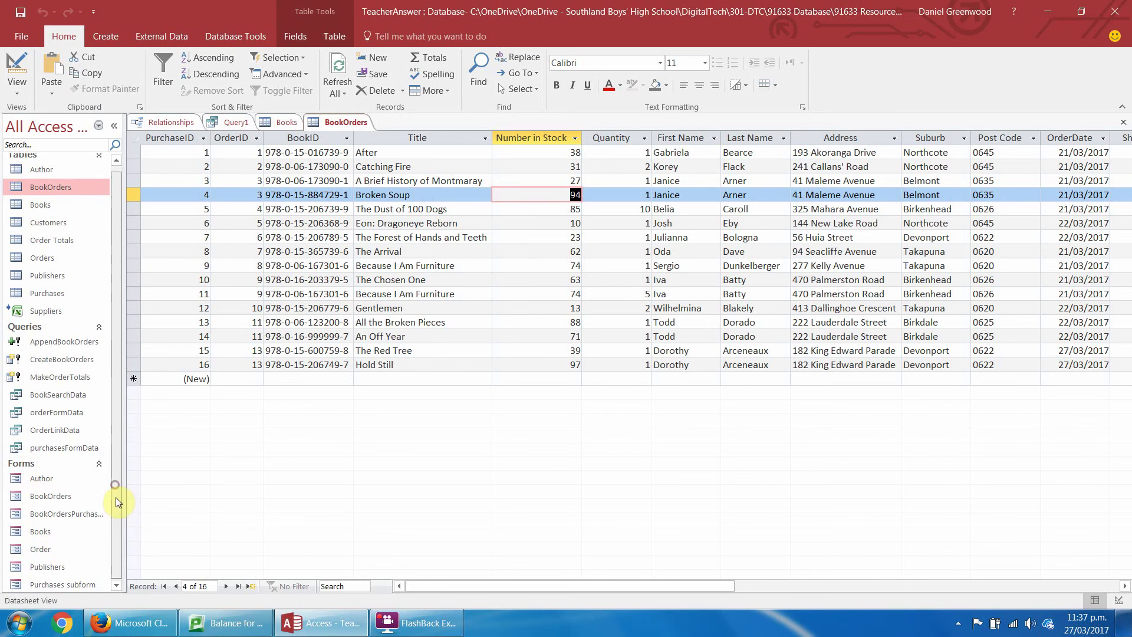
pyautogui.moveTo(116, 501); pyautogui.dragTo(117, 527)
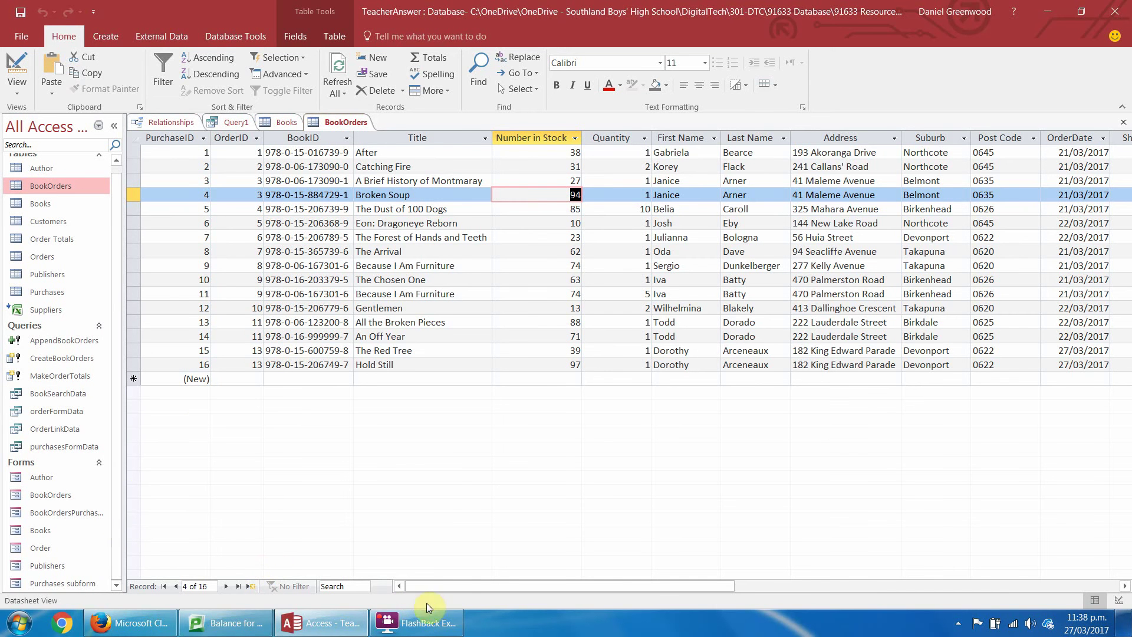
pyautogui.moveTo(454, 588); pyautogui.dragTo(595, 590)
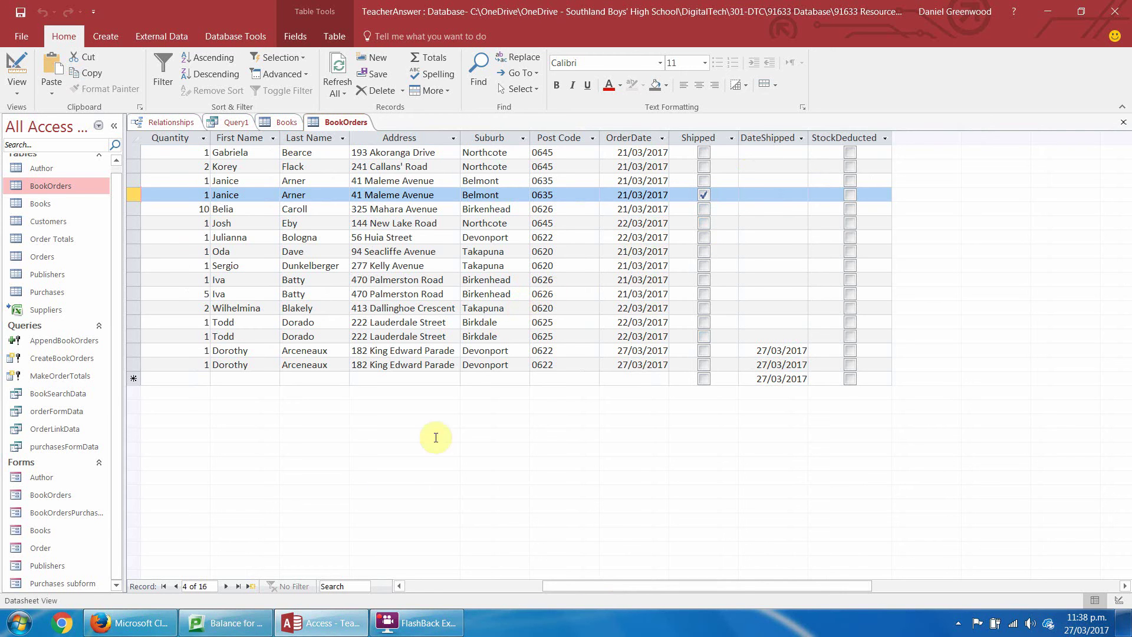
pyautogui.click(285, 122)
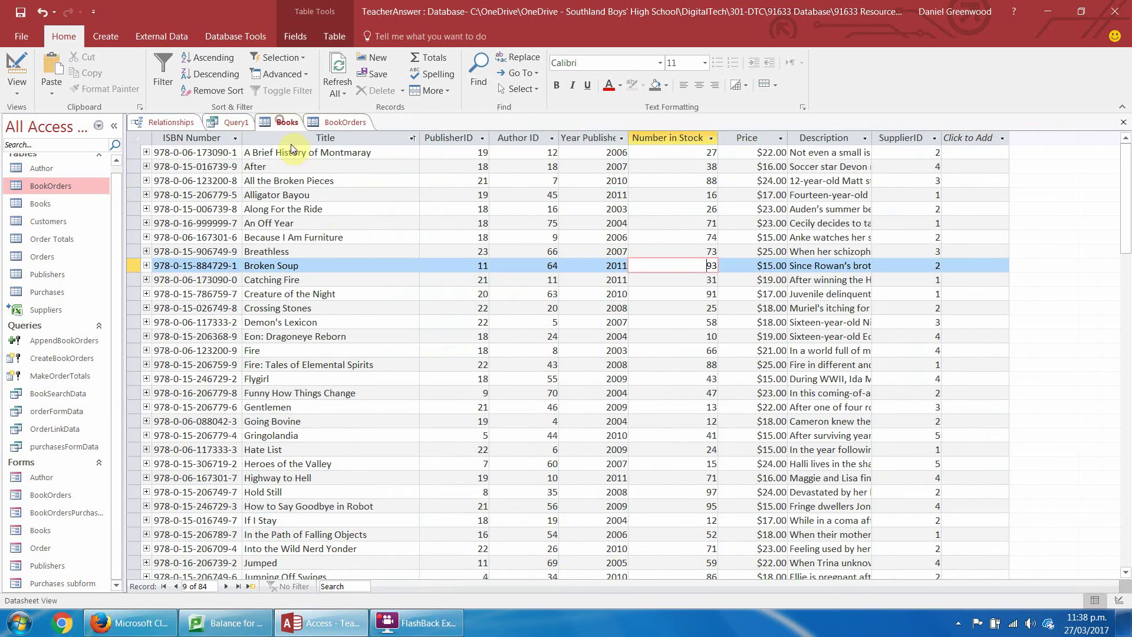
pyautogui.click(698, 265)
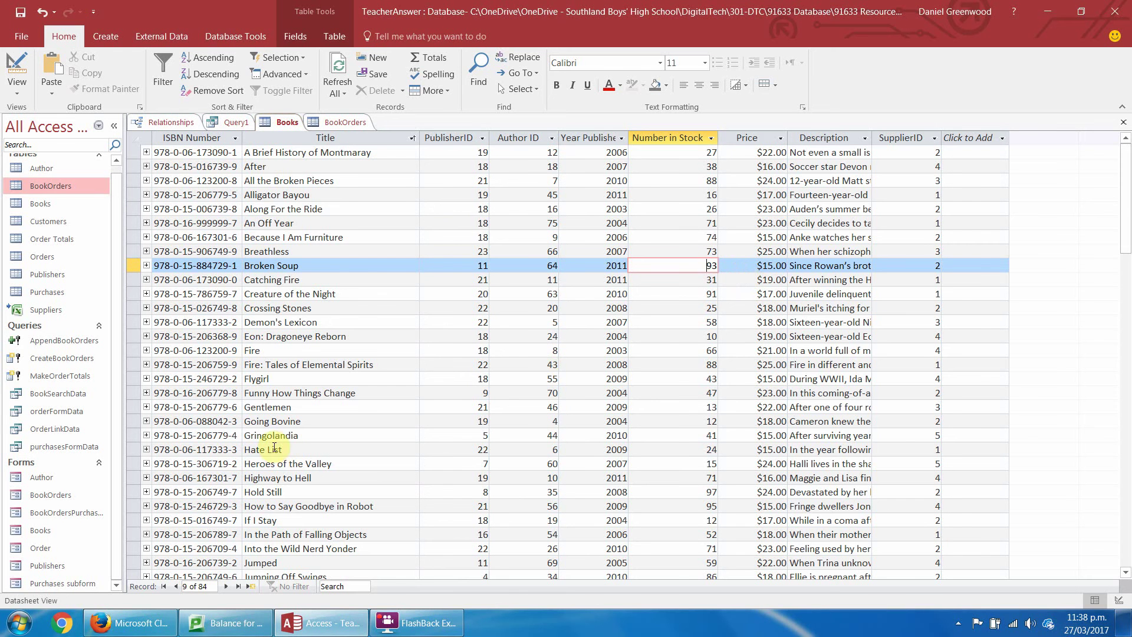
# Close the Number in Stock update query, saving it as BookStockUpdater
pyautogui.click(348, 123)
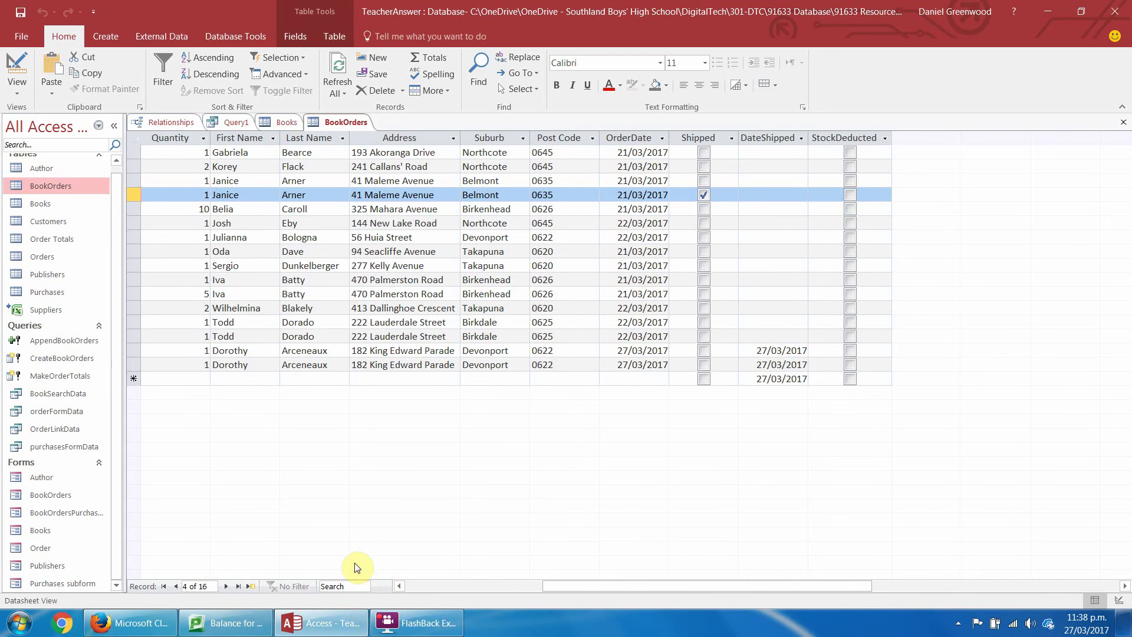
pyautogui.click(234, 124)
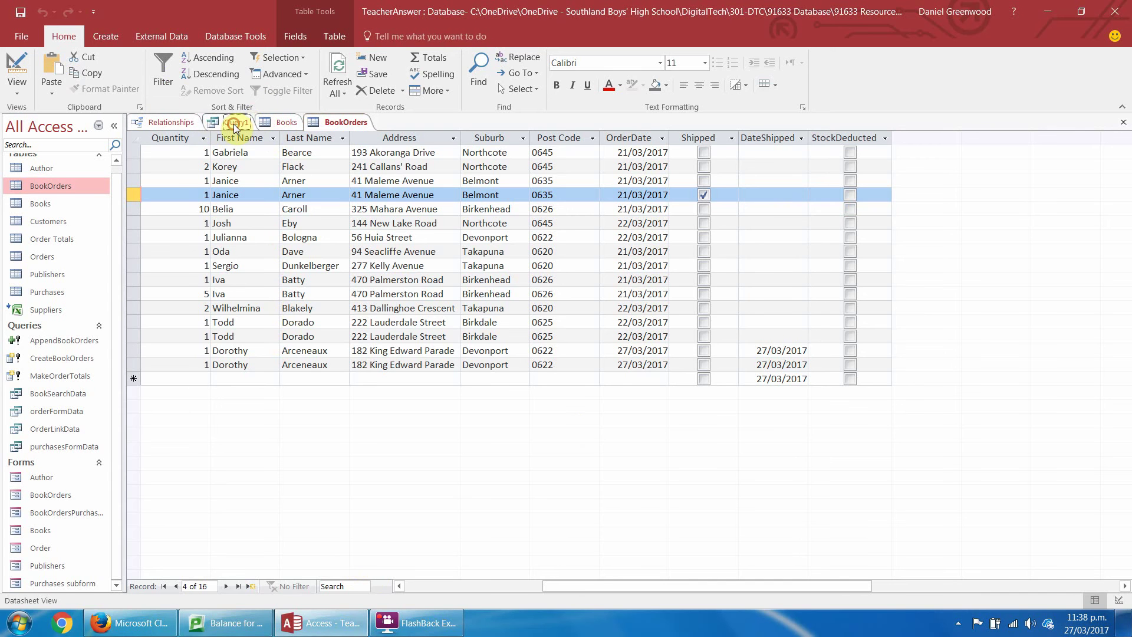
pyautogui.rightClick(234, 125)
pyautogui.click(261, 150)
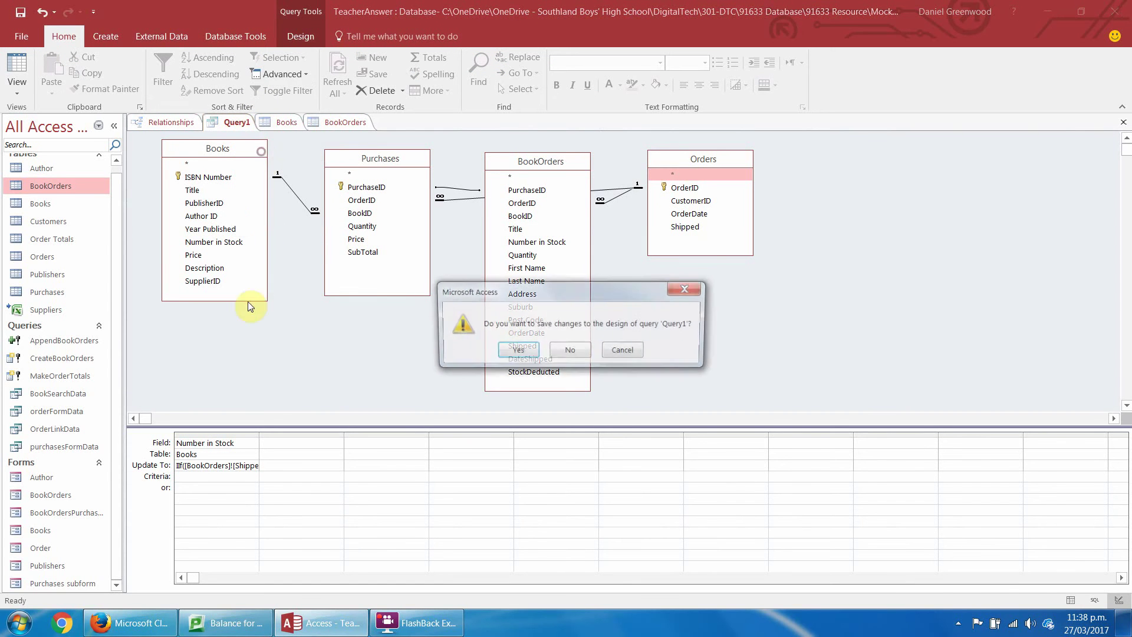
pyautogui.click(514, 352)
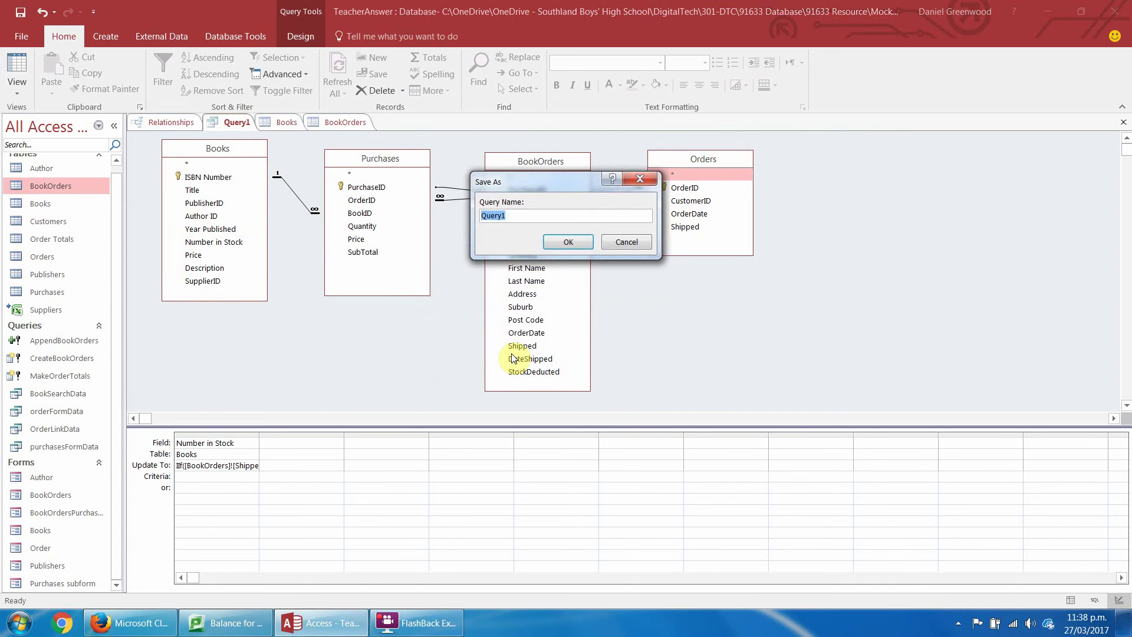
pyautogui.write('Stock')
pyautogui.press('BackSpace')
pyautogui.press('BackSpace')
pyautogui.press('BackSpace')
pyautogui.press('BackSpace')
pyautogui.press('BackSpace')
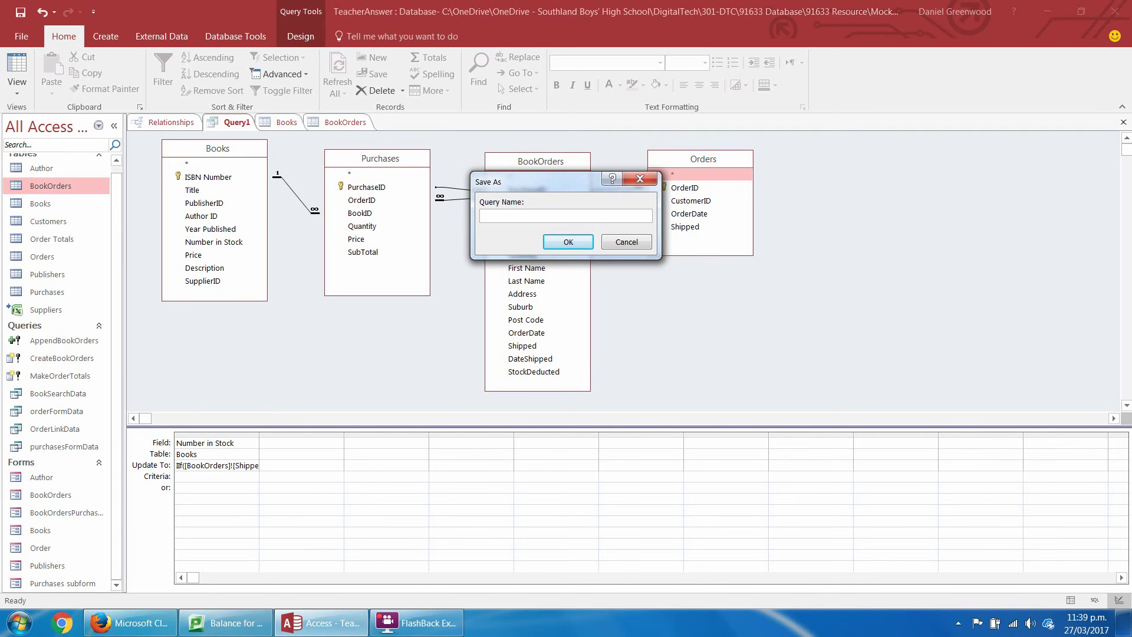
pyautogui.write('BookStock')
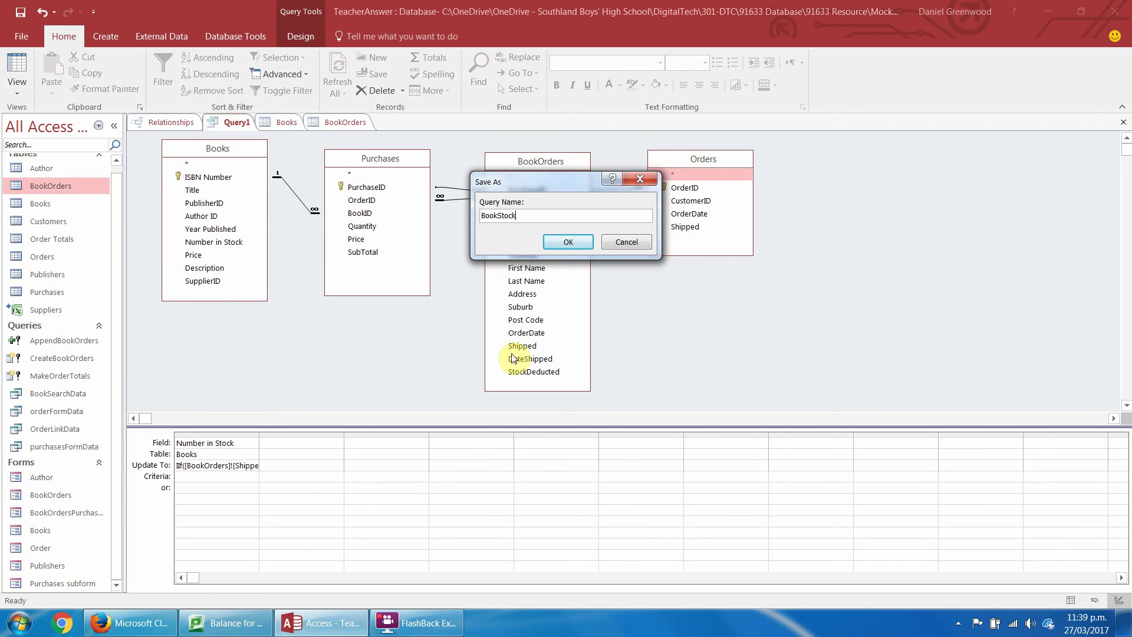
pyautogui.write('Updater')
pyautogui.press('Return')
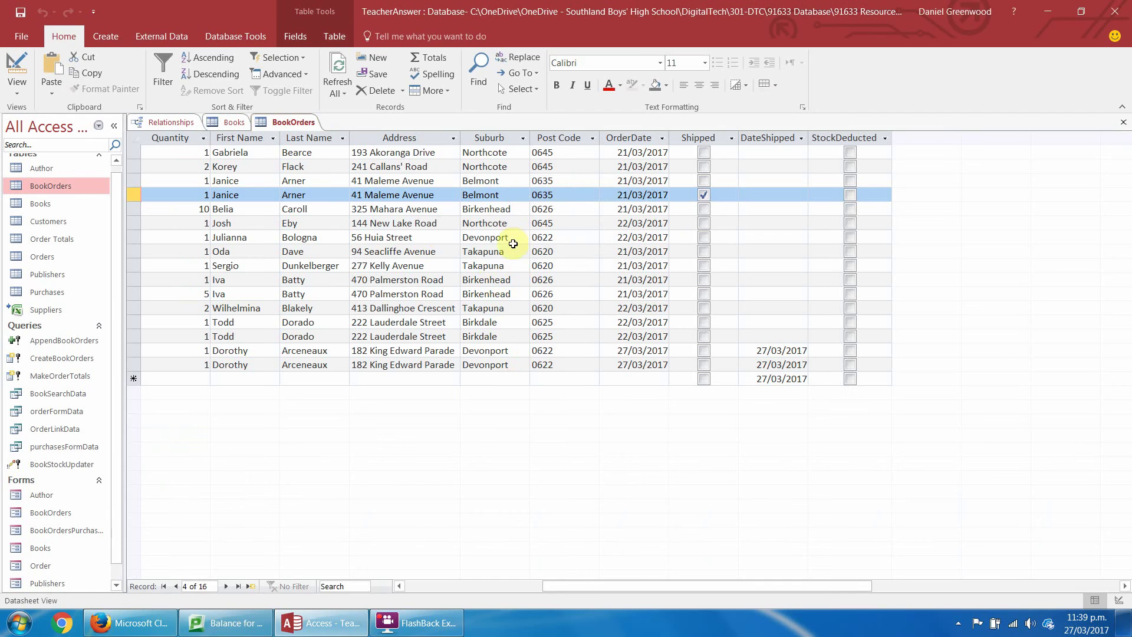
# Create a new query in design view containing only the BookOrders table
pyautogui.click(108, 32)
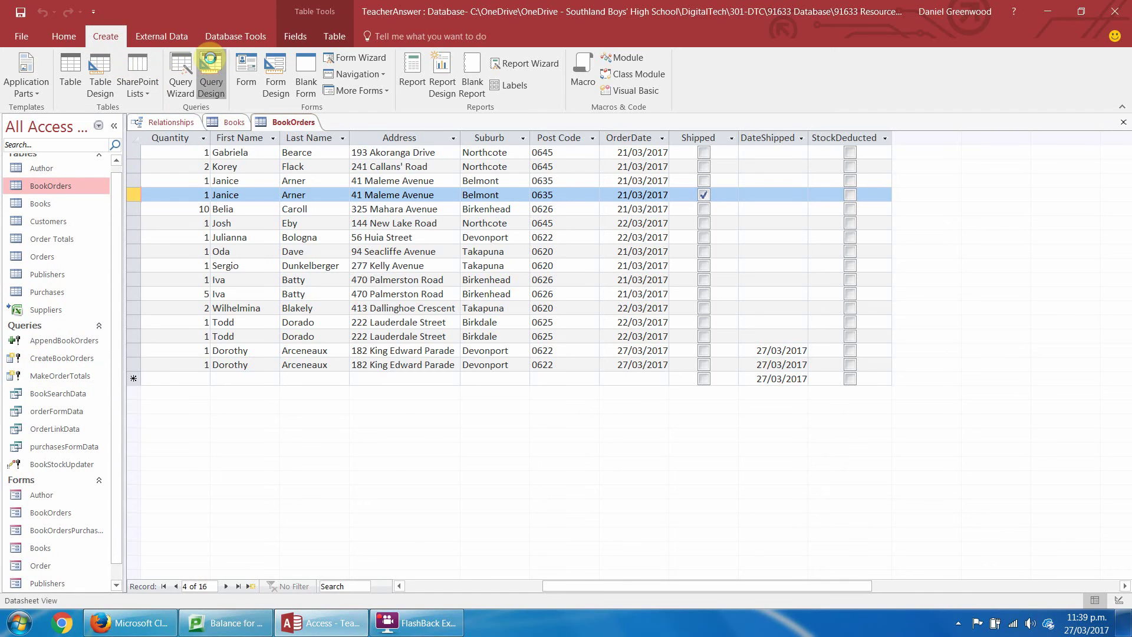
pyautogui.click(211, 63)
pyautogui.moveTo(514, 245); pyautogui.dragTo(499, 192)
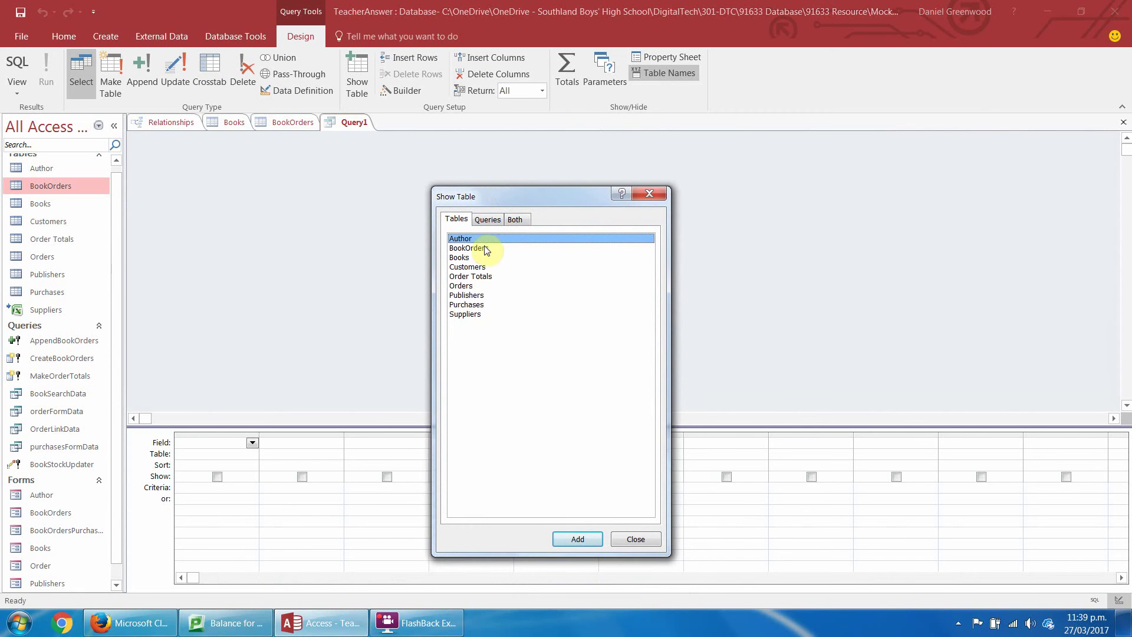
pyautogui.doubleClick(468, 248)
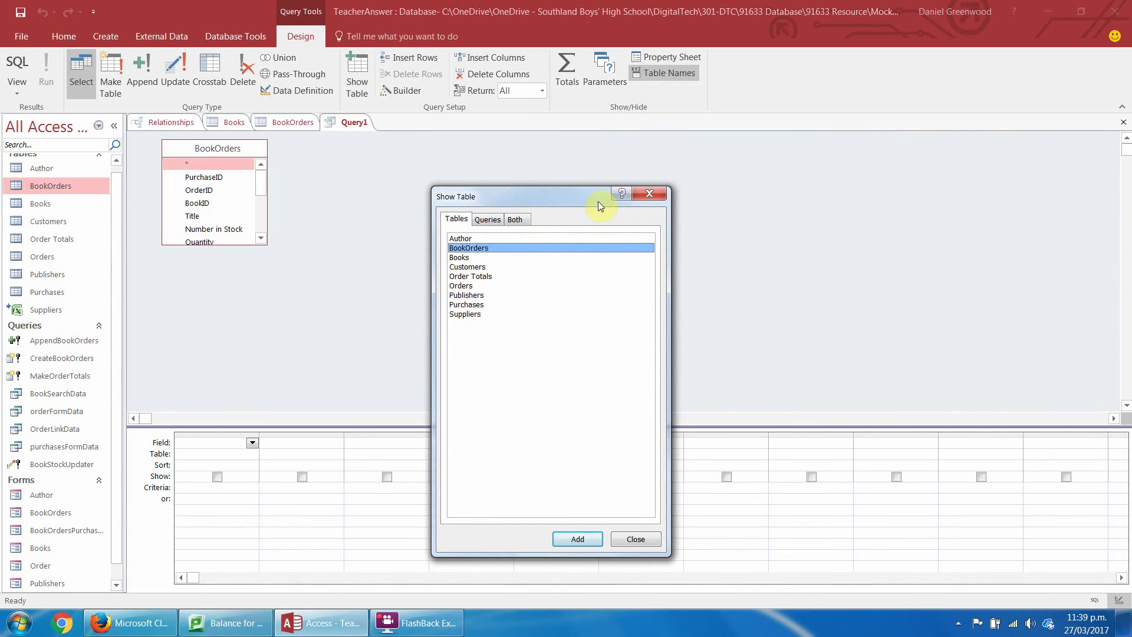
pyautogui.click(648, 194)
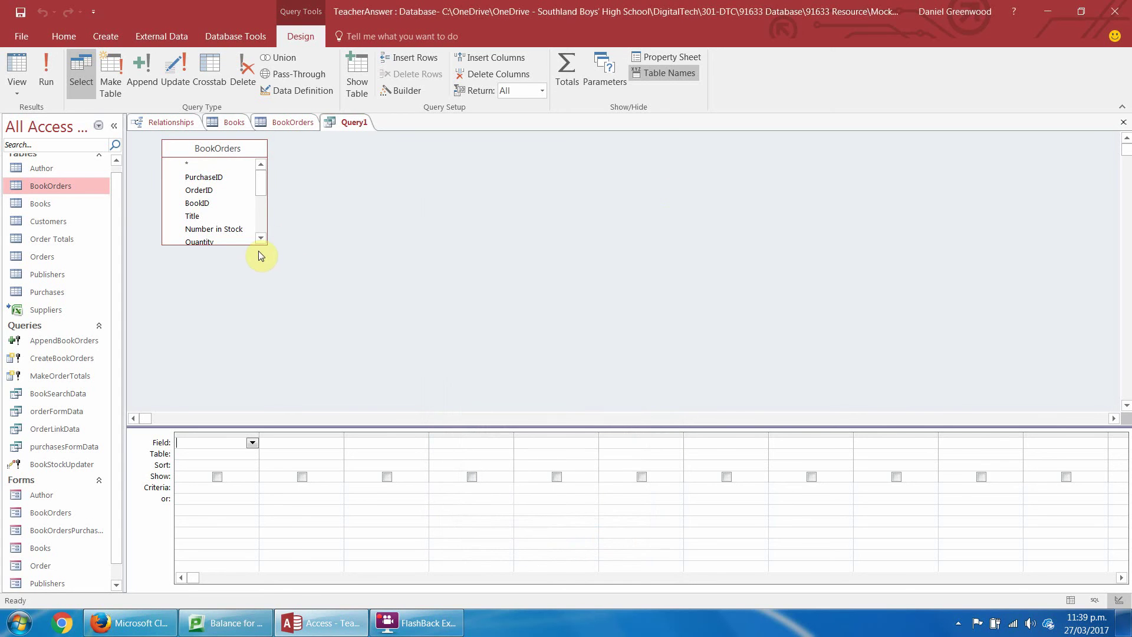
# Add BookOrders' StockDeducted field to the query and change the query type to Update
pyautogui.moveTo(247, 244); pyautogui.dragTo(244, 365)
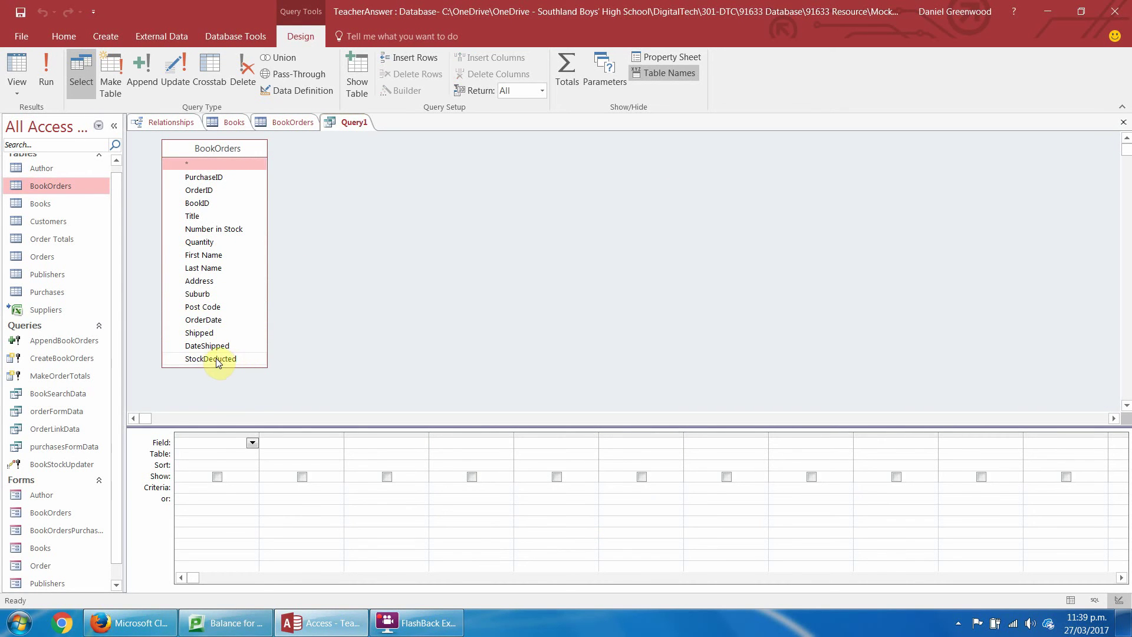
pyautogui.doubleClick(217, 359)
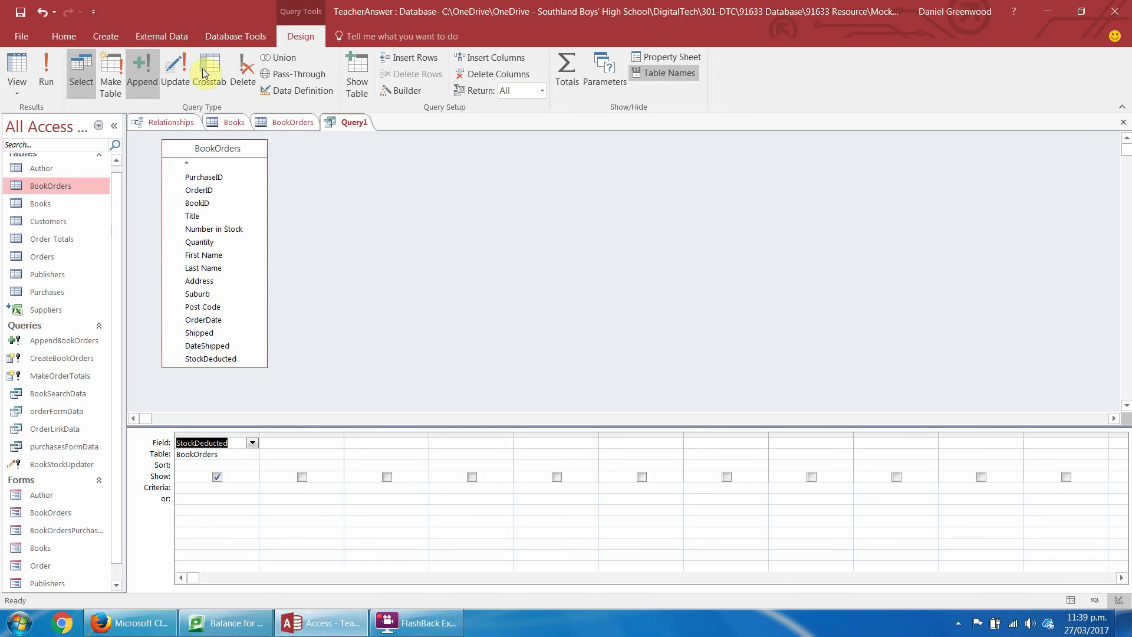
pyautogui.click(173, 71)
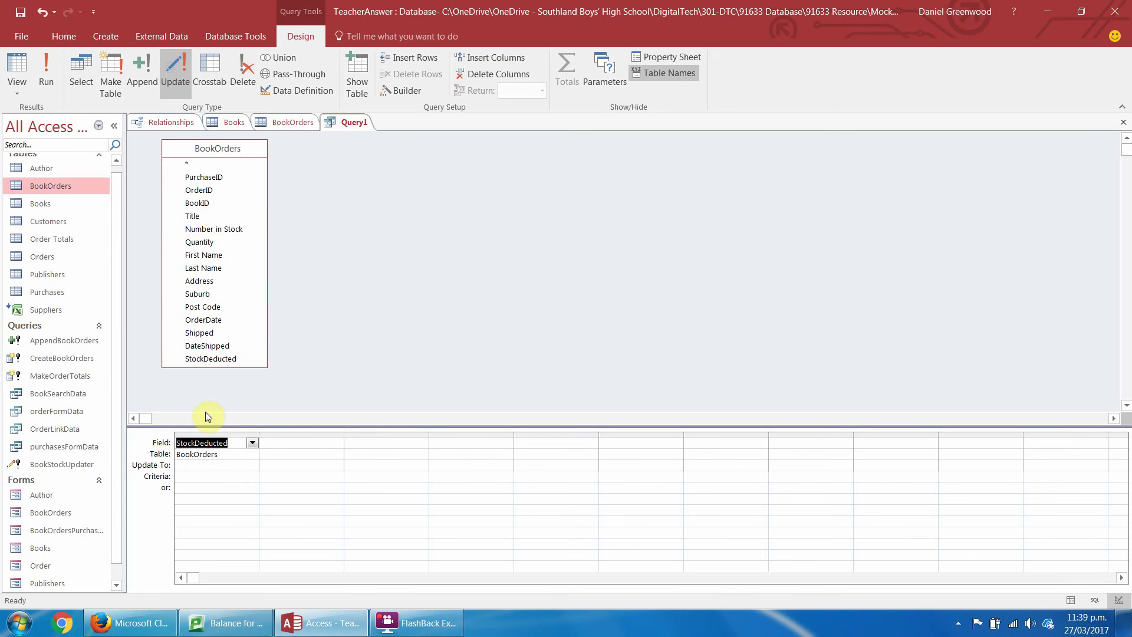
# Open the Expression Builder for StockDeducted's Update To value and insert the built-in IIf function from the Program Flow functions
pyautogui.click(193, 463)
pyautogui.rightClick(194, 464)
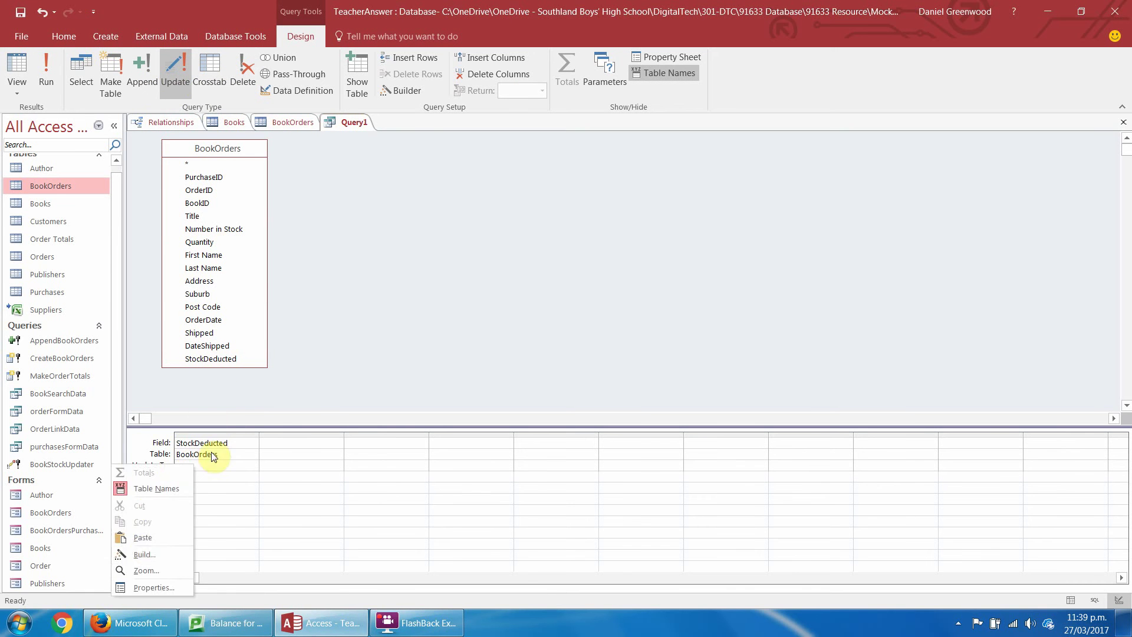
pyautogui.click(141, 554)
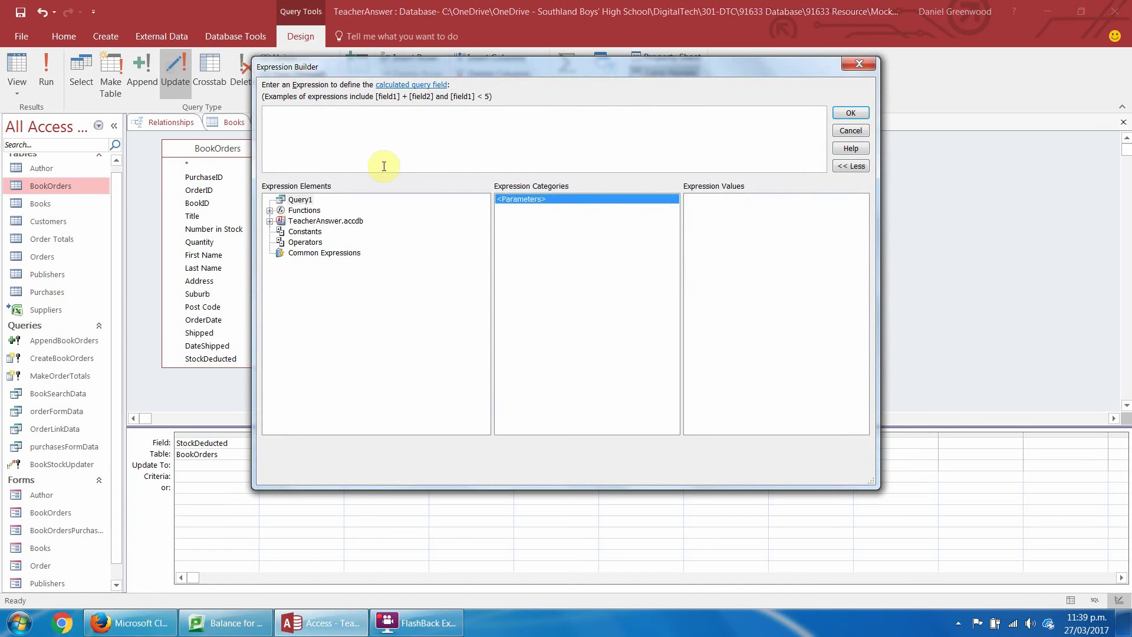
pyautogui.click(269, 212)
pyautogui.click(294, 222)
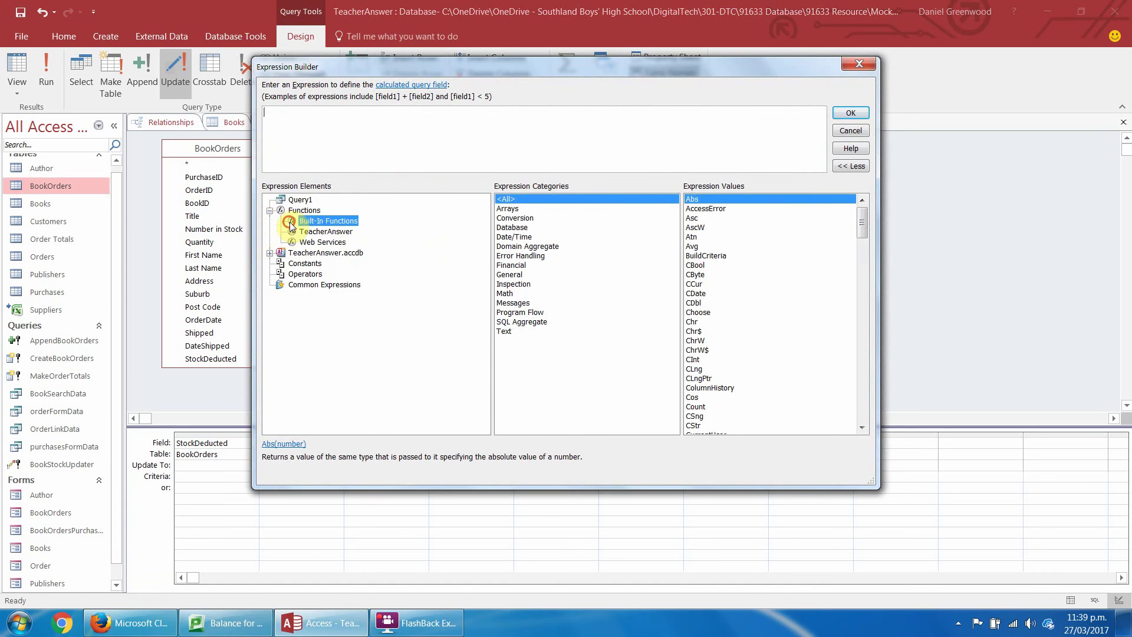
pyautogui.click(517, 313)
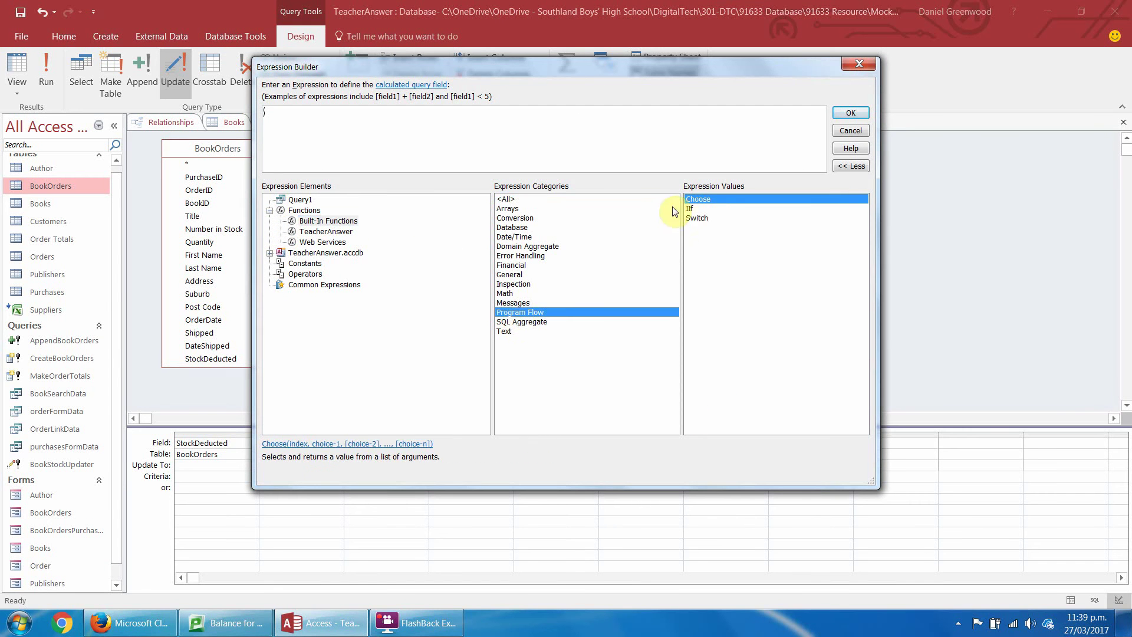
pyautogui.doubleClick(692, 210)
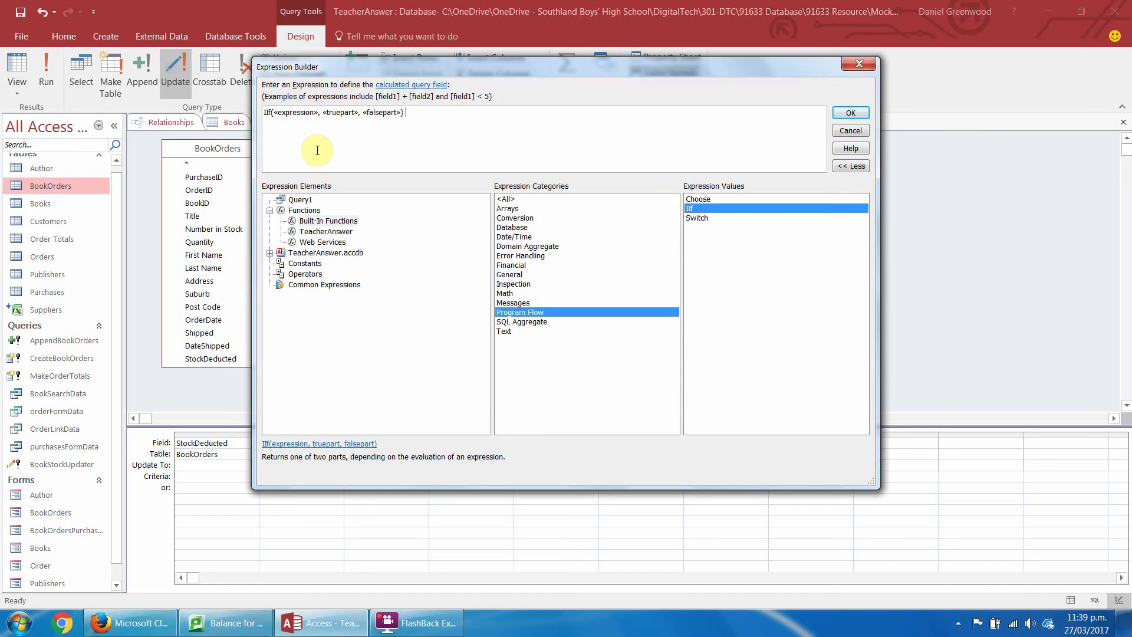
# Set the IIf condition to [BookOrders]![Shipped]=no
pyautogui.keyDown('ctrl'); pyautogui.scroll(2, 317, 150); pyautogui.keyUp('ctrl')
pyautogui.click(337, 117)
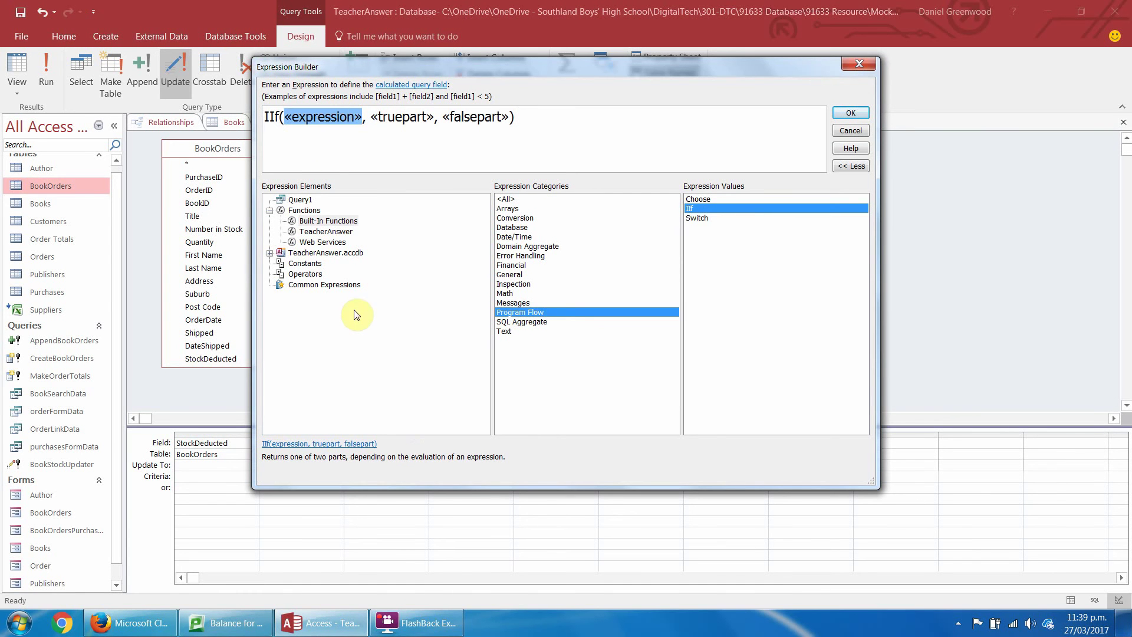
pyautogui.click(269, 253)
pyautogui.click(281, 263)
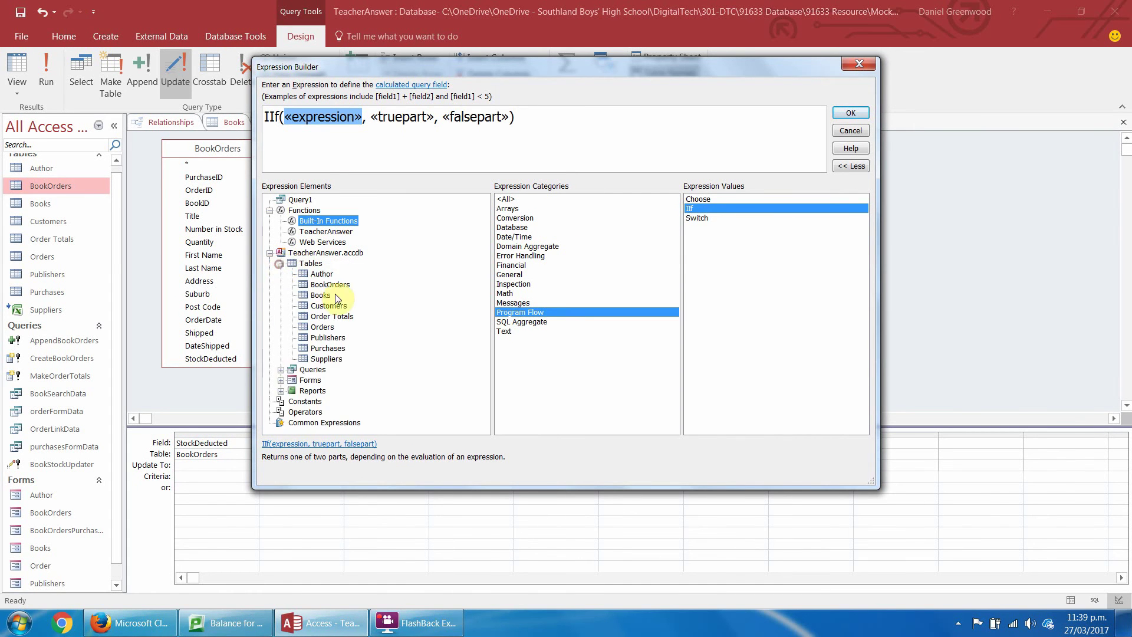
pyautogui.click(330, 284)
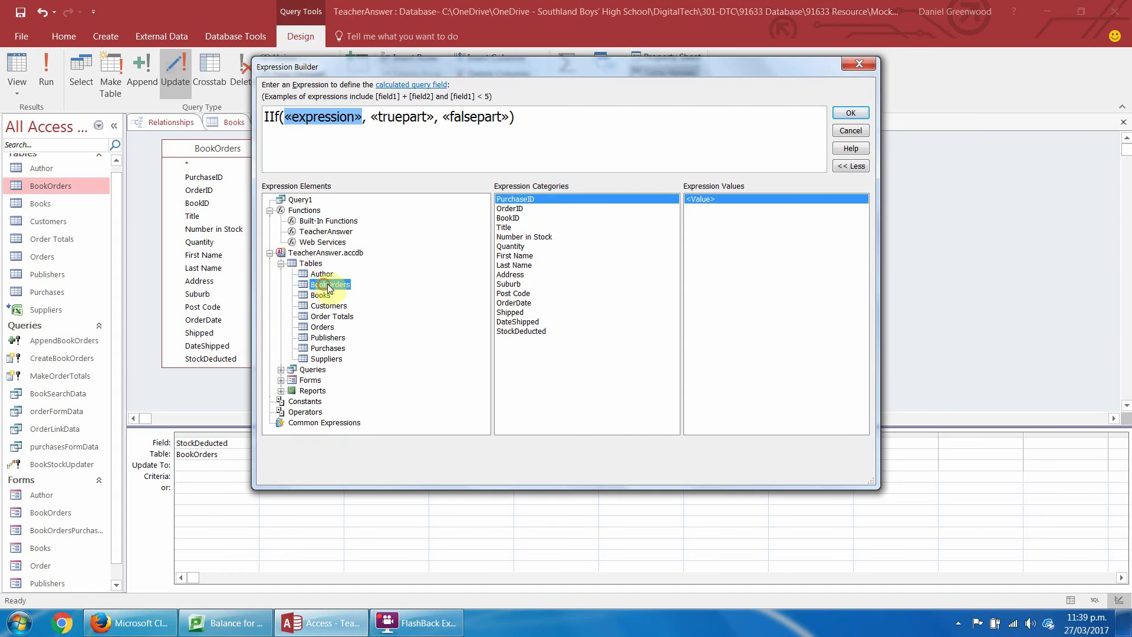
pyautogui.doubleClick(513, 313)
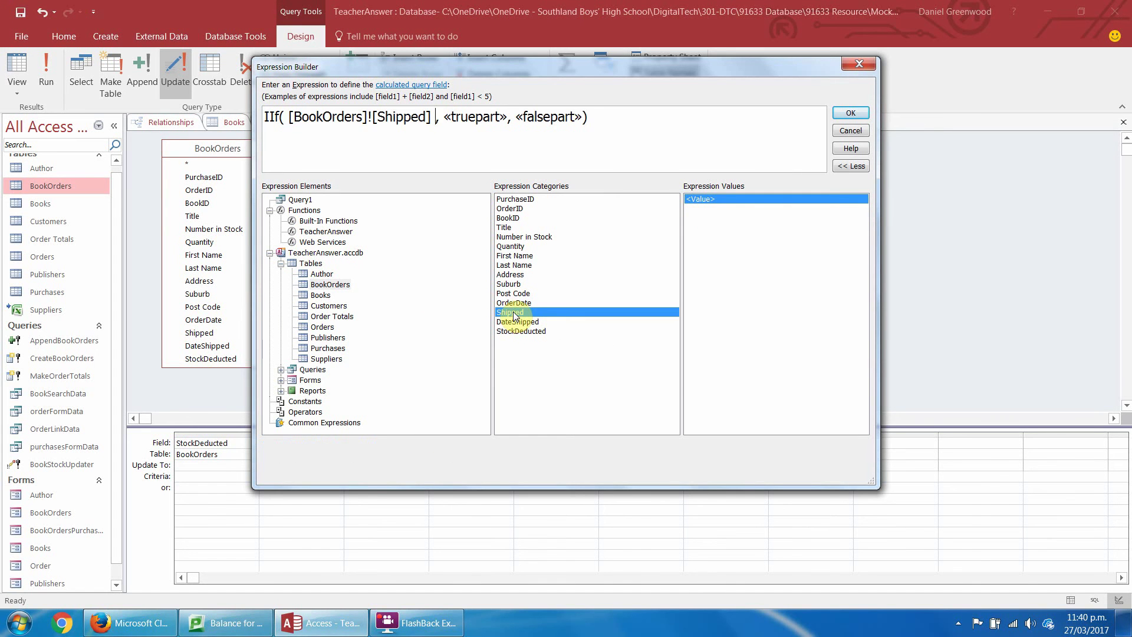
pyautogui.write('=')
pyautogui.write('no')
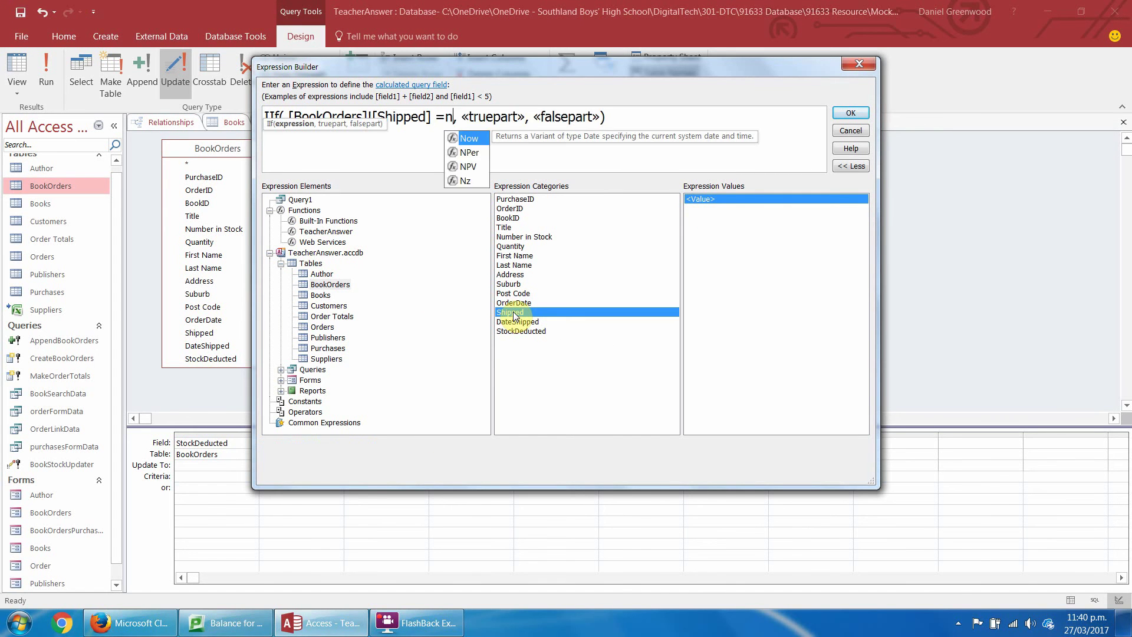
# Set the IIf true part to no and the false part to yes, and accept the expression
pyautogui.click(512, 128)
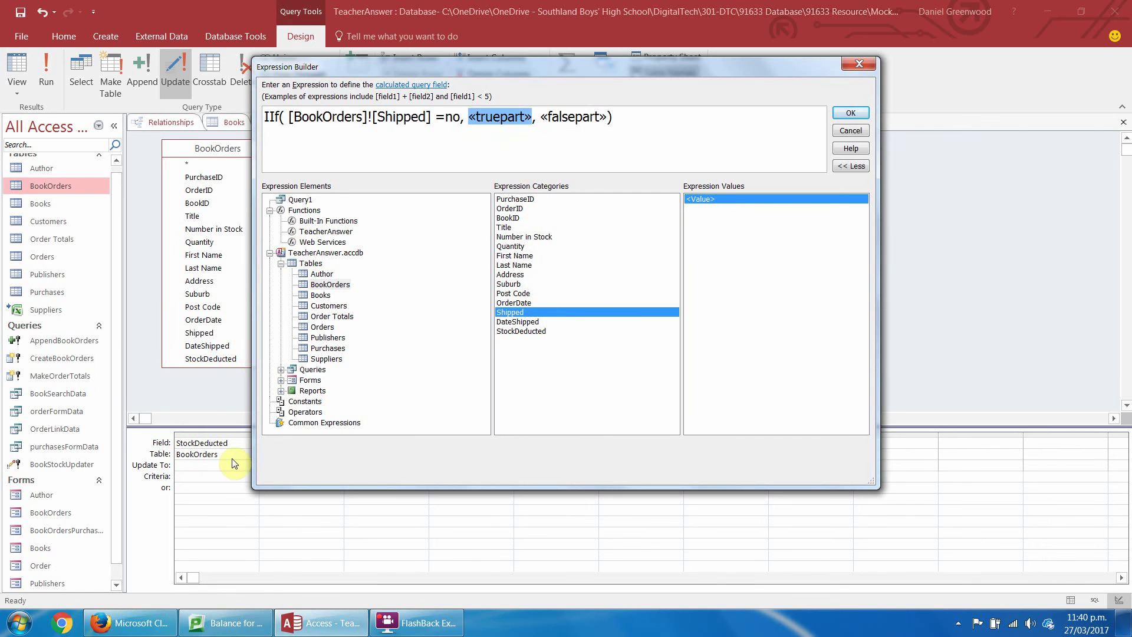
pyautogui.write('no')
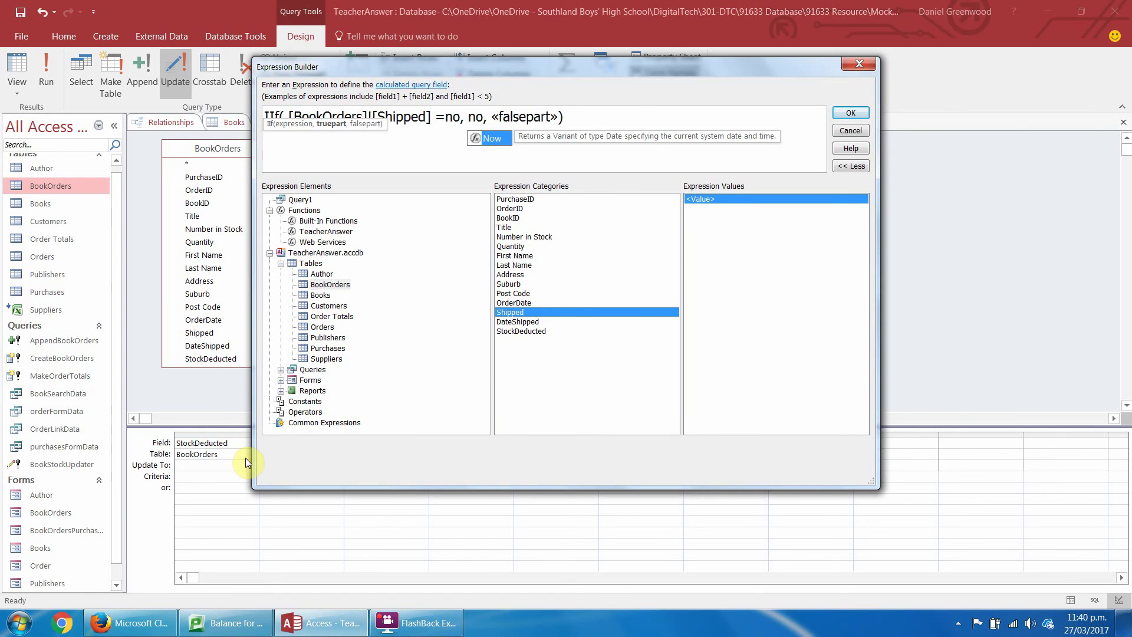
pyautogui.click(518, 116)
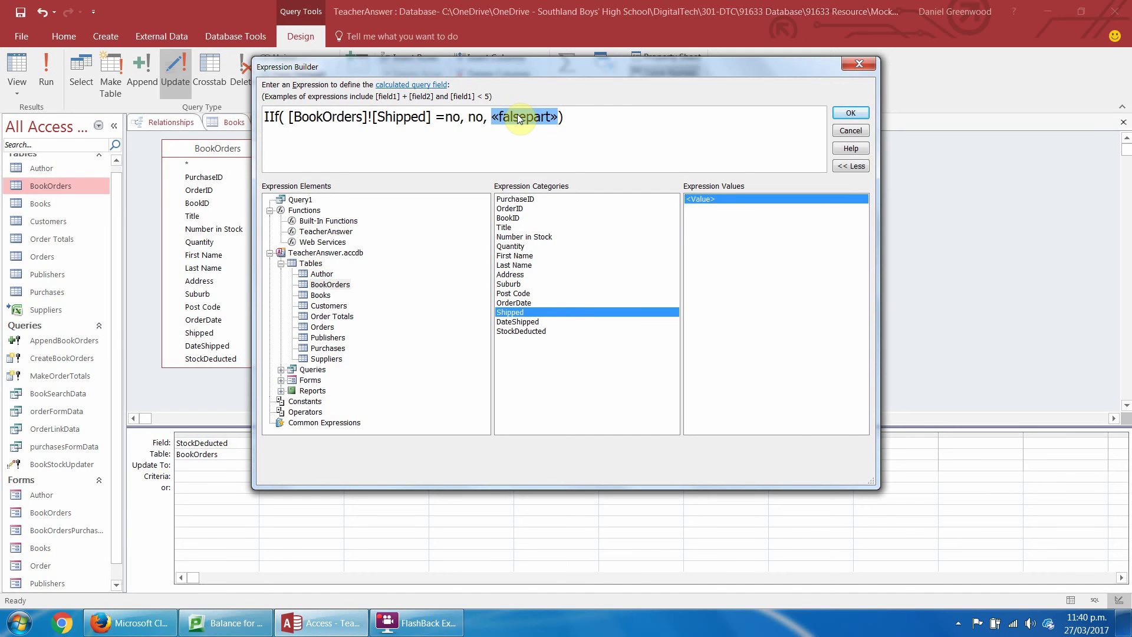
pyautogui.write('yes')
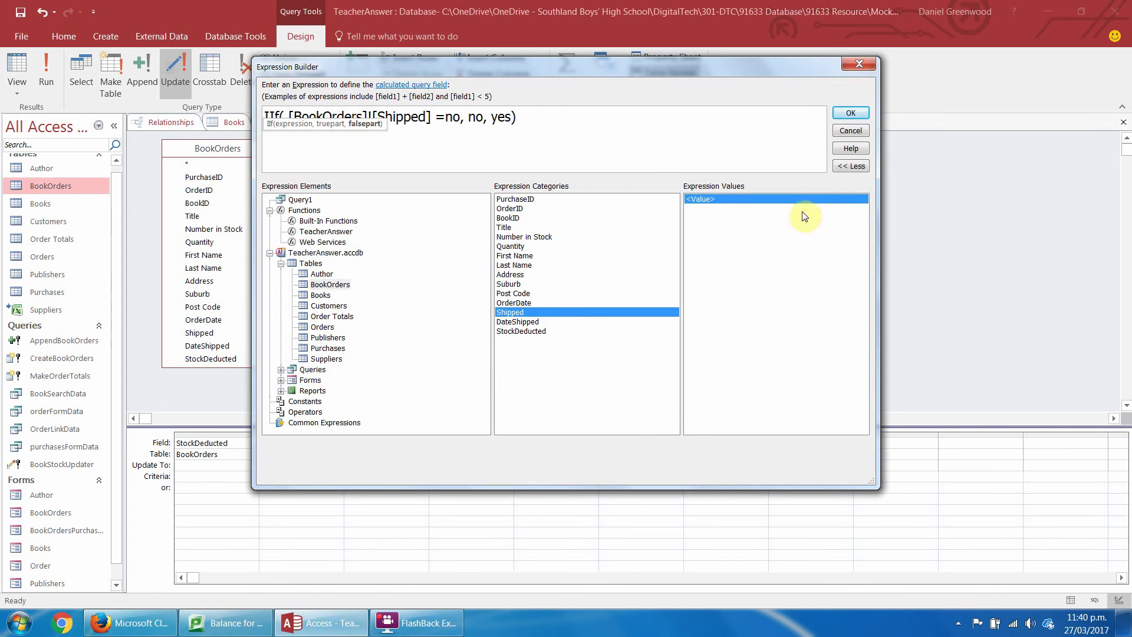
pyautogui.click(851, 112)
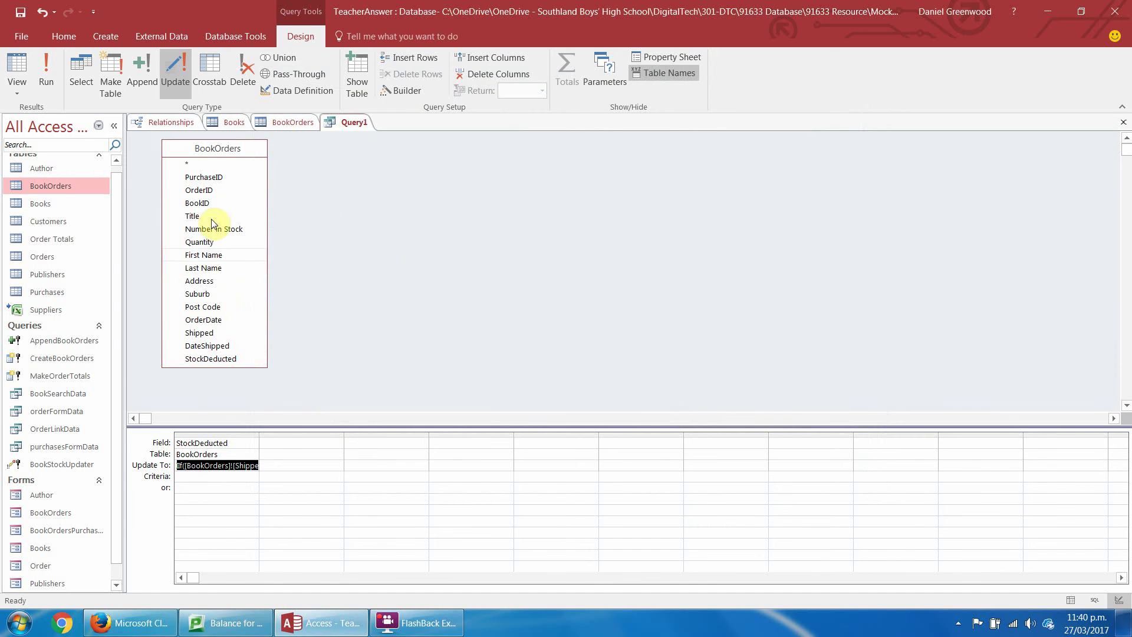
# Run the StockDeducted update query, accept updating the records, and check the StockDeducted values in BookOrders
pyautogui.click(285, 122)
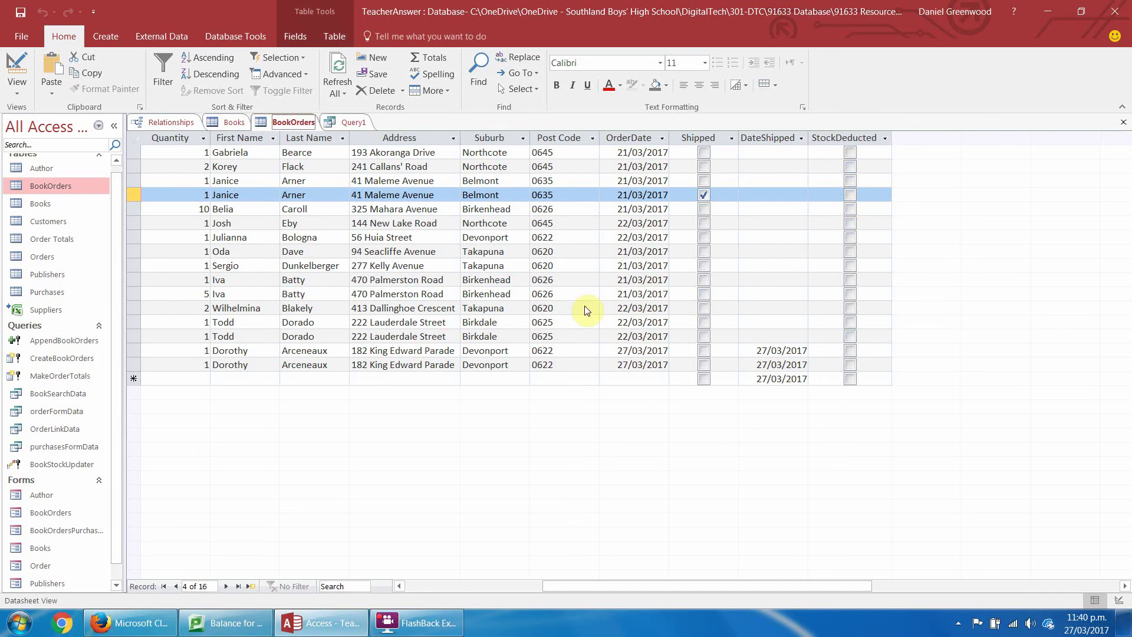
pyautogui.click(416, 622)
pyautogui.click(355, 123)
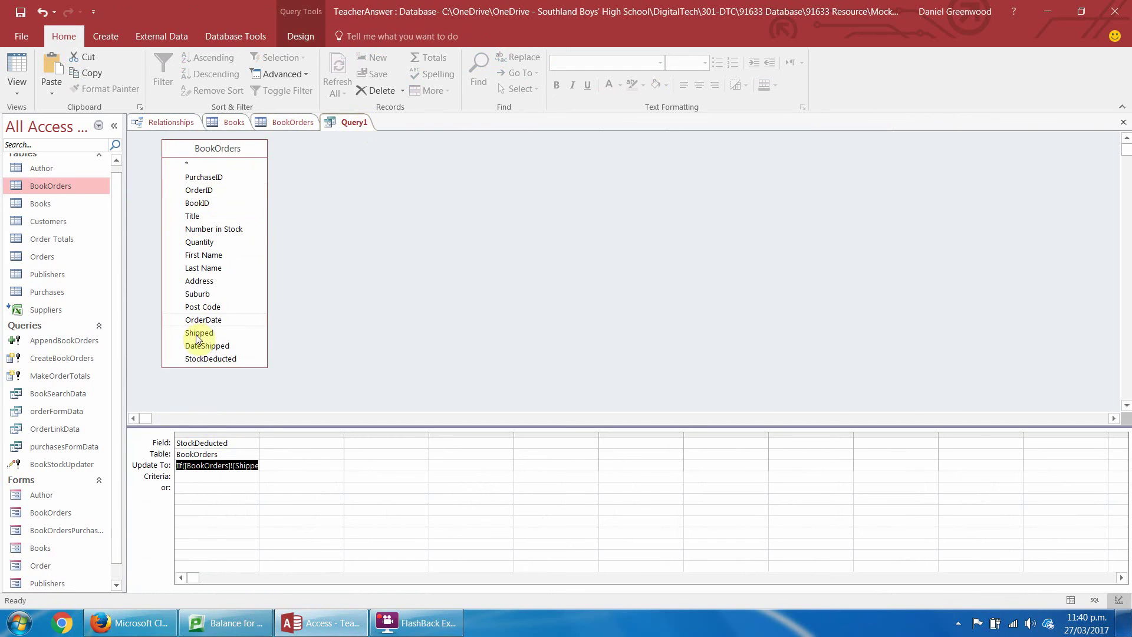
pyautogui.click(301, 36)
pyautogui.click(41, 74)
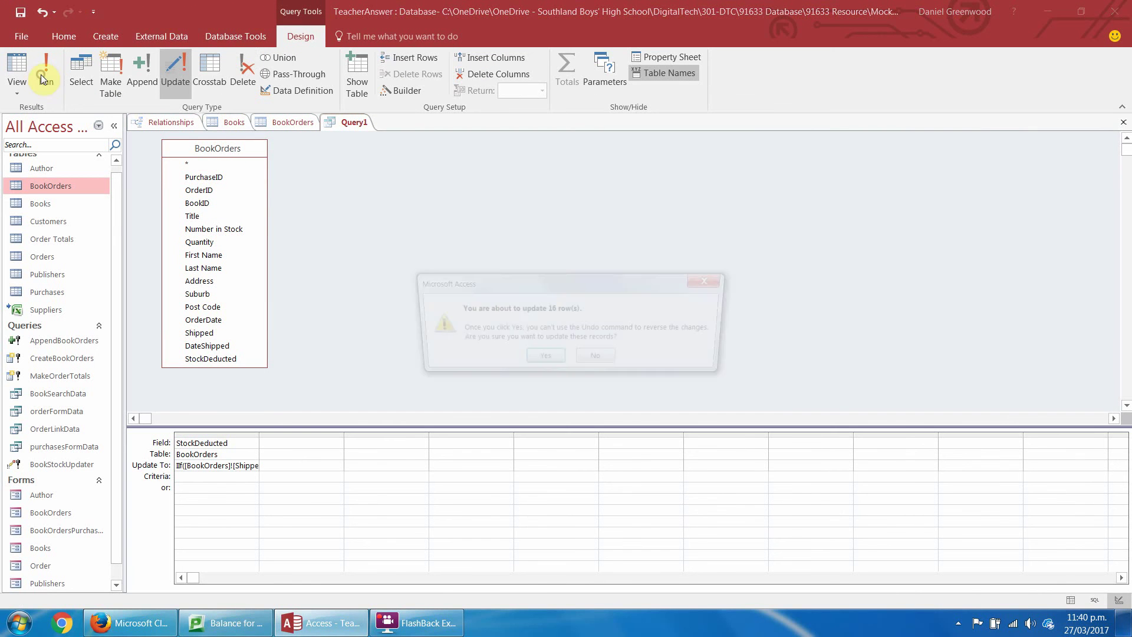
pyautogui.click(537, 359)
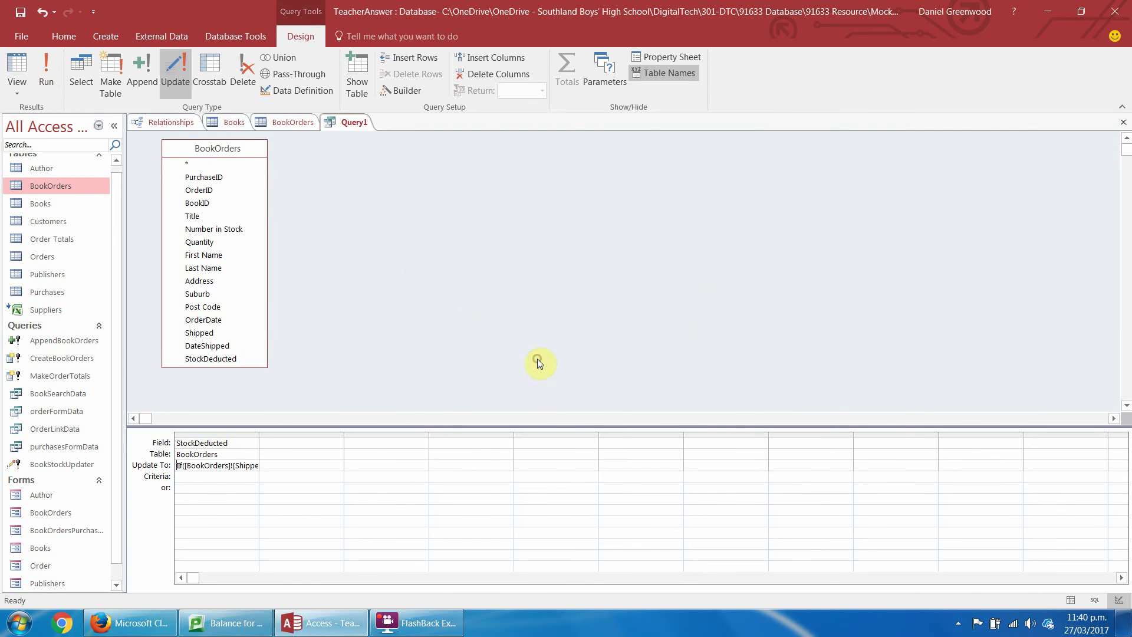
pyautogui.click(281, 125)
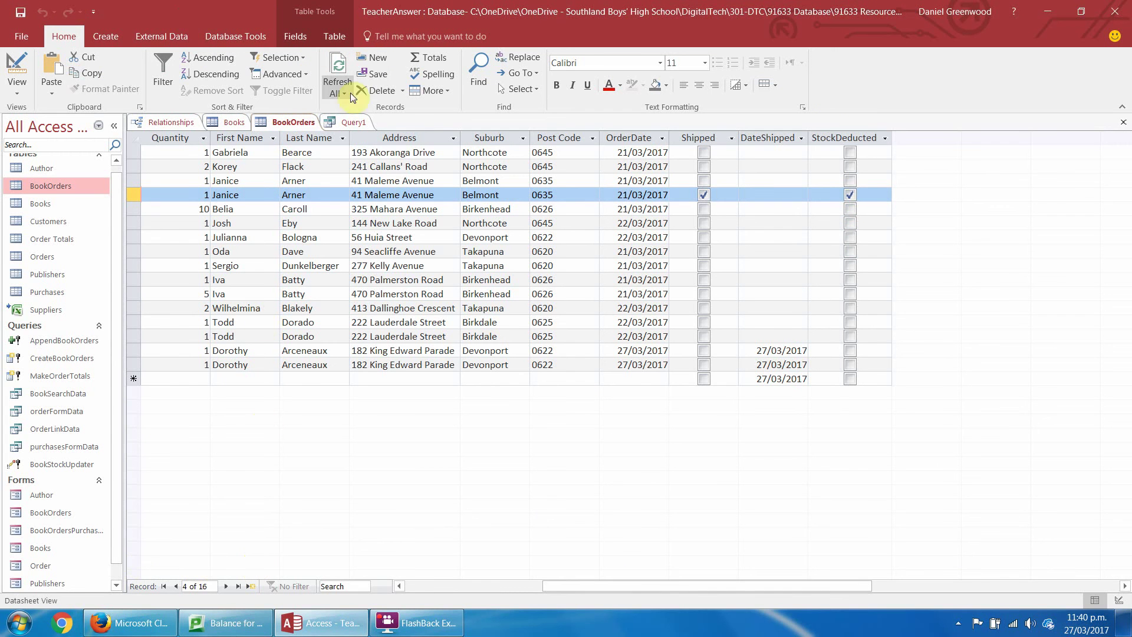
pyautogui.click(351, 122)
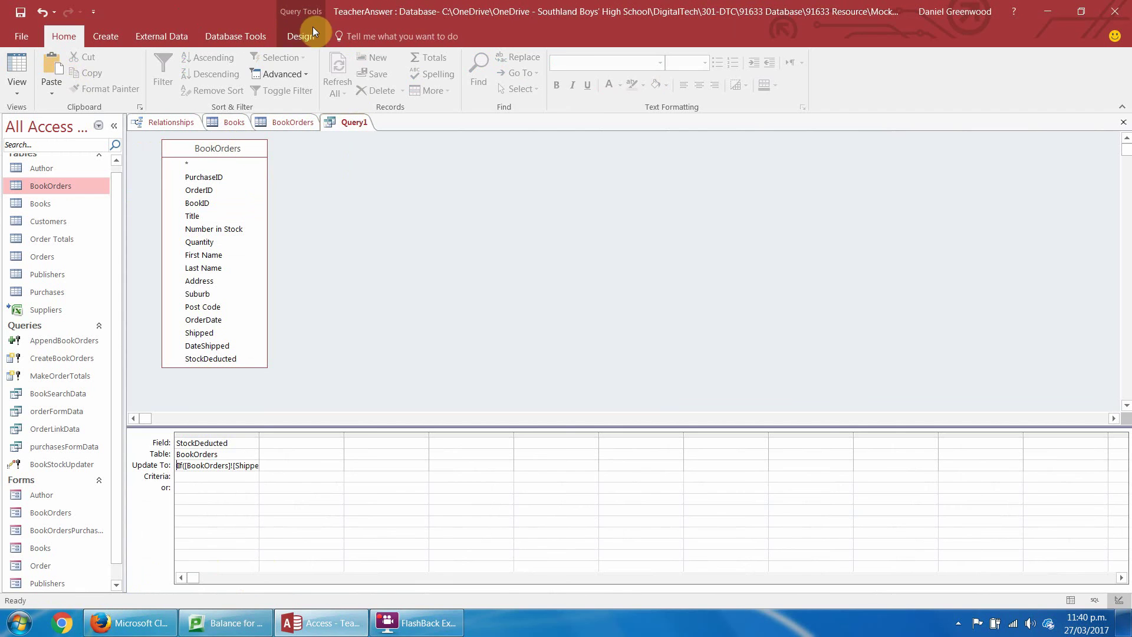
# Run the StockDeducted update query again, accept updating the records, and view the result in the BookOrders table
pyautogui.click(313, 33)
pyautogui.click(46, 72)
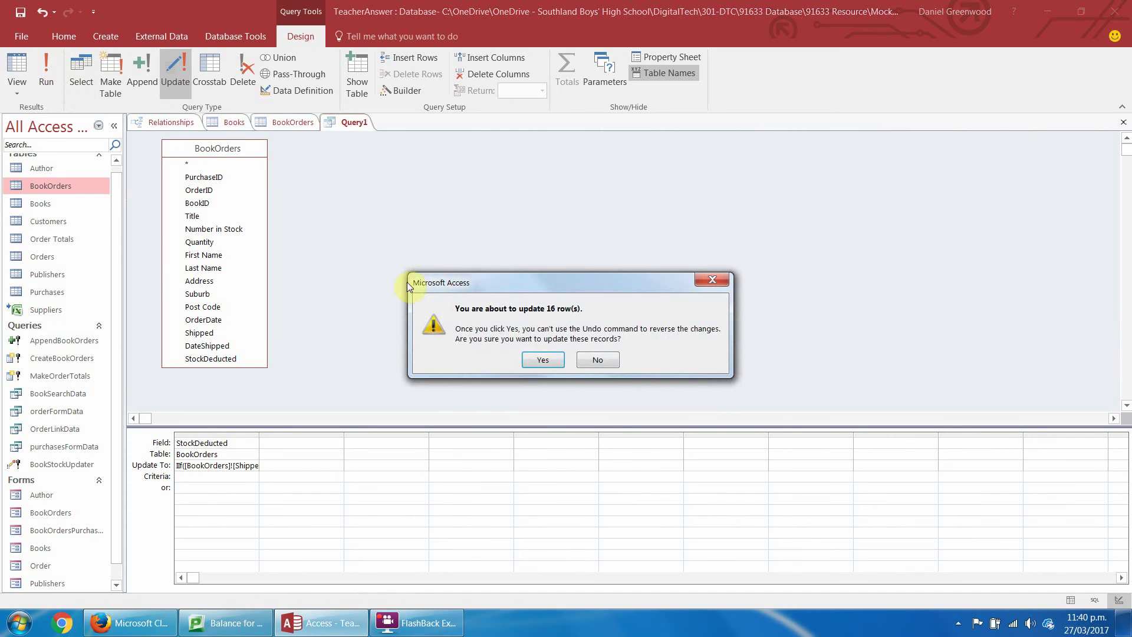
pyautogui.click(536, 359)
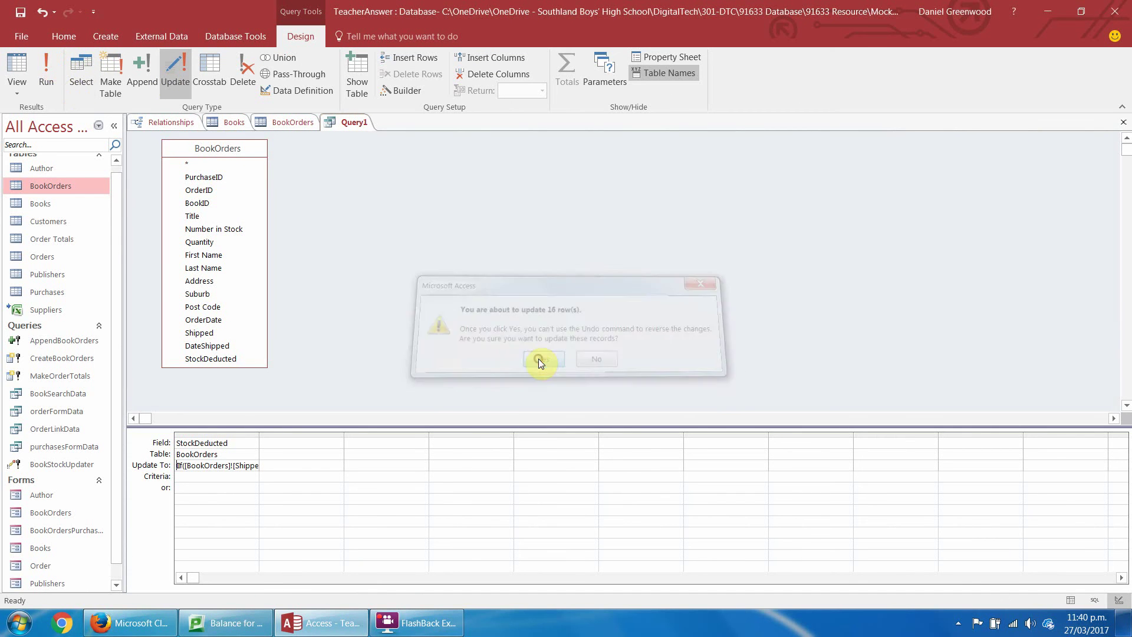
pyautogui.click(292, 122)
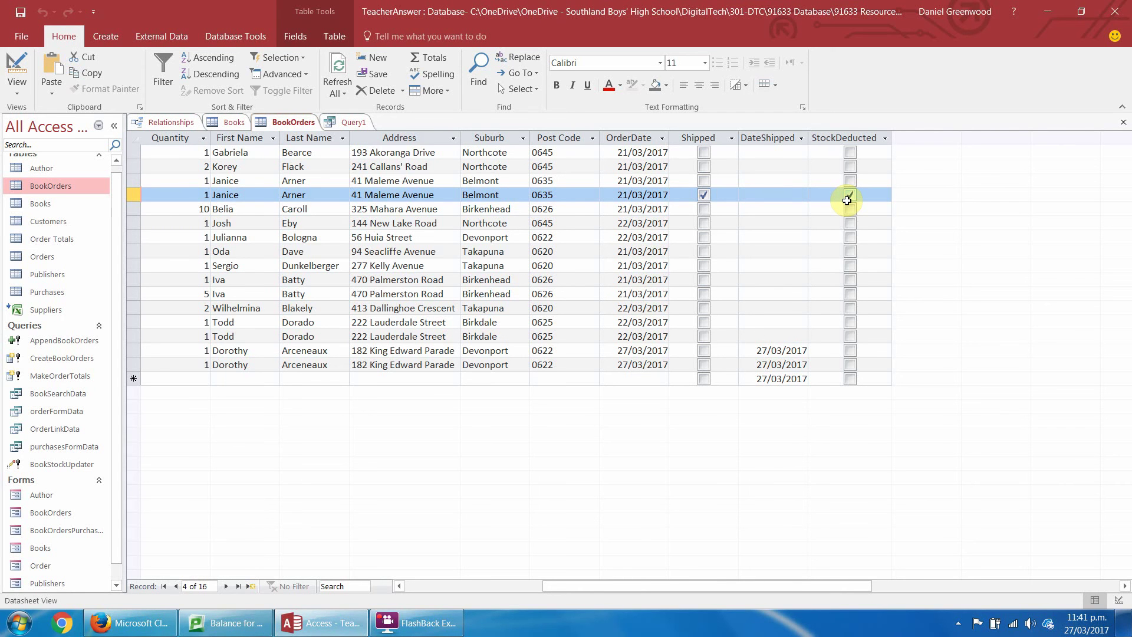
# Set DateShipped for the shipped Broken Soup order in BookOrders to today's date, 27/03/2017, with the date picker
pyautogui.click(769, 193)
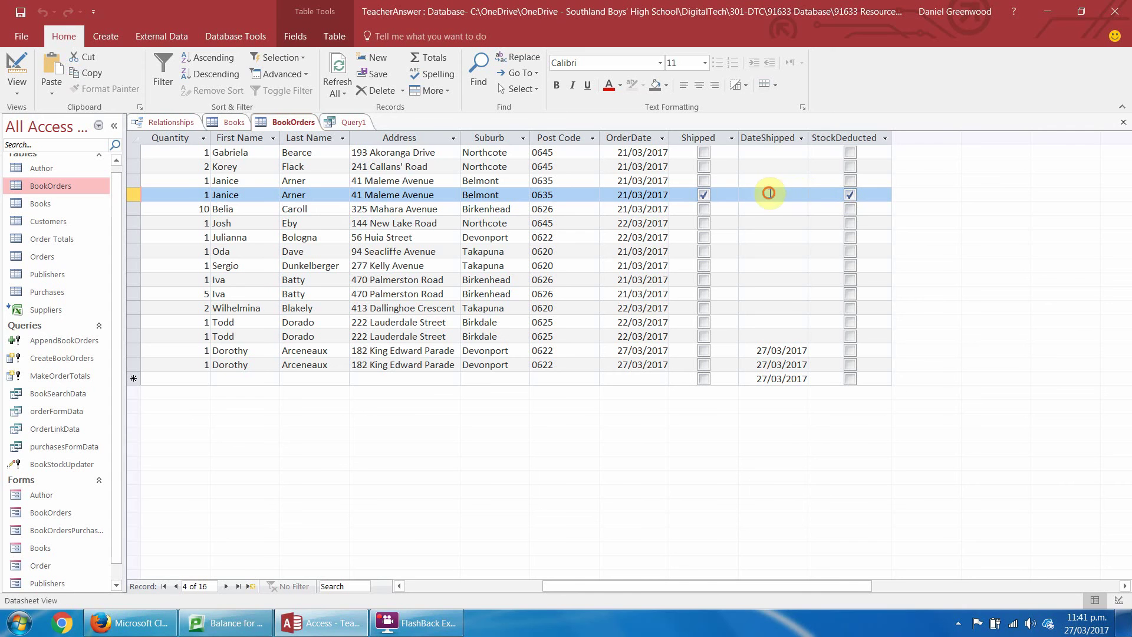
pyautogui.press('Tab')
pyautogui.click(770, 193)
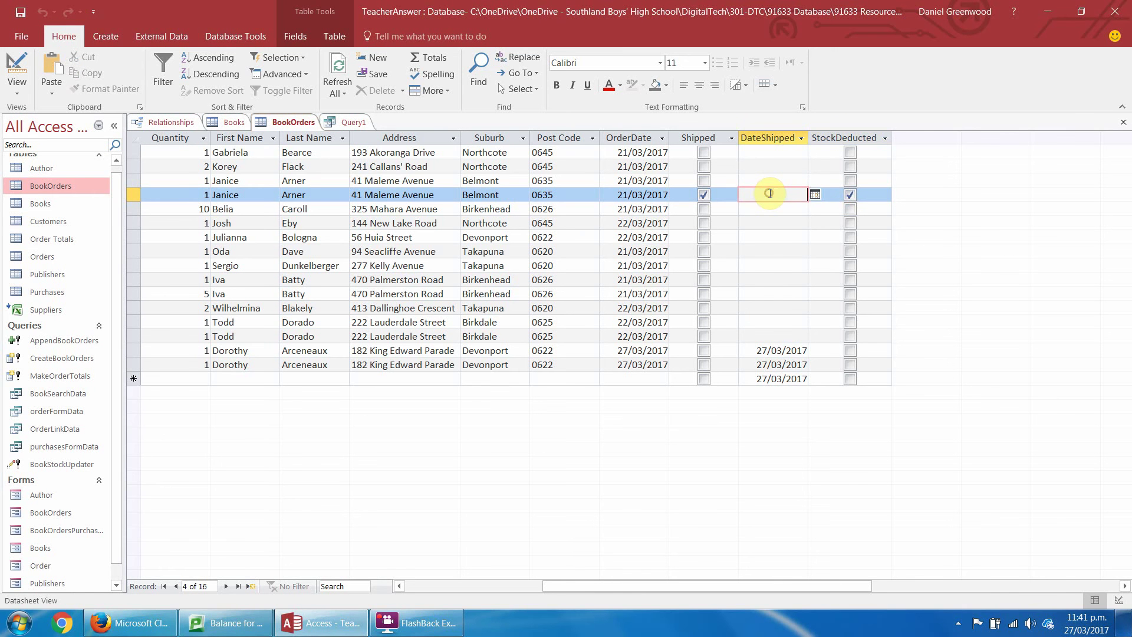
pyautogui.click(814, 194)
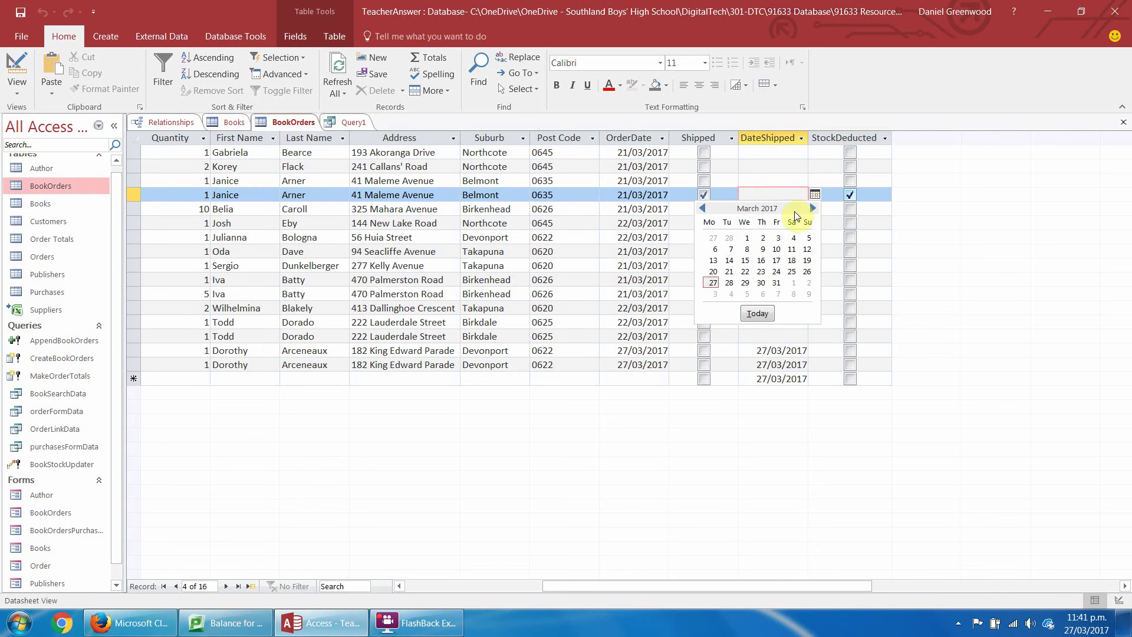
pyautogui.click(762, 313)
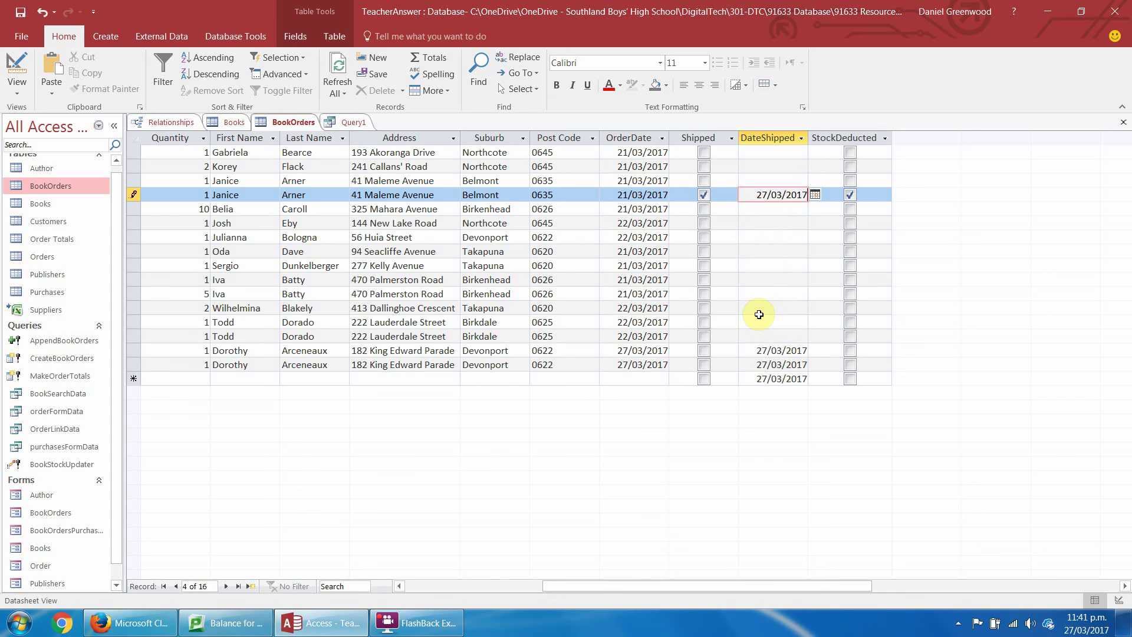
# Mark the BookOrders records with PurchaseID 1 to 3 and 5 to 9 as Shipped
pyautogui.click(704, 152)
pyautogui.click(703, 166)
pyautogui.click(704, 180)
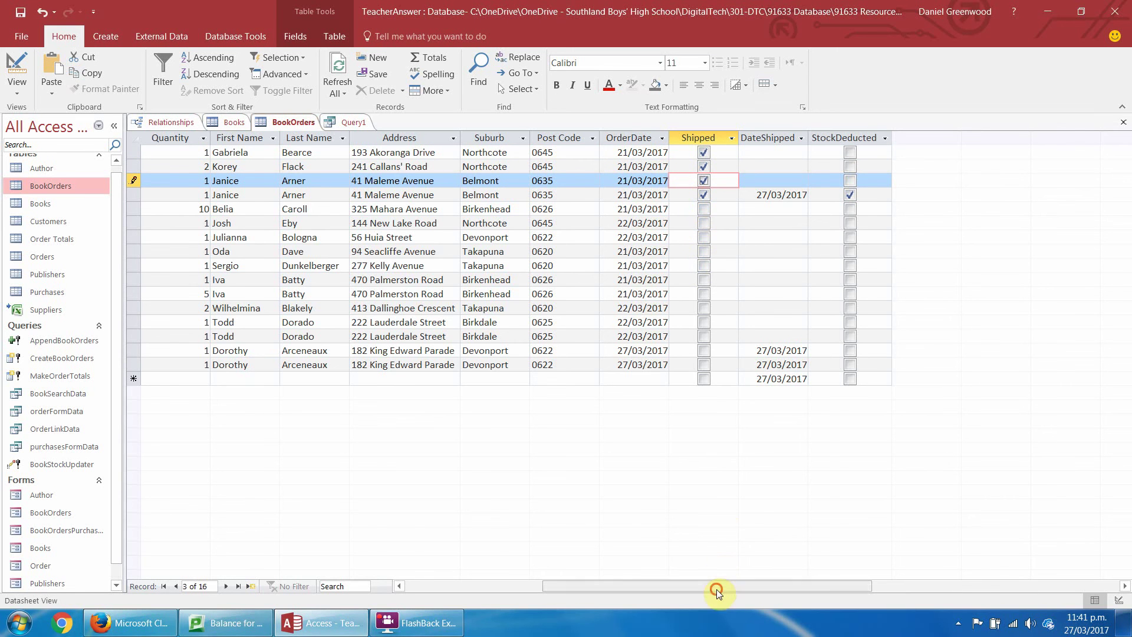
pyautogui.moveTo(716, 589); pyautogui.dragTo(670, 592)
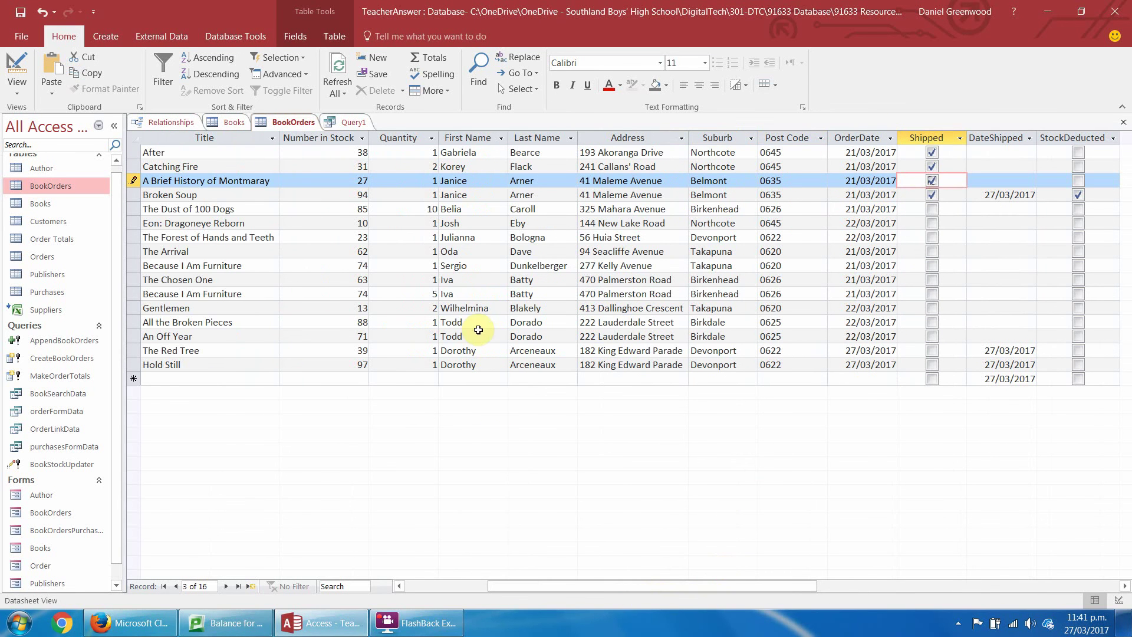
pyautogui.moveTo(511, 588); pyautogui.dragTo(417, 590)
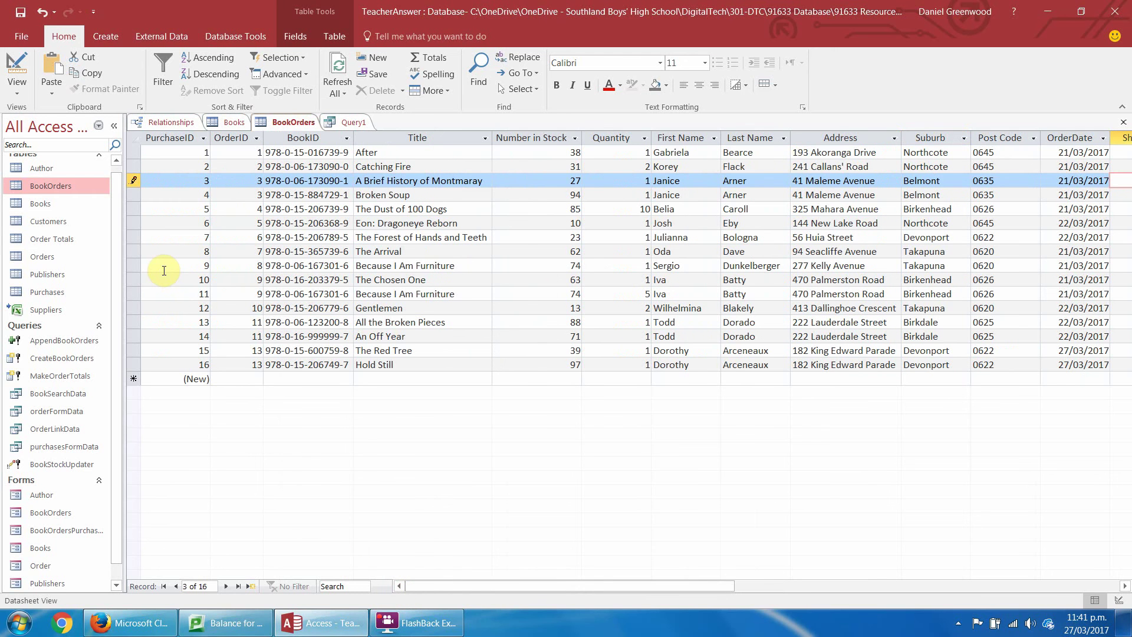
pyautogui.click(134, 280)
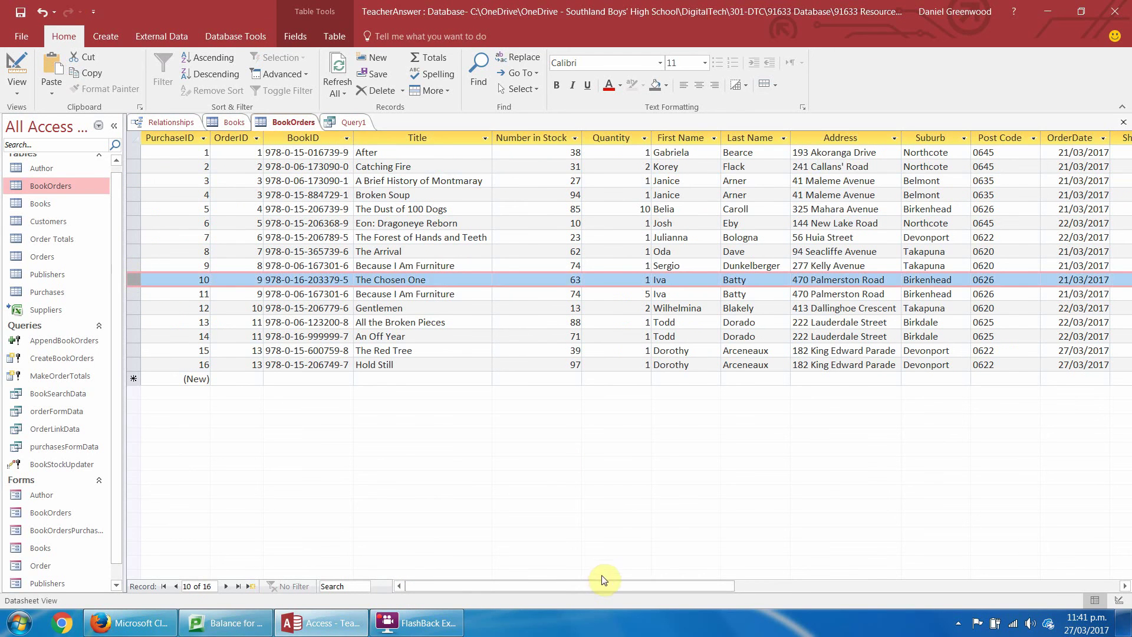
pyautogui.moveTo(607, 586); pyautogui.dragTo(706, 589)
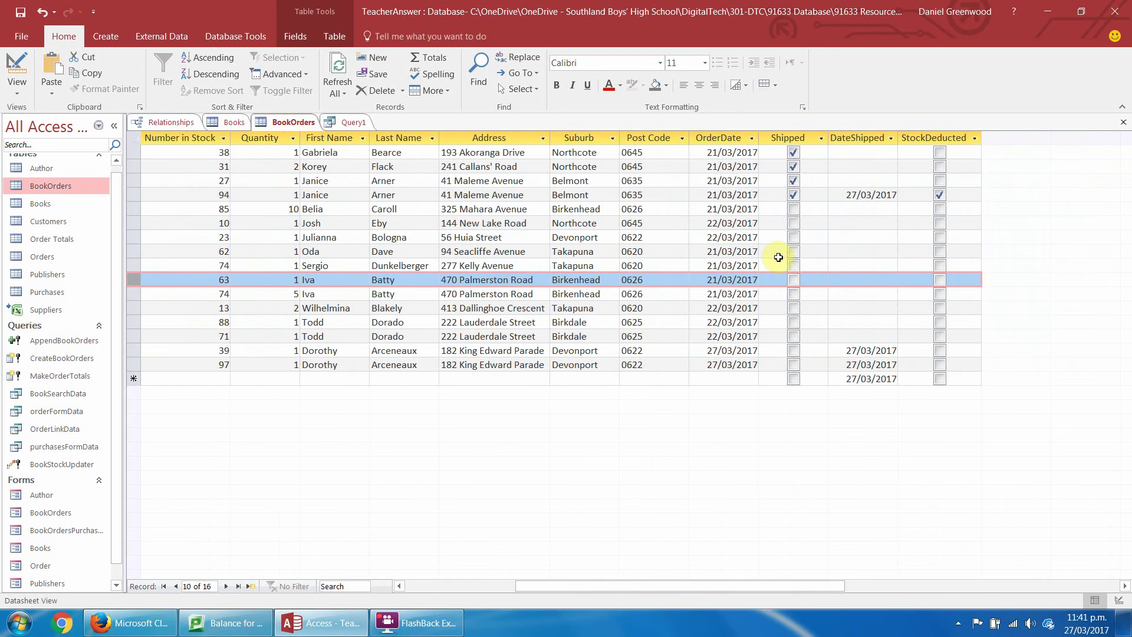
pyautogui.click(793, 209)
pyautogui.click(794, 222)
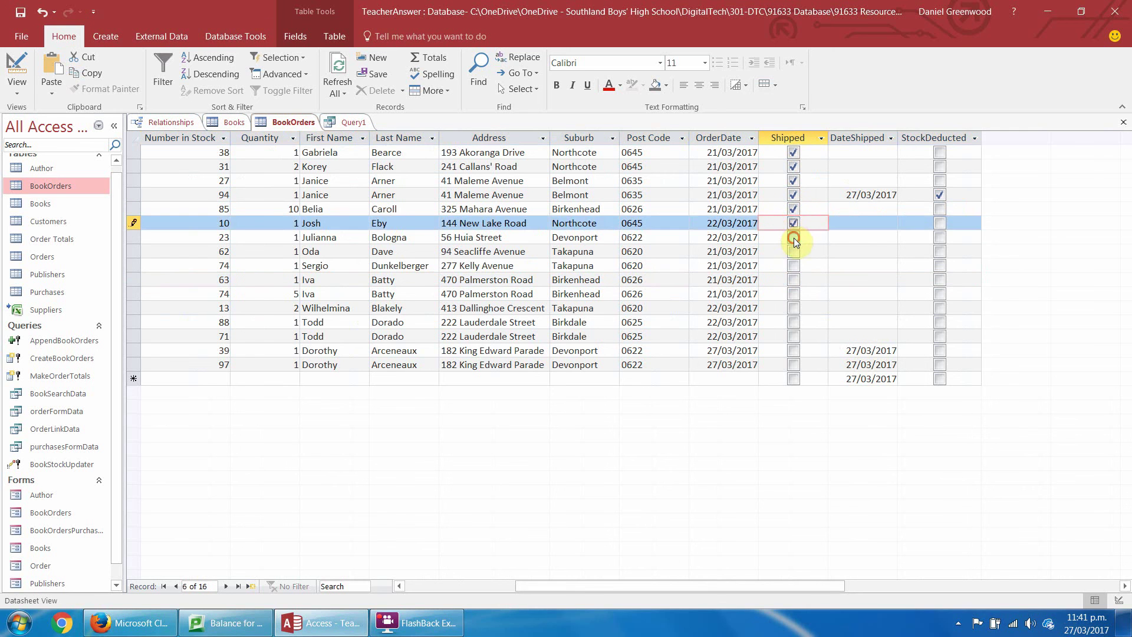
pyautogui.click(794, 237)
pyautogui.click(793, 251)
pyautogui.click(793, 266)
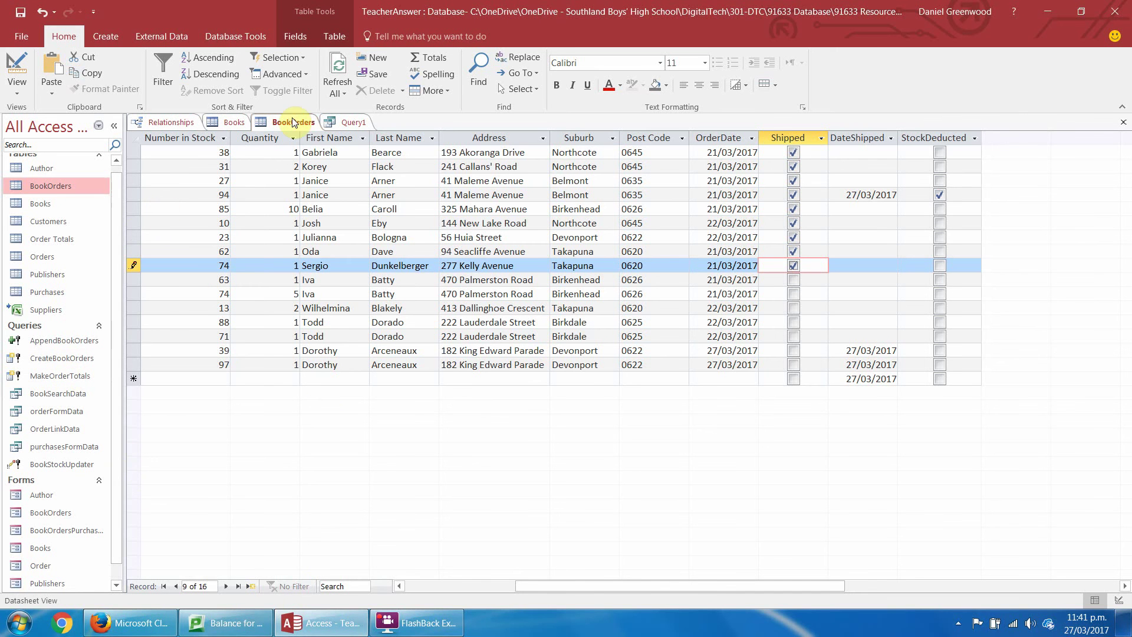
# Close the StockDeducted update query and save it as StockDeductedTickBoxUpdater
pyautogui.rightClick(344, 122)
pyautogui.click(379, 151)
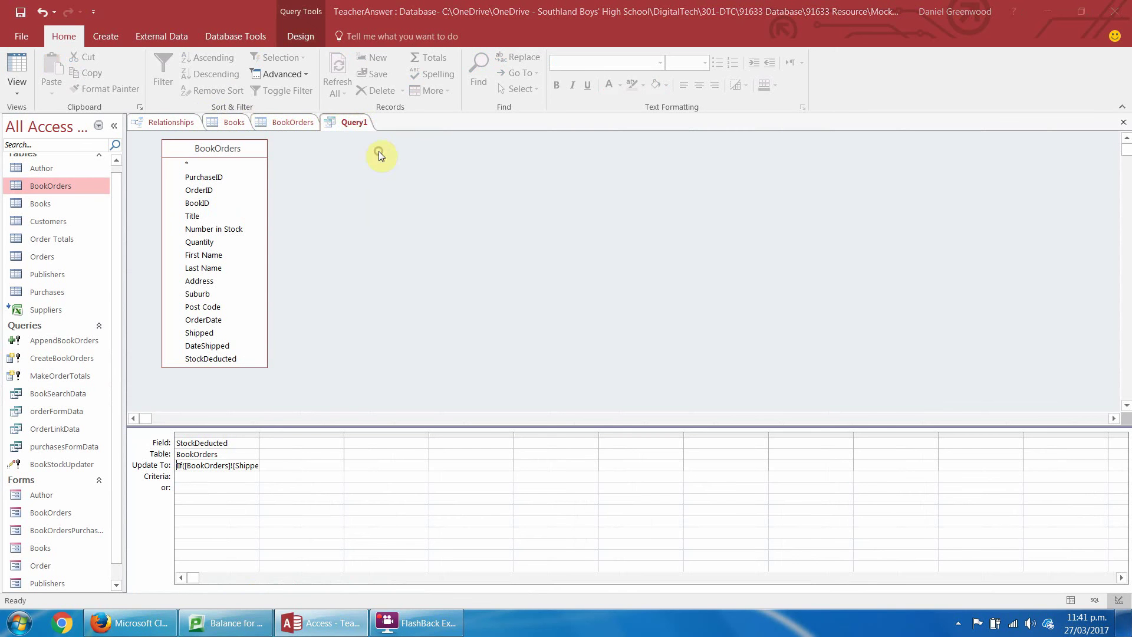
pyautogui.click(512, 351)
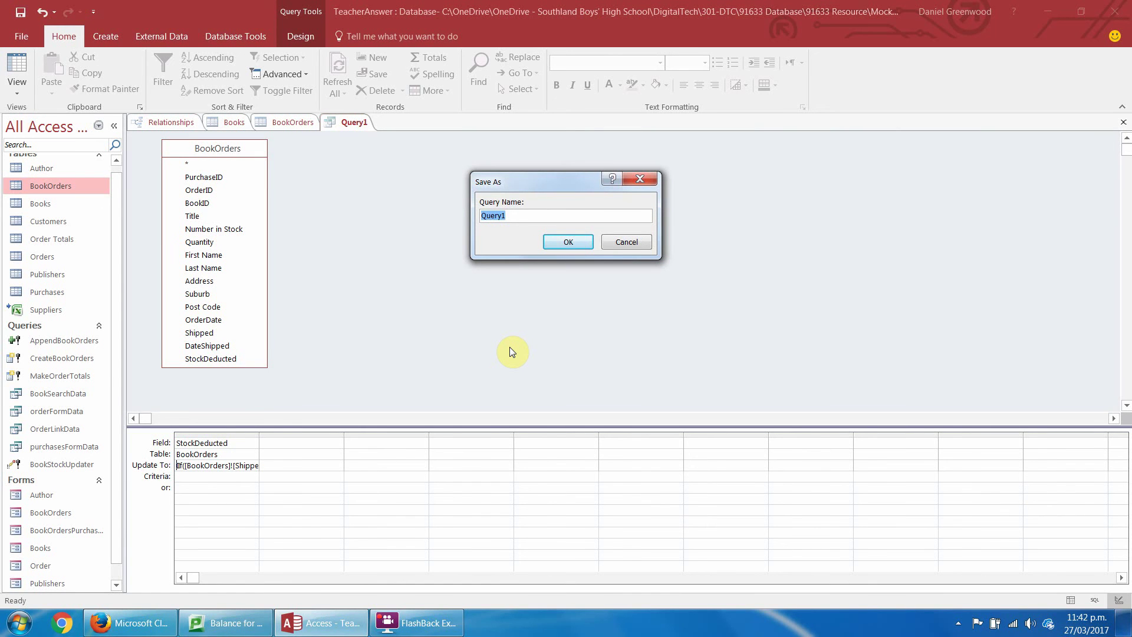
pyautogui.write('StockDeduted')
pyautogui.press('BackSpace')
pyautogui.press('BackSpace')
pyautogui.press('BackSpace')
pyautogui.press('BackSpace')
pyautogui.press('BackSpace')
pyautogui.write('ductedTickBoxUpdater')
pyautogui.press('Return')
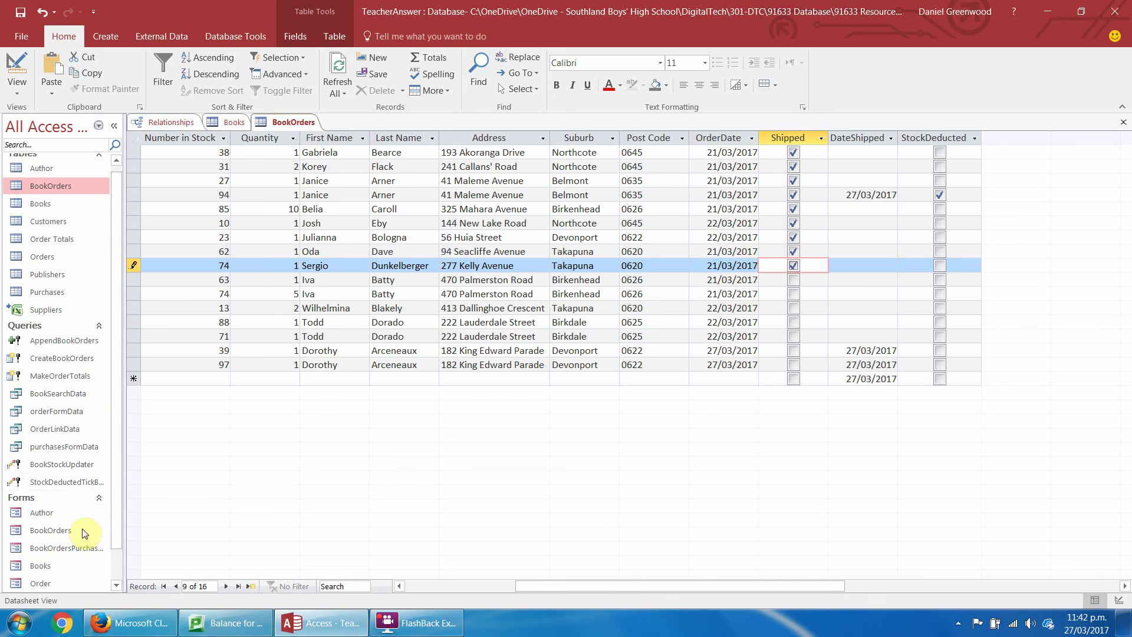
# Open the BookOrders form and switch it to Design View
pyautogui.scroll(-1, 119, 474)
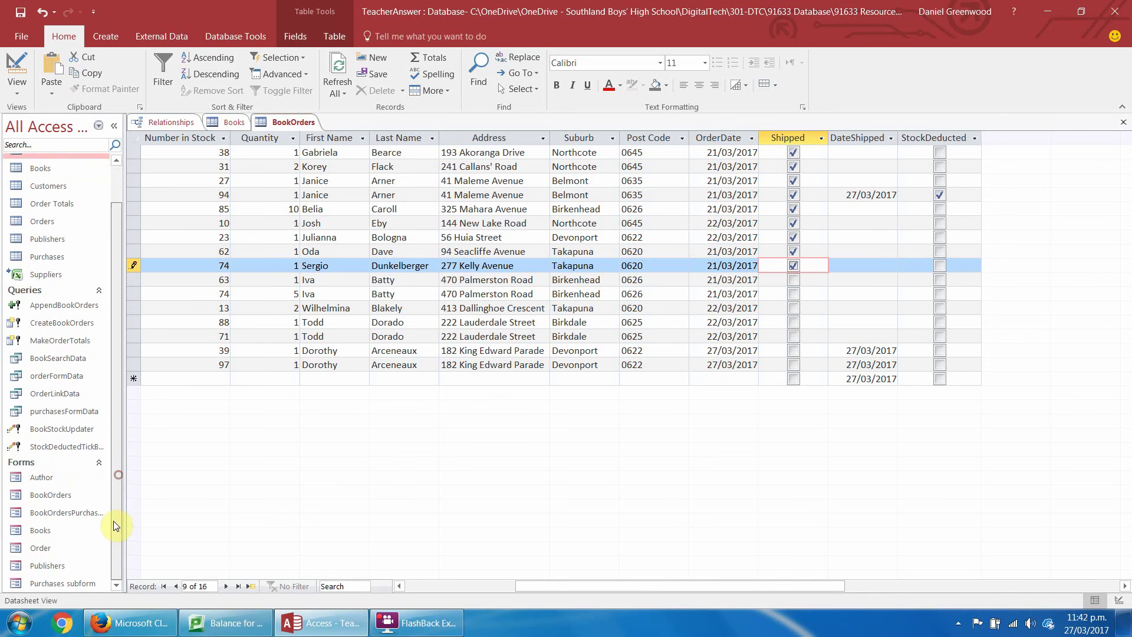
pyautogui.doubleClick(53, 496)
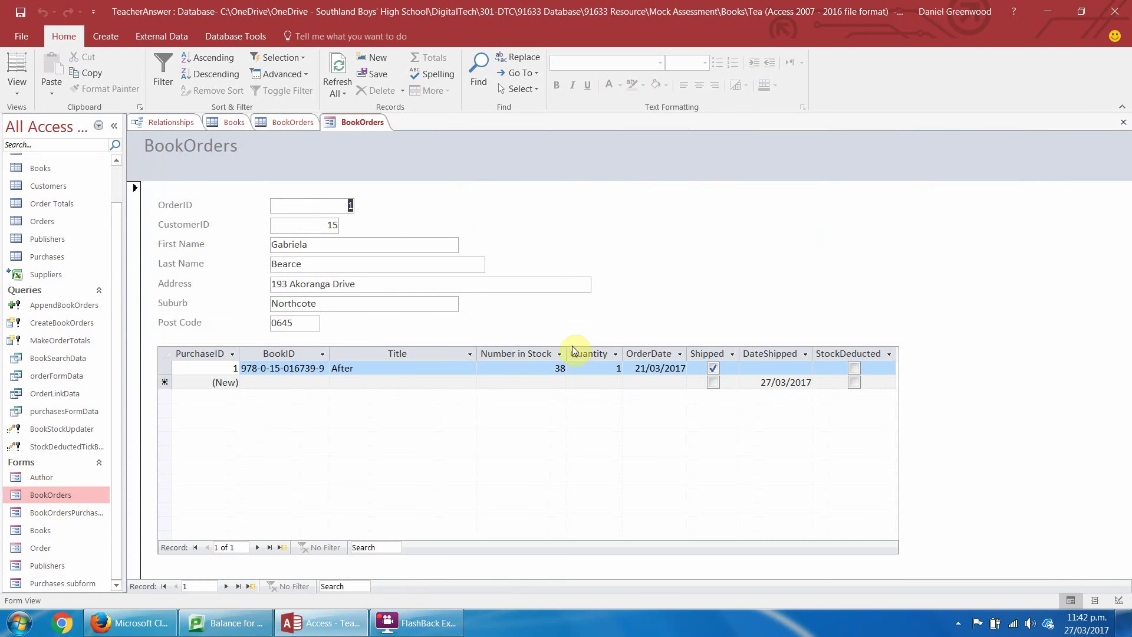
pyautogui.click(23, 94)
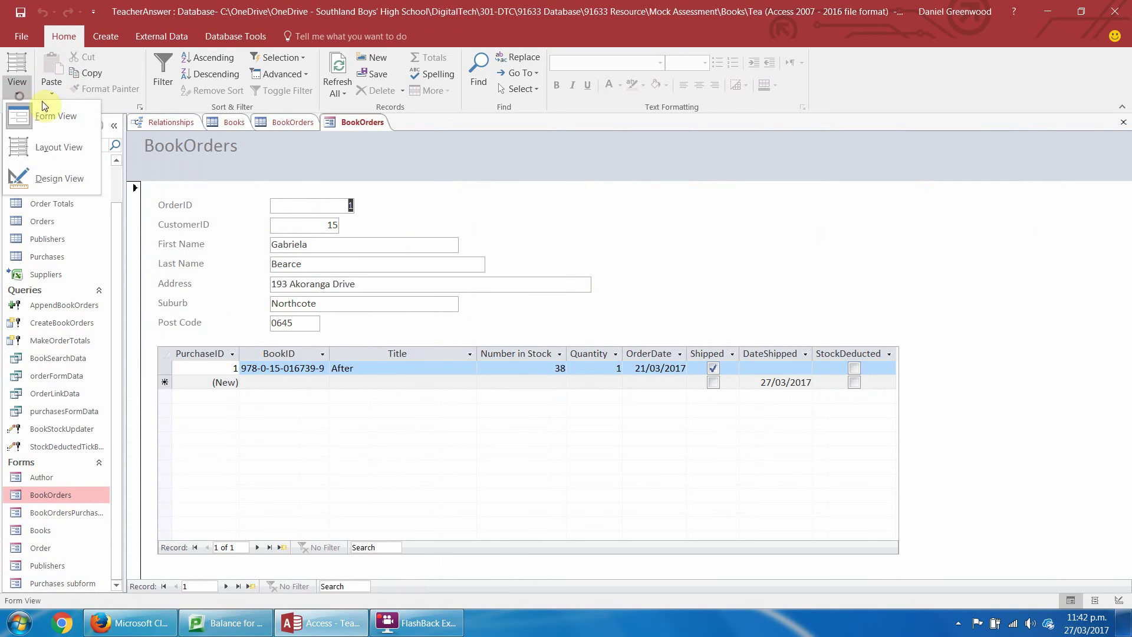
pyautogui.click(32, 175)
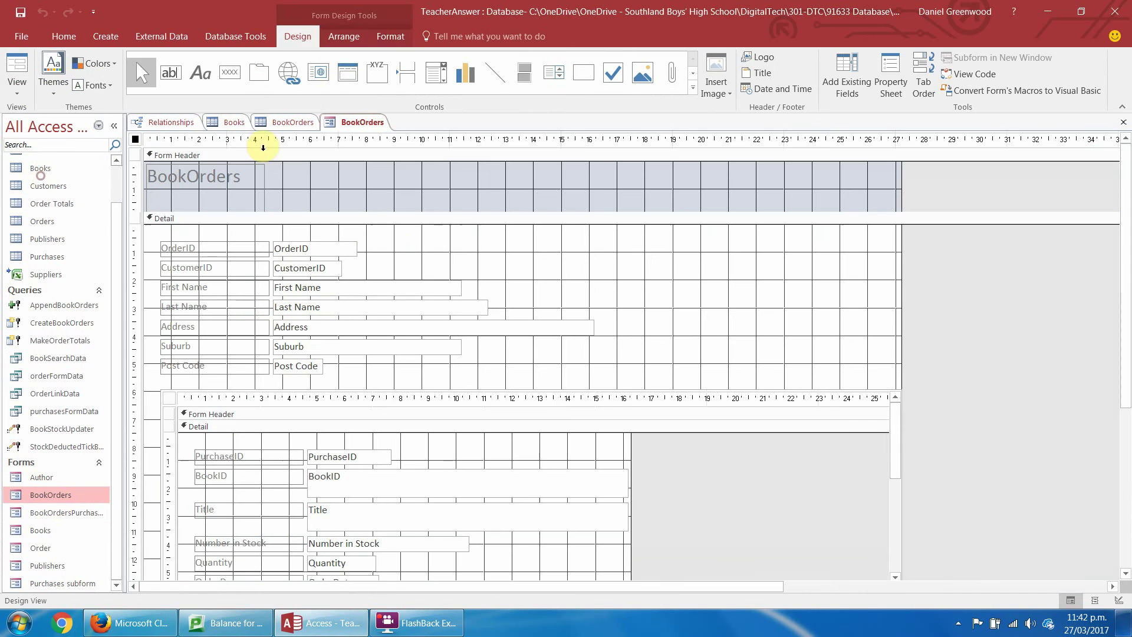
# Add a command button in the form's Detail section above the subform's right end, set to run the BookStockUpdater query
pyautogui.click(230, 72)
pyautogui.click(764, 361)
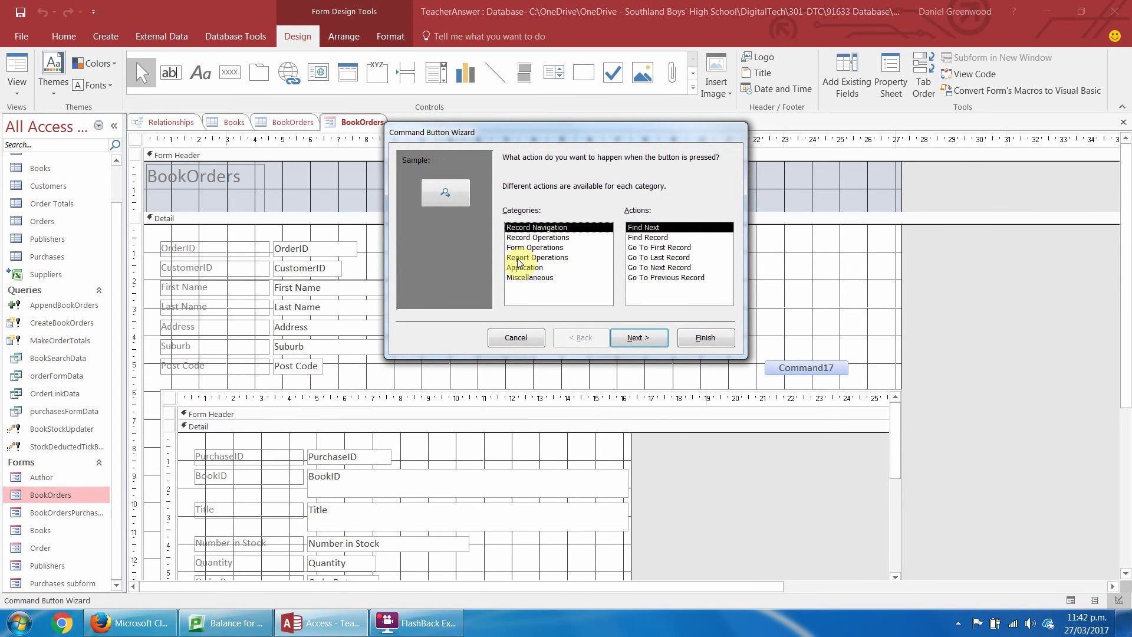
pyautogui.click(516, 277)
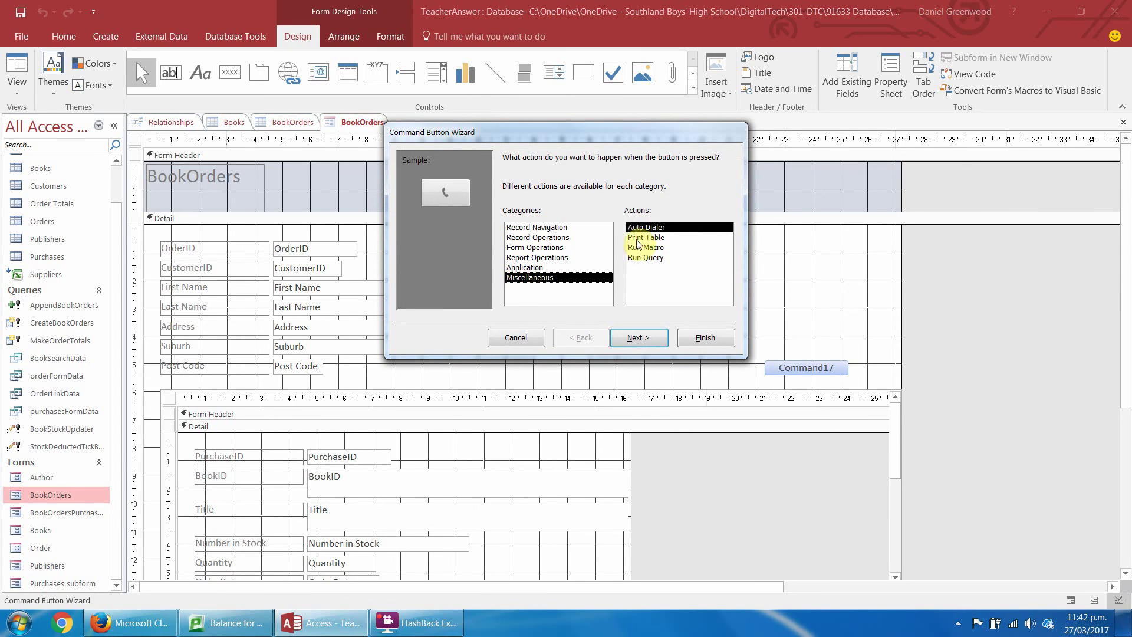
pyautogui.click(632, 259)
pyautogui.click(635, 338)
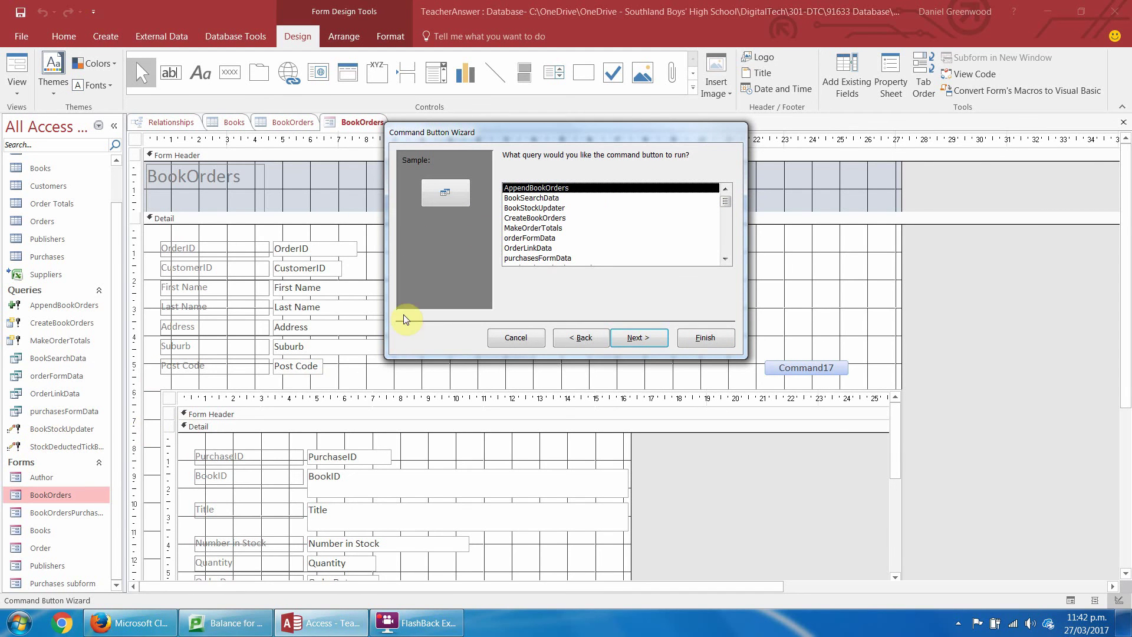
pyautogui.click(518, 209)
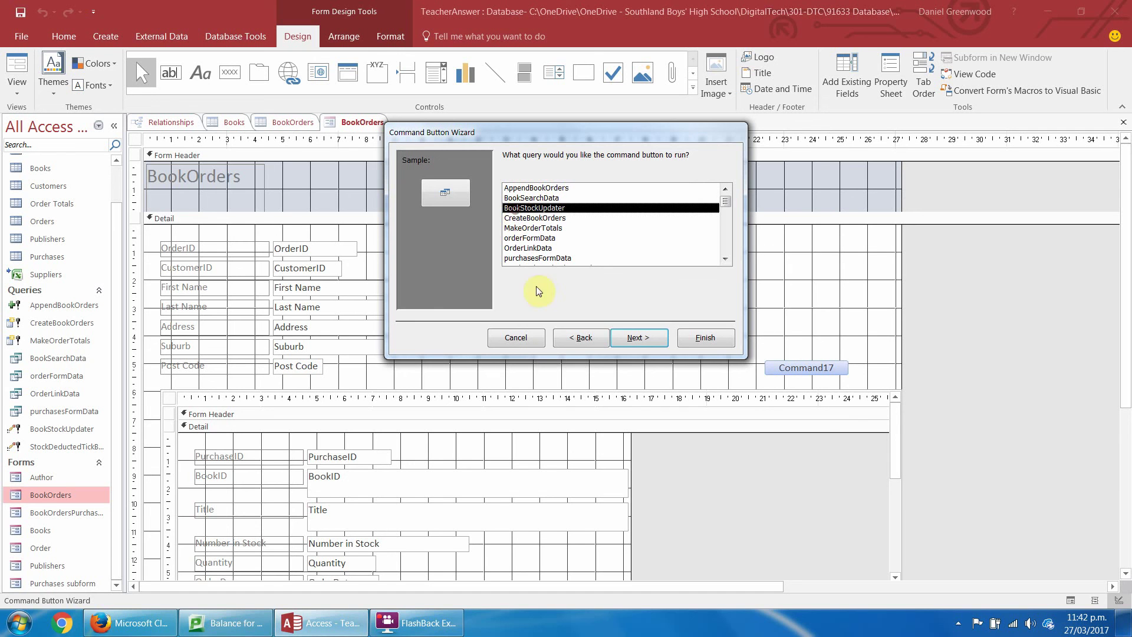
pyautogui.click(632, 341)
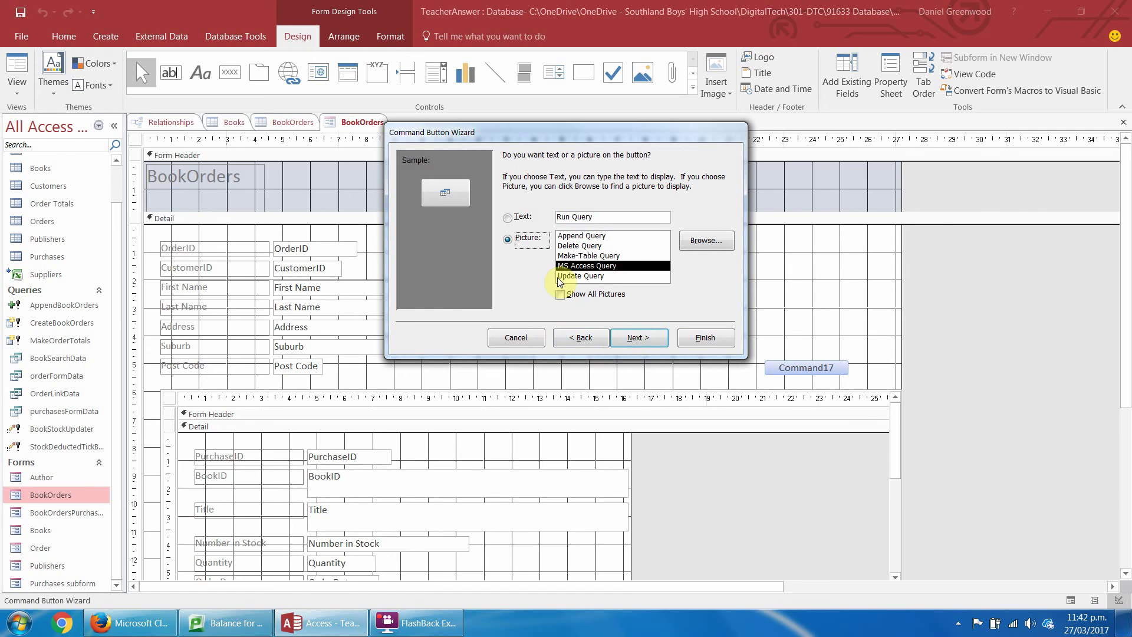
# Give the command button the text Deduct Stock, name it DeductStock, and finish the wizard
pyautogui.click(507, 217)
pyautogui.click(597, 218)
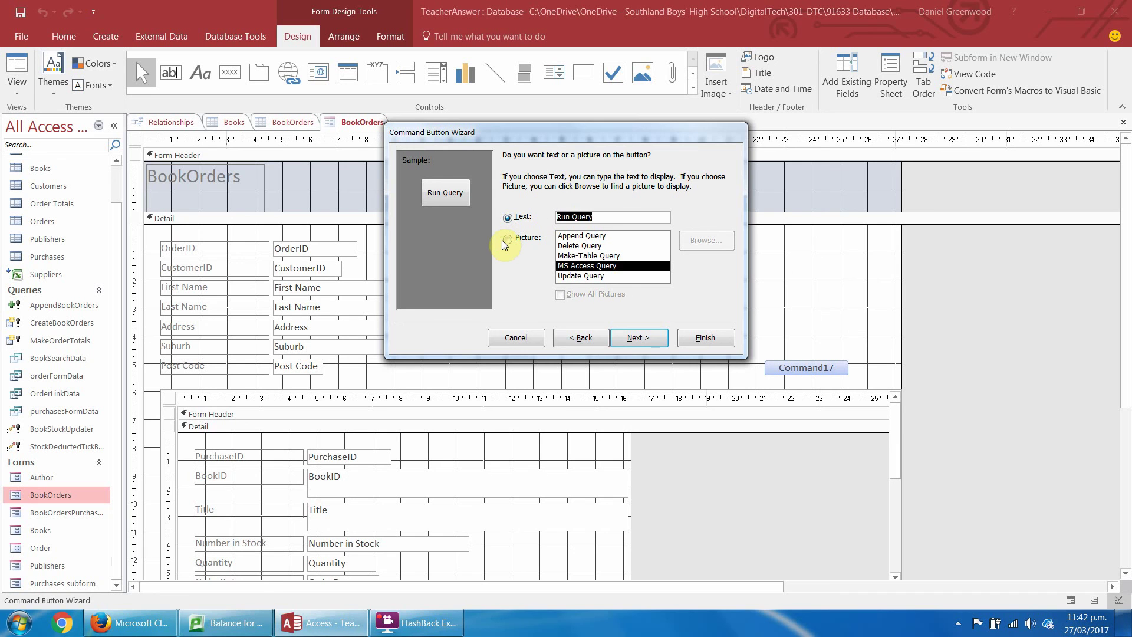
pyautogui.write('De')
pyautogui.write('cu')
pyautogui.press('BackSpace')
pyautogui.press('BackSpace')
pyautogui.write('duct Stock')
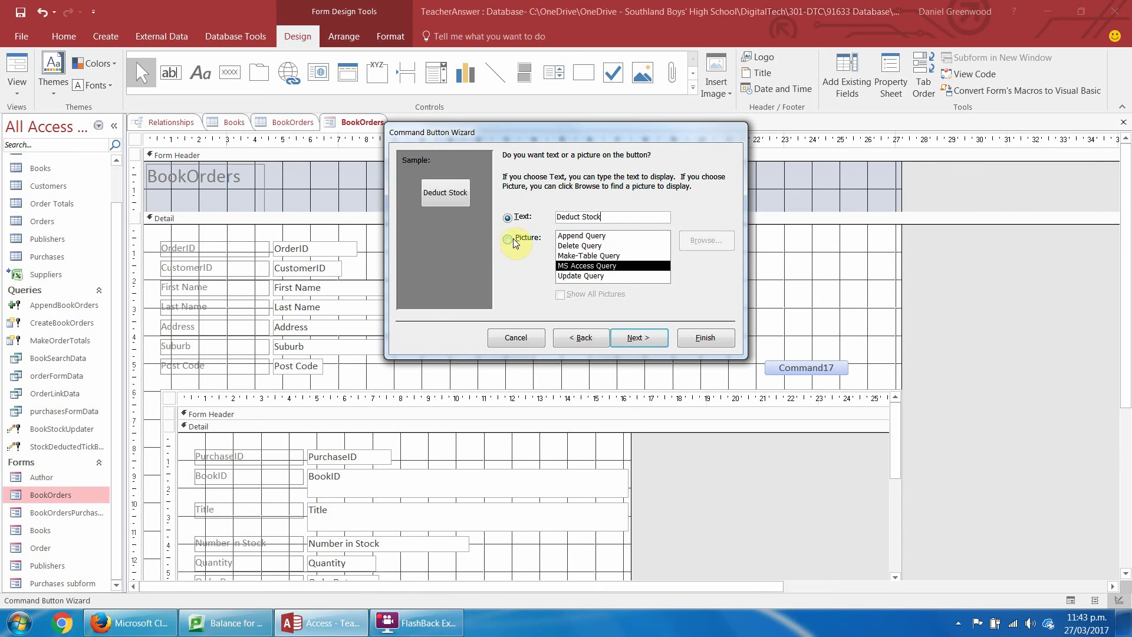
pyautogui.click(648, 344)
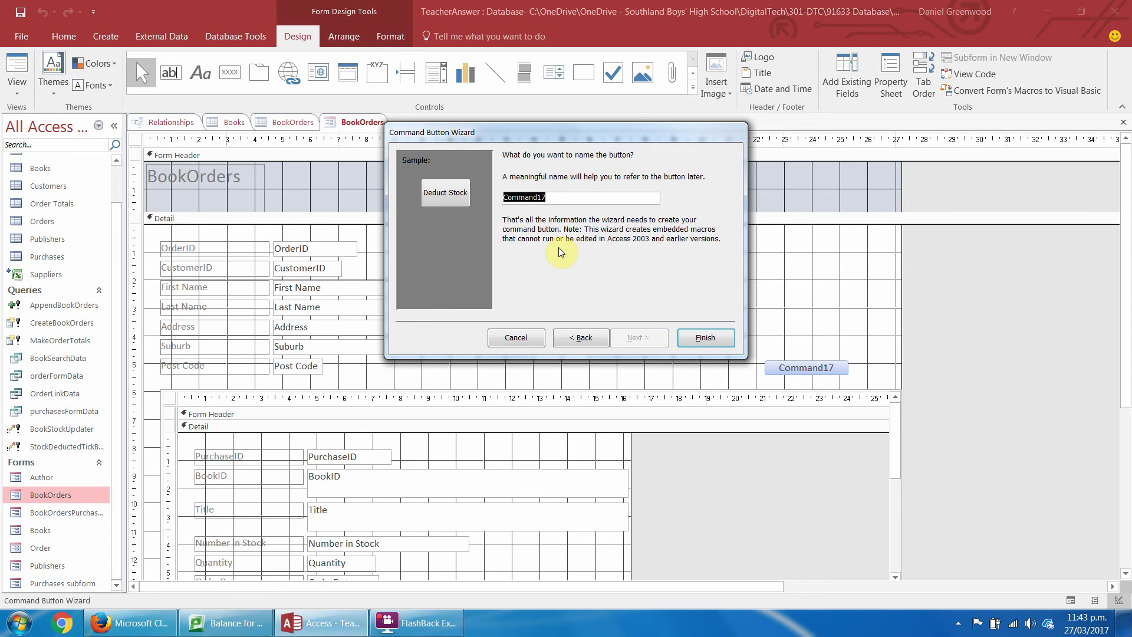
pyautogui.write('DeductStock')
pyautogui.click(692, 337)
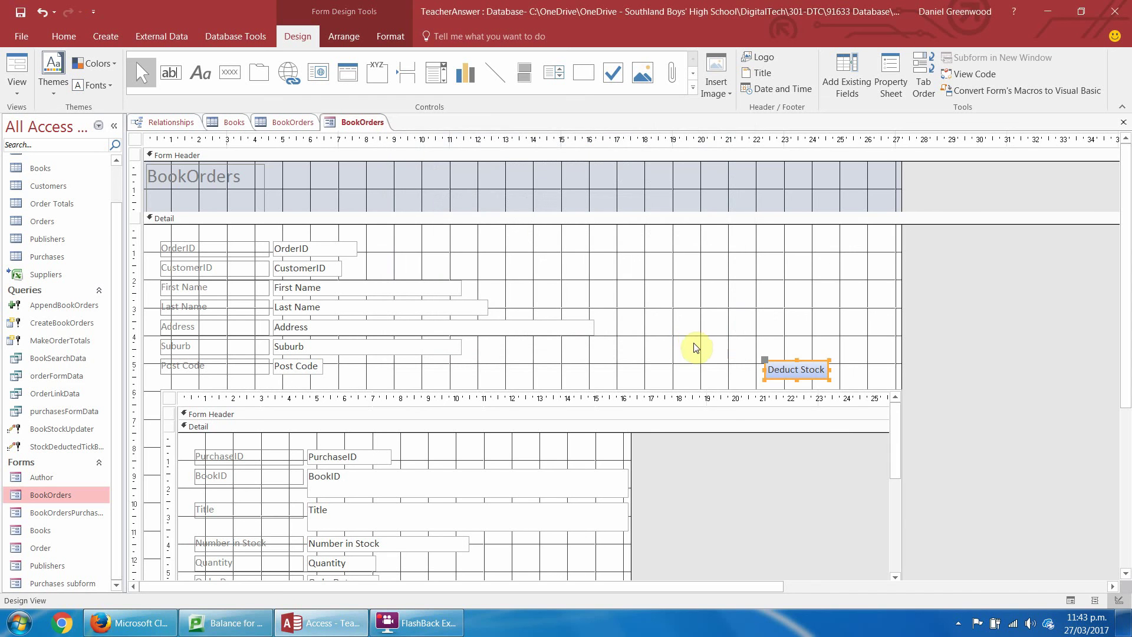
# Open the Deduct Stock button's On Click macro and add a Refresh menu command ahead of the OpenQuery action
pyautogui.rightClick(812, 369)
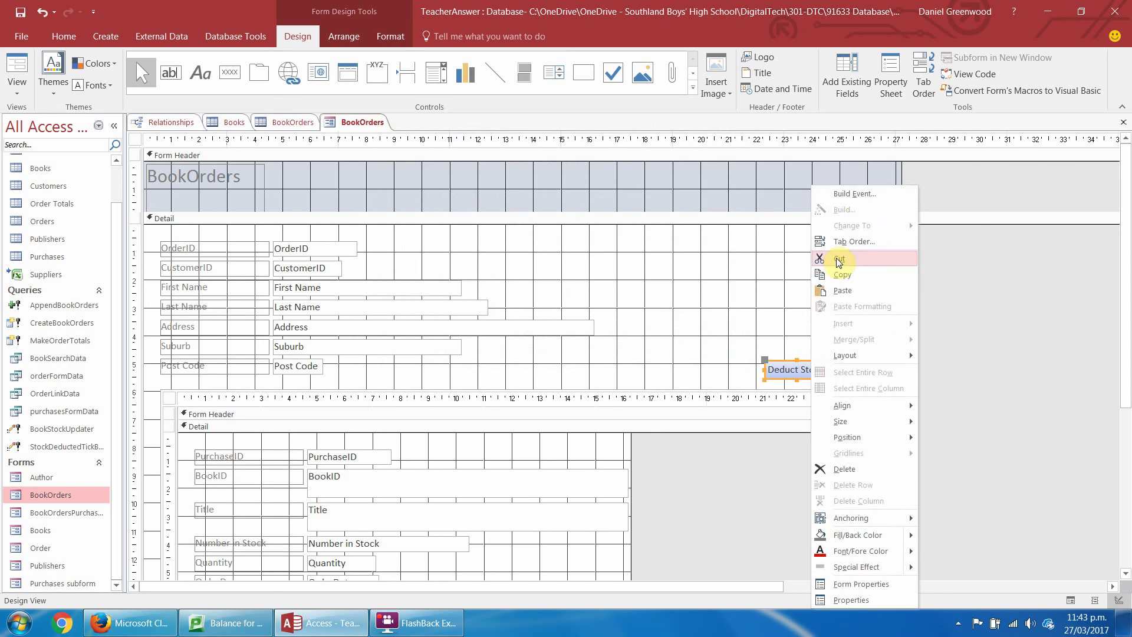
pyautogui.click(856, 193)
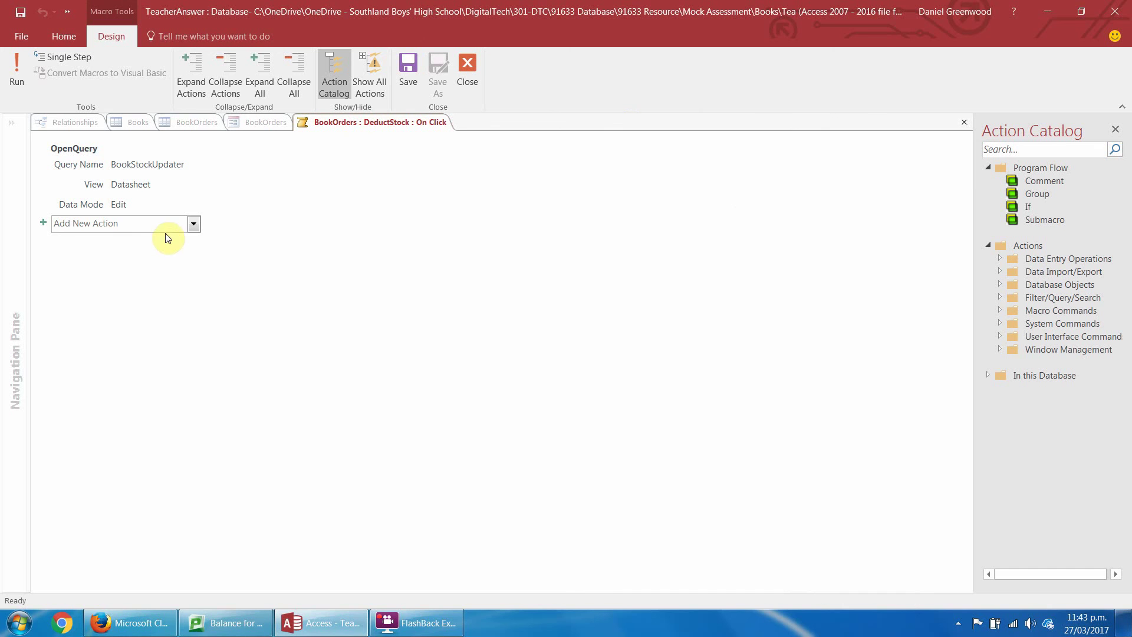
pyautogui.click(181, 224)
pyautogui.click(193, 225)
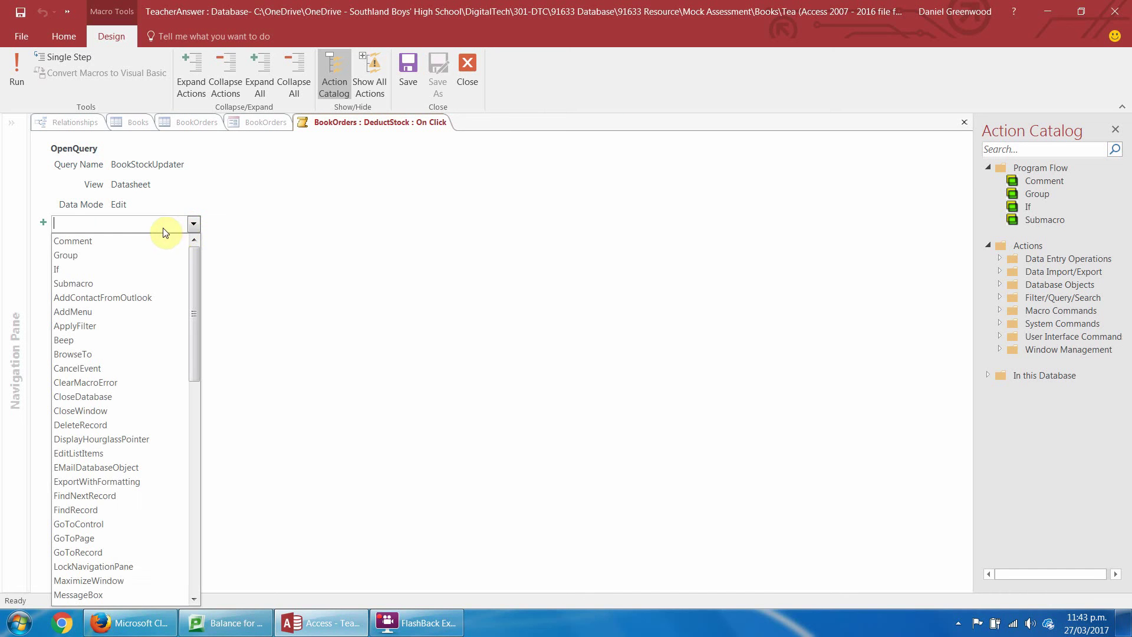
pyautogui.write('Redo')
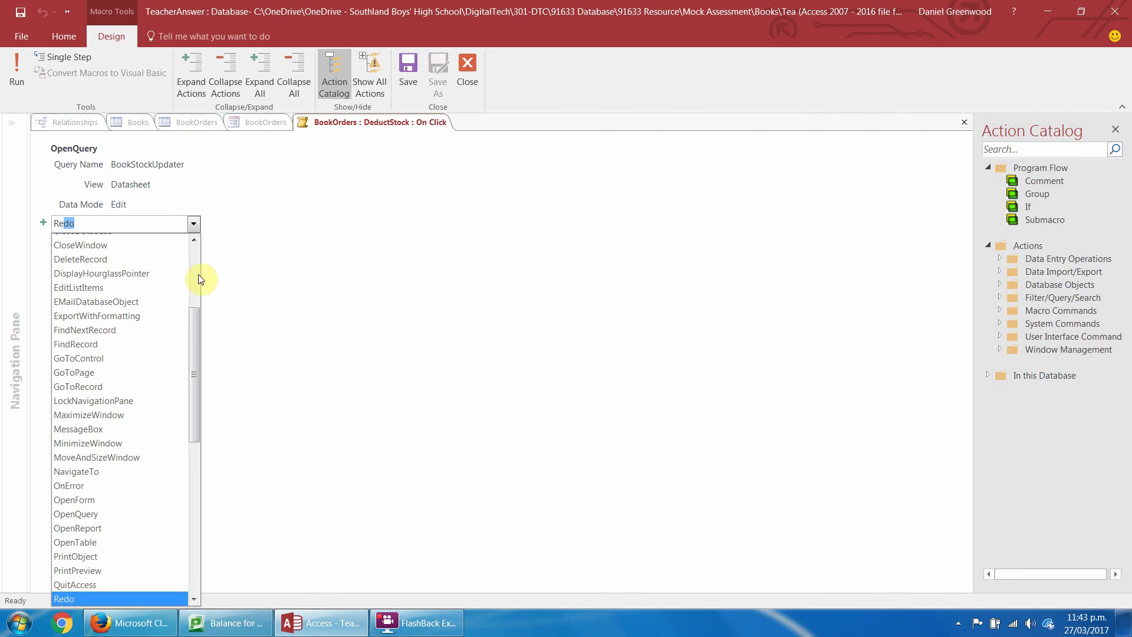
pyautogui.moveTo(194, 327); pyautogui.dragTo(200, 259)
pyautogui.write('fresh')
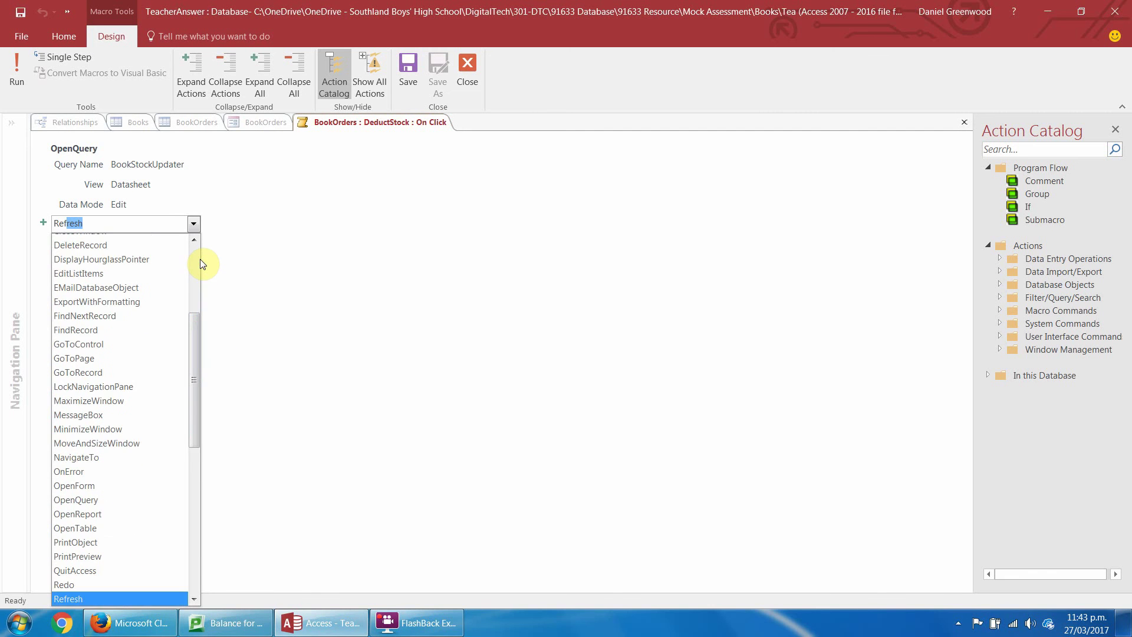
pyautogui.press('Return')
pyautogui.moveTo(112, 225); pyautogui.dragTo(107, 151)
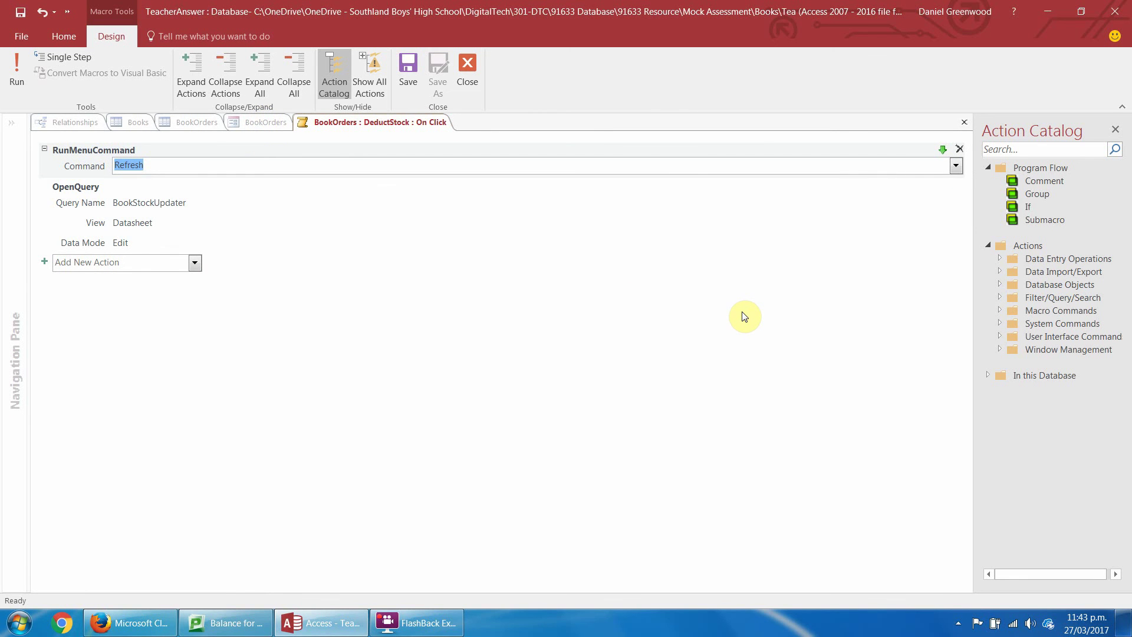
# Duplicate the macro's OpenQuery action and set the copy's query name to StockDeductedTickBoxUpdater
pyautogui.click(164, 267)
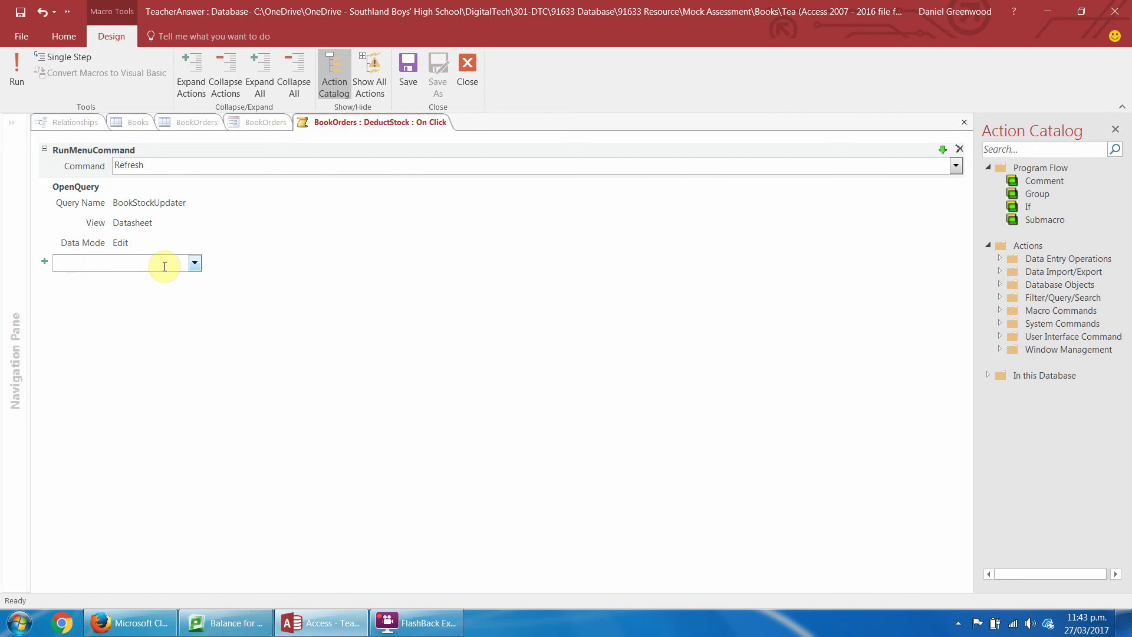
pyautogui.click(194, 264)
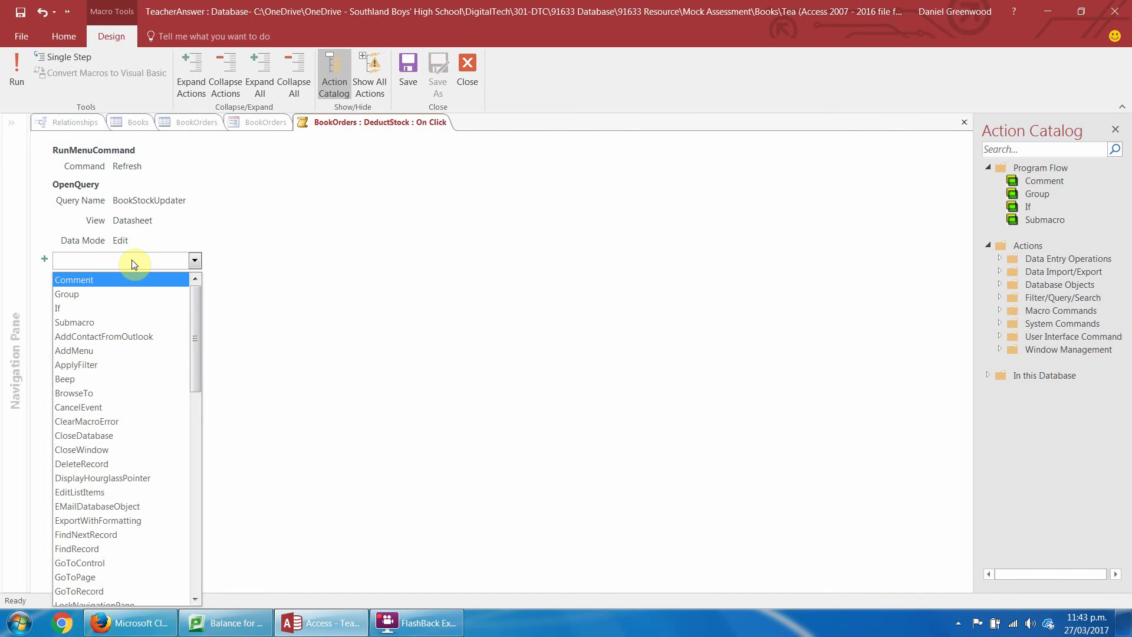
pyautogui.click(76, 186)
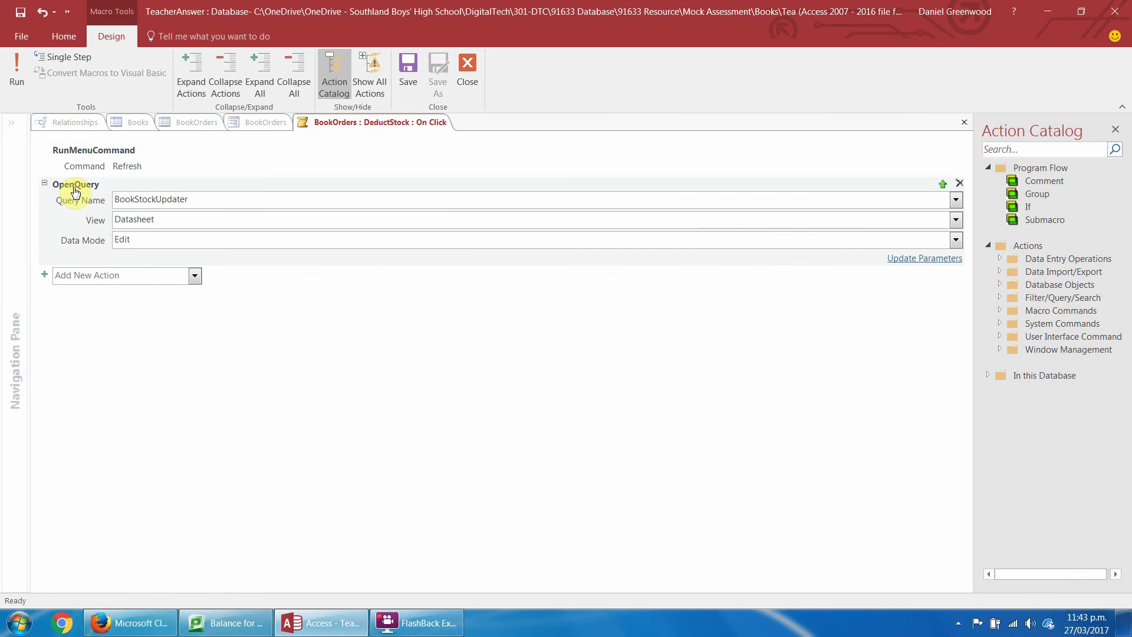
pyautogui.rightClick(75, 188)
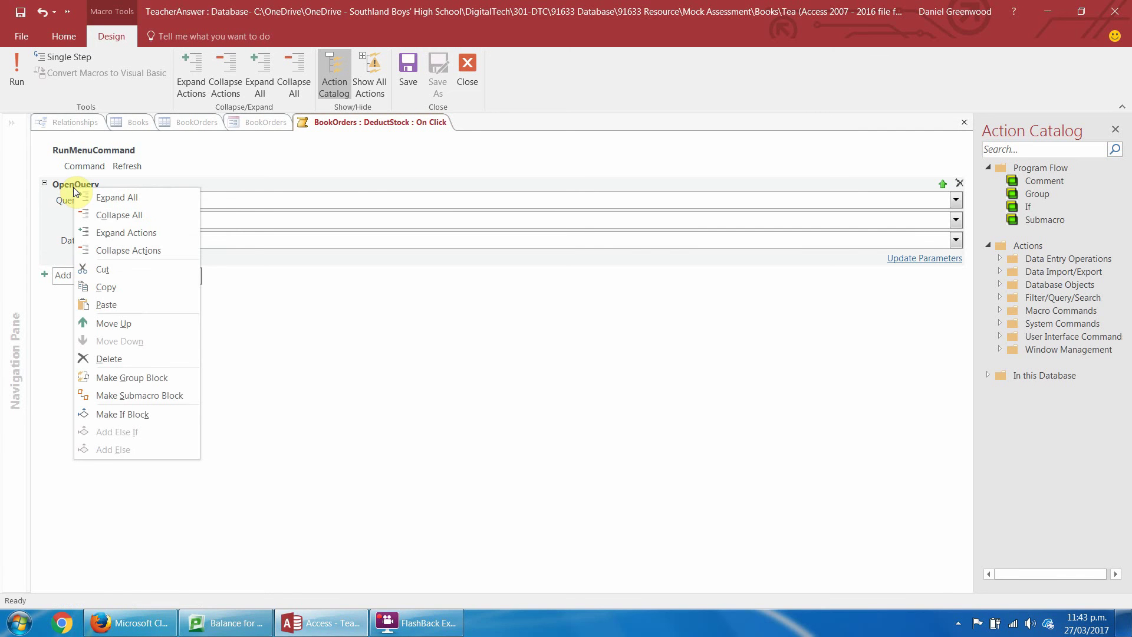
pyautogui.click(114, 294)
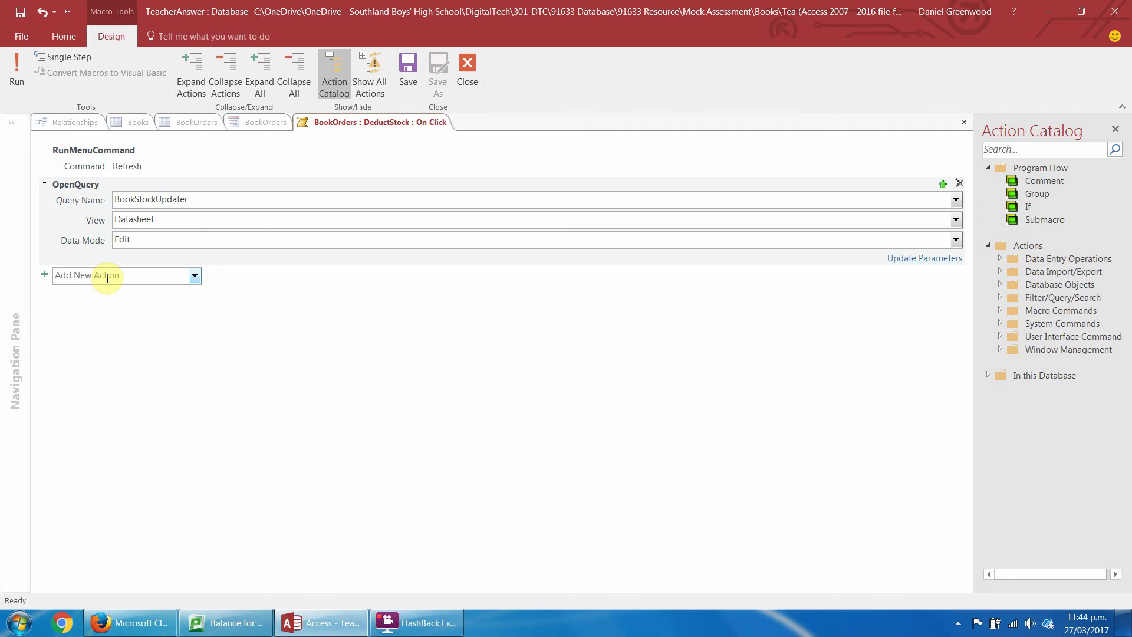
pyautogui.click(107, 277)
pyautogui.hotkey('ctrl', 'v')
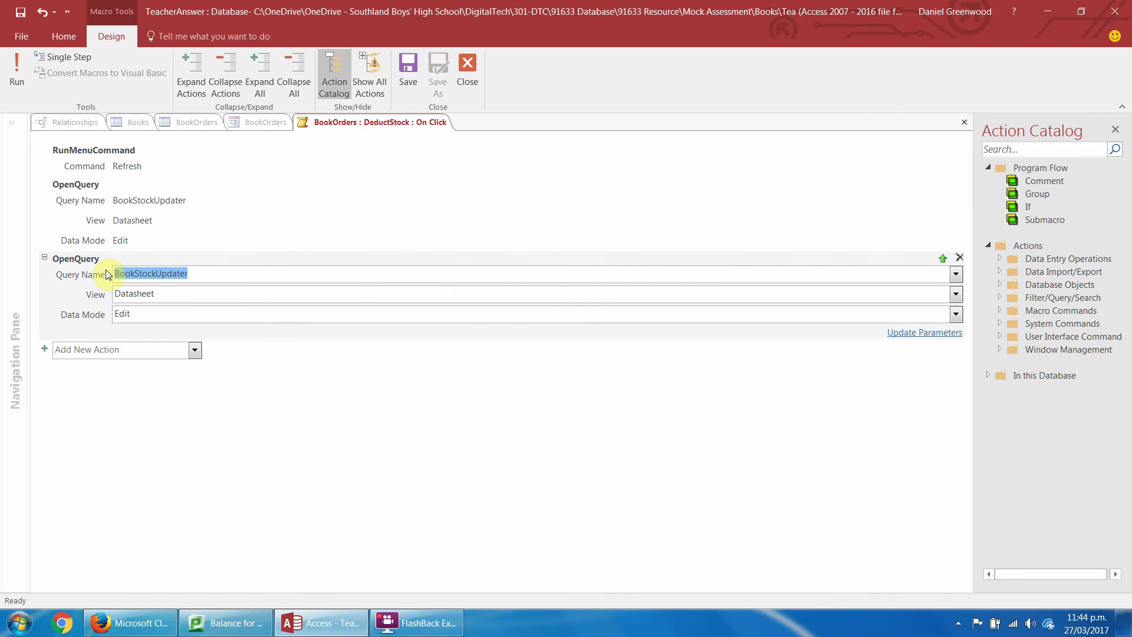
pyautogui.click(955, 274)
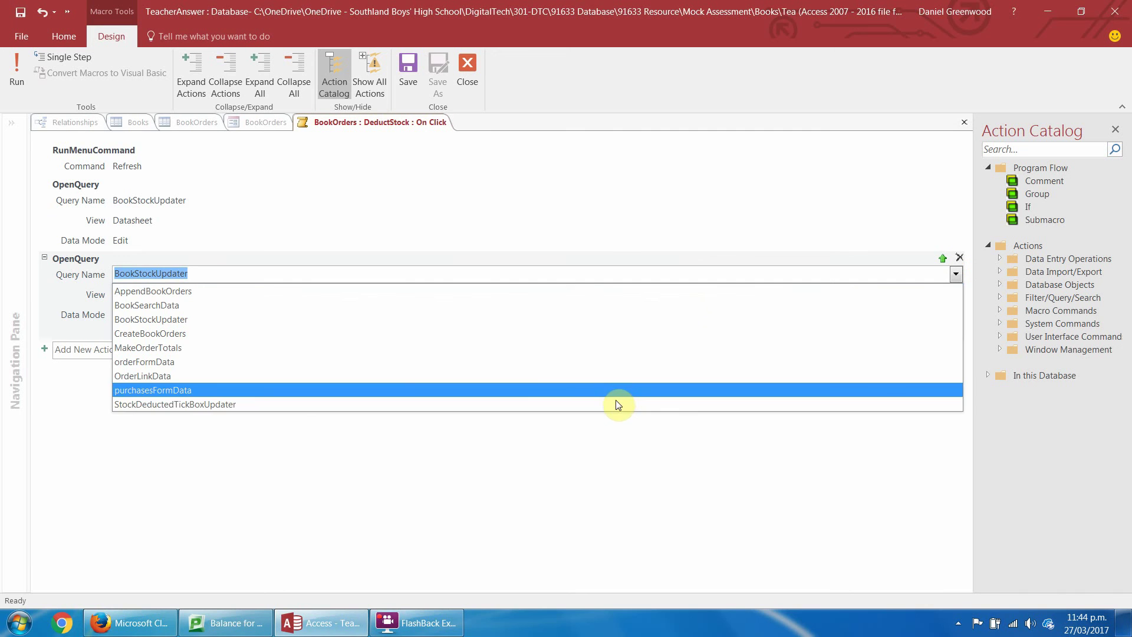
pyautogui.click(614, 404)
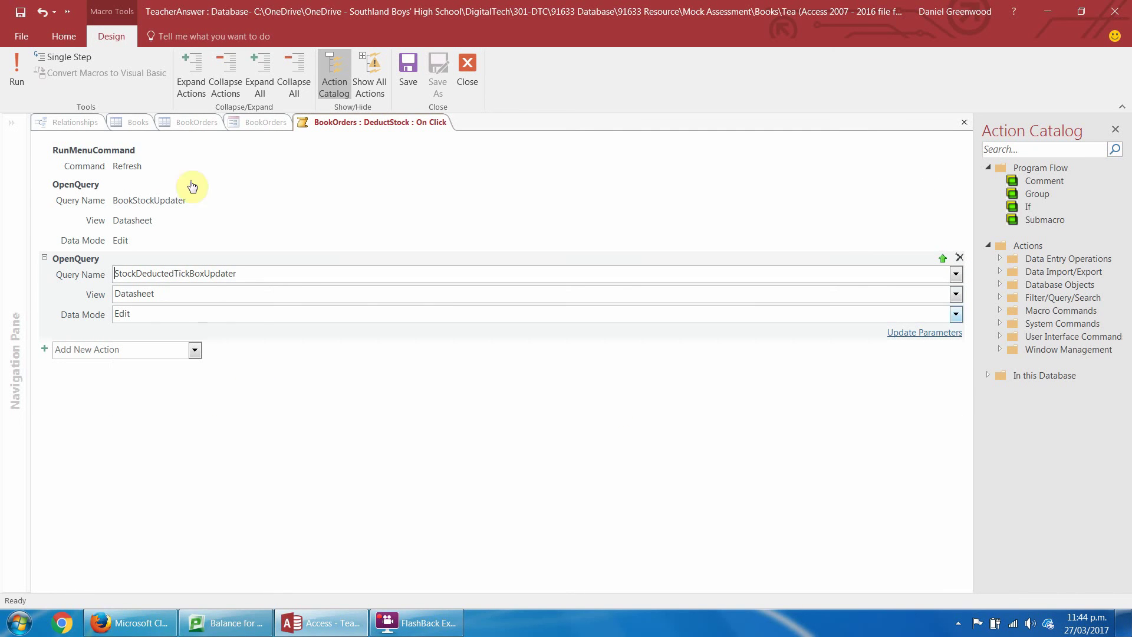
# Add a RunMenuCommand action with the Close command after the second OpenQuery action
pyautogui.click(162, 351)
pyautogui.write('cl')
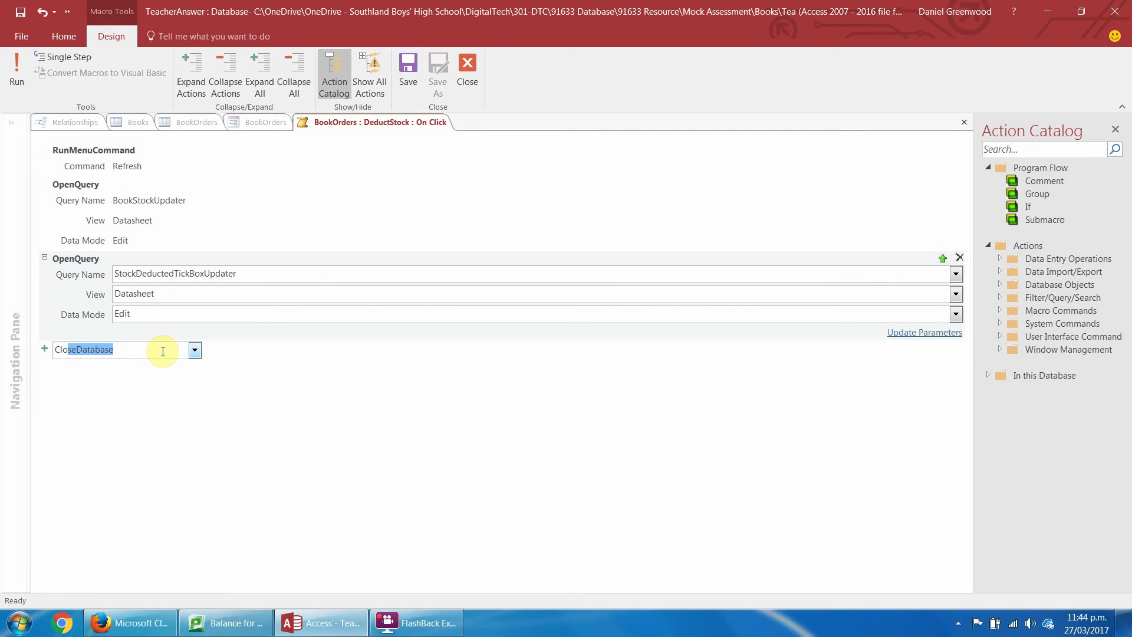
pyautogui.click(194, 350)
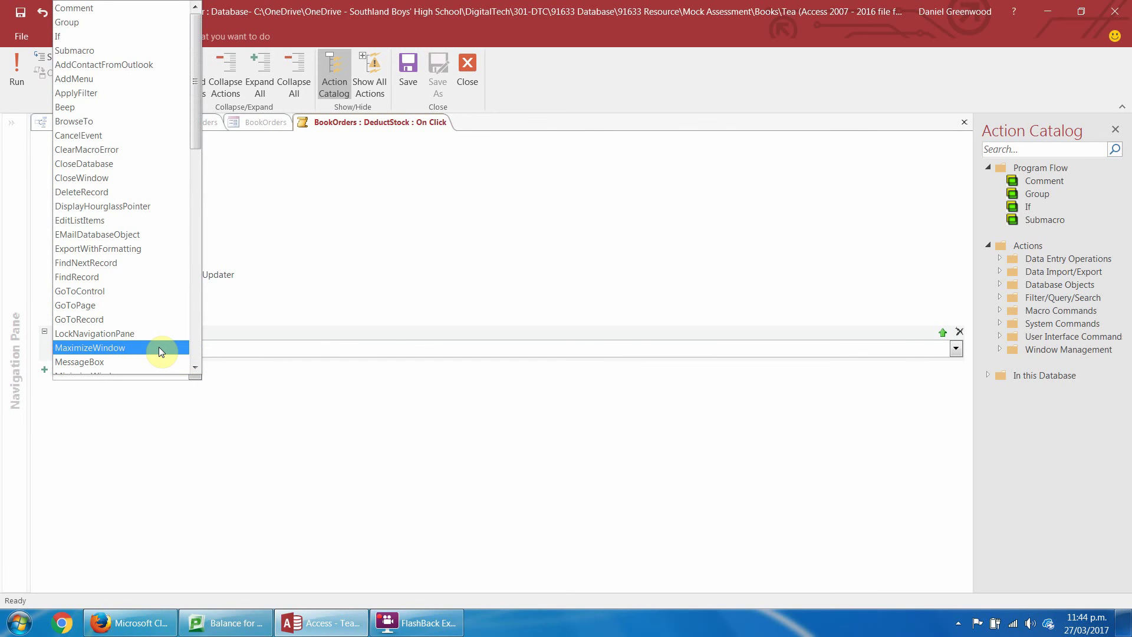
pyautogui.moveTo(192, 119); pyautogui.dragTo(196, 336)
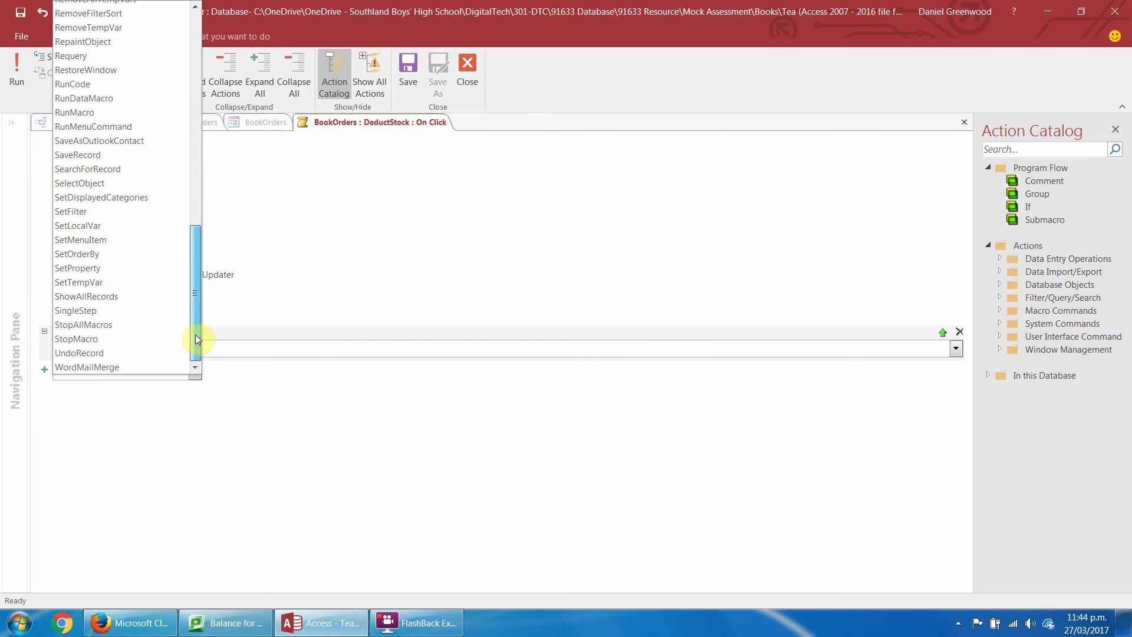
pyautogui.click(207, 403)
# Add a CloseWindow action with object type Query, object name BookStockUpdater and Save set to Yes
pyautogui.click(119, 368)
pyautogui.write('Close')
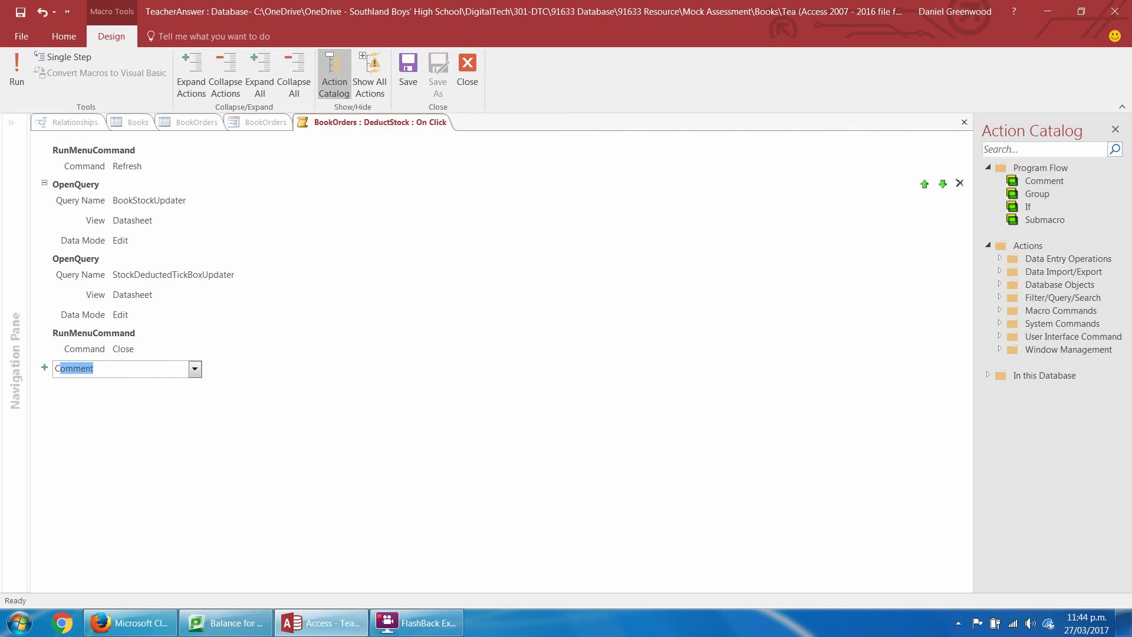
pyautogui.write('Window')
pyautogui.press('Return')
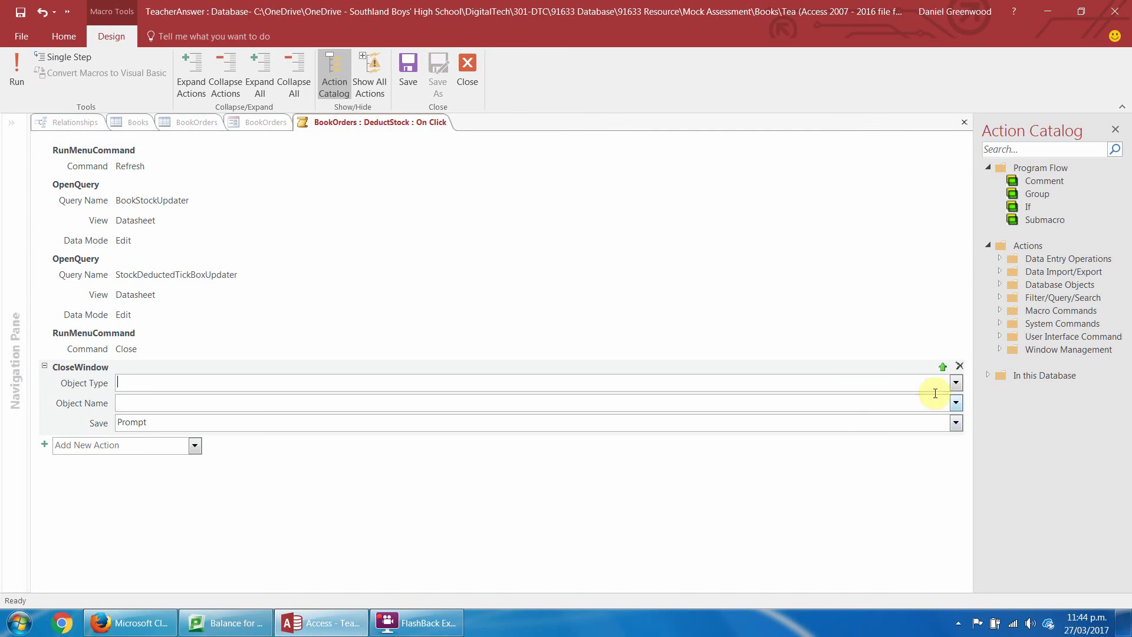
pyautogui.click(955, 383)
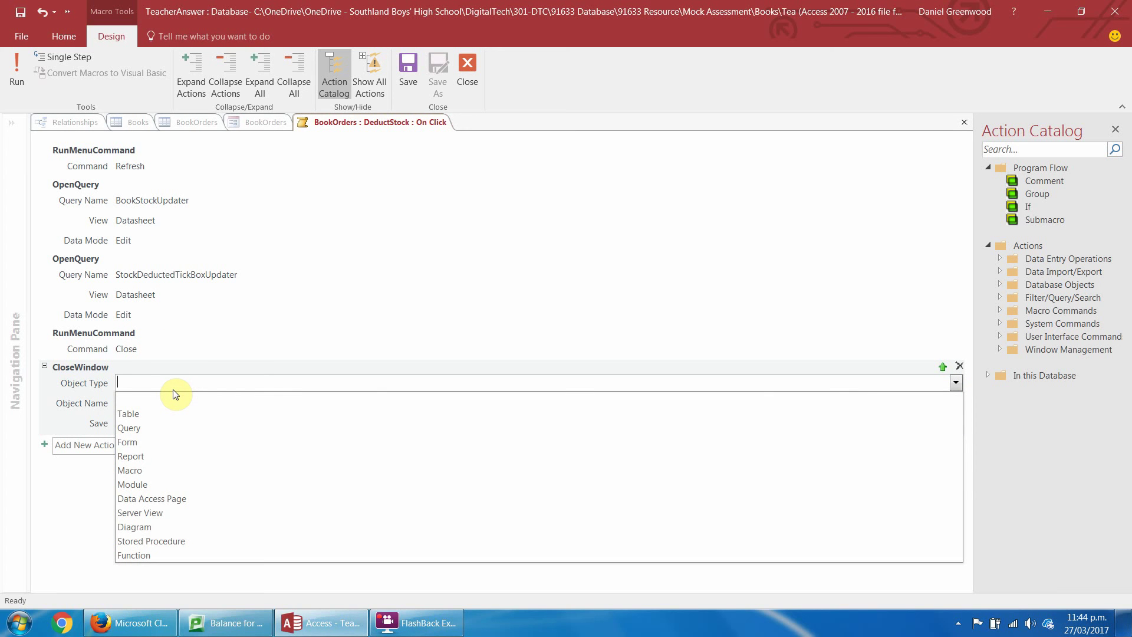
pyautogui.click(161, 429)
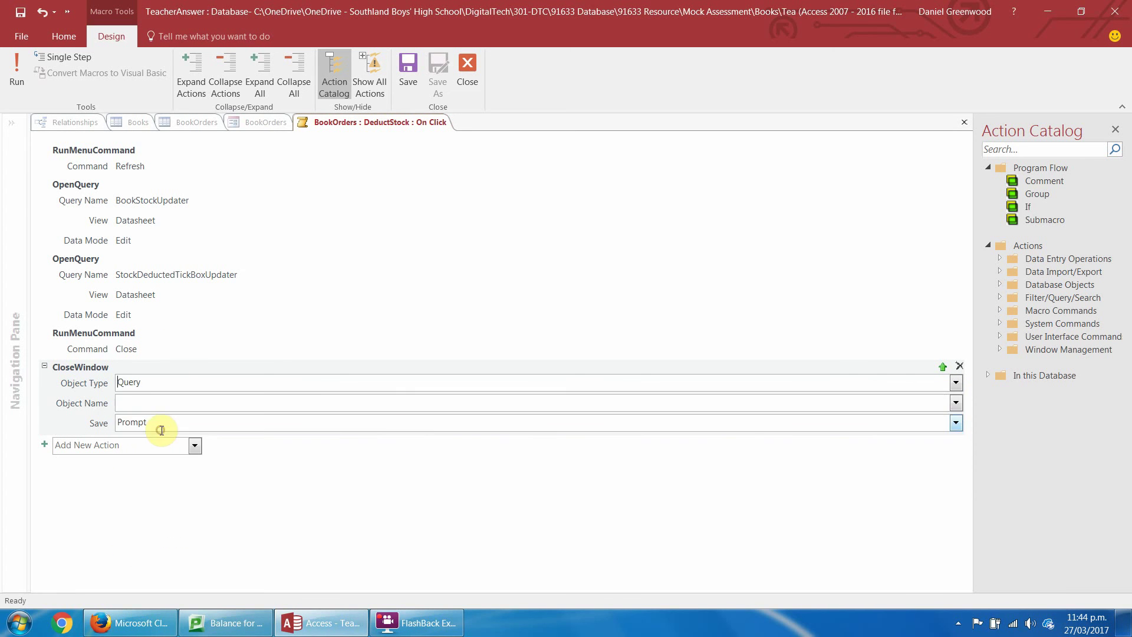
pyautogui.click(956, 402)
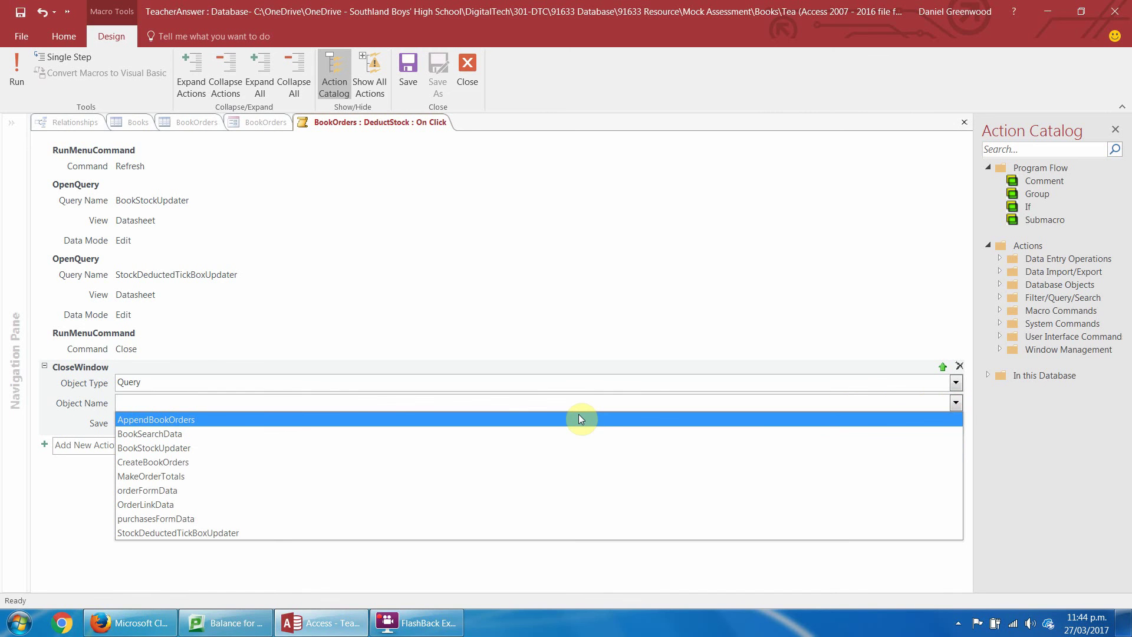
pyautogui.click(546, 448)
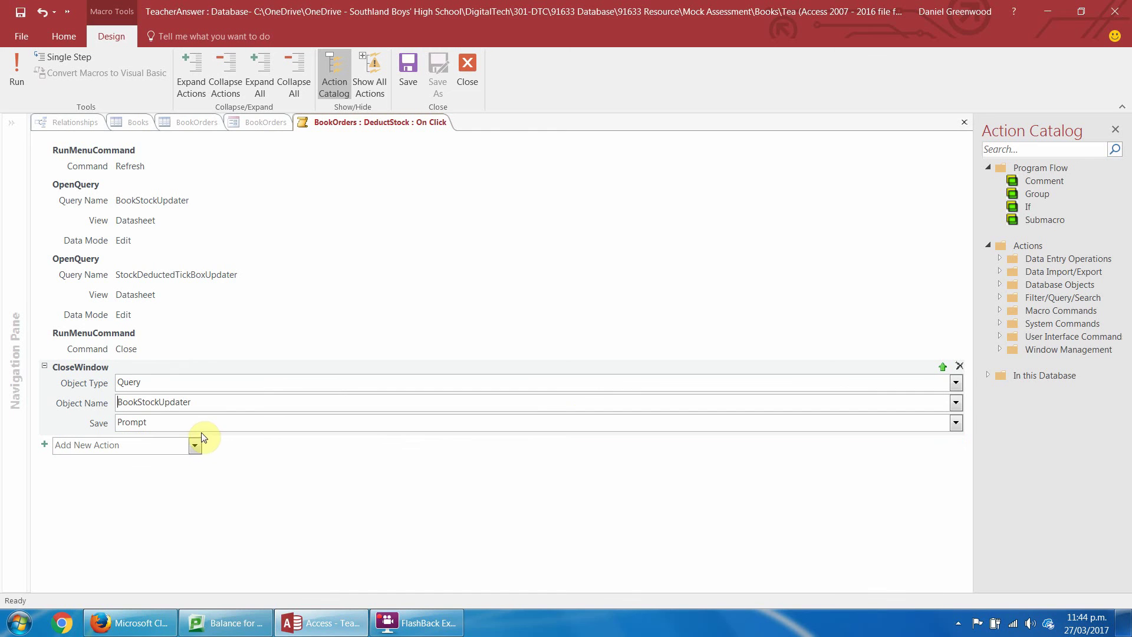
pyautogui.click(955, 423)
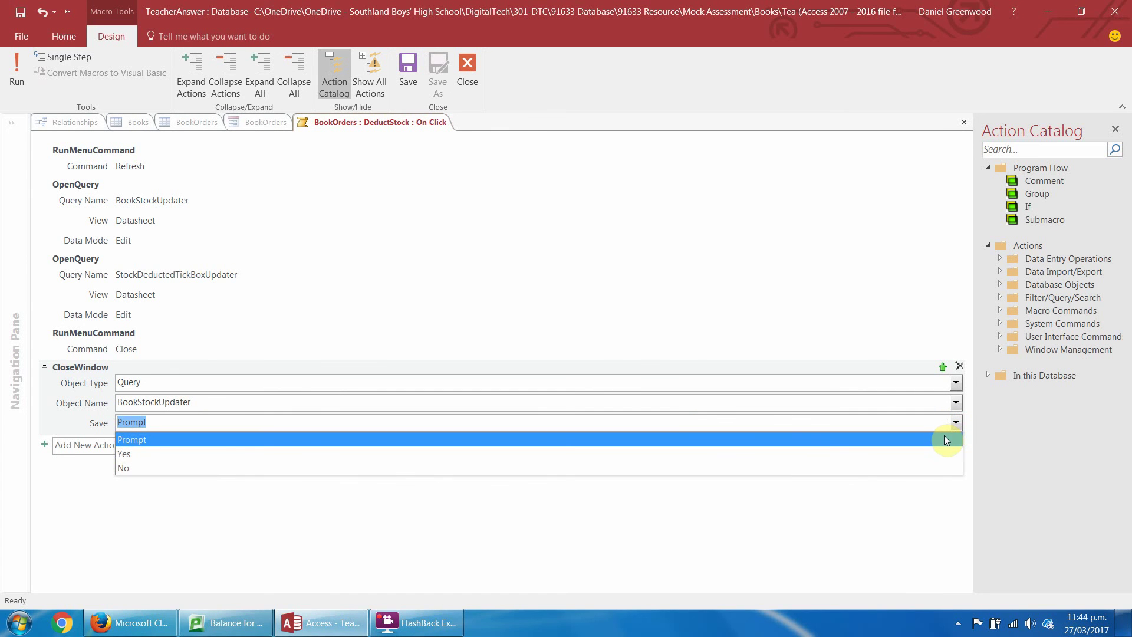
pyautogui.click(924, 455)
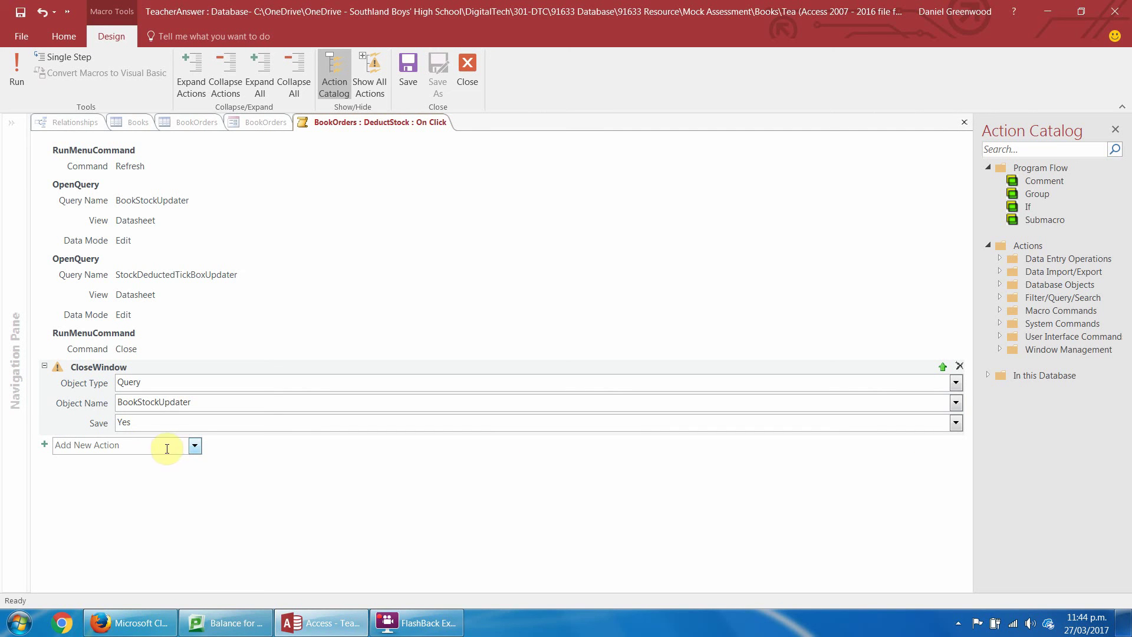
# Duplicate the CloseWindow action and set the copy's object name to StockDeductedTickBoxUpdater
pyautogui.rightClick(98, 367)
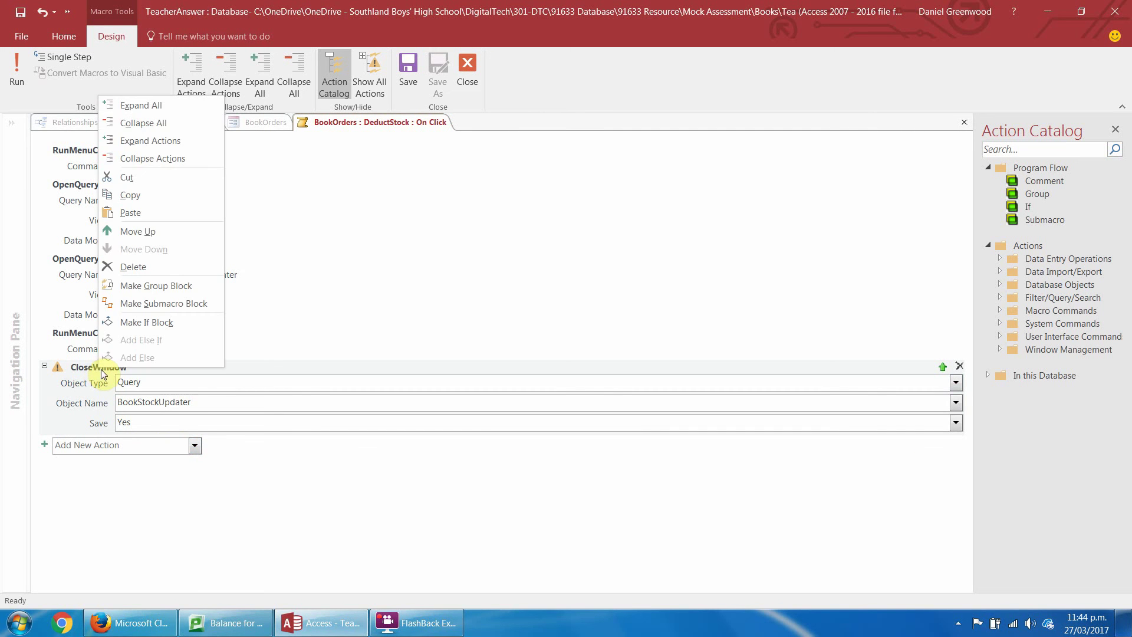
pyautogui.click(145, 196)
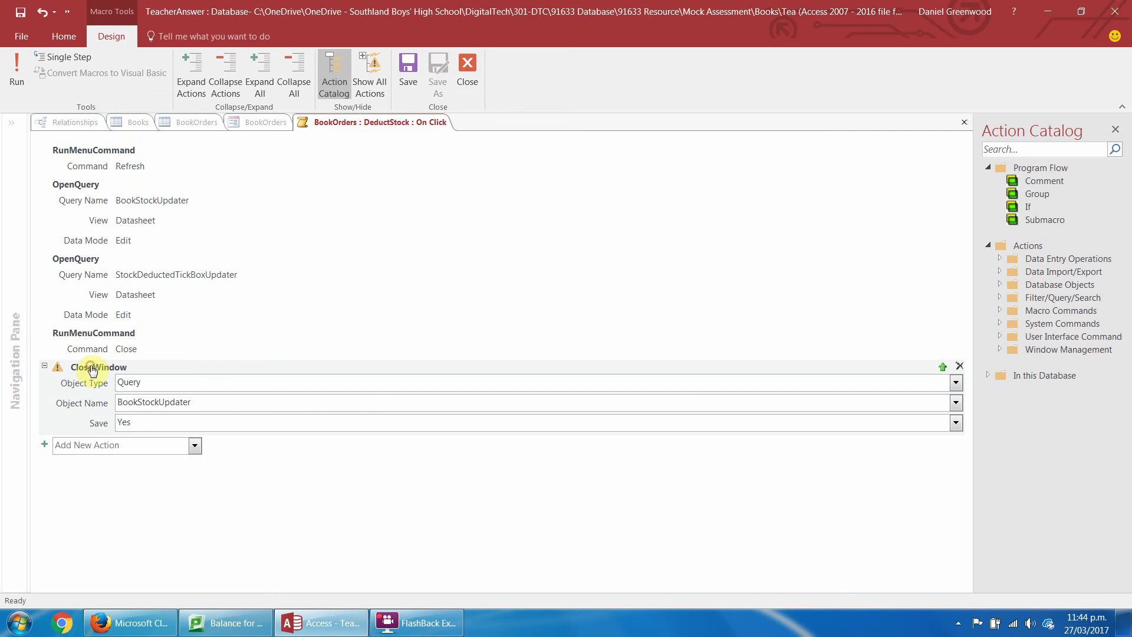
pyautogui.hotkey('ctrl', 'v')
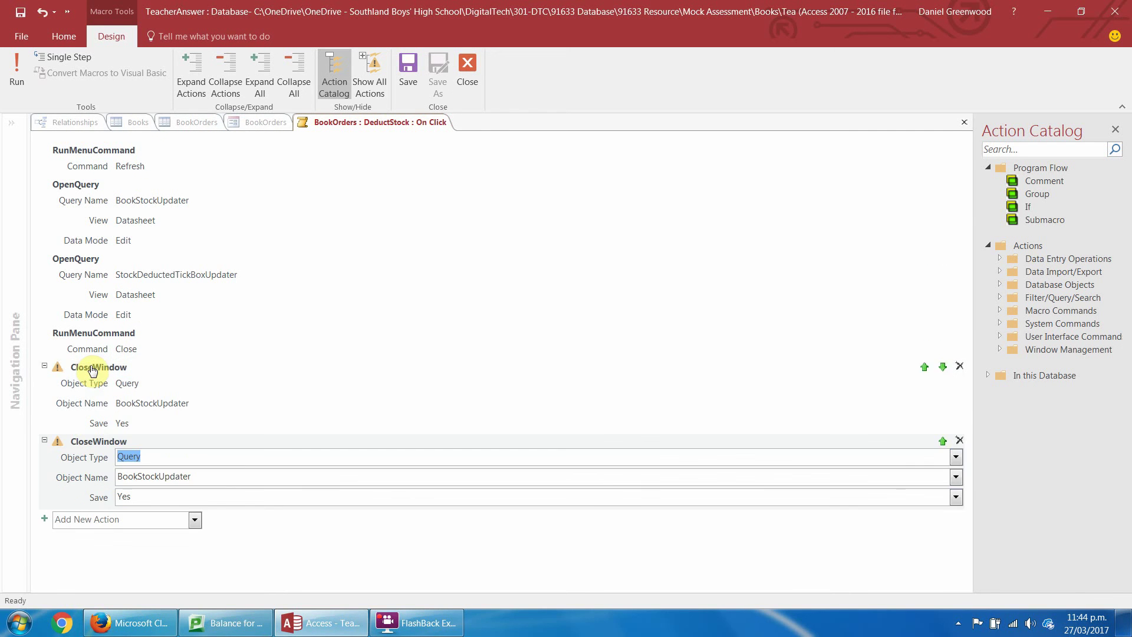
pyautogui.click(955, 476)
pyautogui.click(463, 466)
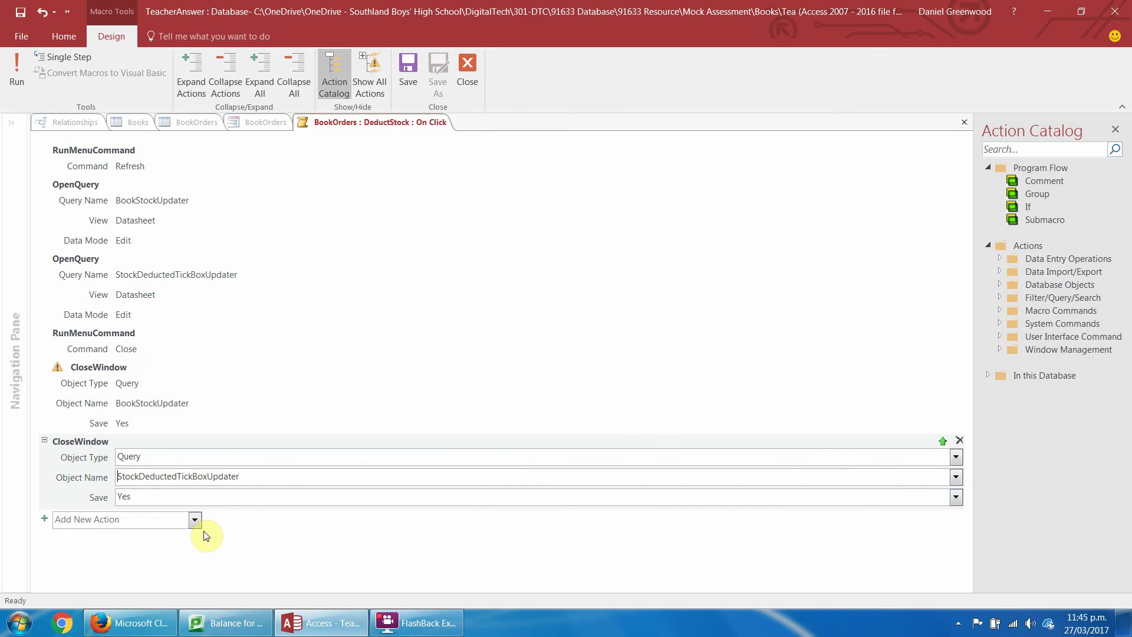
# Add a Refresh menu command as the macro's last action and close the macro
pyautogui.click(156, 521)
pyautogui.write('Refresh')
pyautogui.press('Return')
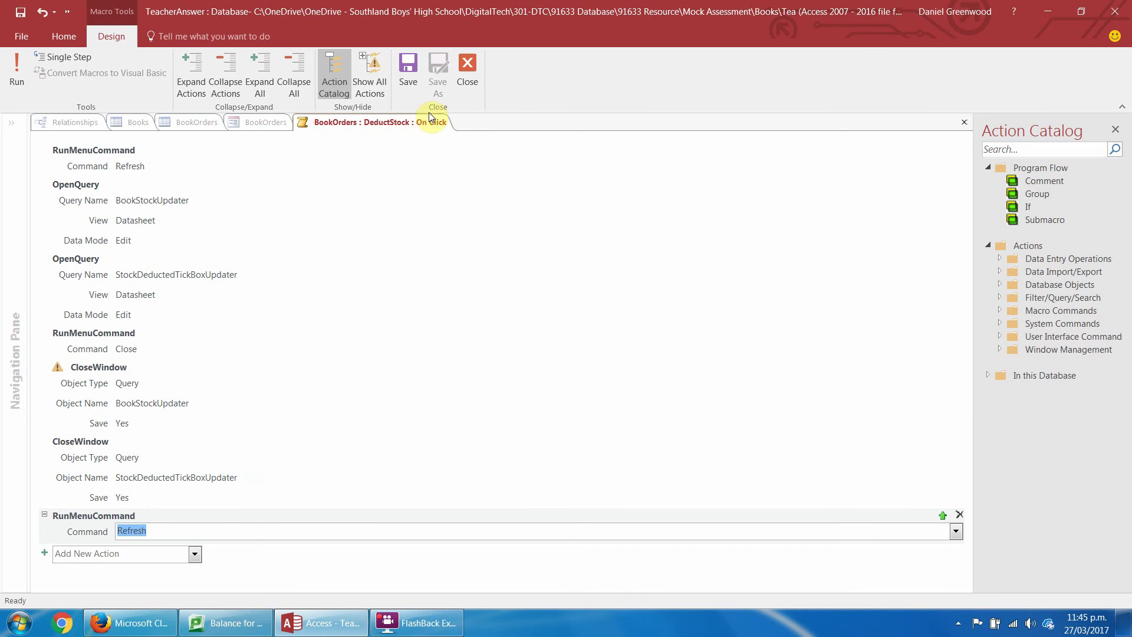
pyautogui.click(473, 63)
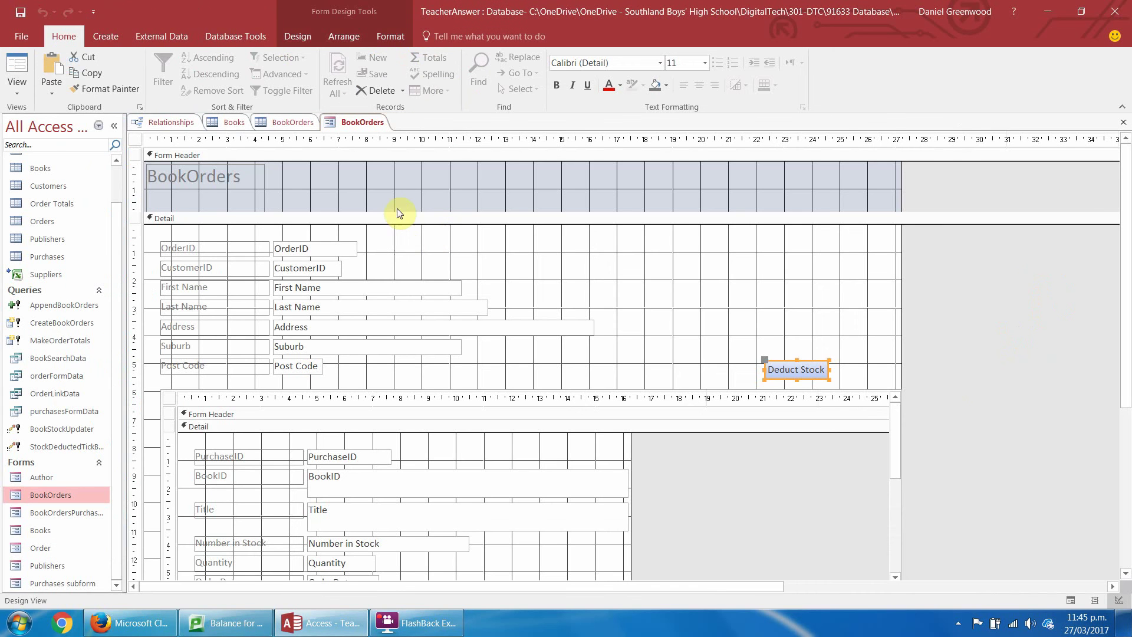
# Check the shipped orders in the BookOrders table and switch the BookOrders form to Form View
pyautogui.click(583, 355)
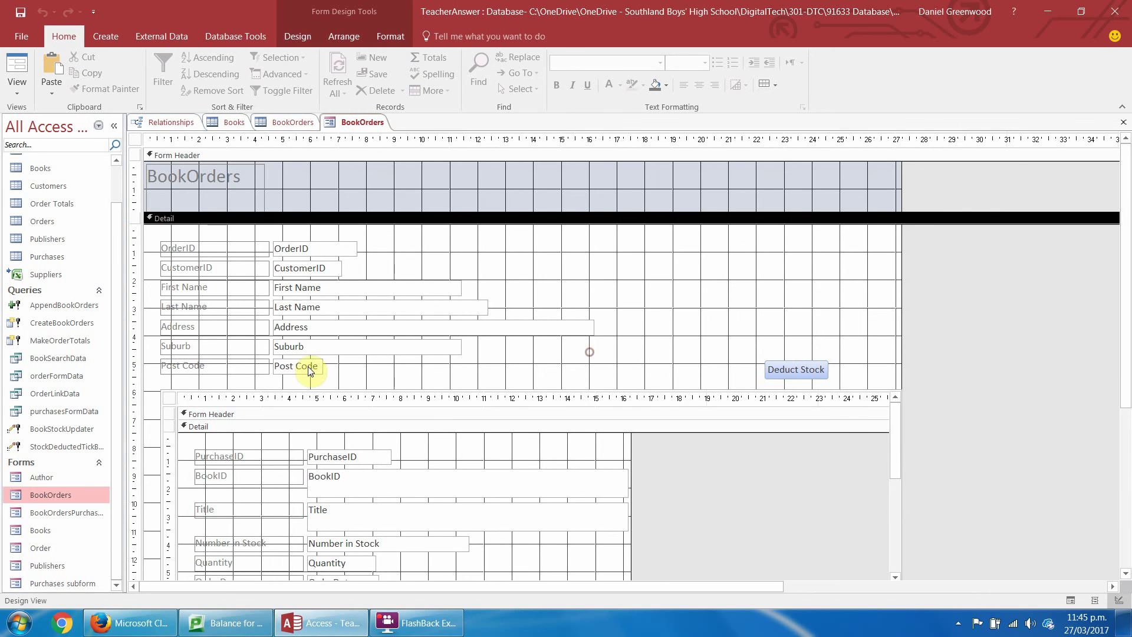
pyautogui.click(262, 125)
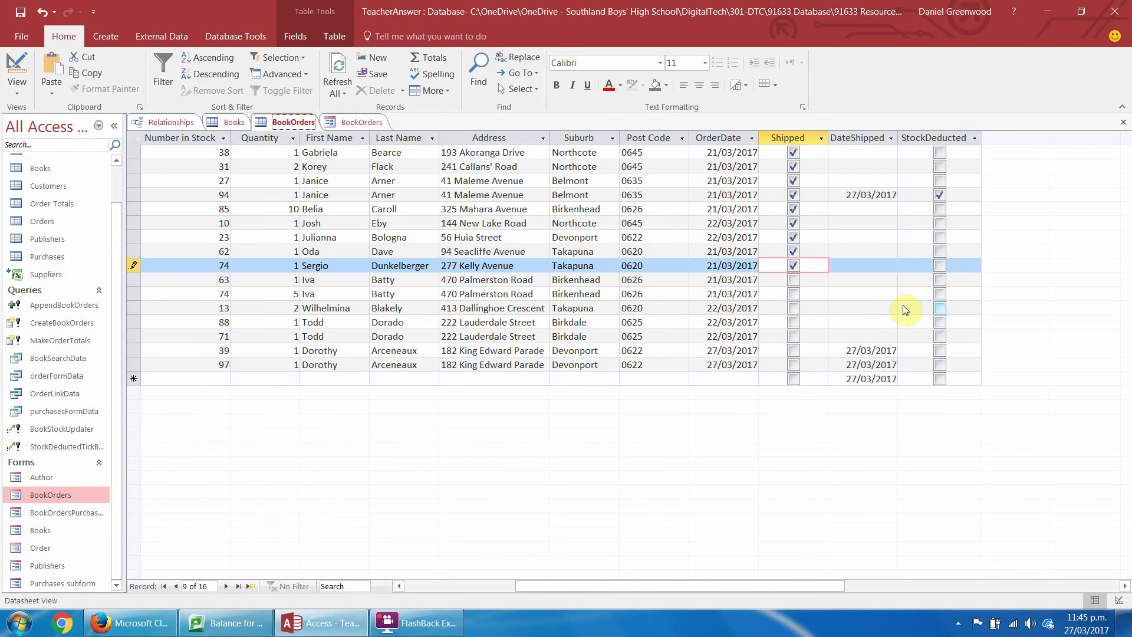
pyautogui.click(361, 122)
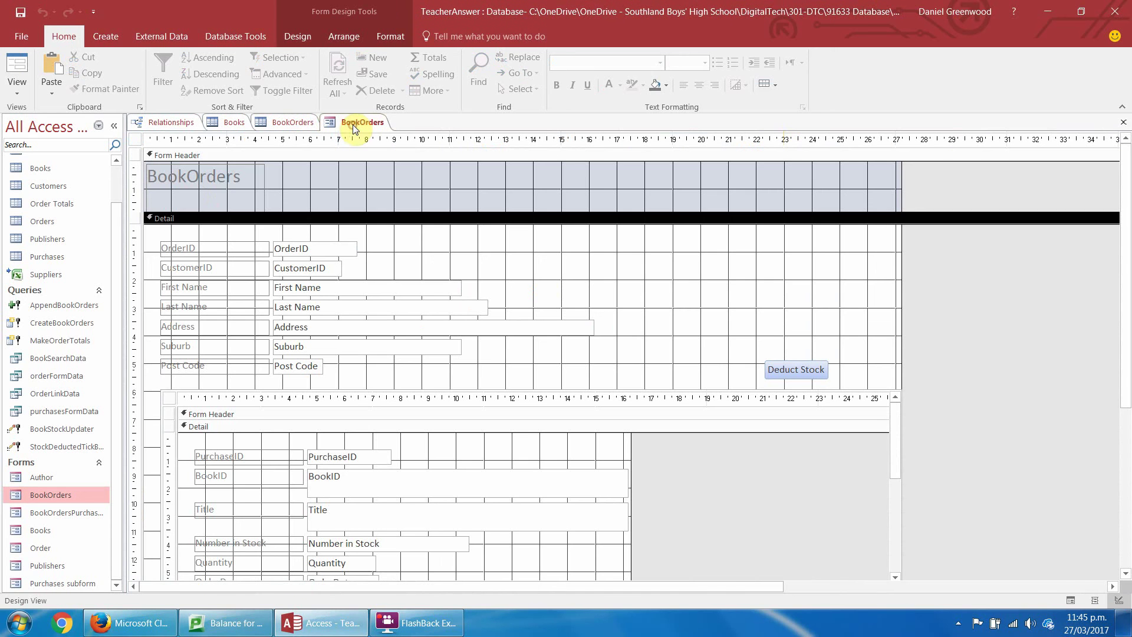
pyautogui.click(17, 67)
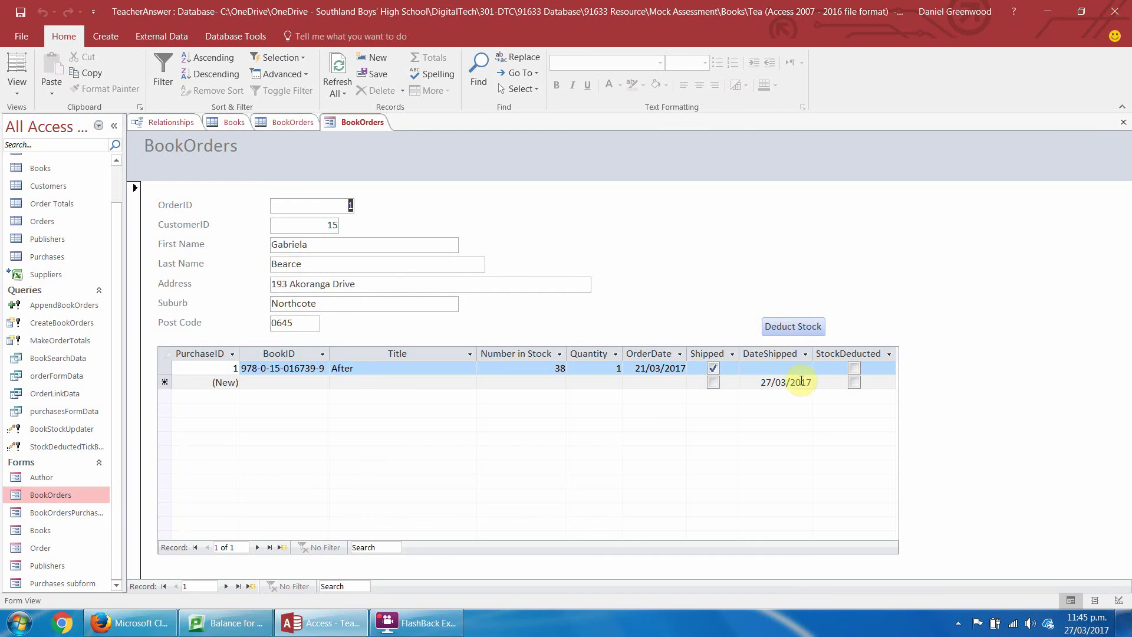
# Run Deduct Stock from the BookOrders form, accepting both update queries and saving the form's design changes
pyautogui.click(786, 330)
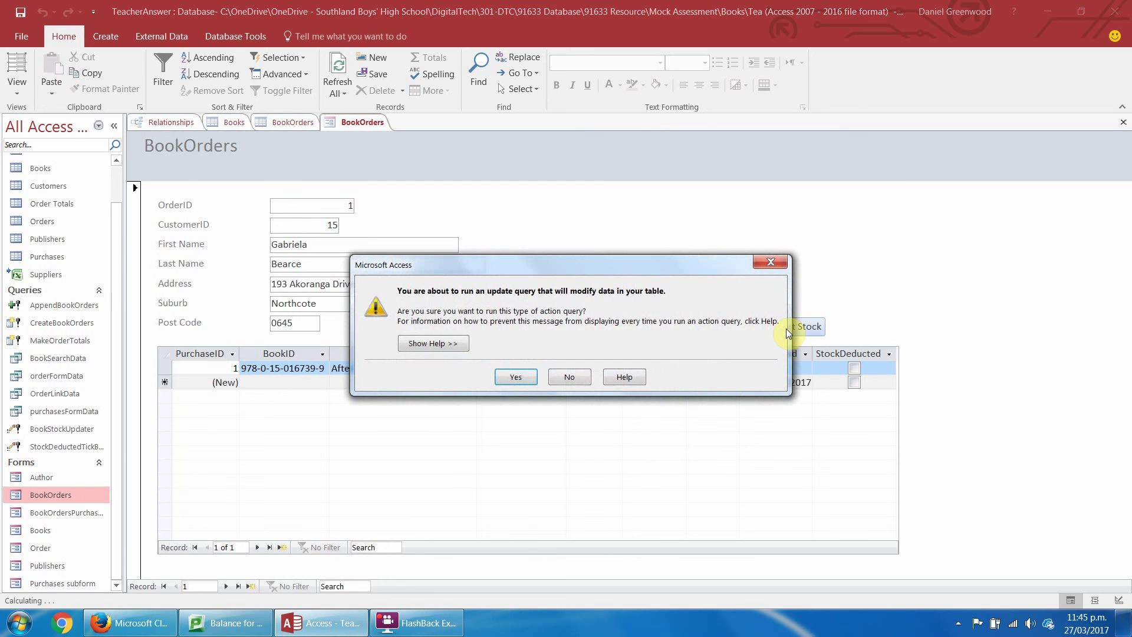
pyautogui.press('Return')
pyautogui.press('Return')
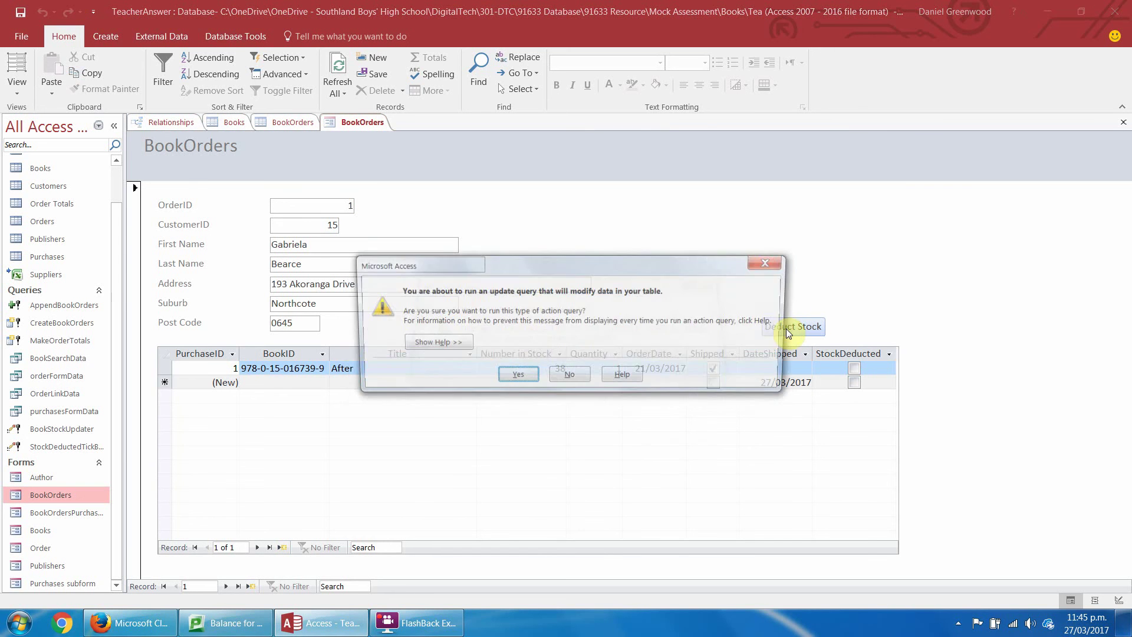
pyautogui.press('Return')
pyautogui.press('Return')
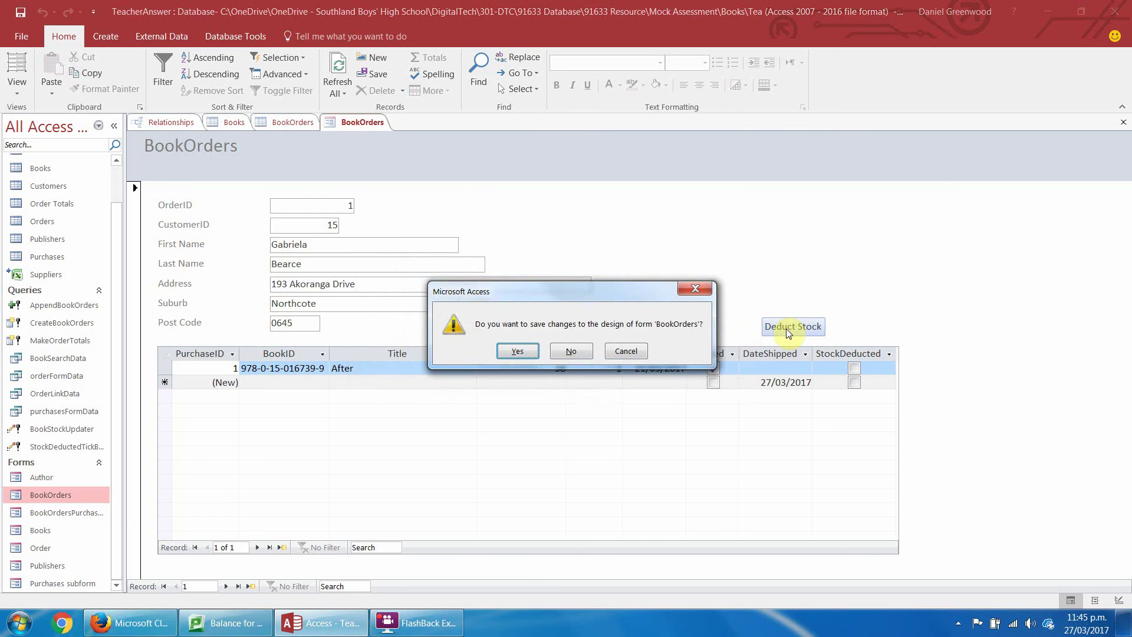
pyautogui.press('Return')
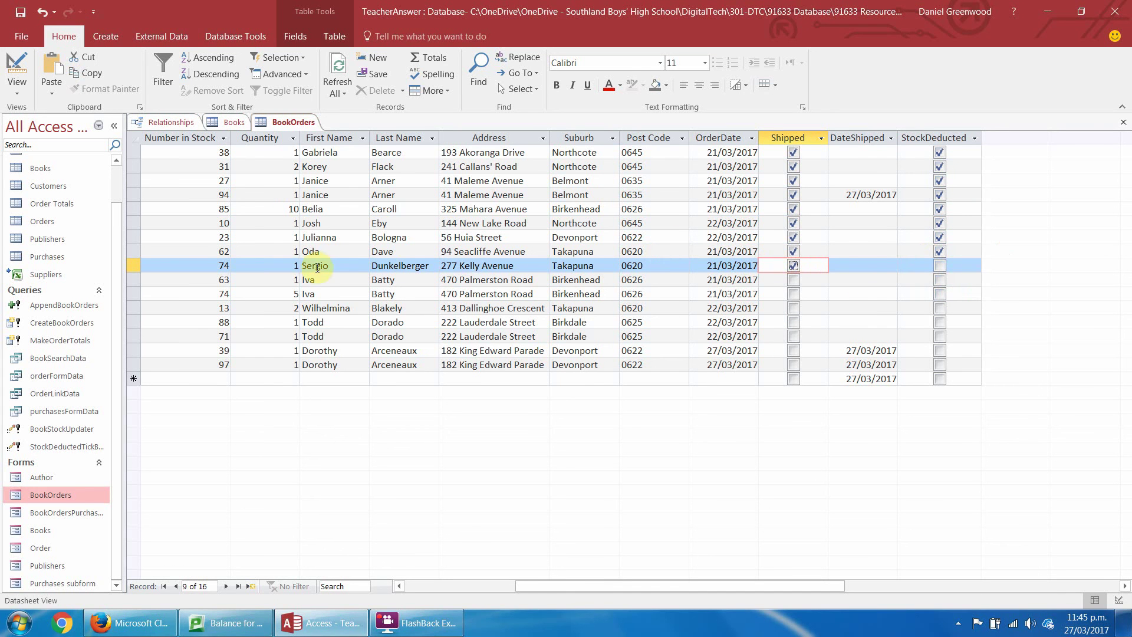
# Check the Shipped and StockDeducted tick boxes of the orders in the BookOrders table
pyautogui.click(793, 265)
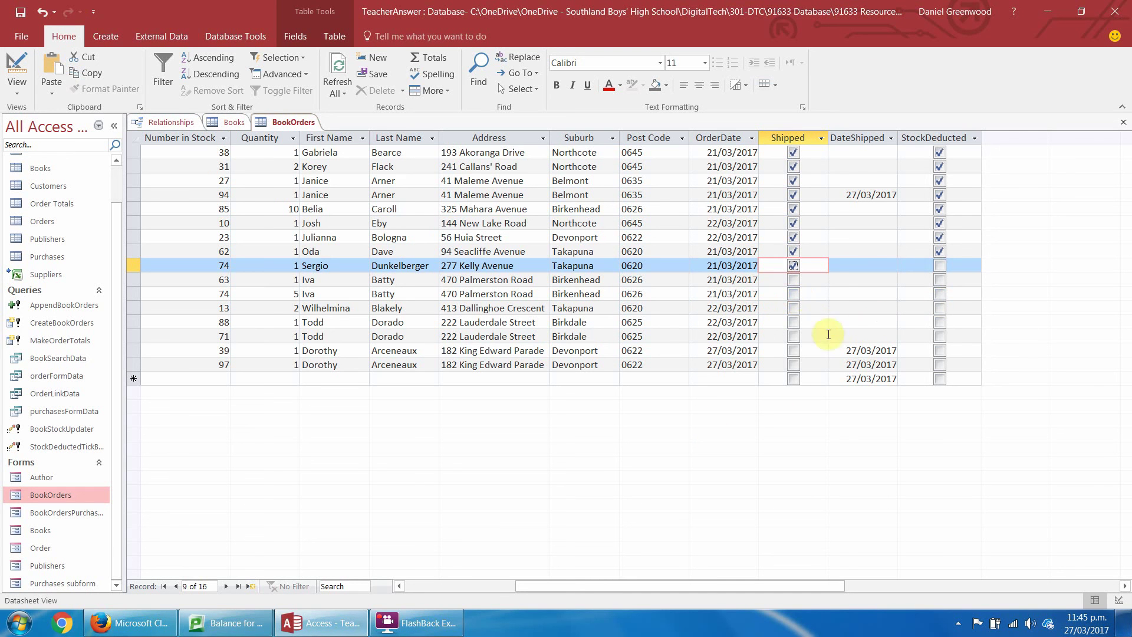
pyautogui.click(793, 309)
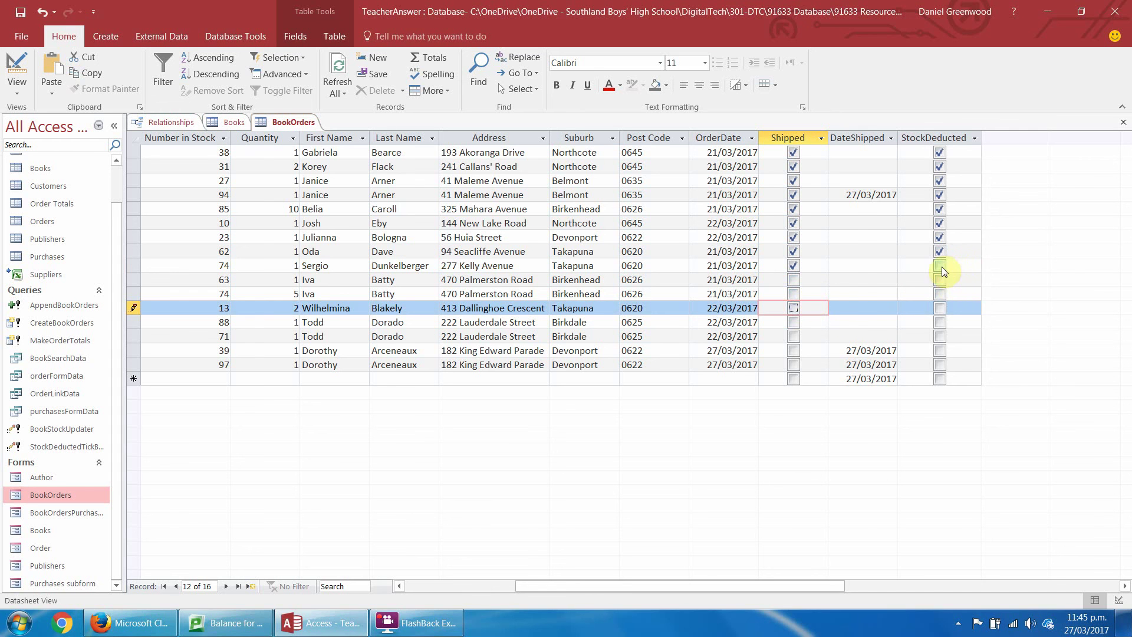
pyautogui.hotkey('alt', 'Tab')
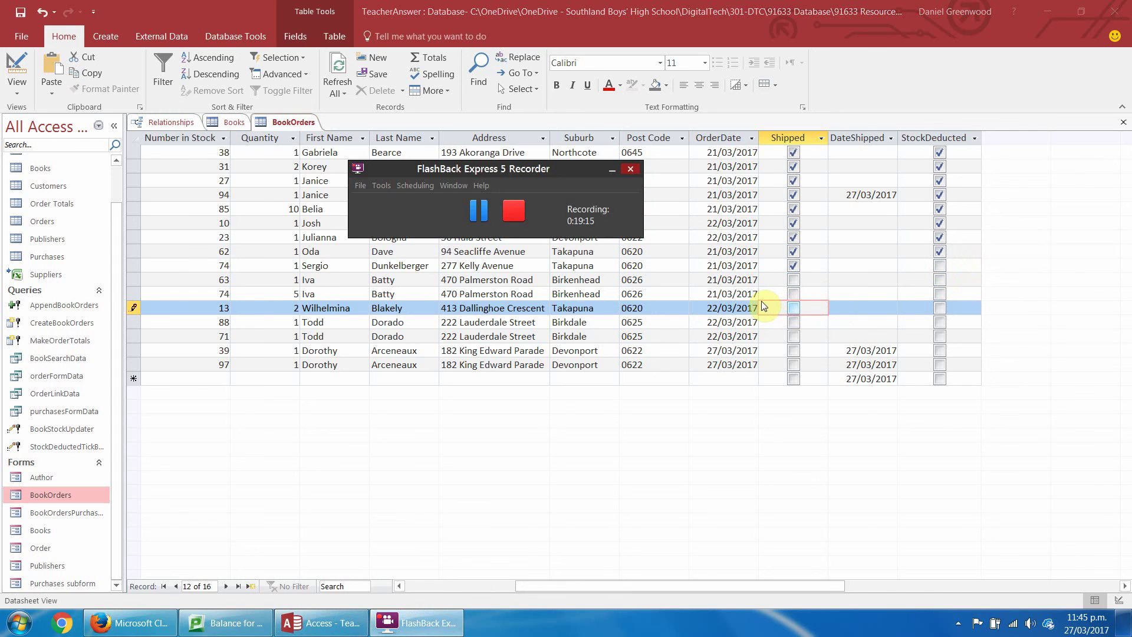
pyautogui.hotkey('alt', 'Tab')
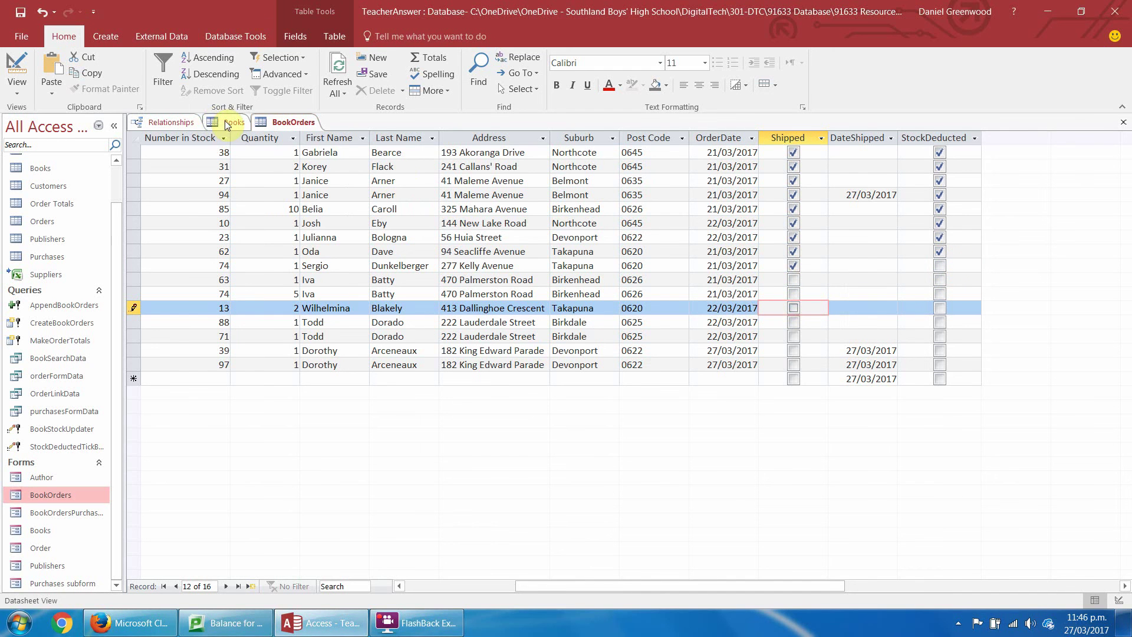
# Reopen the BookOrders form, start Deduct Stock and cancel the update queries
pyautogui.doubleClick(16, 498)
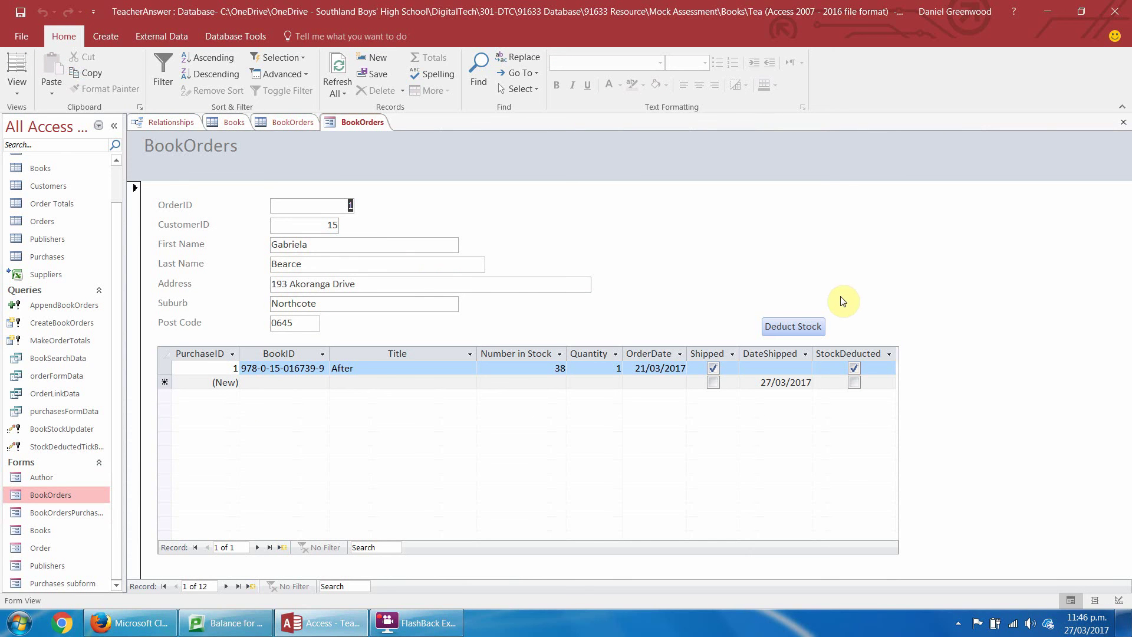
pyautogui.click(779, 329)
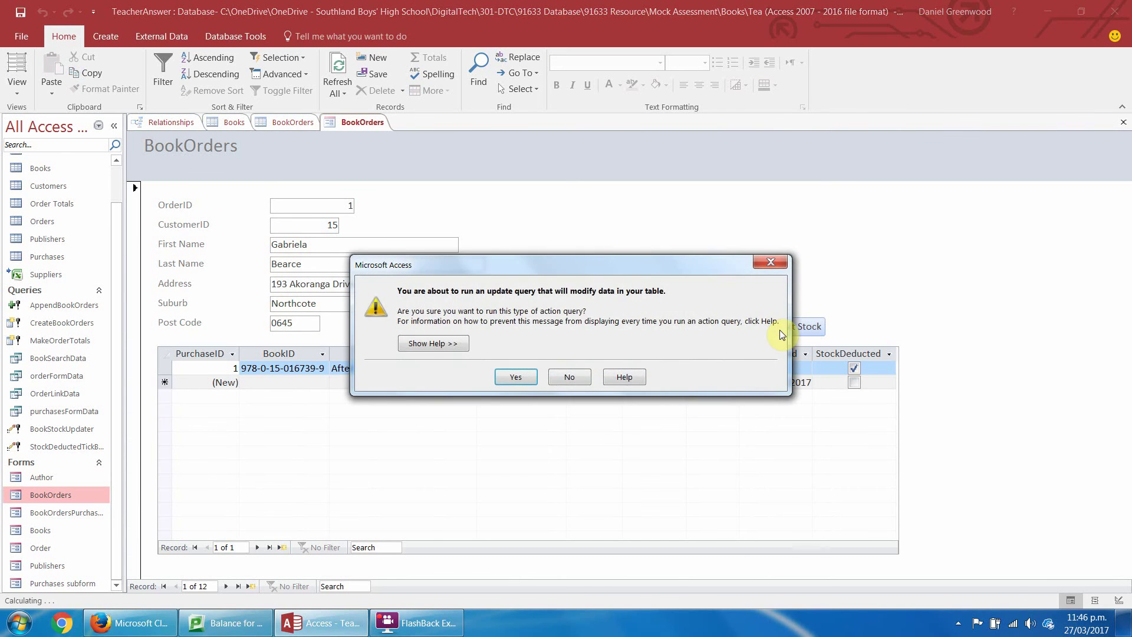
pyautogui.click(780, 264)
pyautogui.click(778, 261)
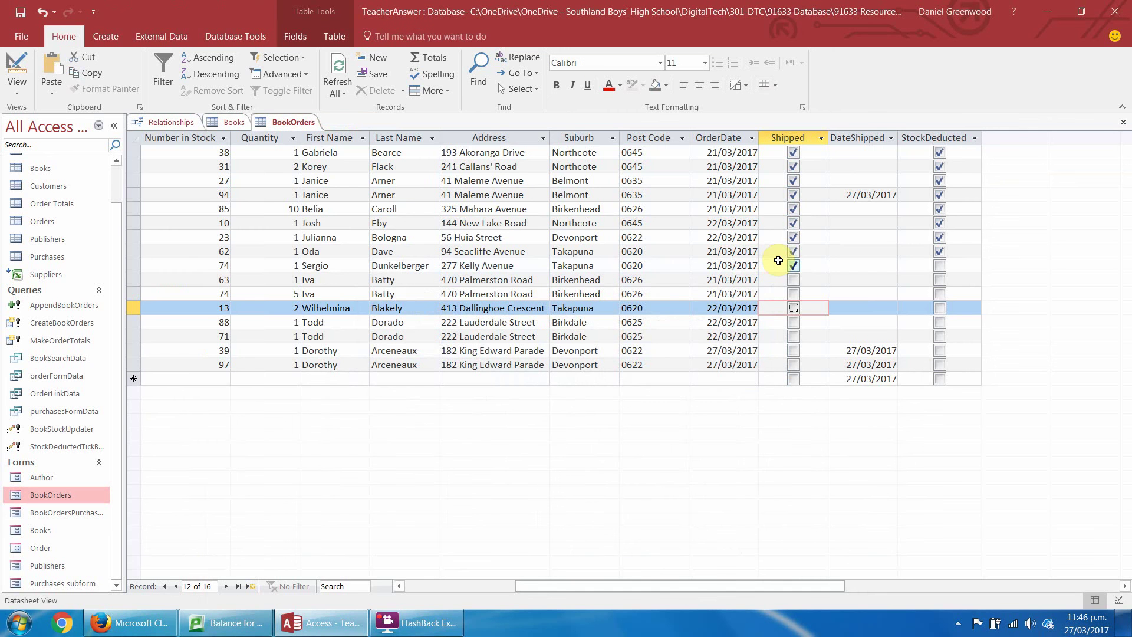
# Open the BookOrders form in Design View and open the Deduct Stock button's On Click macro for editing
pyautogui.doubleClick(49, 494)
pyautogui.click(17, 88)
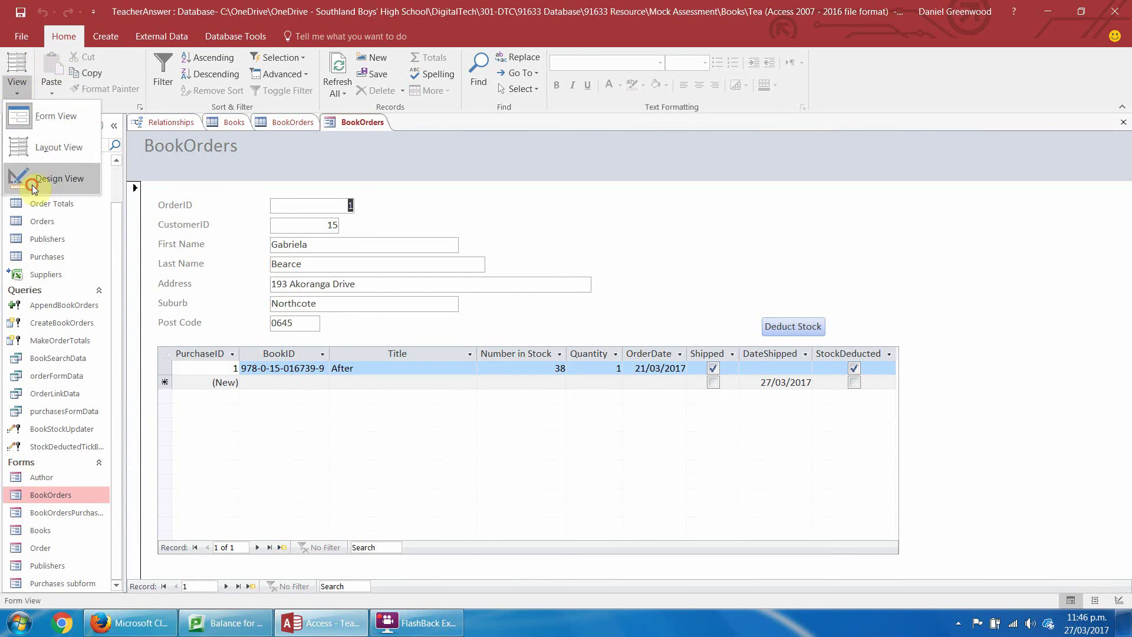
pyautogui.click(32, 185)
pyautogui.rightClick(799, 374)
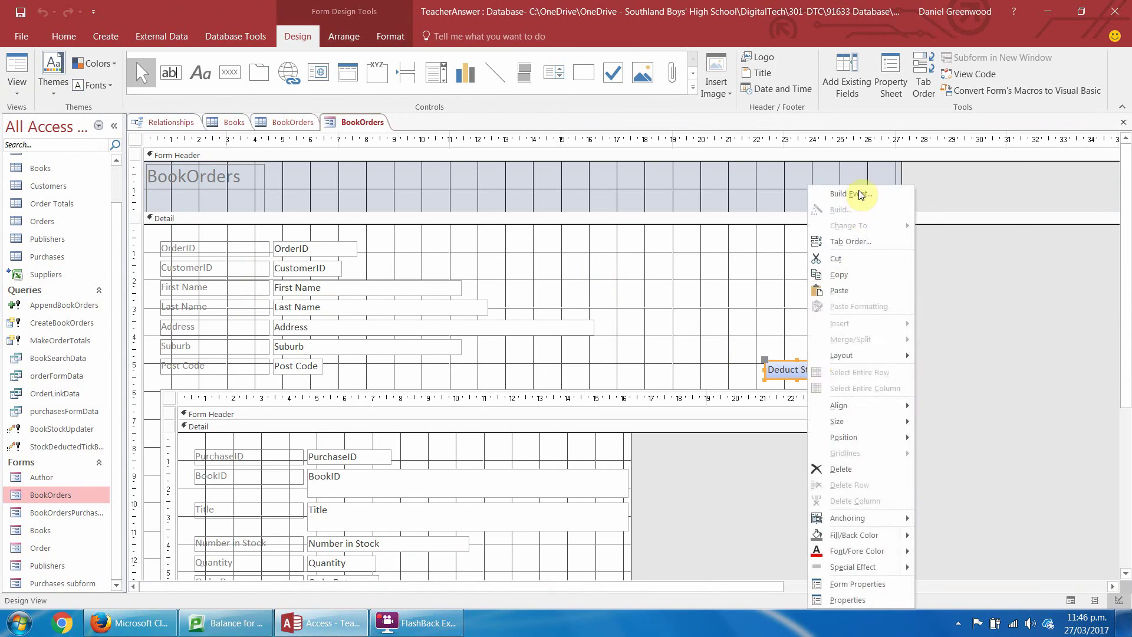
pyautogui.click(860, 194)
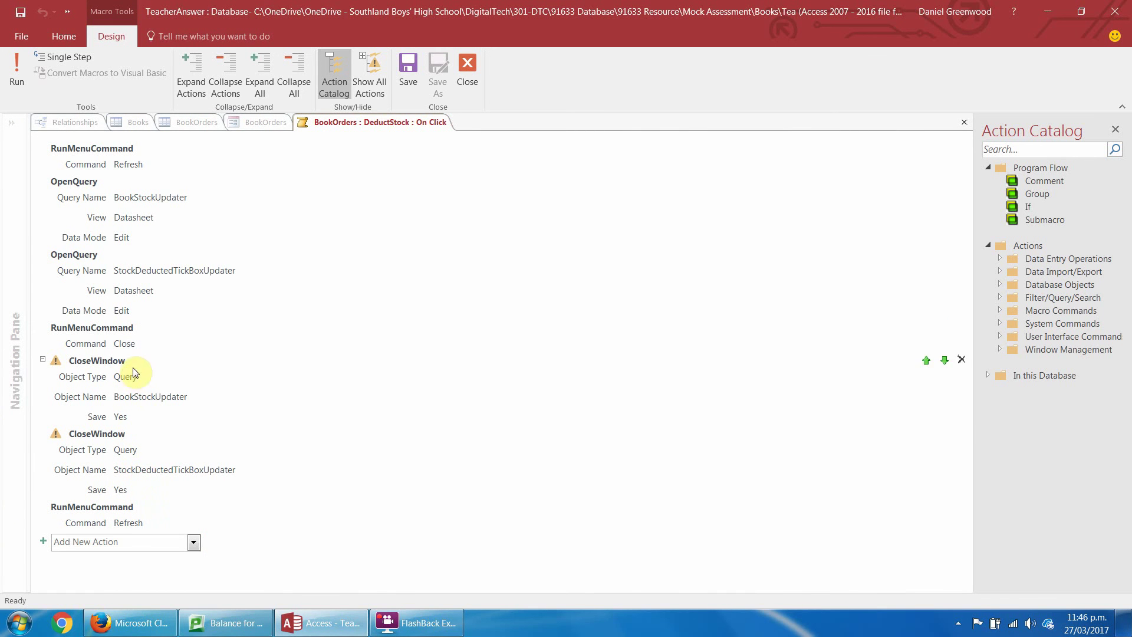
# Add an OpenForm action at the end of the macro with form name BookOrders
pyautogui.click(99, 544)
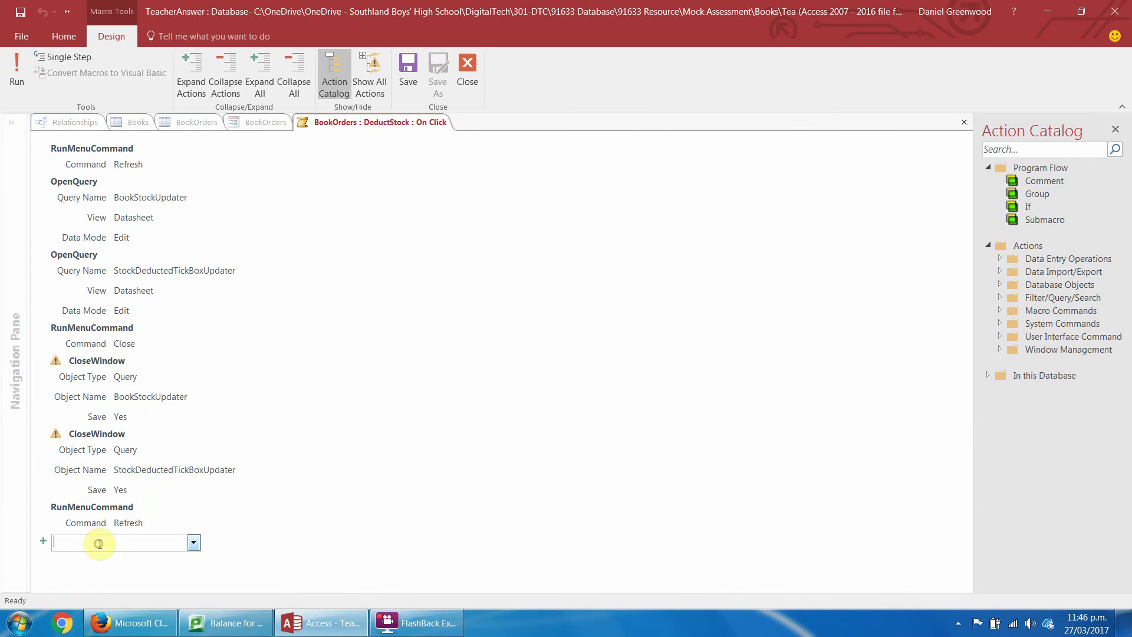
pyautogui.write('OpenForm')
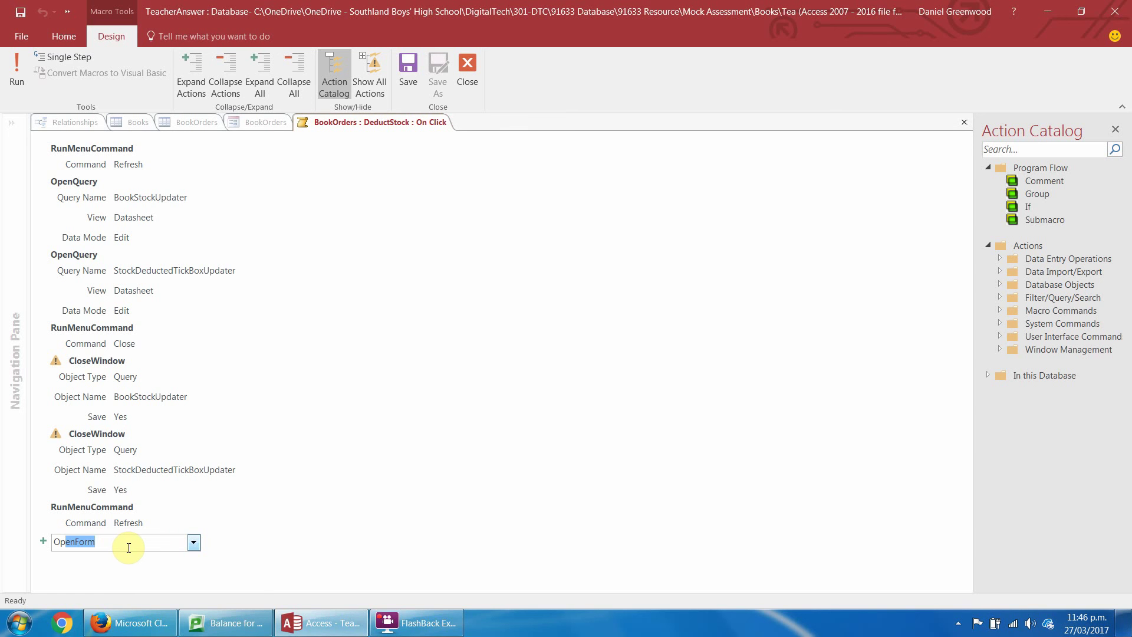
pyautogui.press('Return')
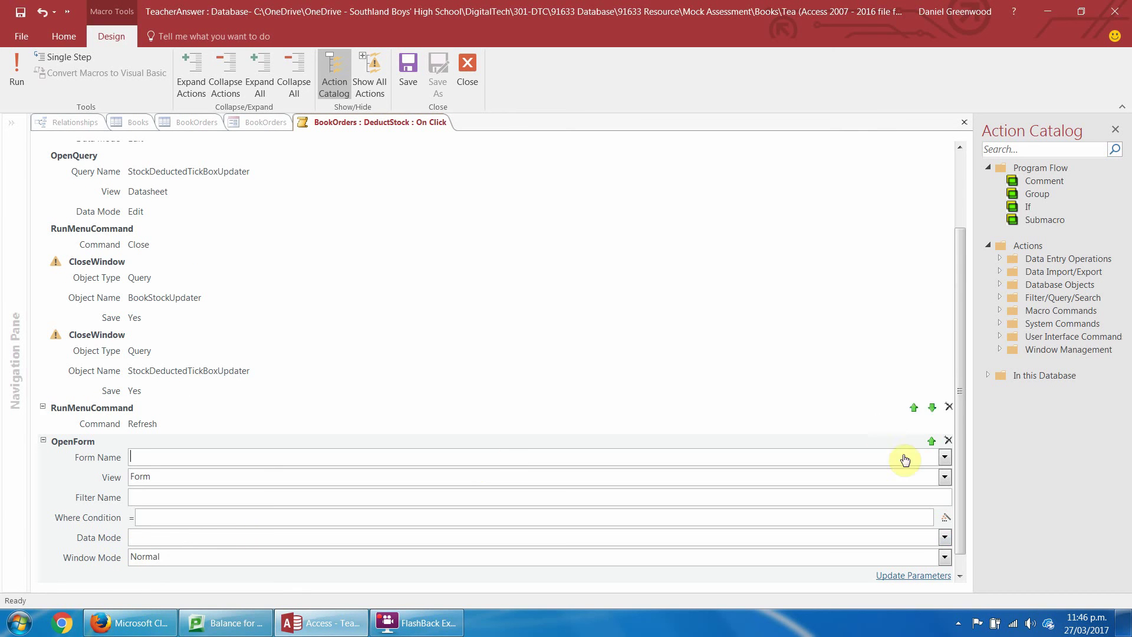
pyautogui.click(943, 459)
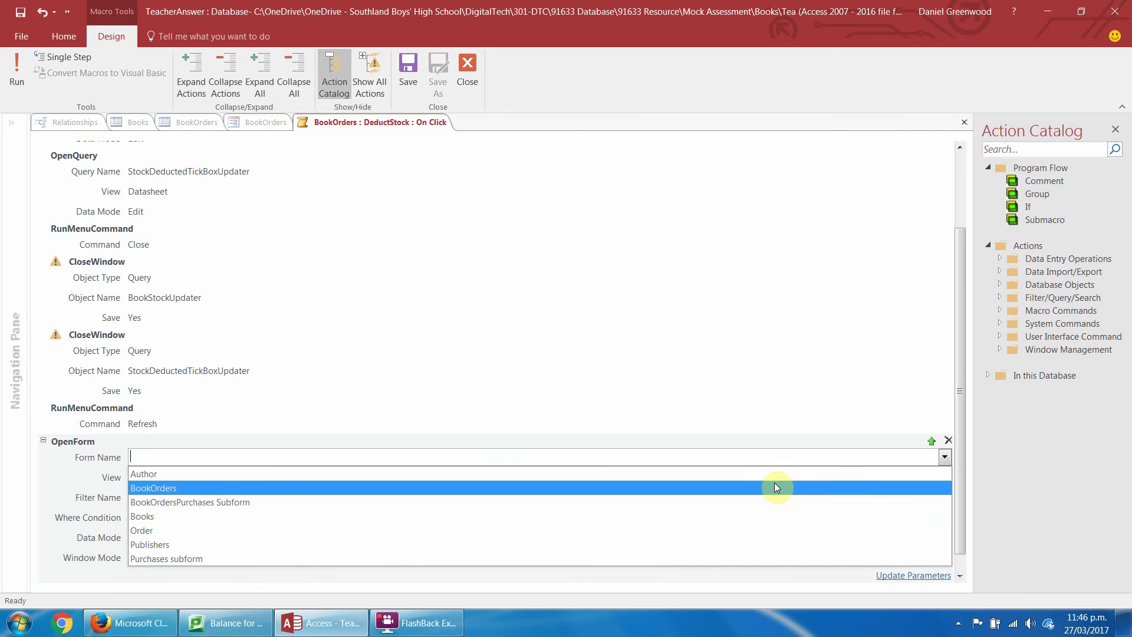
pyautogui.click(767, 489)
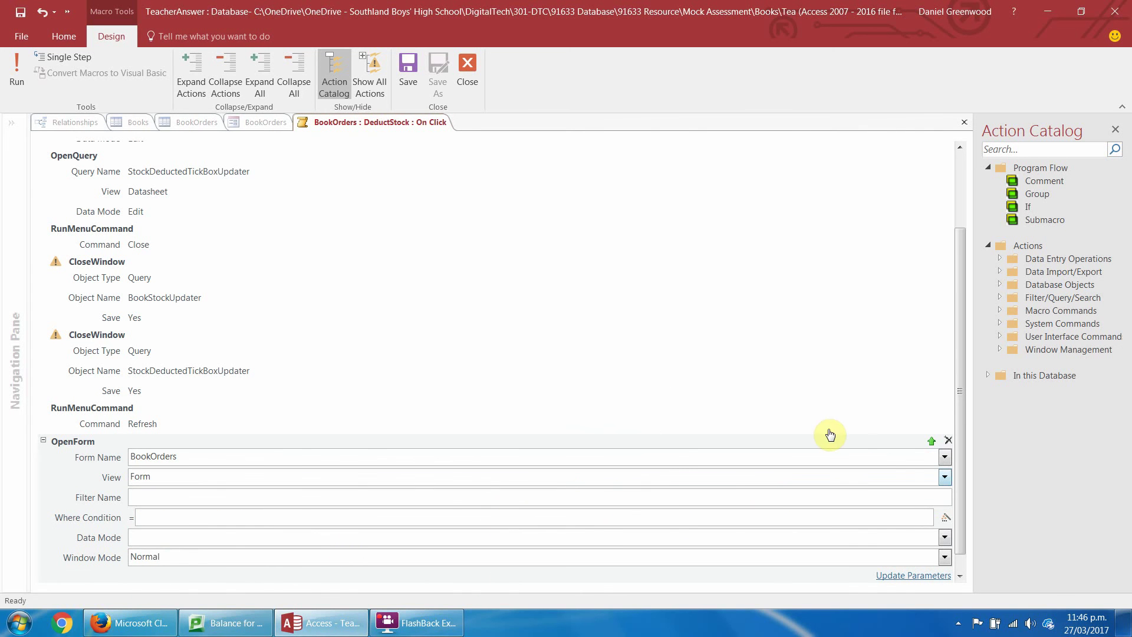
# Add a GoToRecord action after OpenForm with object type Form and object name BookOrders
pyautogui.moveTo(955, 327)
pyautogui.scroll(-1, 958, 347)
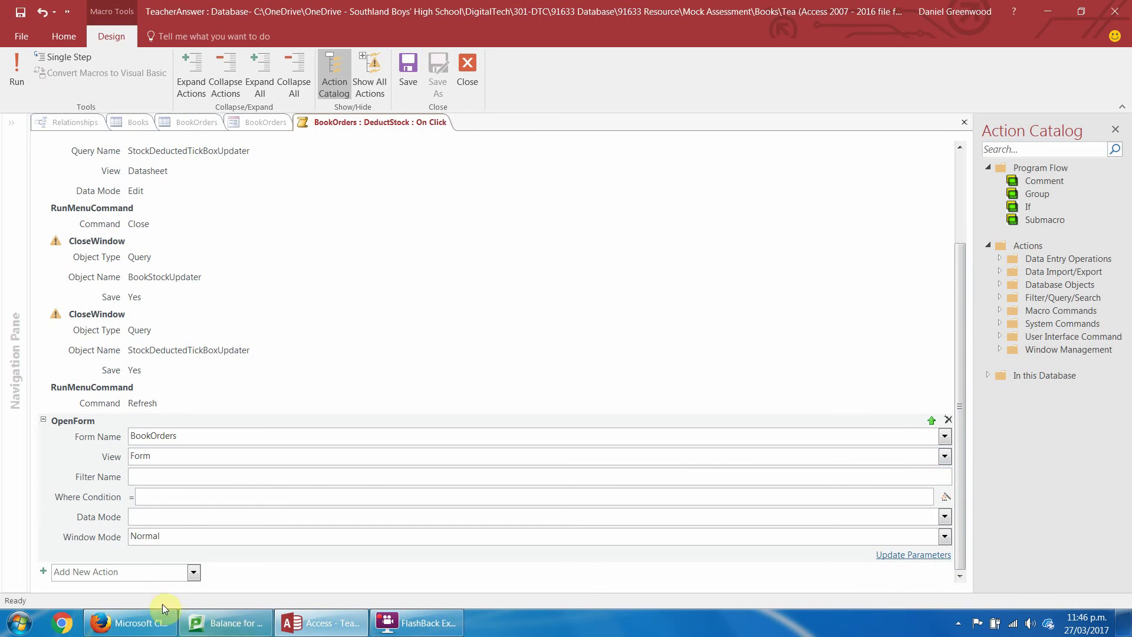
pyautogui.click(131, 577)
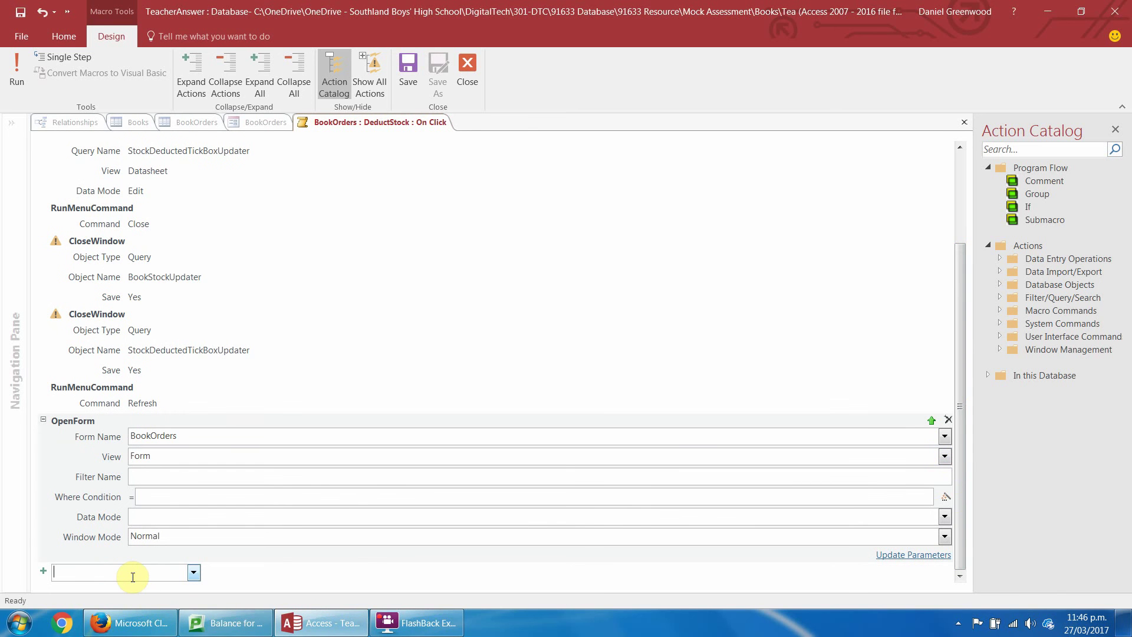
pyautogui.write('GoToRecord')
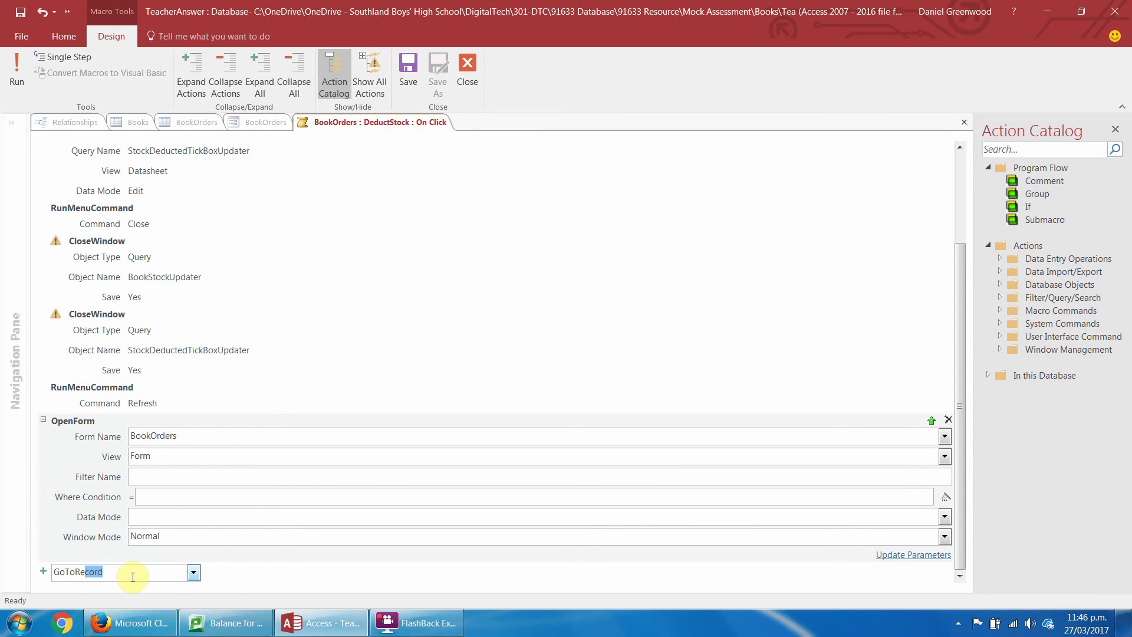
pyautogui.press('Return')
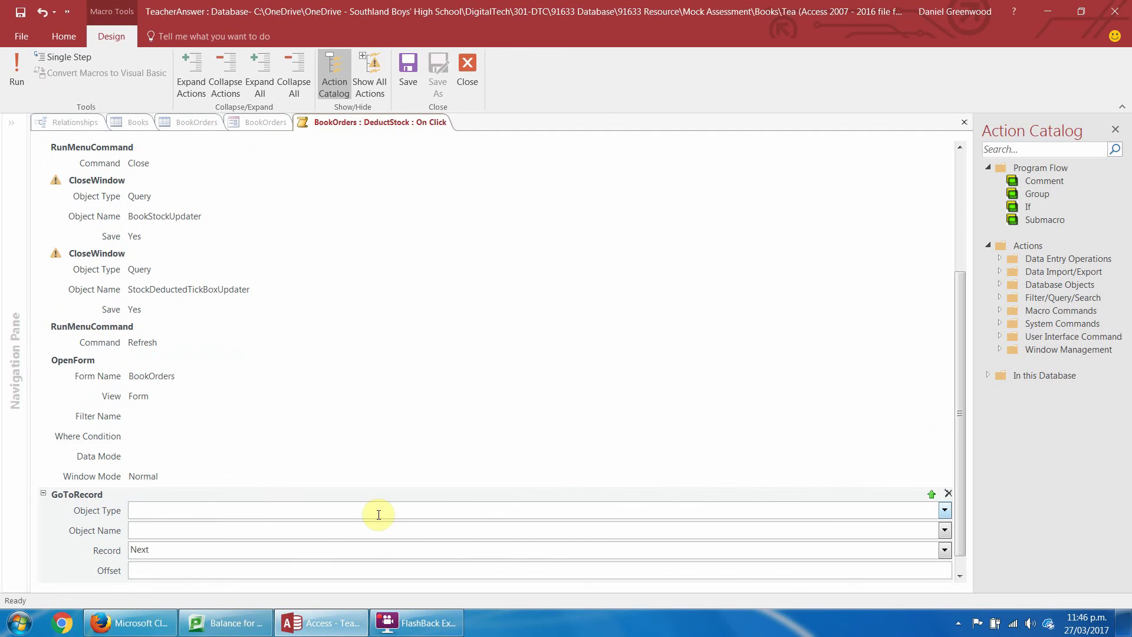
pyautogui.click(944, 510)
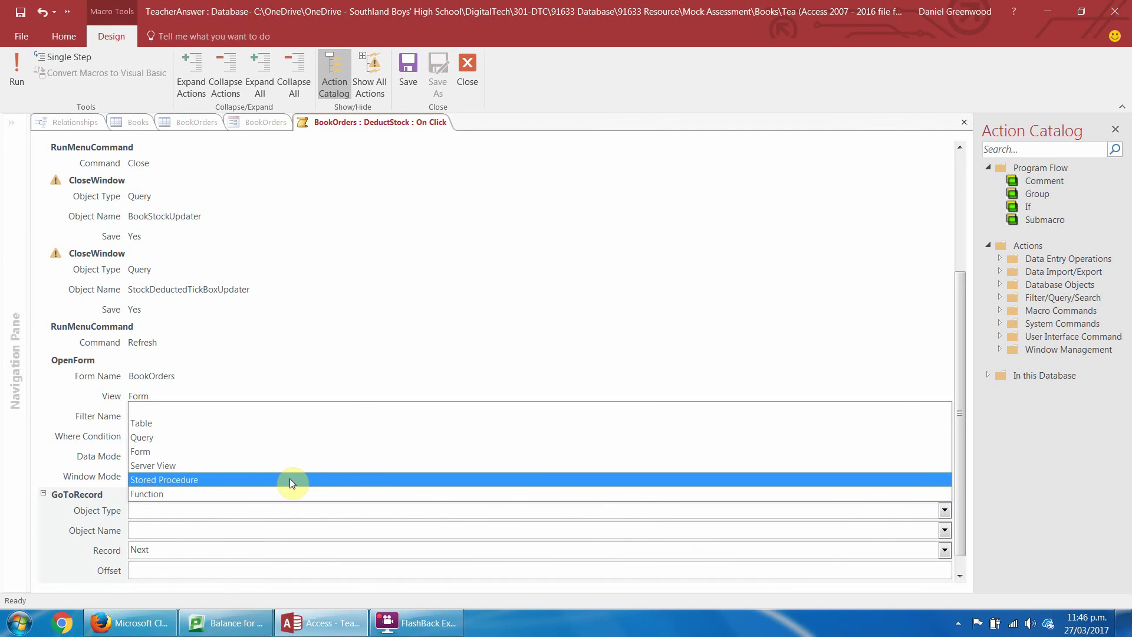
pyautogui.click(259, 451)
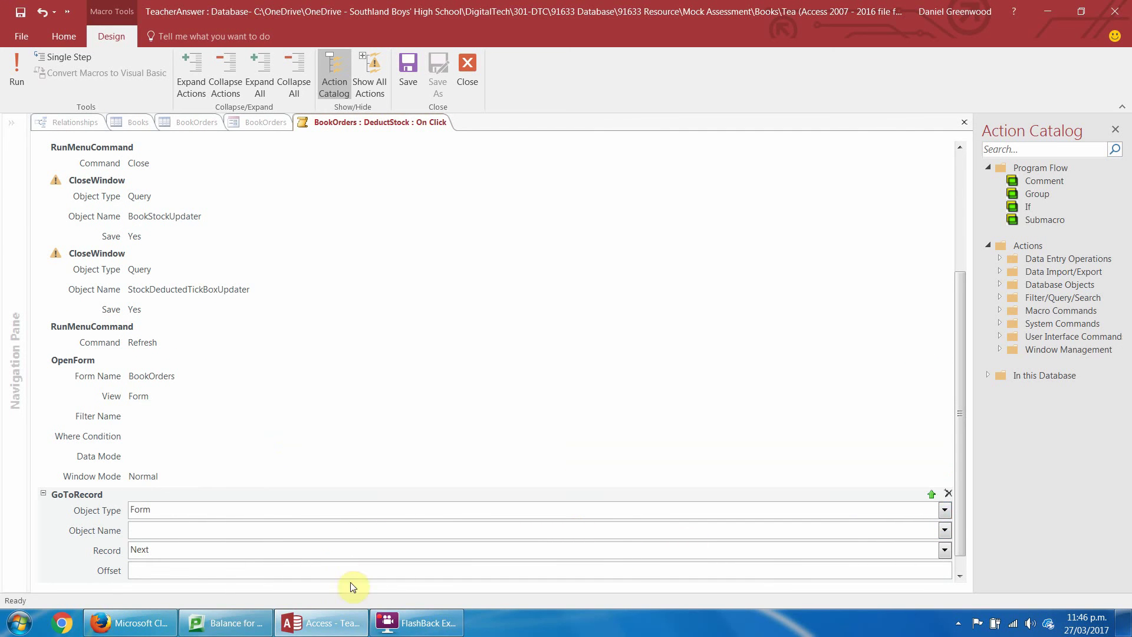
pyautogui.click(944, 529)
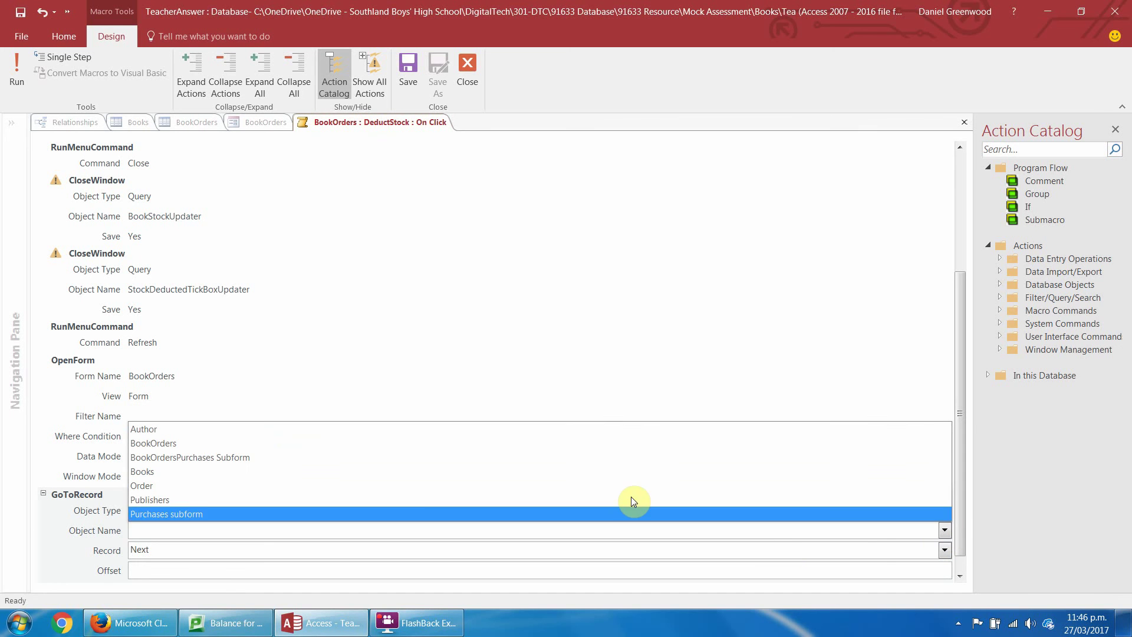
pyautogui.click(605, 441)
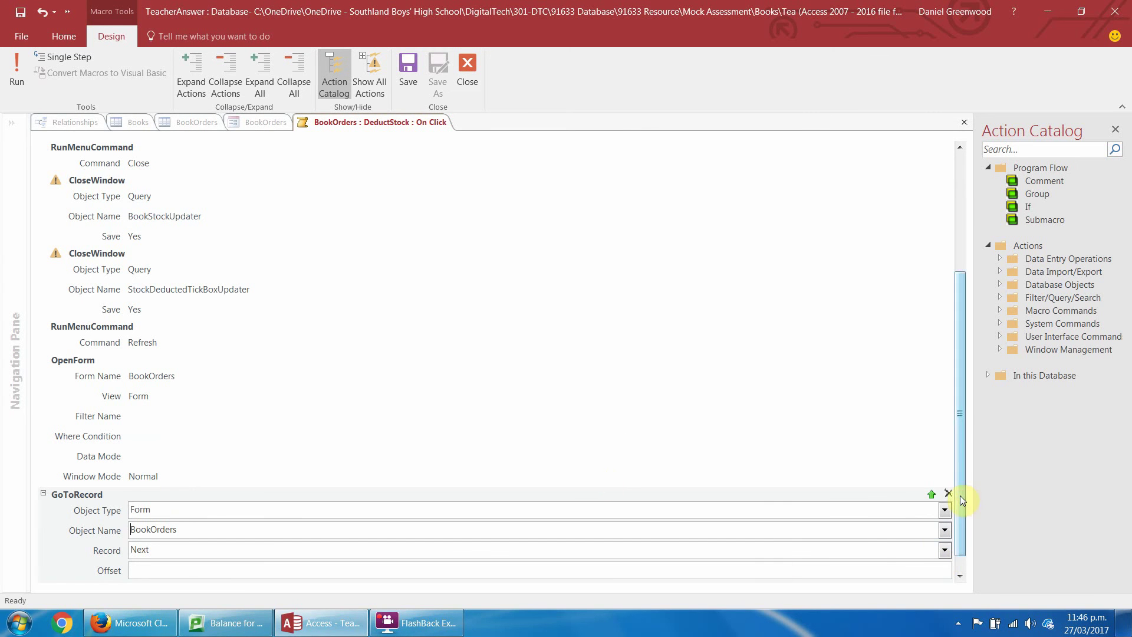
# Set the GoToRecord action's Record to Last, and save and close the macro
pyautogui.moveTo(960, 496); pyautogui.dragTo(962, 555)
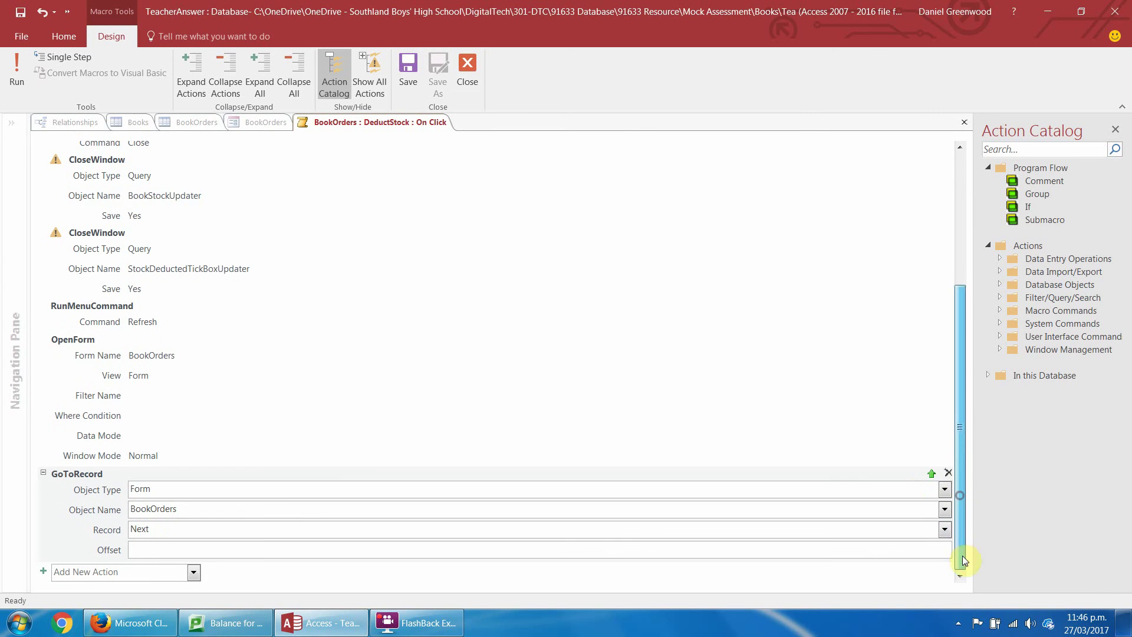
pyautogui.click(944, 528)
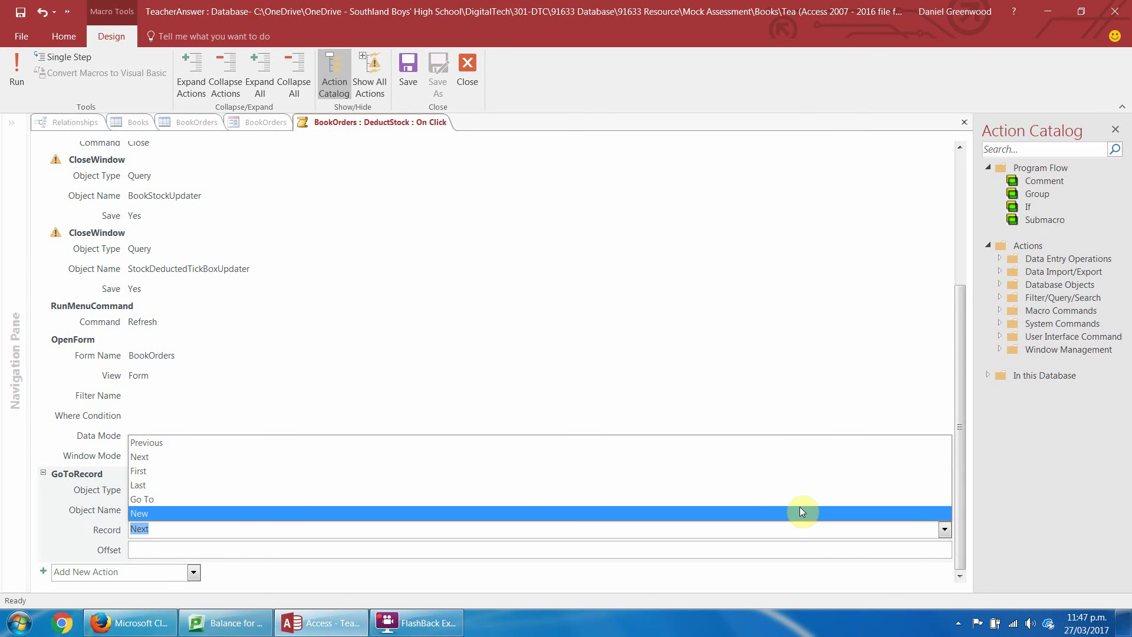
pyautogui.click(800, 487)
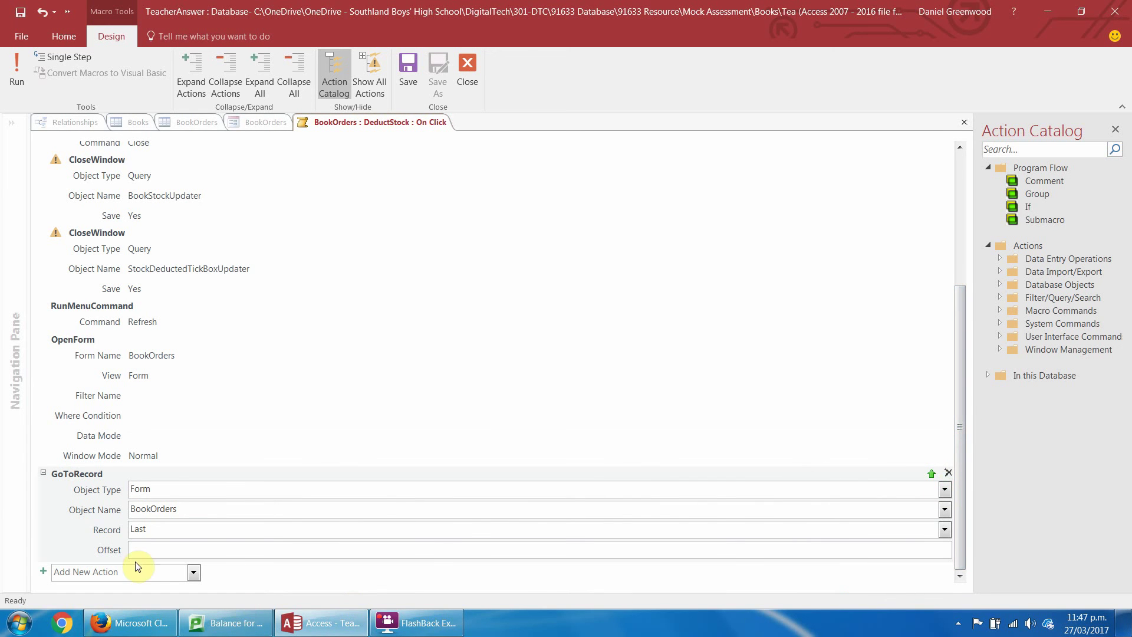
pyautogui.click(408, 68)
pyautogui.click(468, 69)
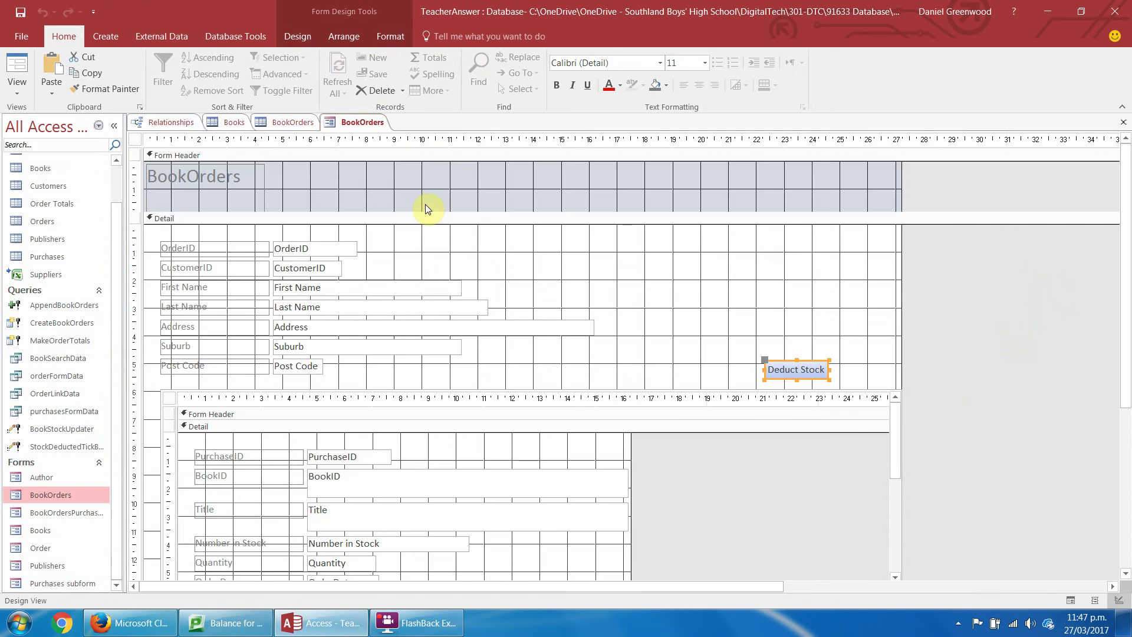
# Switch BookOrders to Form View and run Deduct Stock, accepting both update queries and saving the form's design changes
pyautogui.click(18, 66)
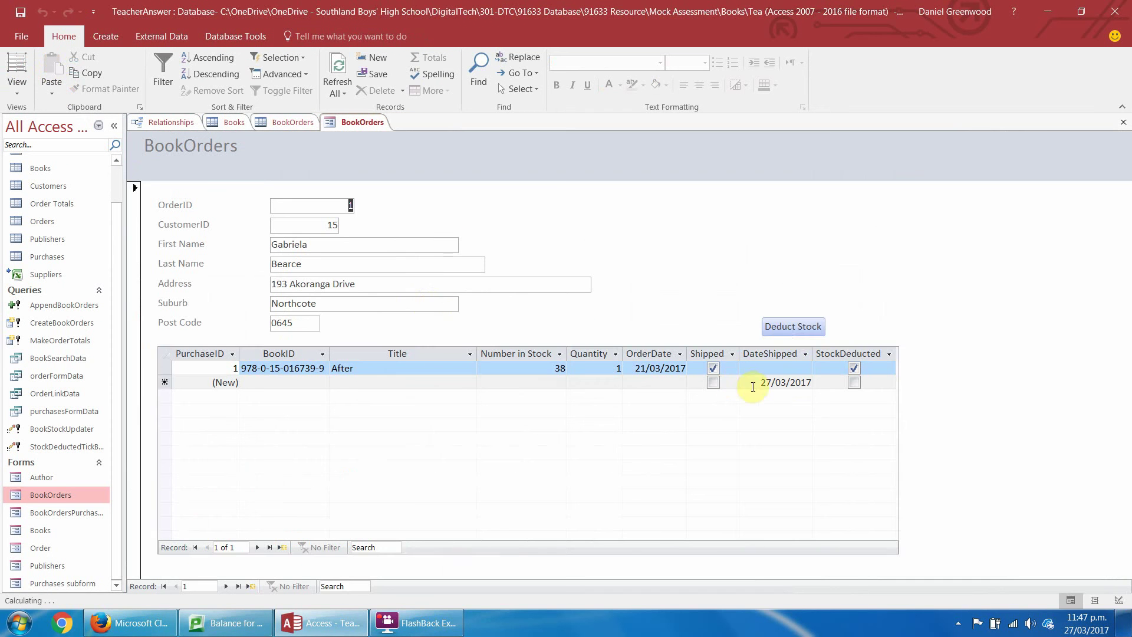
pyautogui.click(795, 330)
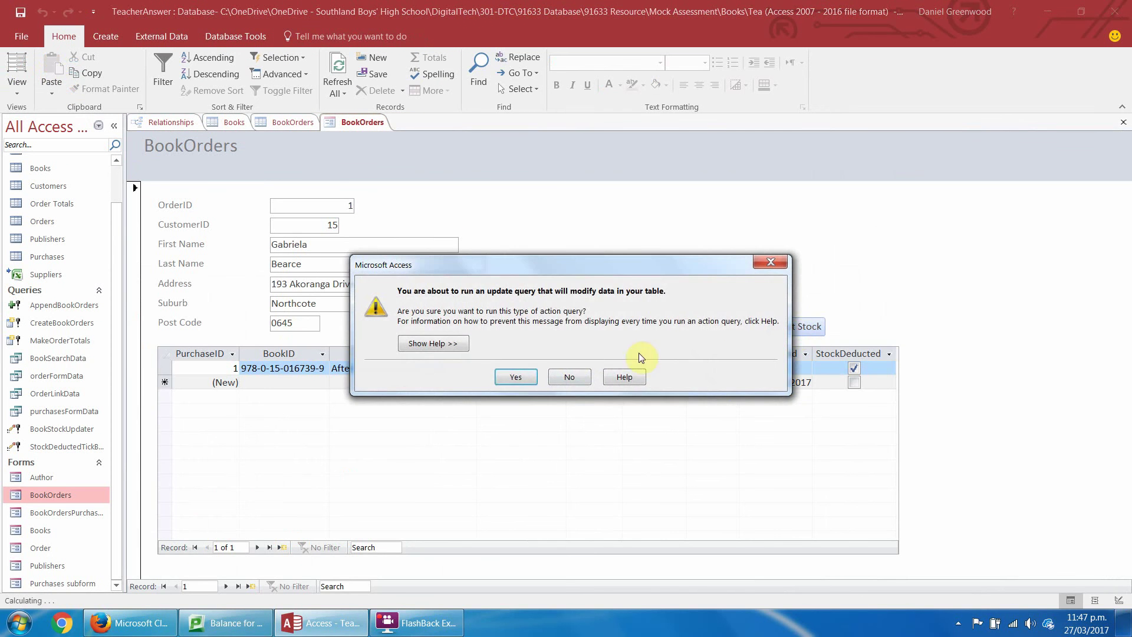
pyautogui.click(515, 380)
pyautogui.click(544, 365)
pyautogui.click(517, 379)
pyautogui.click(531, 361)
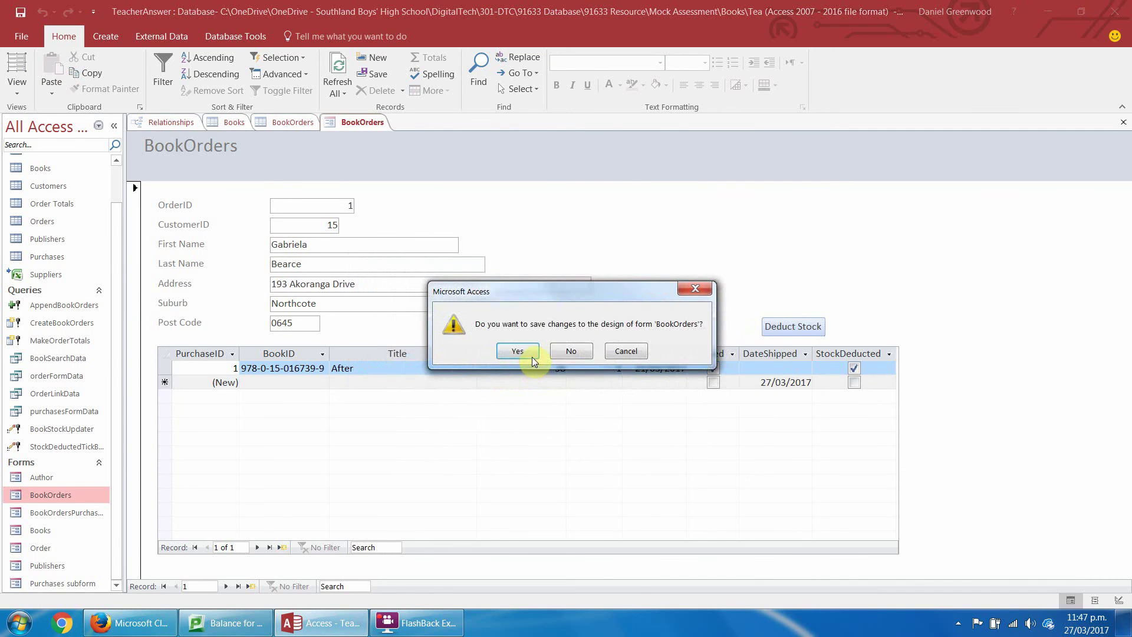
pyautogui.click(532, 358)
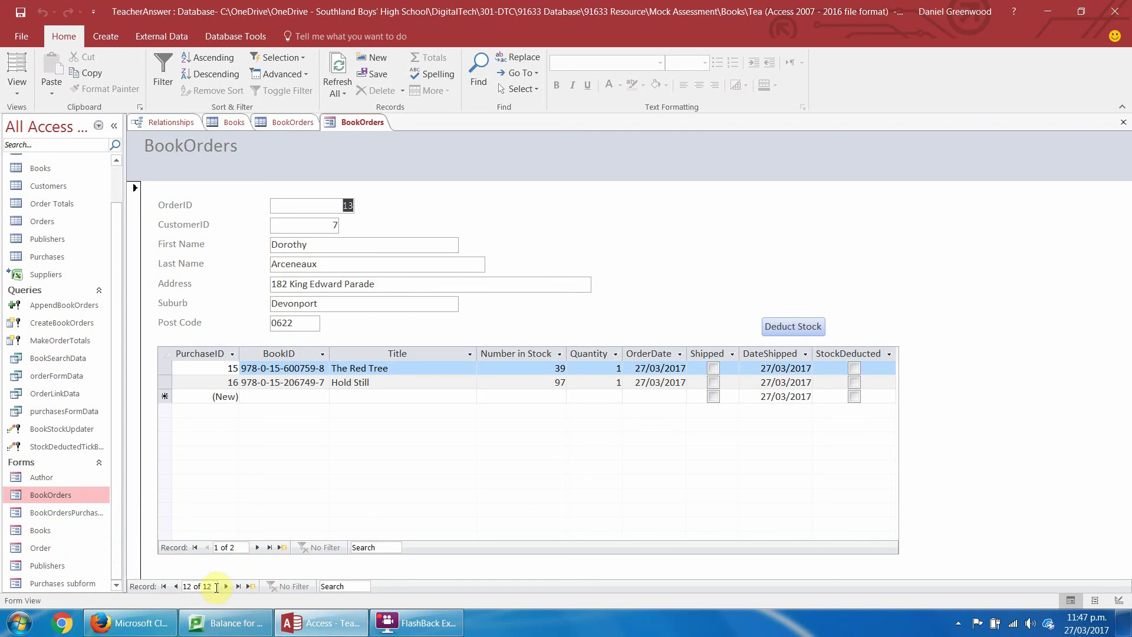
# Browse back through earlier orders in the form and examine the BookOrders table's stock and quantity, including the row for The Dust of 100 Dogs
pyautogui.click(174, 588)
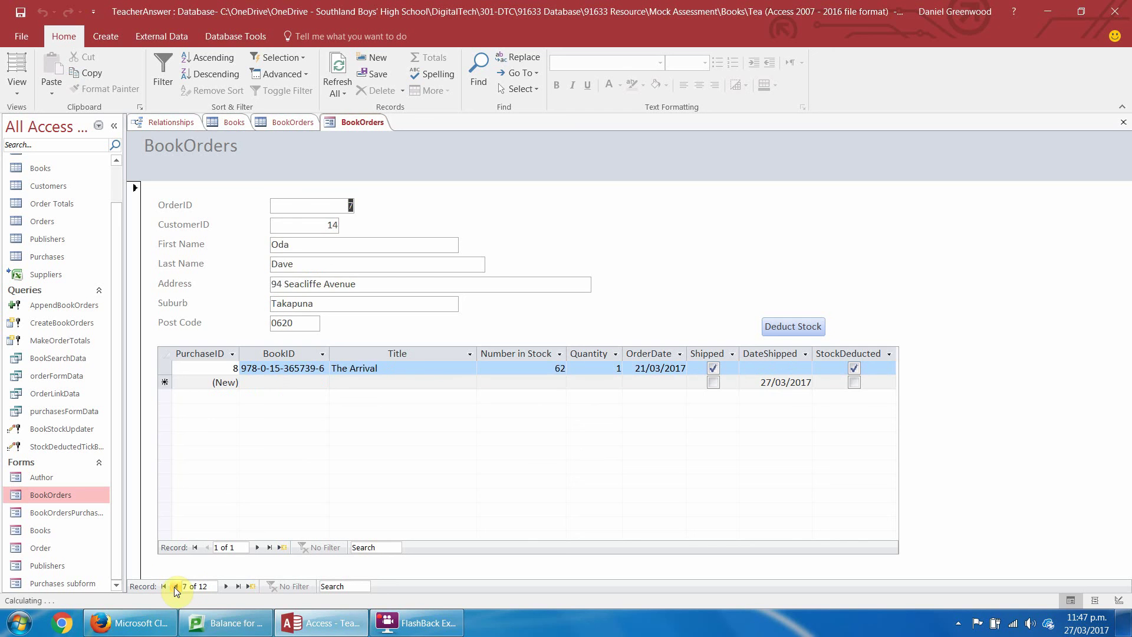
pyautogui.click(175, 587)
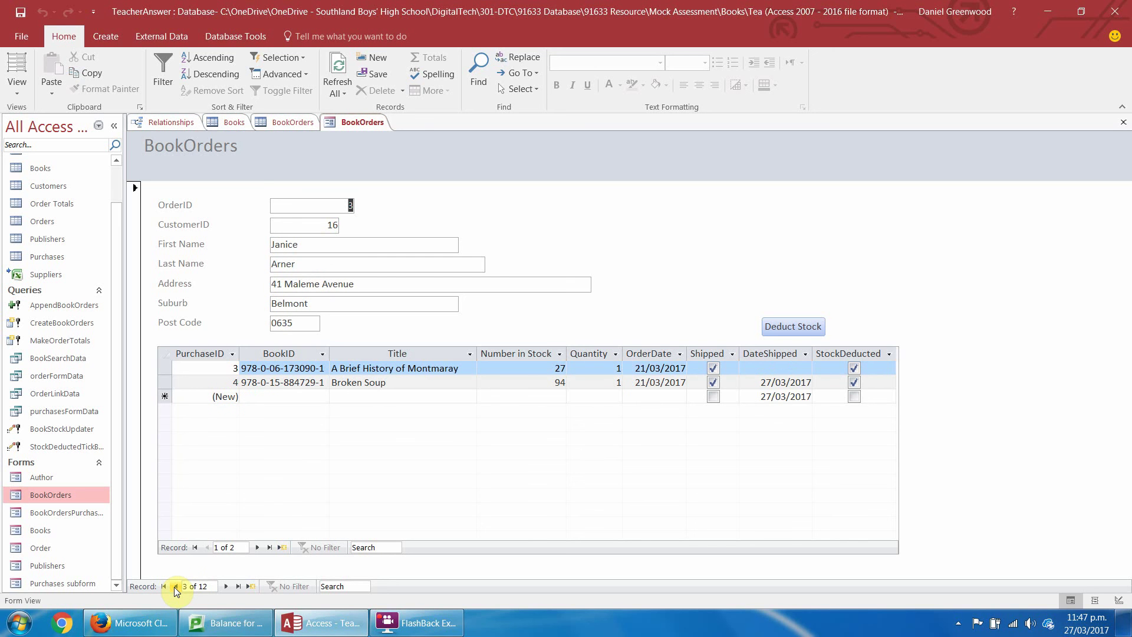
pyautogui.click(296, 125)
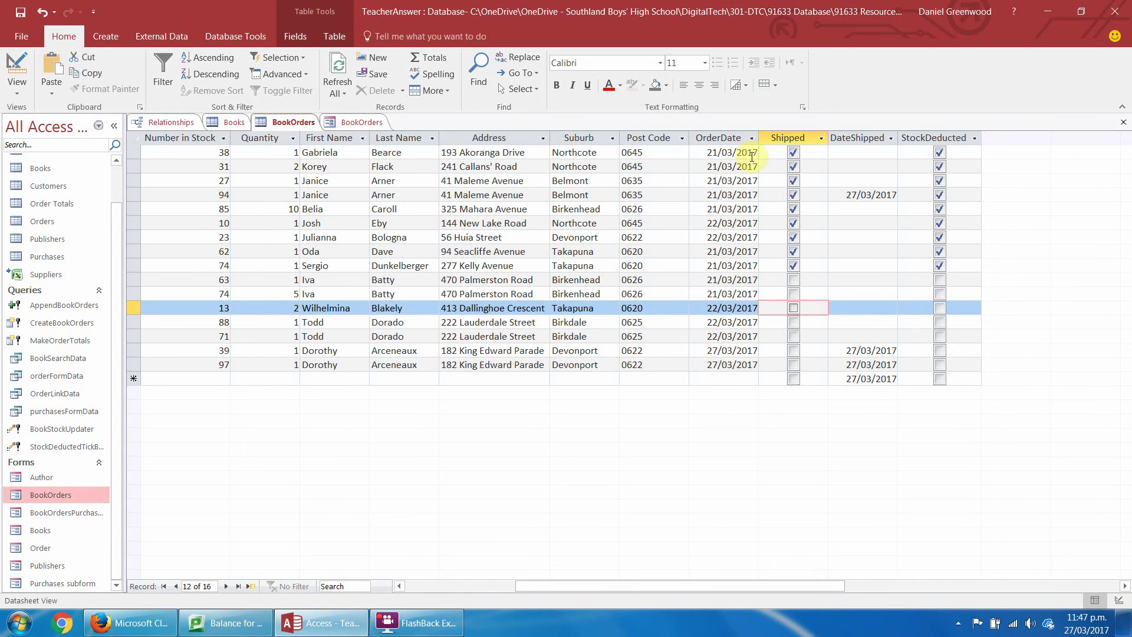
pyautogui.click(218, 294)
pyautogui.hotkey('shift', 'Tab')
pyautogui.press('Tab')
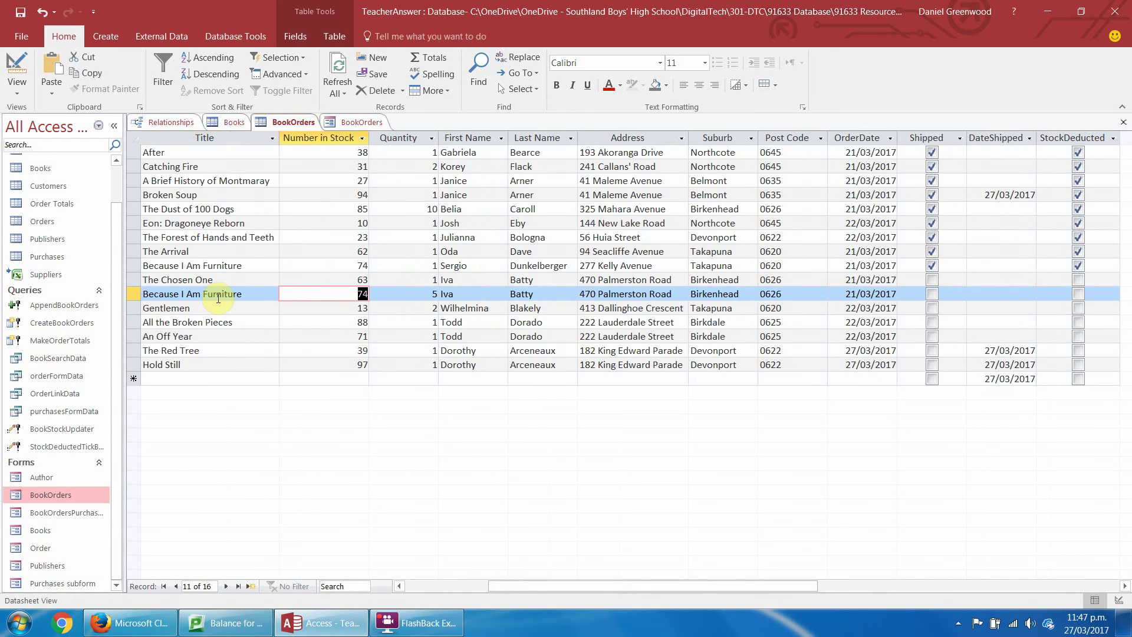
pyautogui.press('Tab')
pyautogui.click(425, 252)
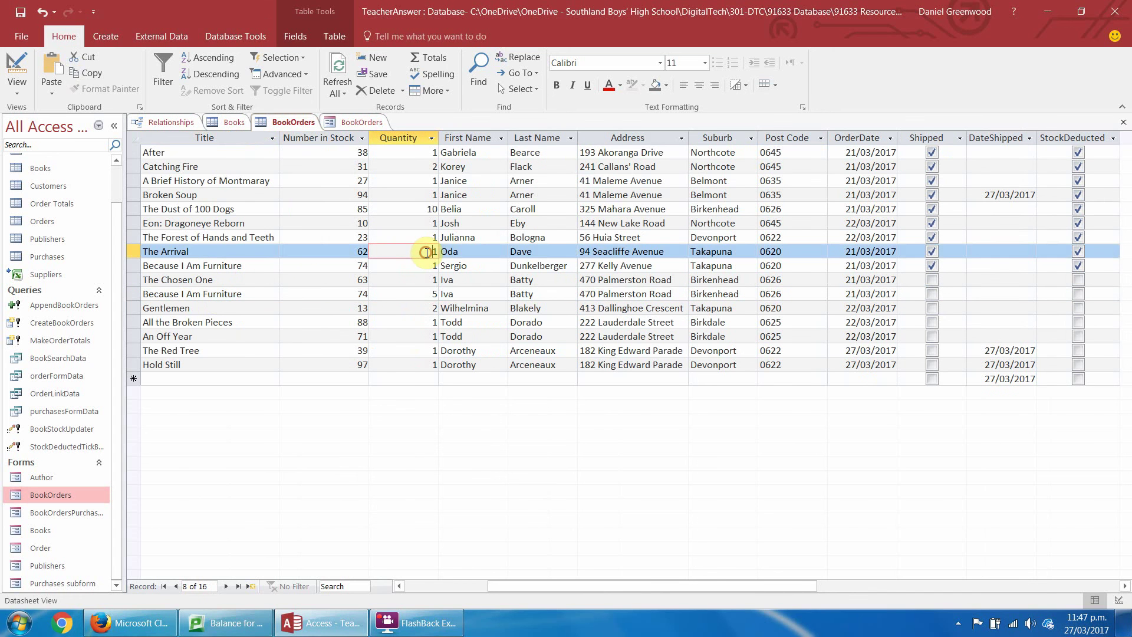
pyautogui.click(430, 209)
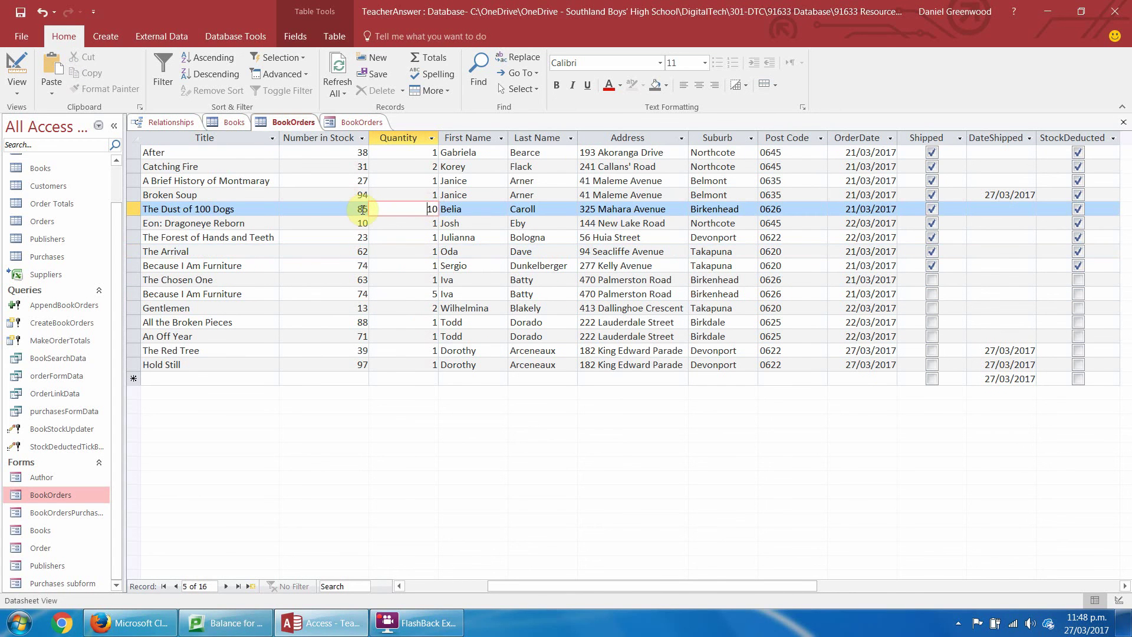
# Check the Number in Stock for The Dust of 100 Dogs in the Books table
pyautogui.click(221, 121)
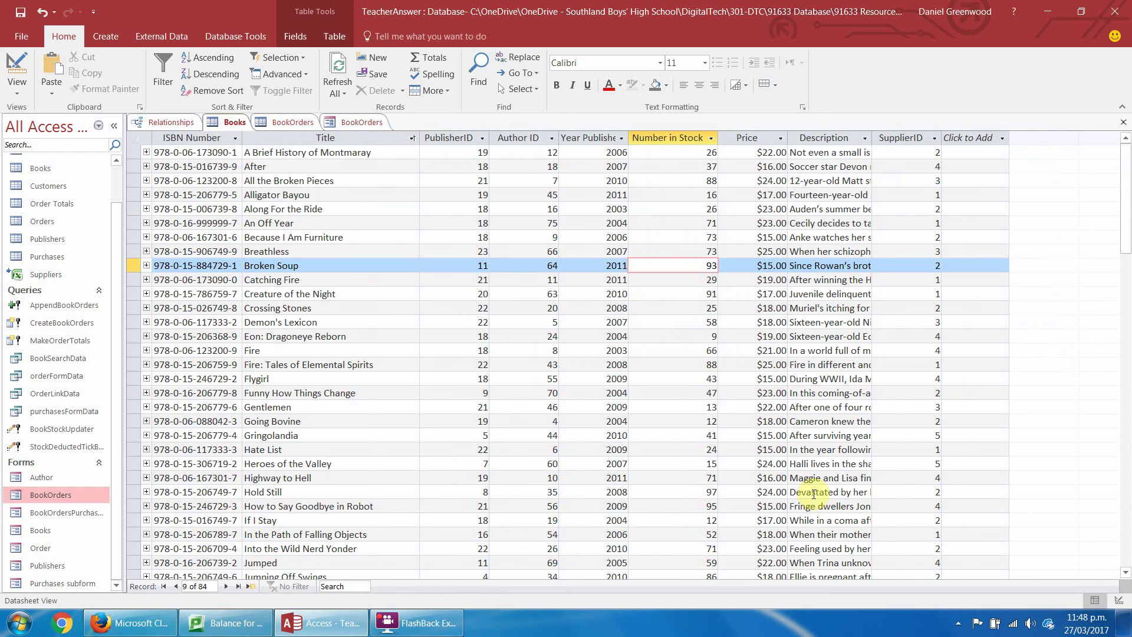
pyautogui.moveTo(1125, 234); pyautogui.dragTo(1125, 379)
pyautogui.click(356, 377)
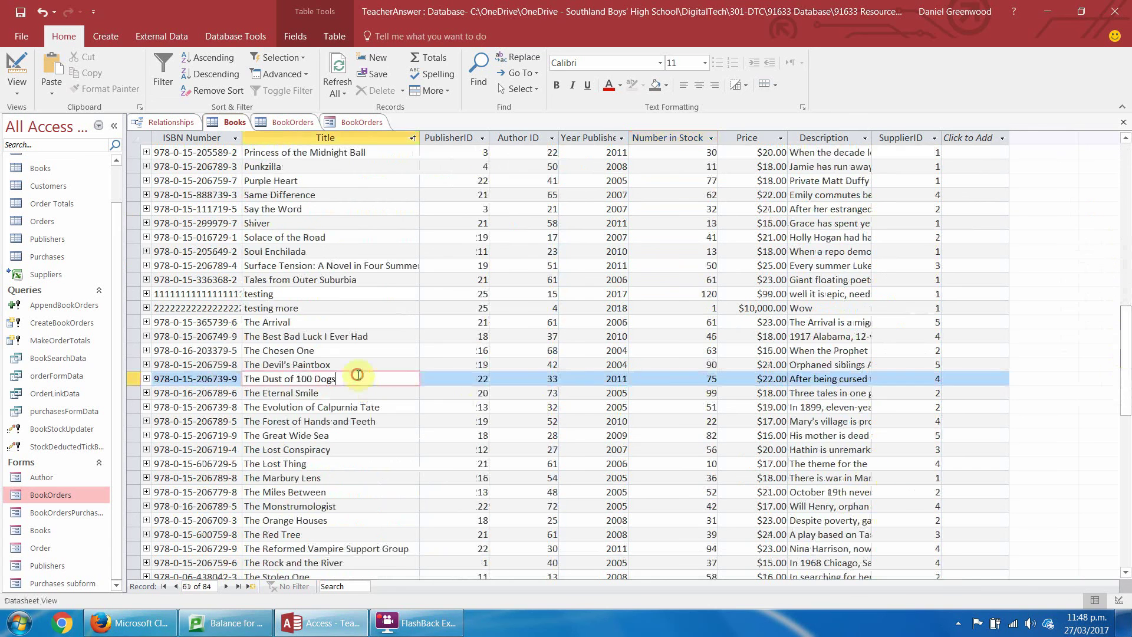
pyautogui.click(699, 375)
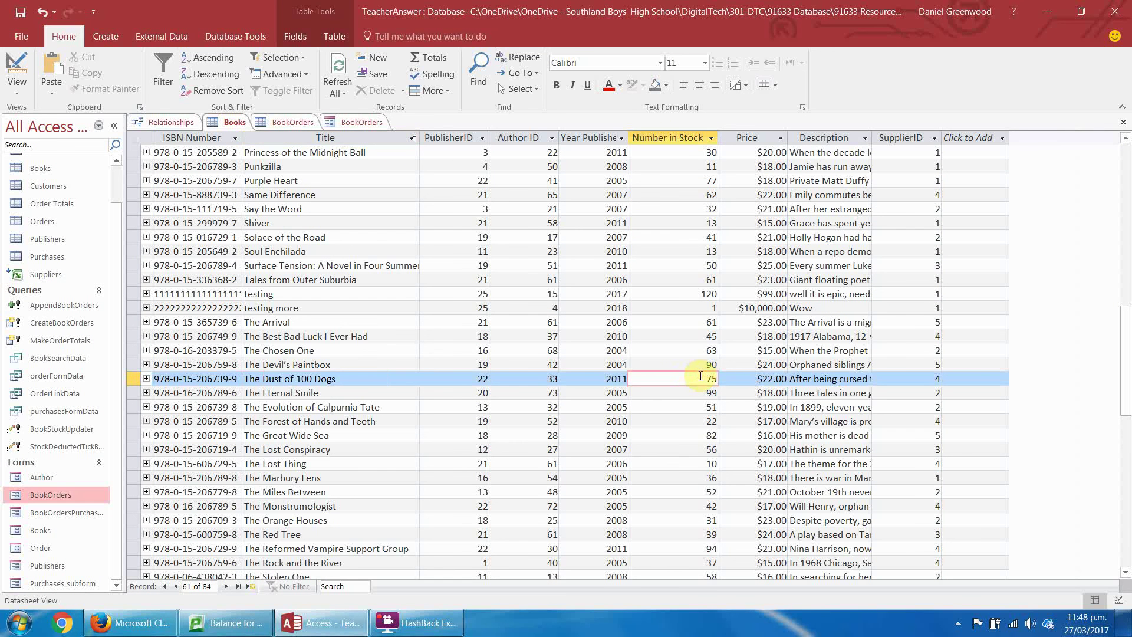